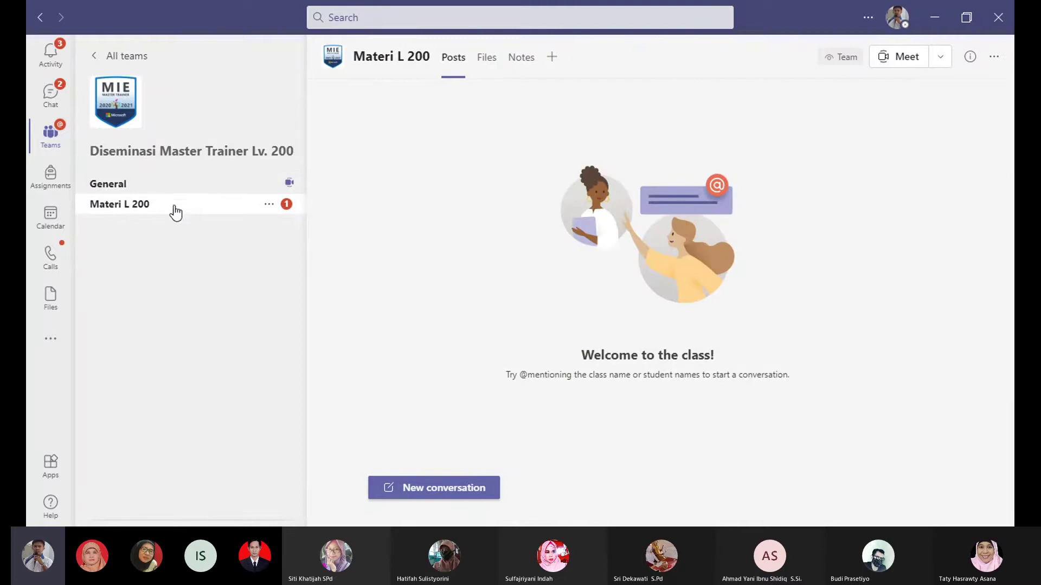
# Step: Show the files shared in the Materi L 200 channel
pyautogui.click(496, 70)
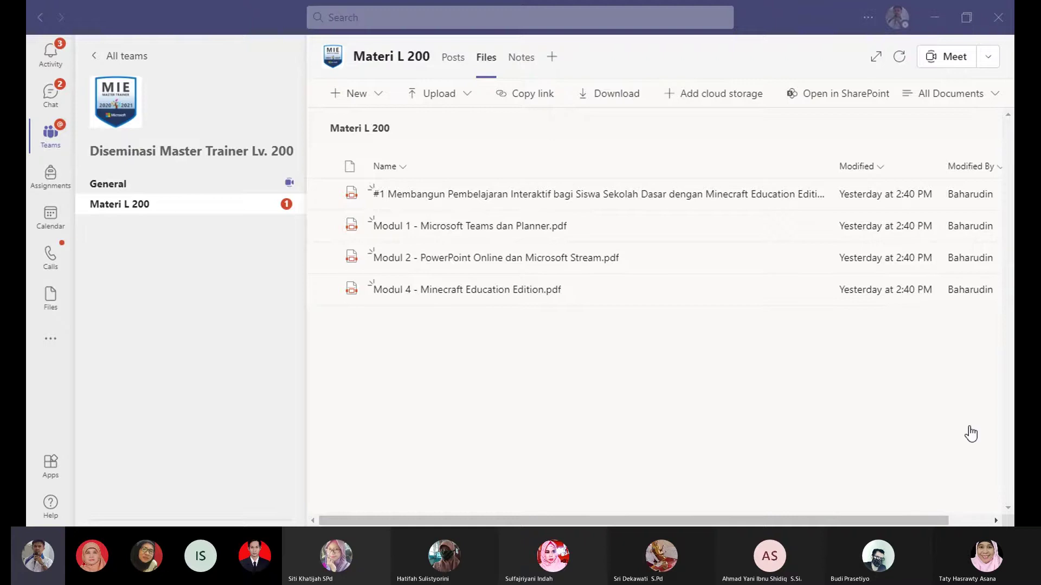
pyautogui.click(882, 498)
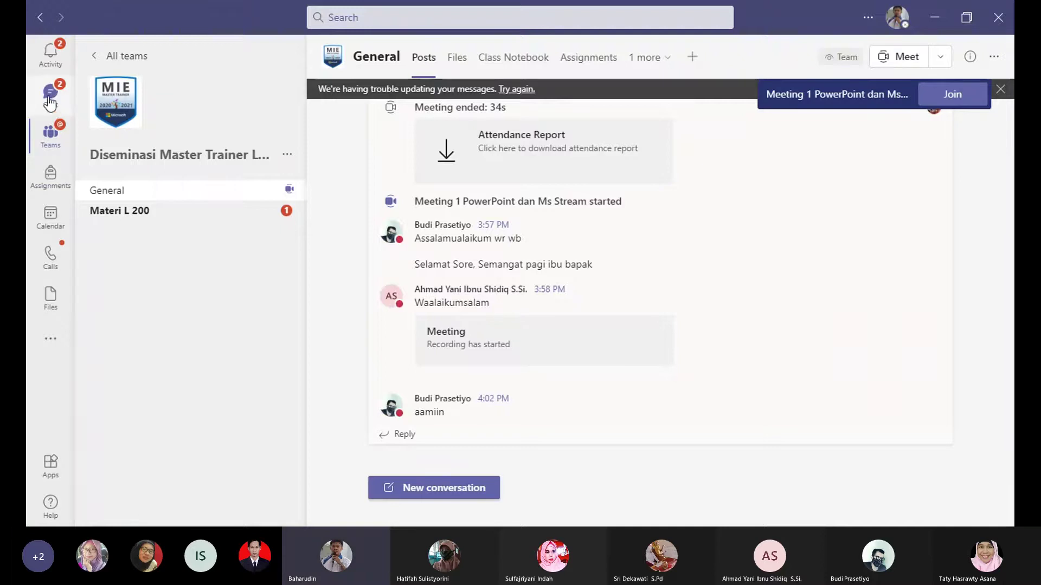
# Step: Check the activity feed and browse the posts in the team's General channel
pyautogui.click(50, 52)
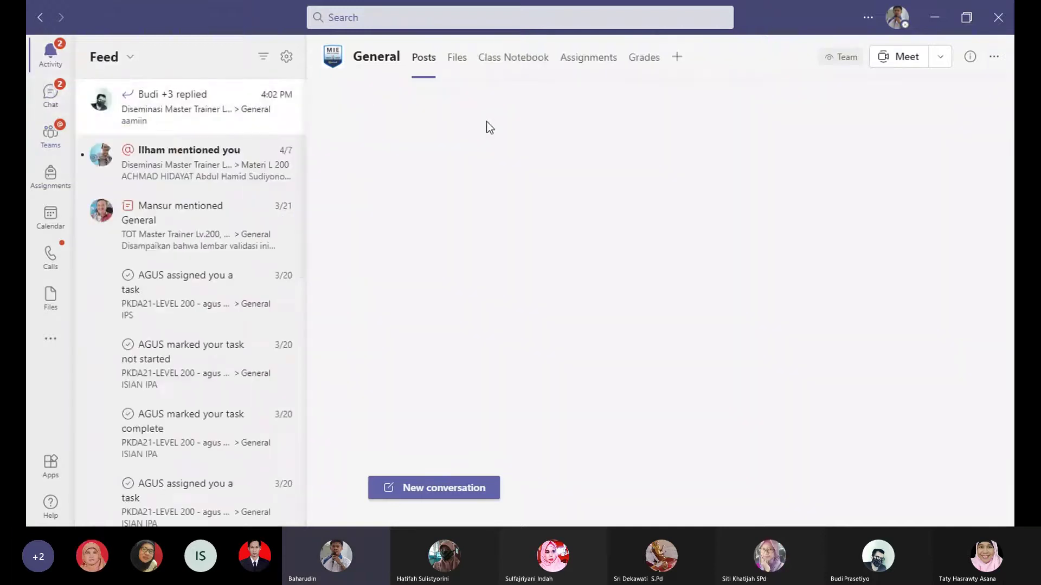
pyautogui.click(51, 142)
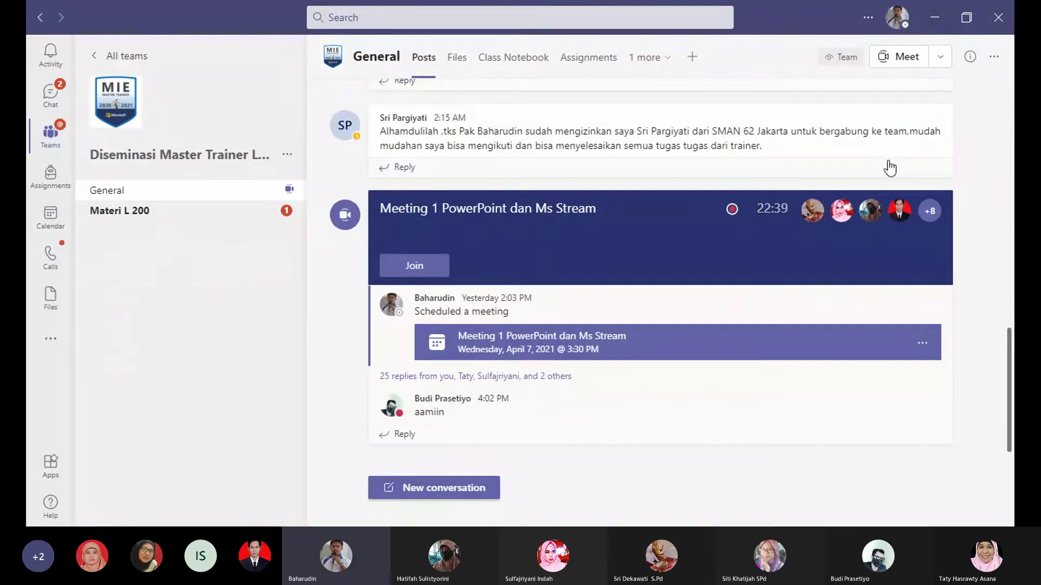
pyautogui.scroll(2, 893, 171)
pyautogui.scroll(7, 893, 168)
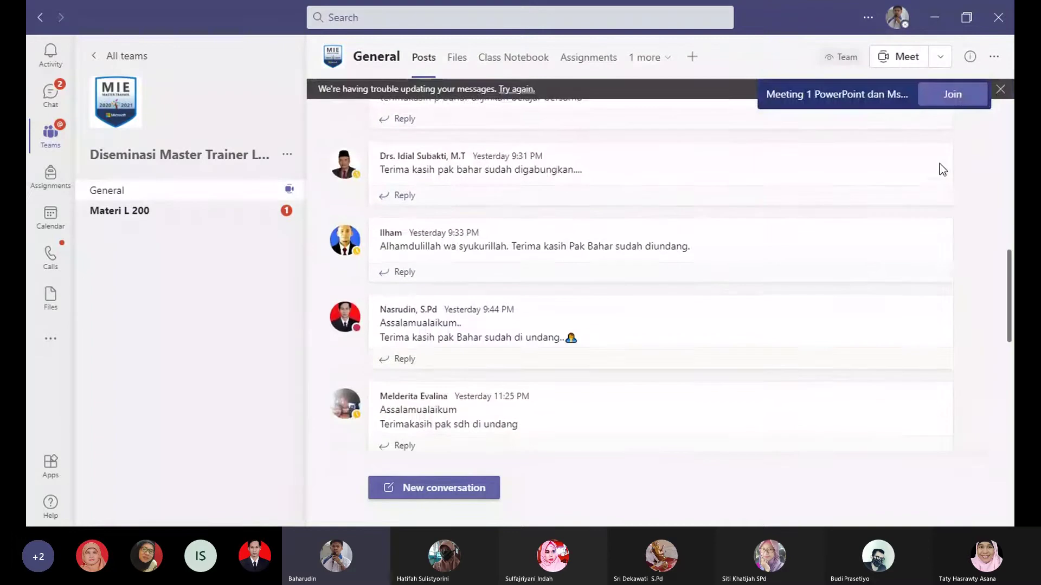
pyautogui.scroll(-5, 917, 265)
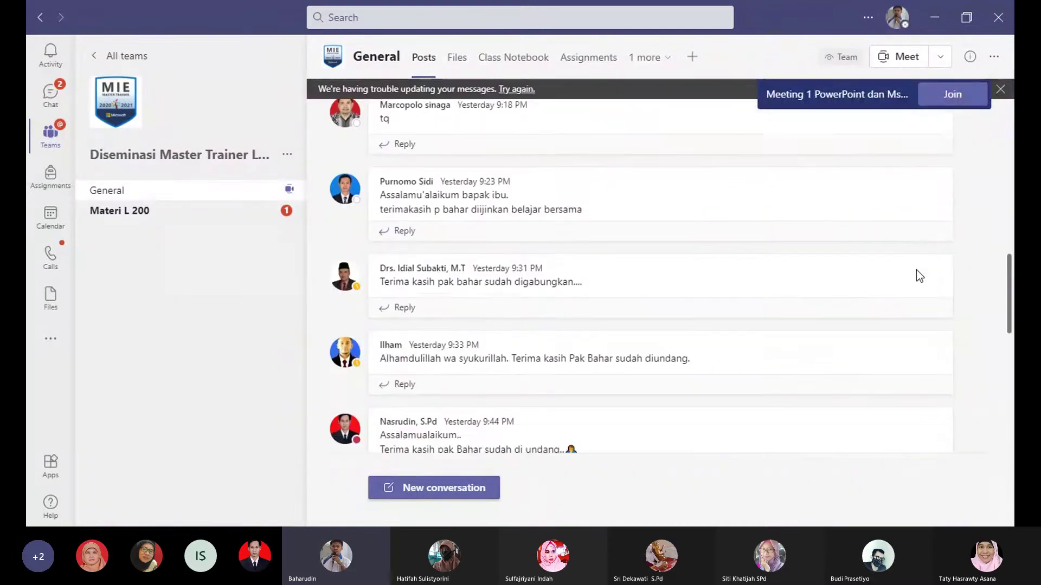
pyautogui.scroll(-7, 915, 276)
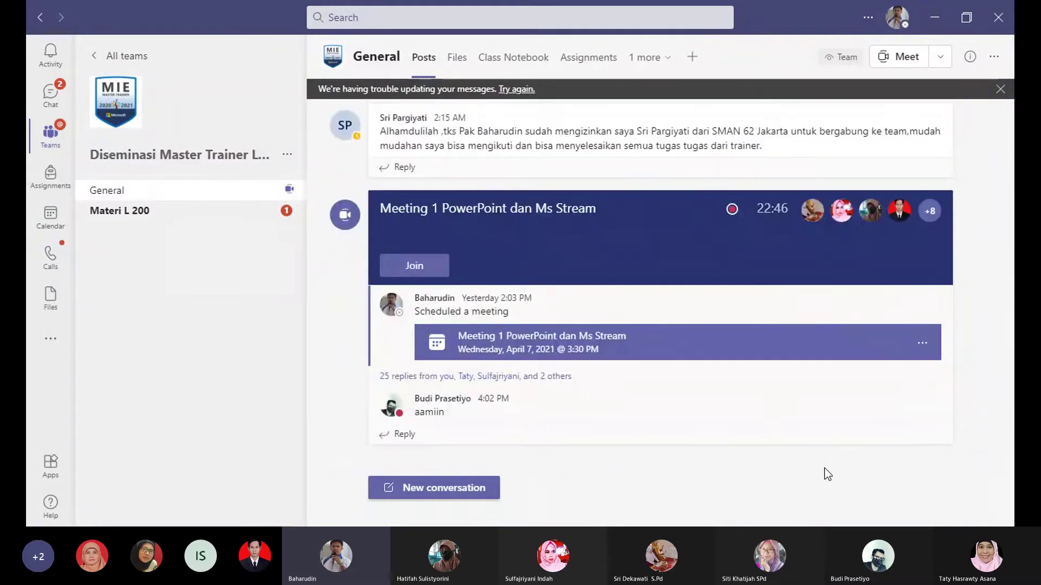
pyautogui.scroll(6, 971, 197)
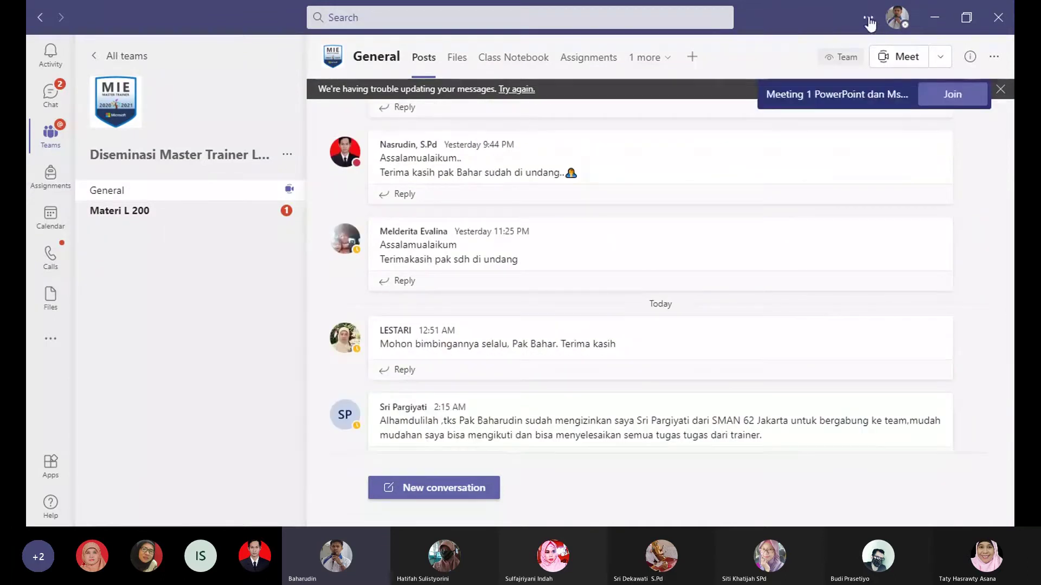
# Step: View the profile options, open the application settings and review the General theme, layout, application and language options
pyautogui.click(897, 21)
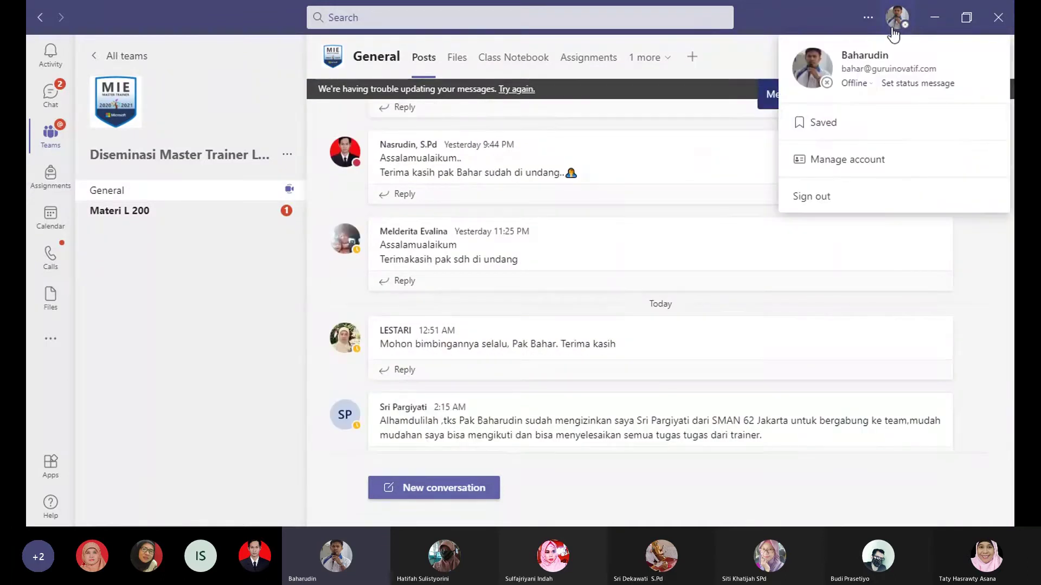
pyautogui.click(867, 19)
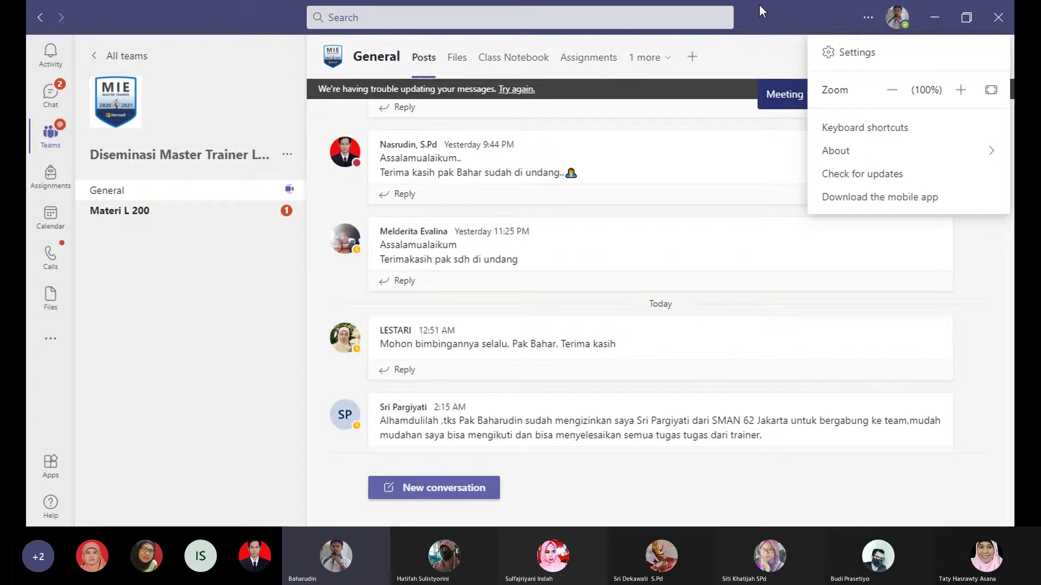
pyautogui.click(872, 57)
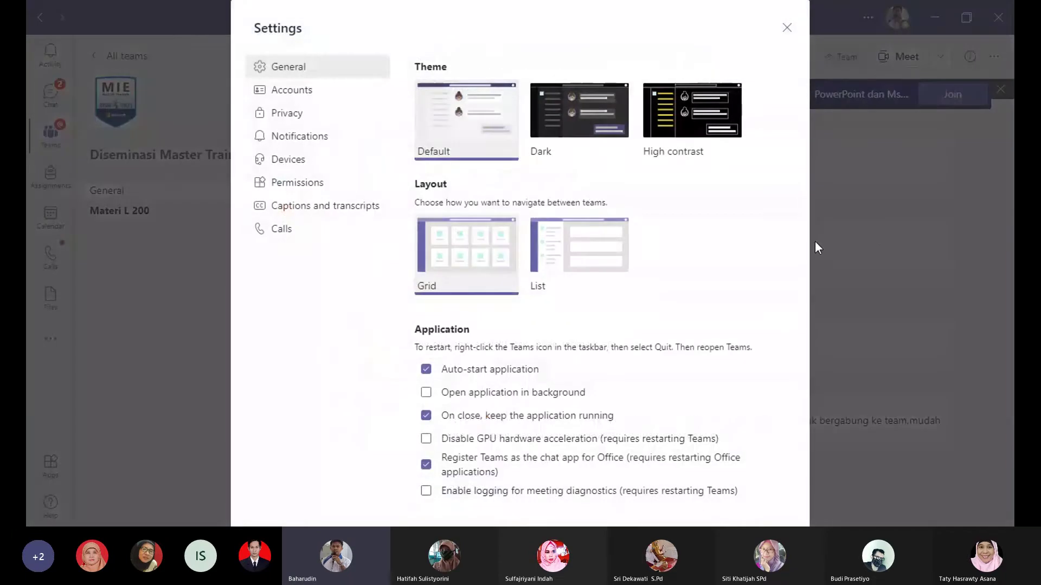
pyautogui.scroll(-5, 738, 207)
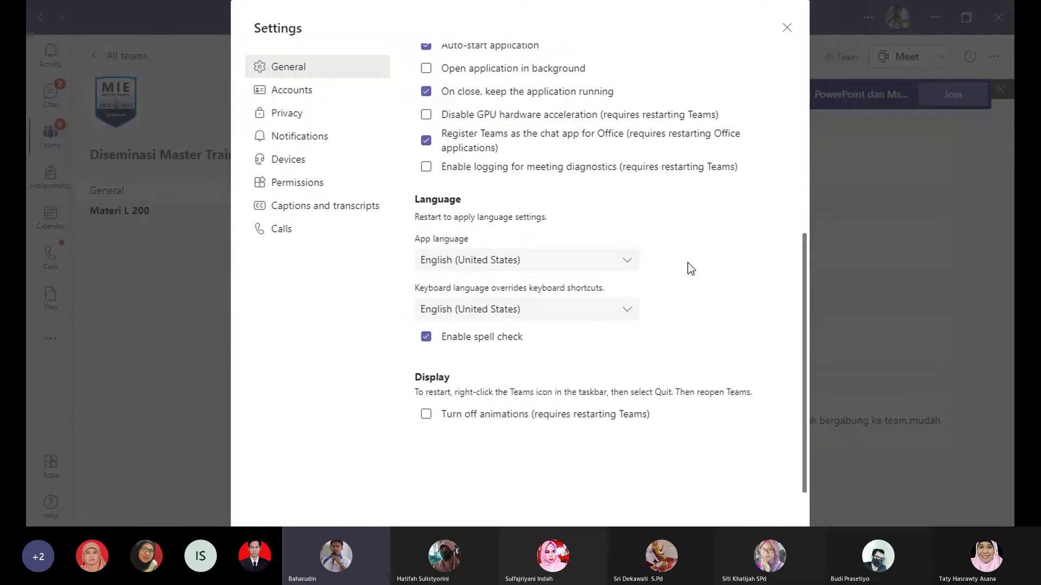
pyautogui.scroll(2, 692, 269)
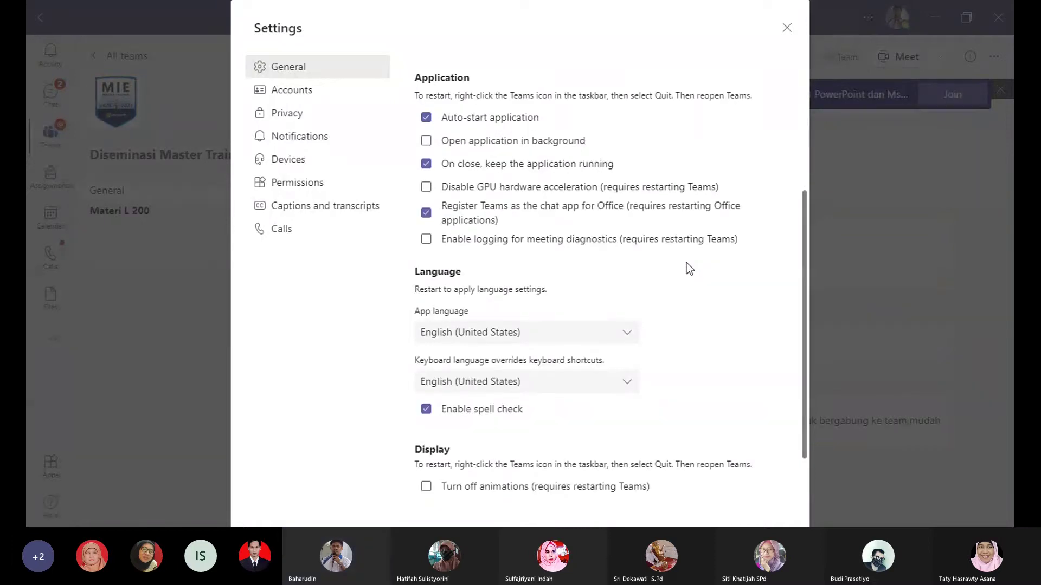
pyautogui.scroll(2, 686, 262)
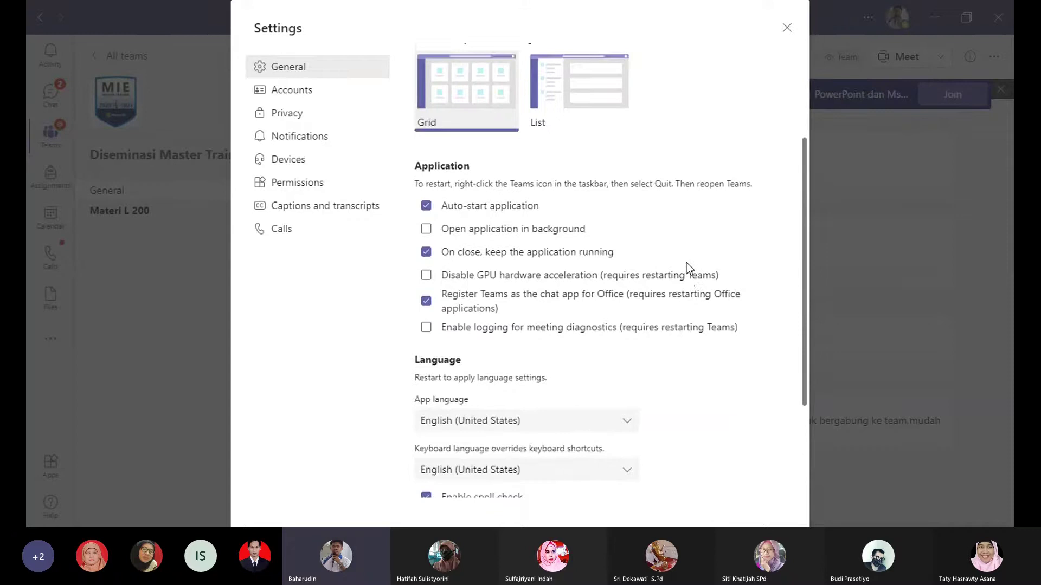
pyautogui.scroll(3, 686, 262)
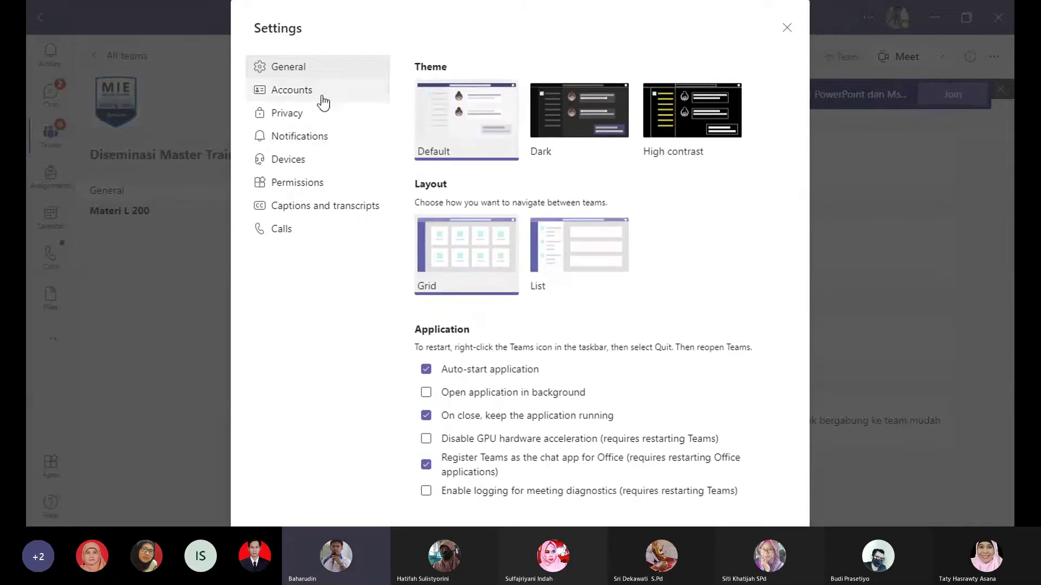
# Step: View the account settings, re-examine the General application, language and display options, and close the settings
pyautogui.click(291, 89)
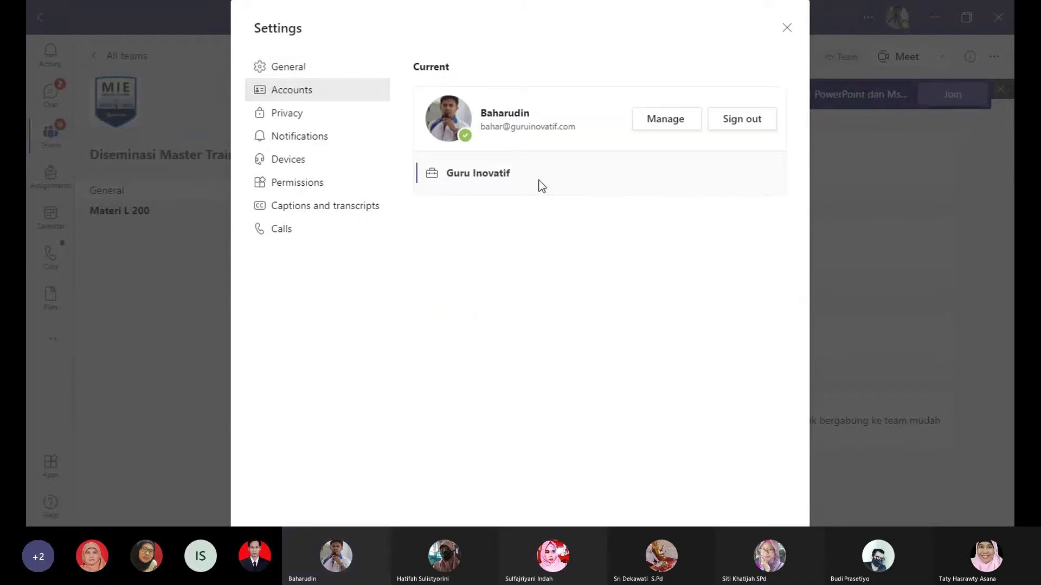
pyautogui.click(287, 69)
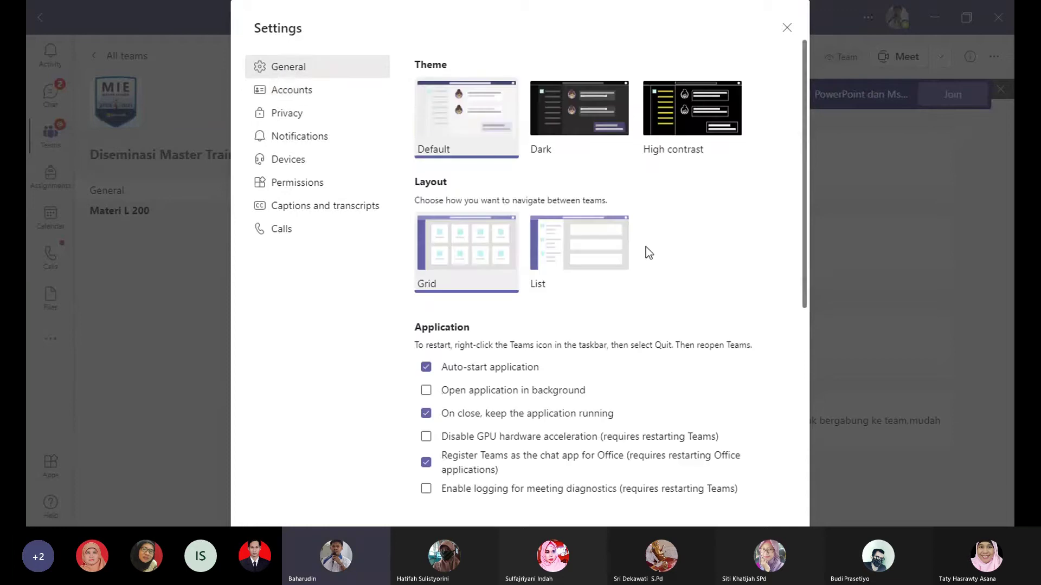
pyautogui.scroll(-5, 649, 252)
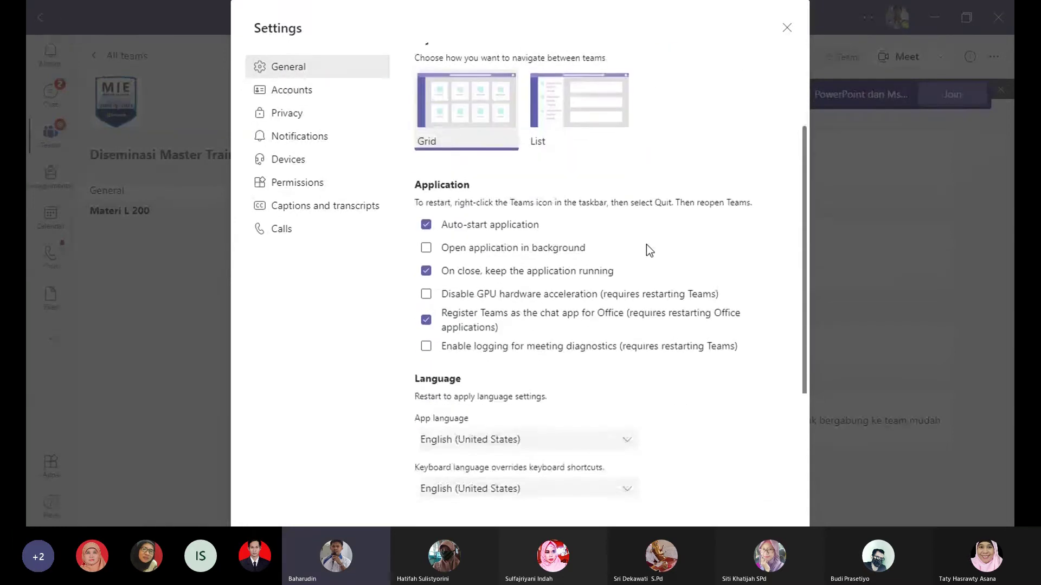
pyautogui.scroll(-6, 646, 243)
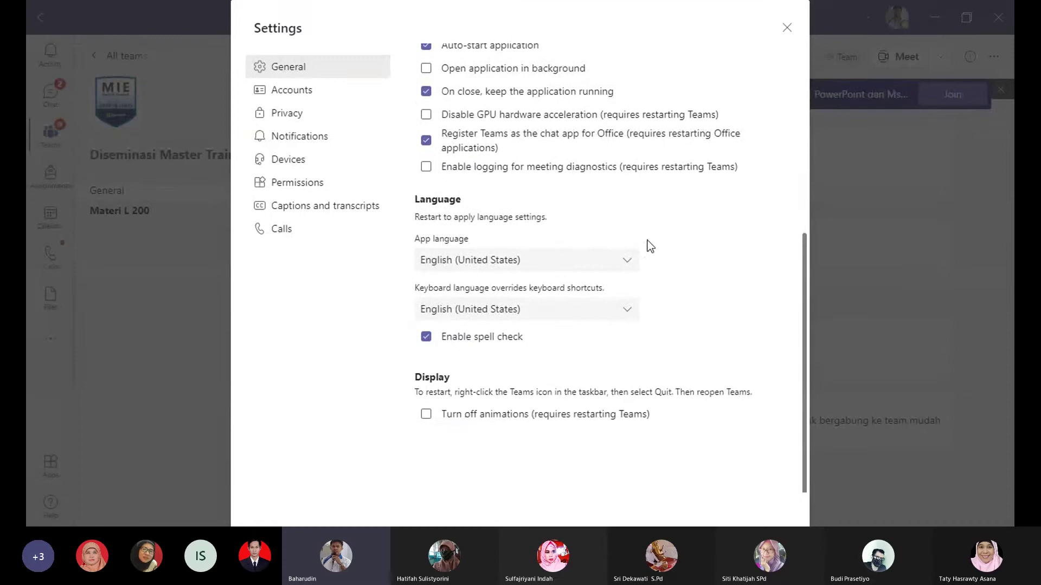
pyautogui.scroll(2, 775, 306)
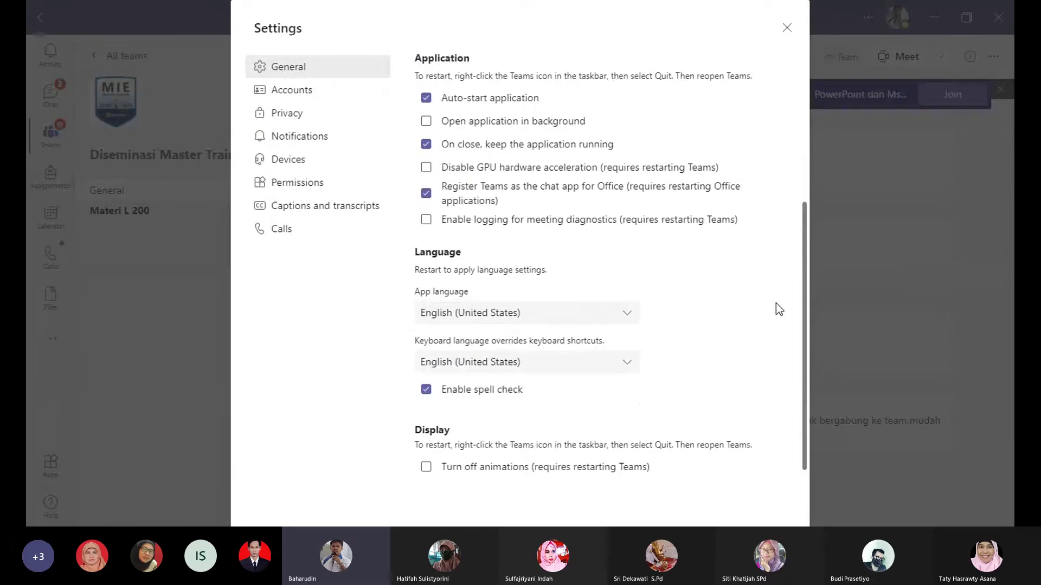
pyautogui.scroll(3, 776, 303)
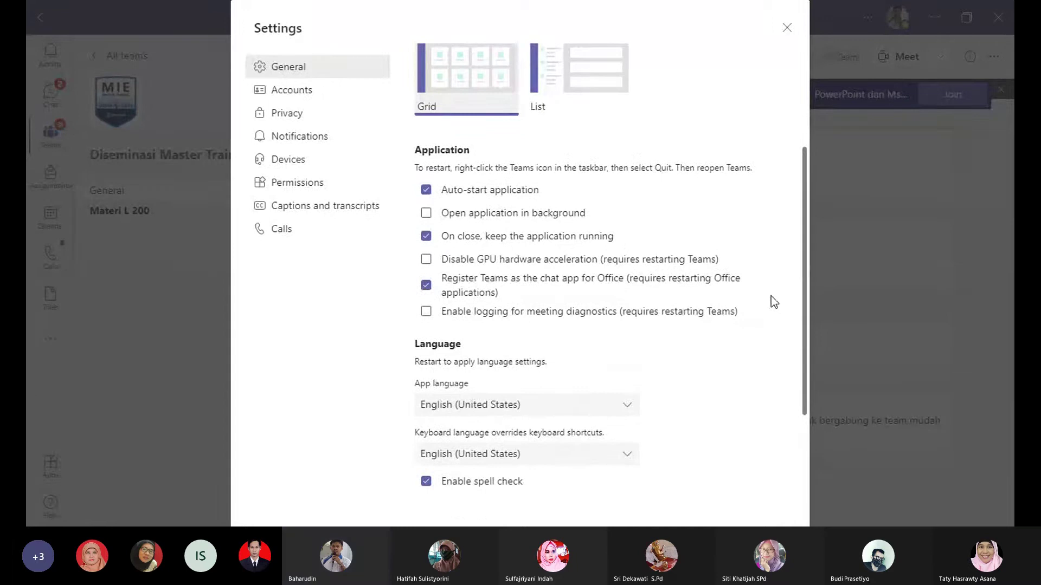
pyautogui.scroll(5, 754, 295)
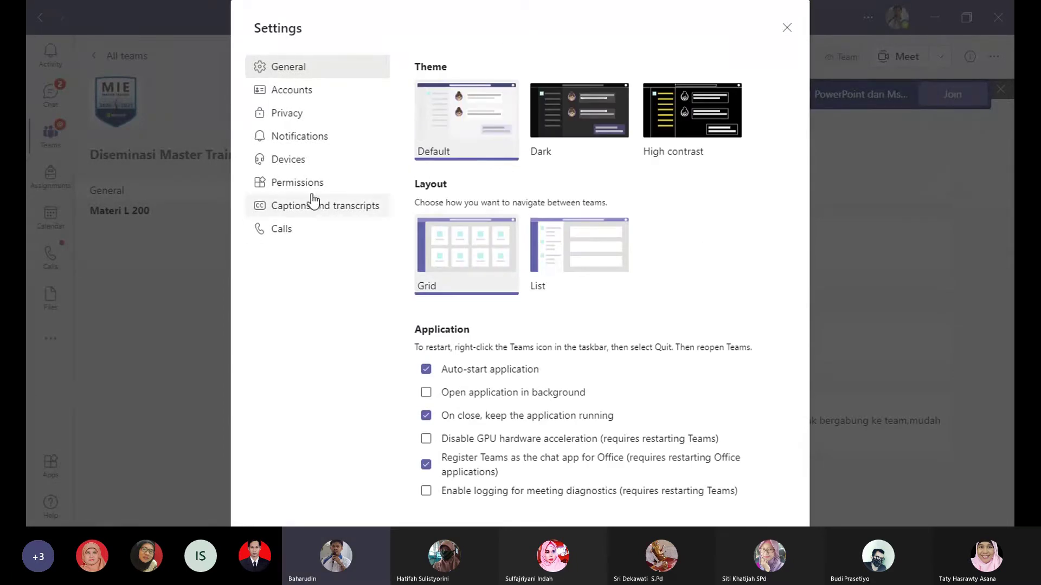
pyautogui.scroll(-9, 458, 285)
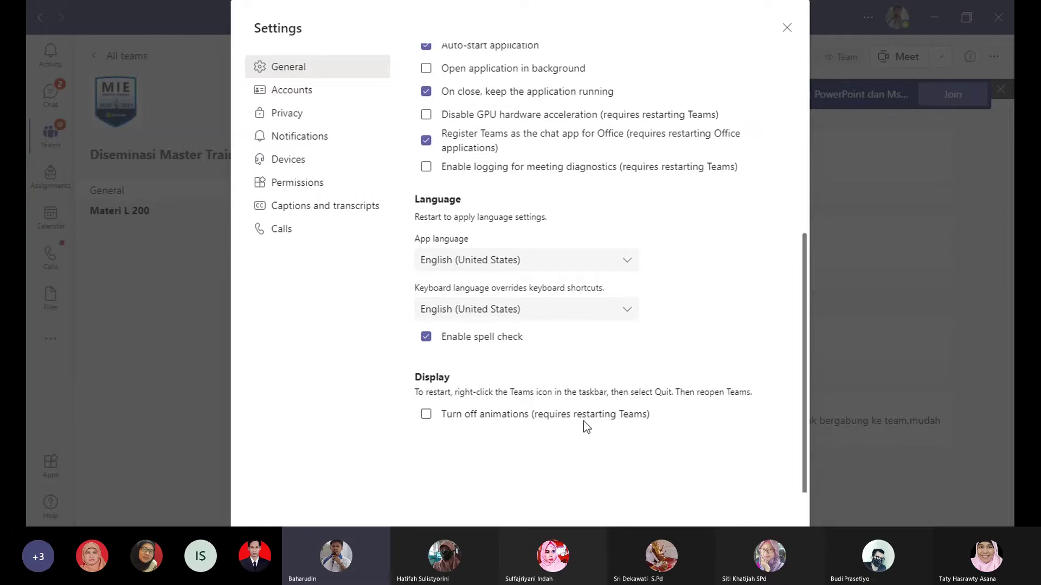
pyautogui.scroll(4, 764, 163)
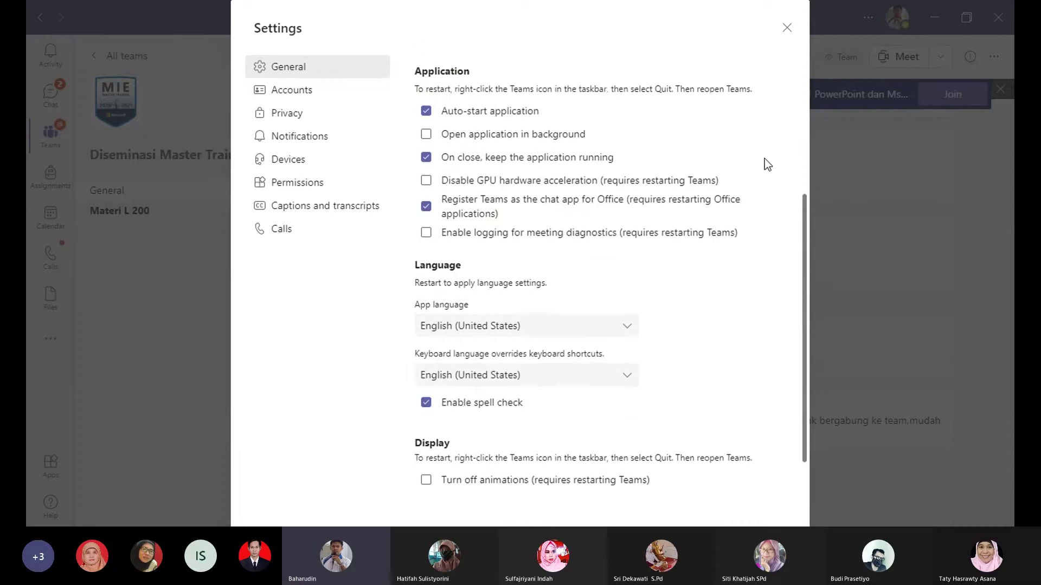
pyautogui.scroll(3, 765, 162)
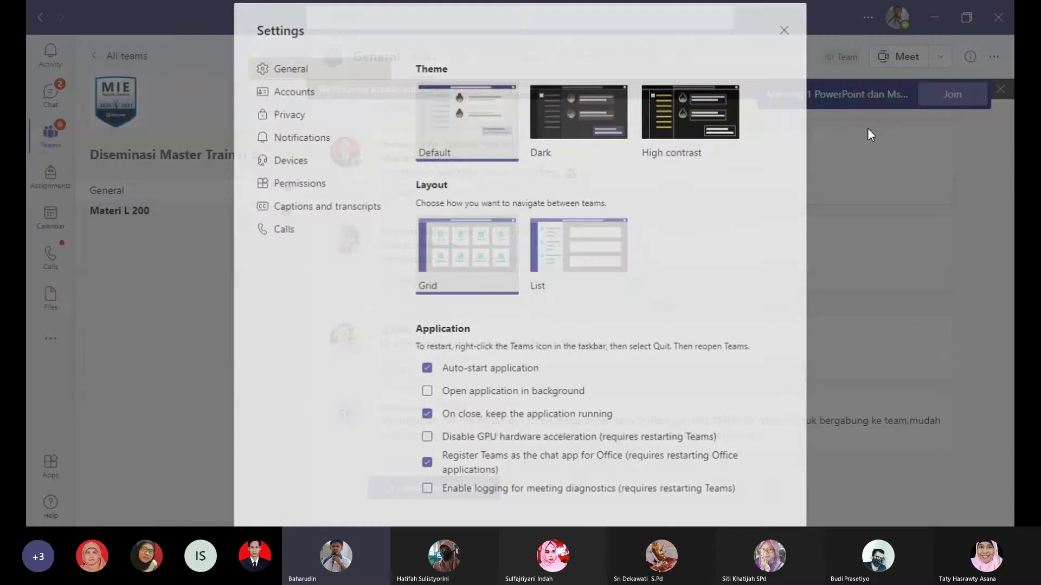
pyautogui.click(868, 128)
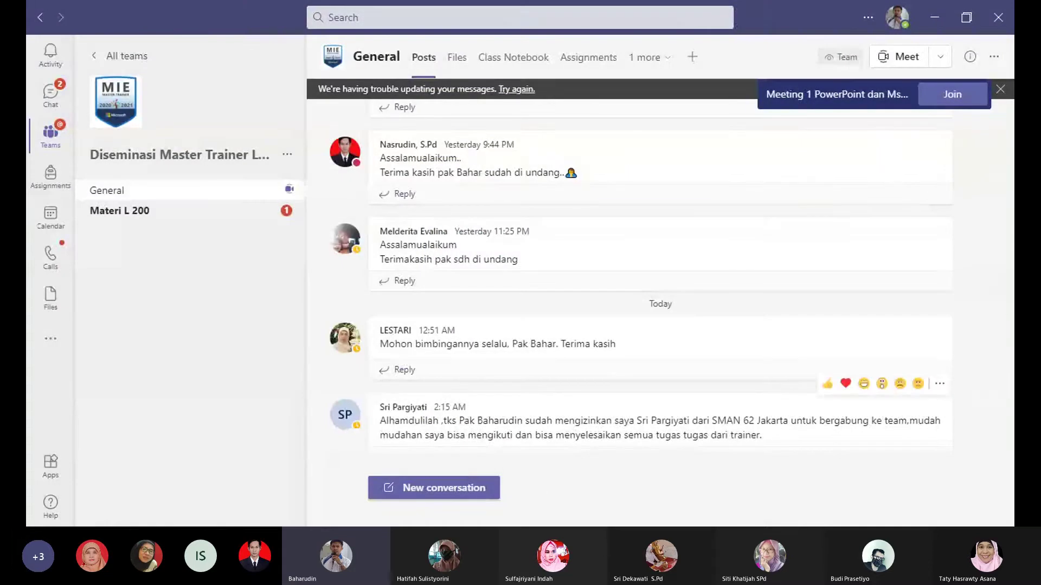
pyautogui.scroll(10, 994, 279)
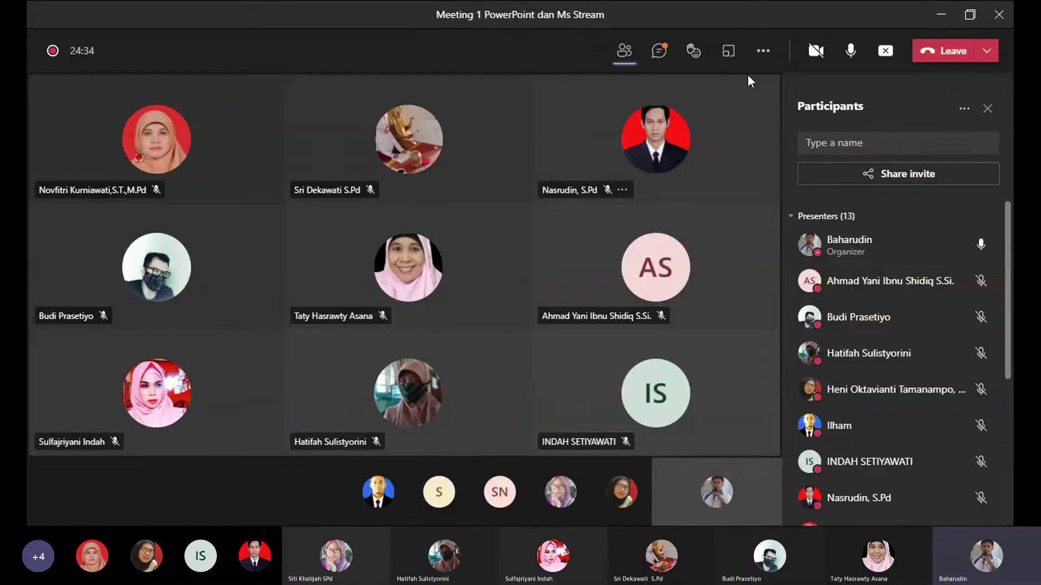
# Step: Switch the meeting view from Gallery to Together mode (Preview)
pyautogui.click(764, 52)
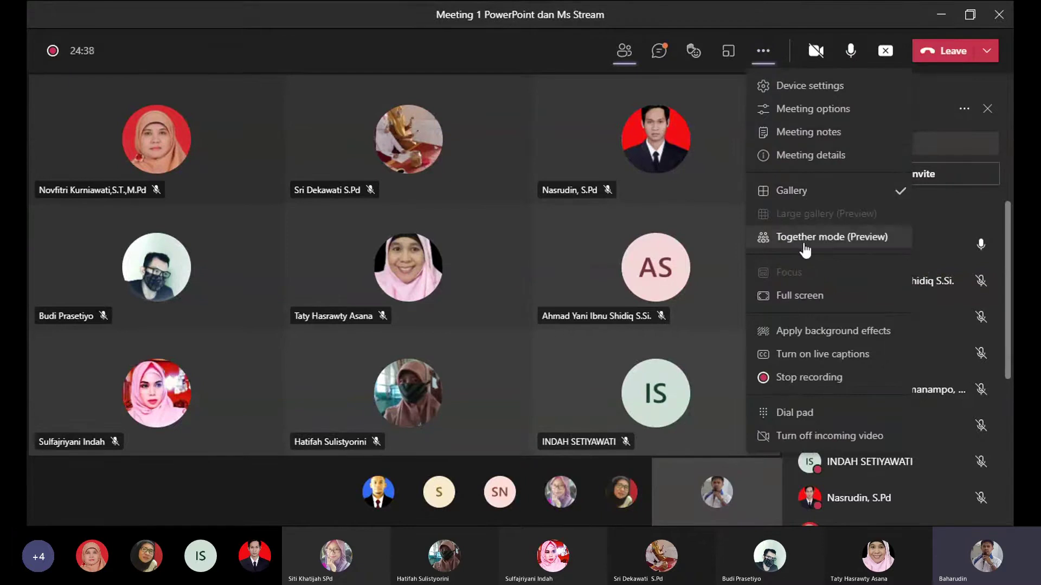
pyautogui.click(858, 243)
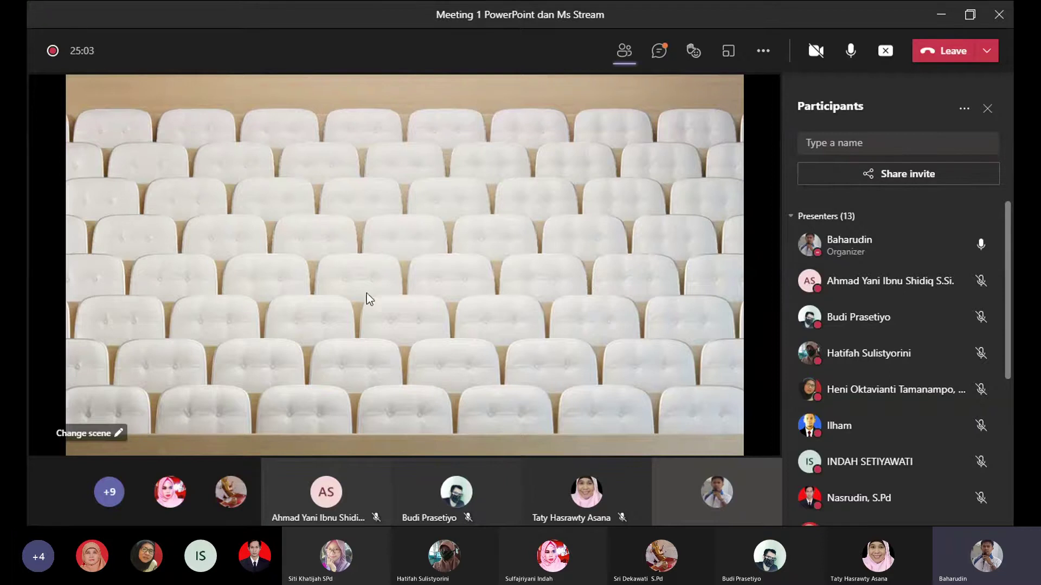
# Step: Browse the Together mode scenes, try selecting the 47-seat colourful classroom and the 50-seat wooden auditorium, and close the selection without applying
pyautogui.click(100, 434)
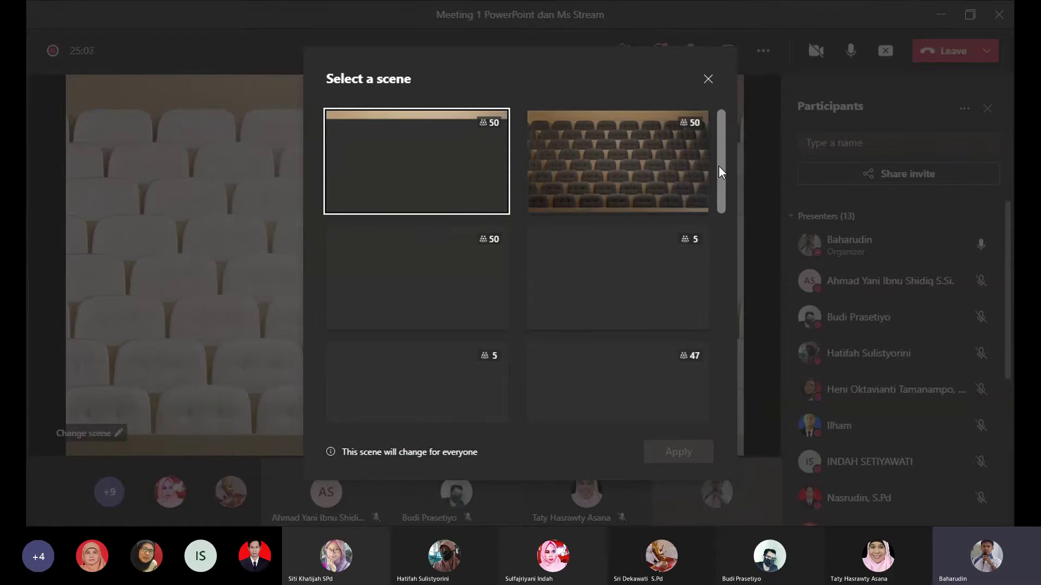
pyautogui.moveTo(722, 167); pyautogui.dragTo(717, 201)
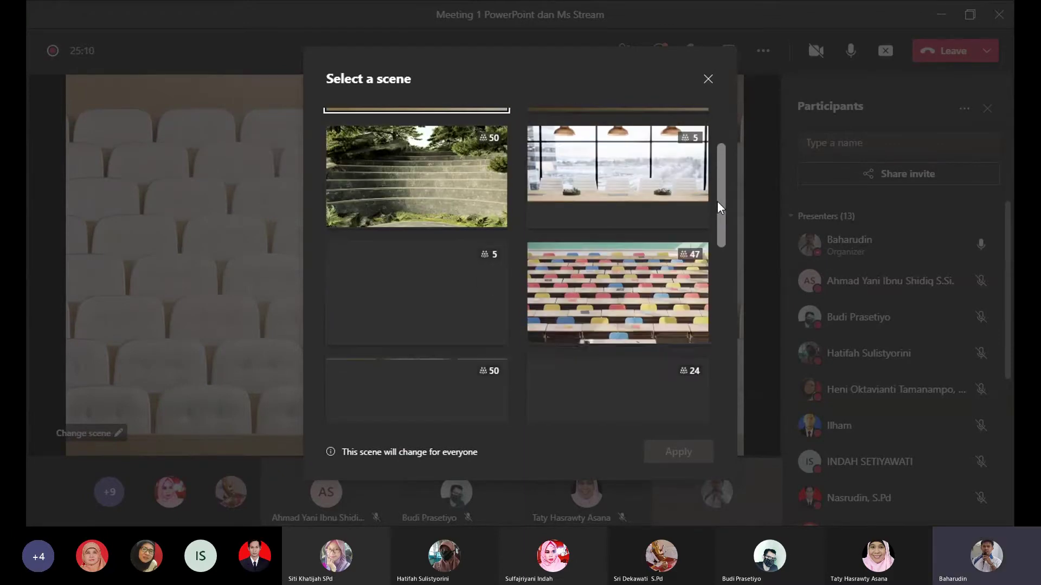
pyautogui.click(617, 290)
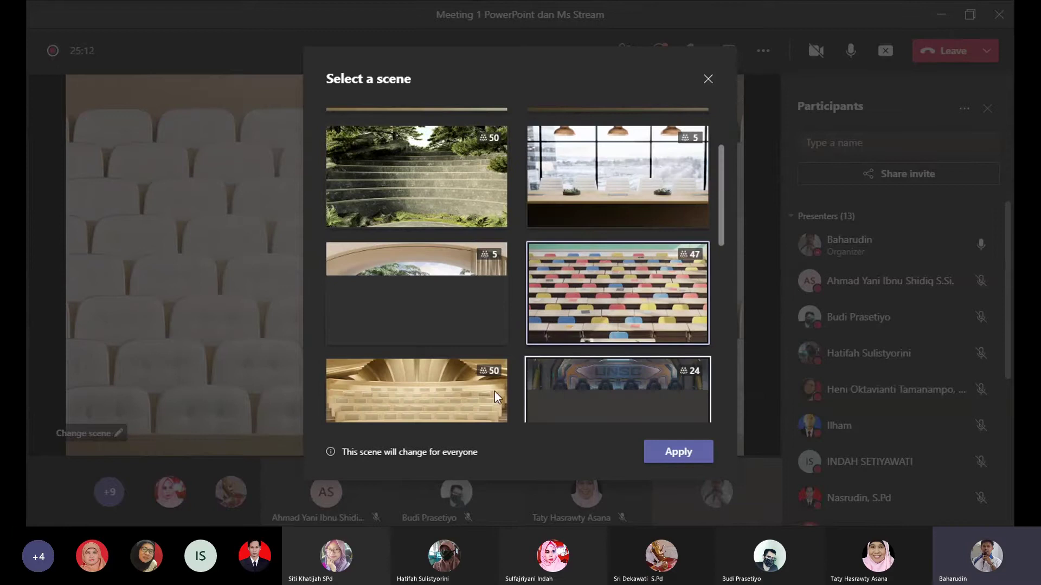
pyautogui.scroll(-2, 425, 390)
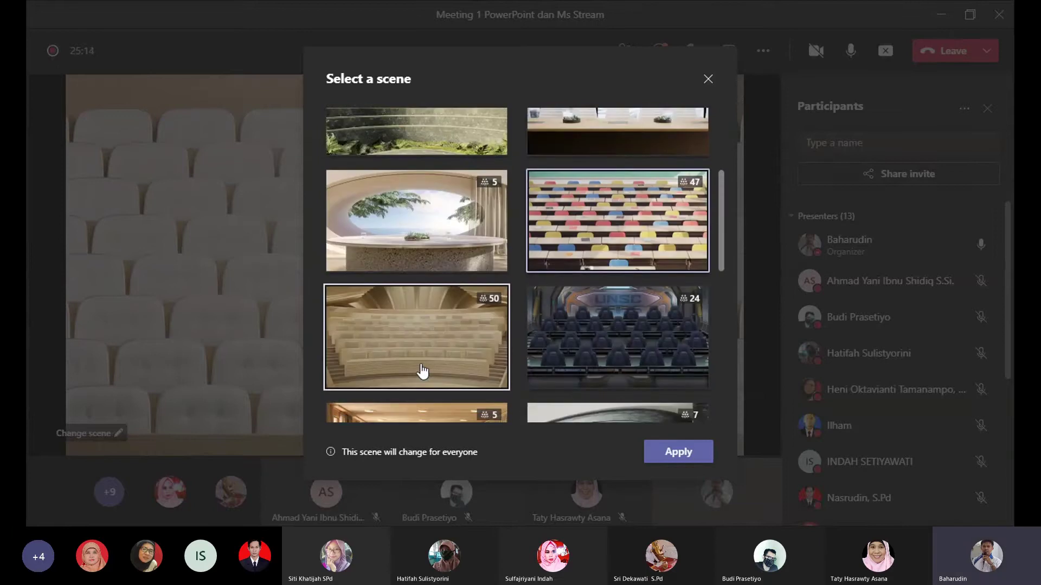
pyautogui.click(421, 362)
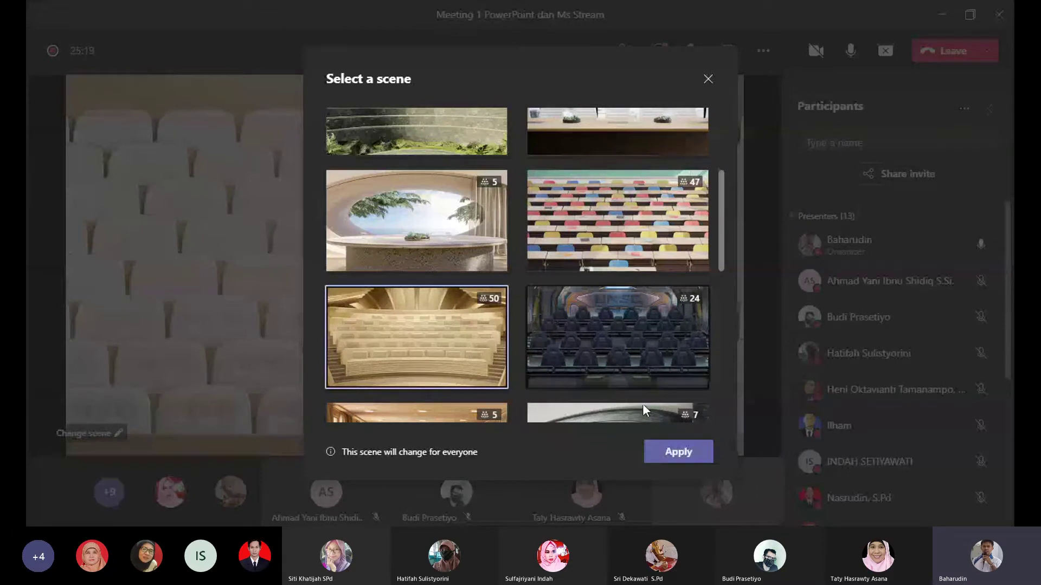
pyautogui.scroll(-4, 453, 286)
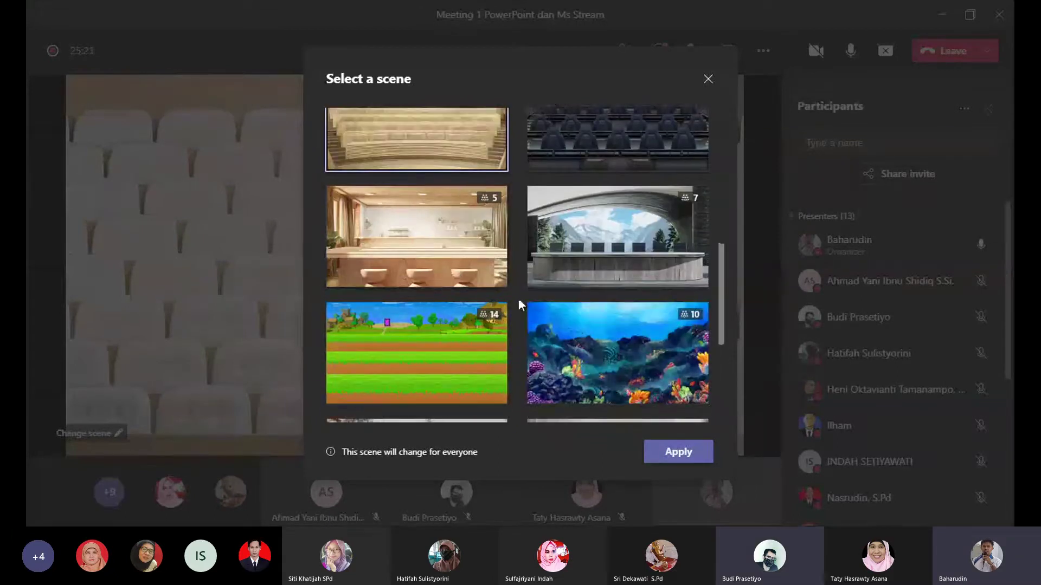
pyautogui.scroll(-1, 621, 336)
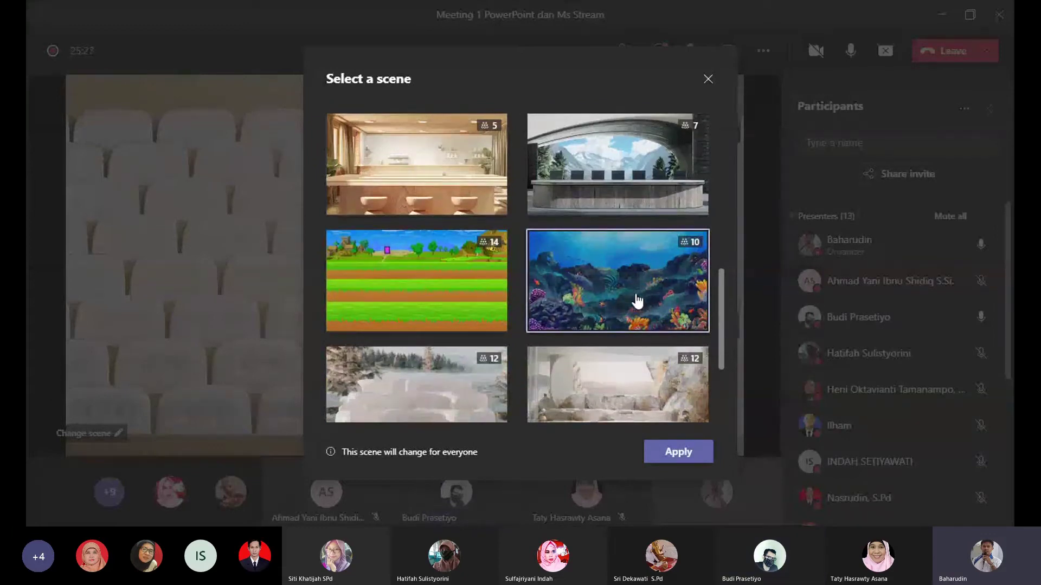
pyautogui.scroll(-2, 627, 279)
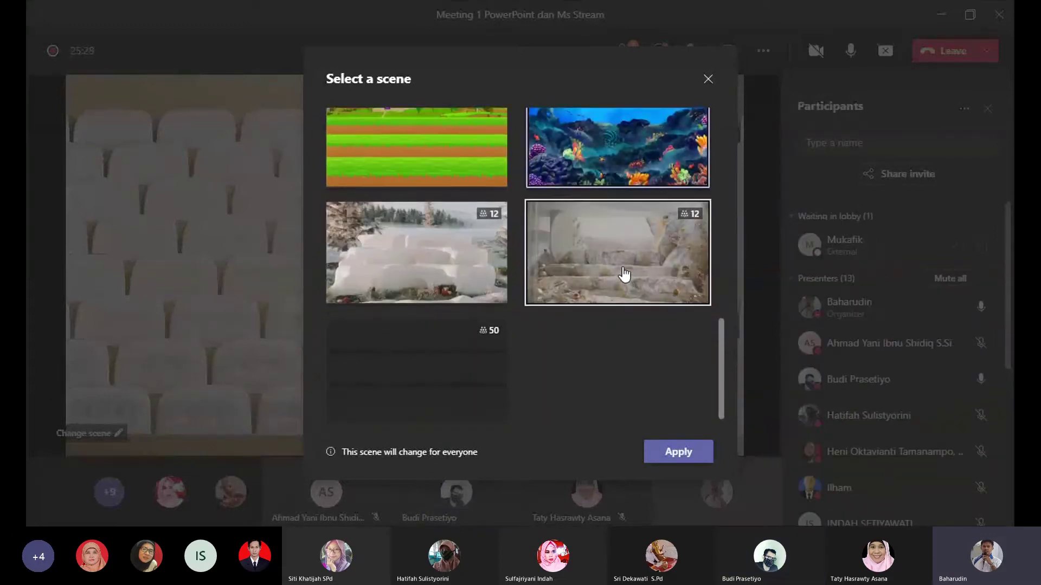
pyautogui.scroll(2, 624, 274)
pyautogui.scroll(5, 622, 277)
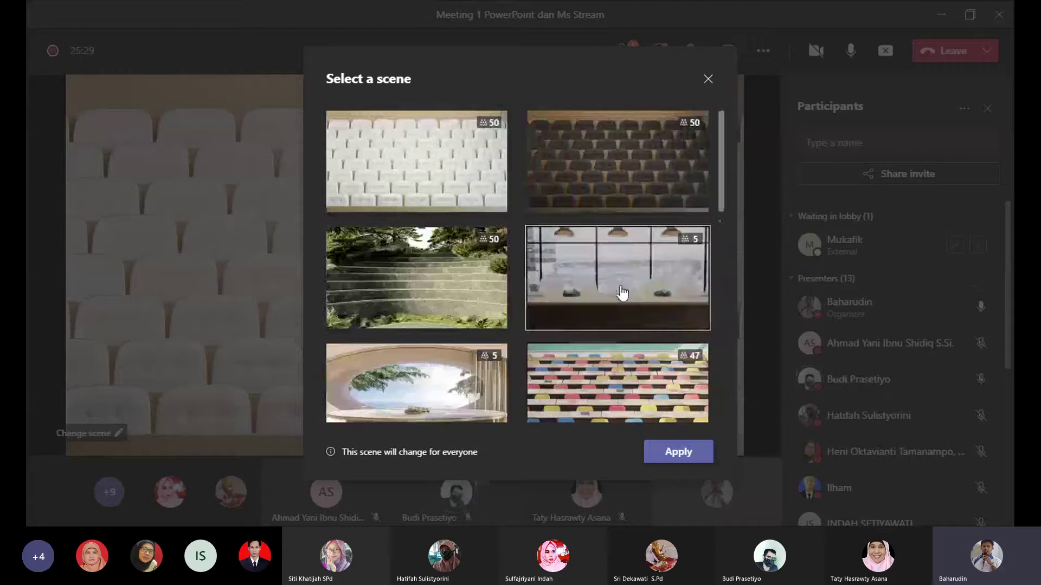
pyautogui.click(708, 80)
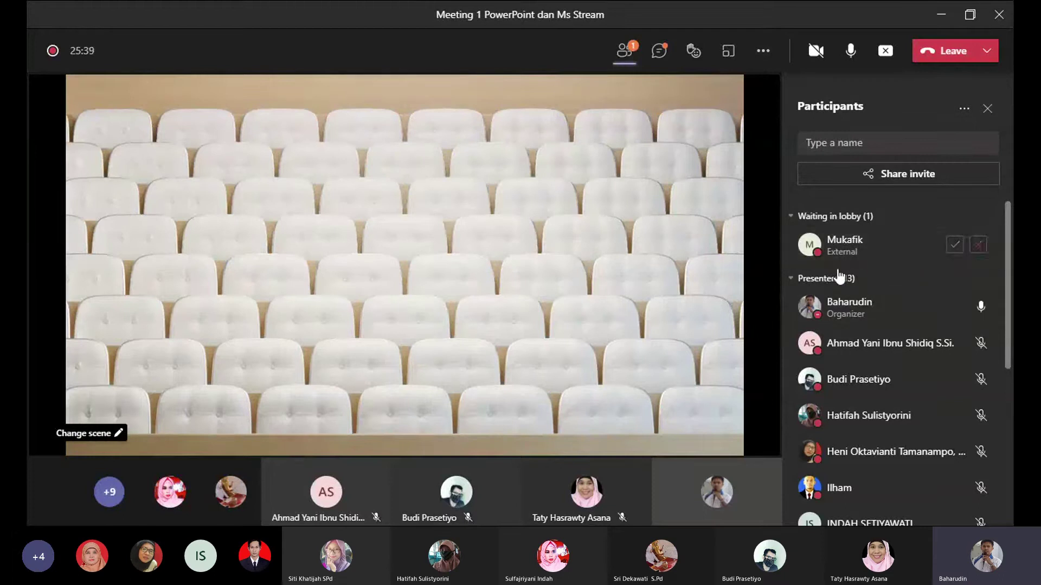
# Step: Admit the external participant waiting in the lobby and look through the presenters and attendees in the participants list
pyautogui.click(954, 247)
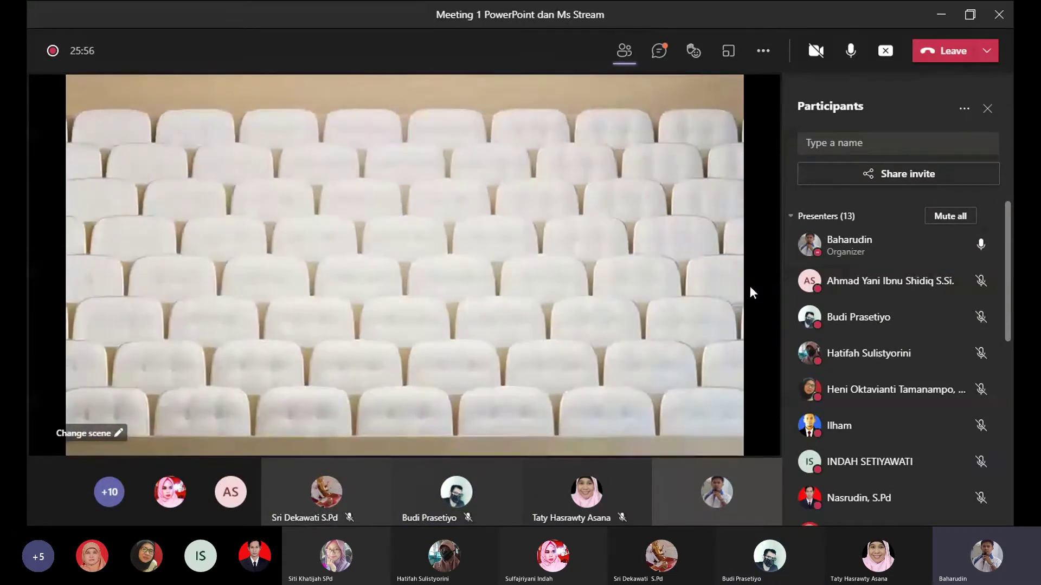
pyautogui.scroll(-10, 922, 385)
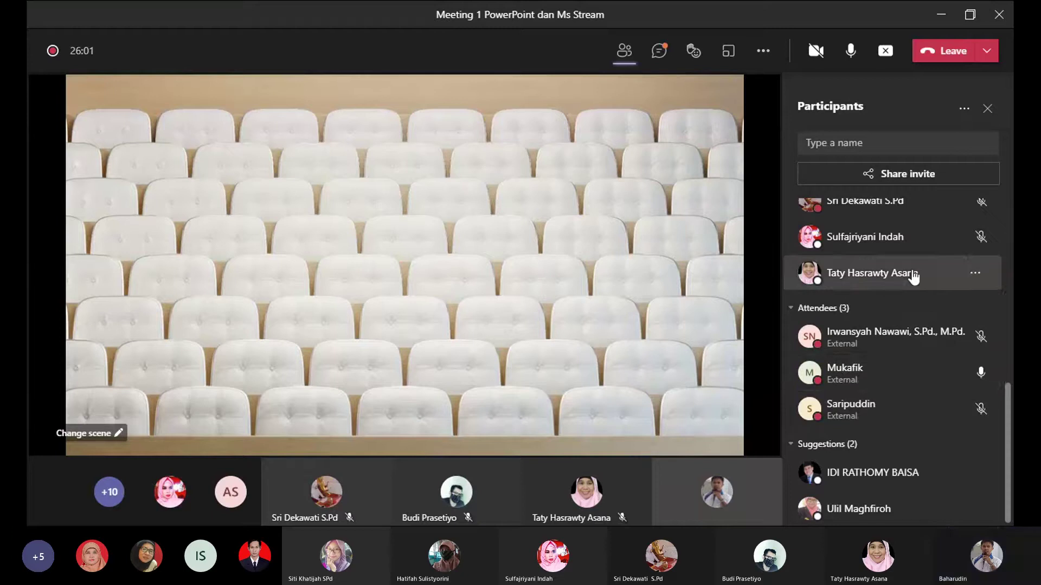
pyautogui.scroll(10, 888, 349)
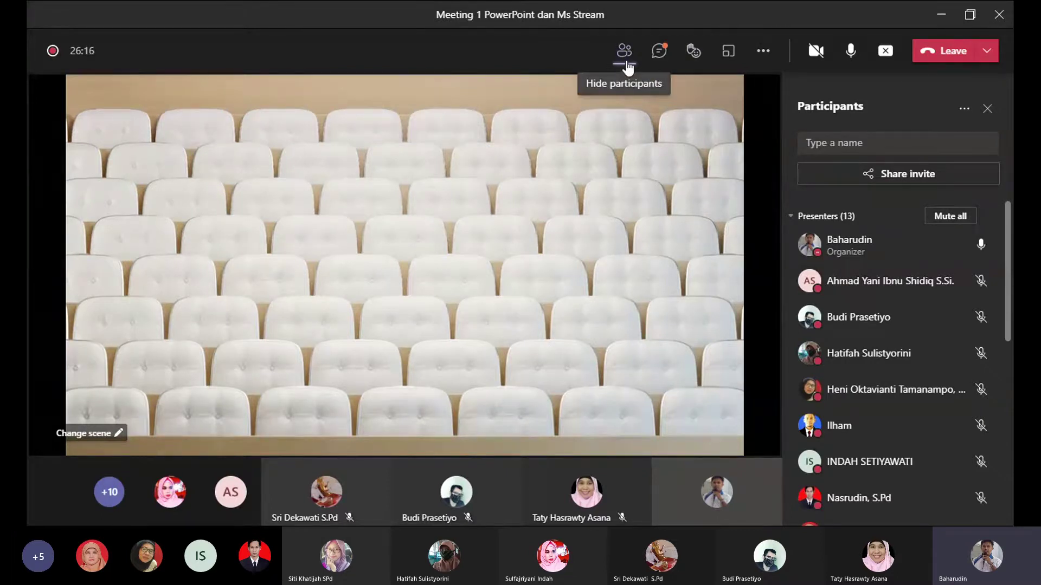
# Step: View the meeting reactions and examine the breakout room setup, including the room counts and the automatic and manual assignment options
pyautogui.moveTo(701, 64)
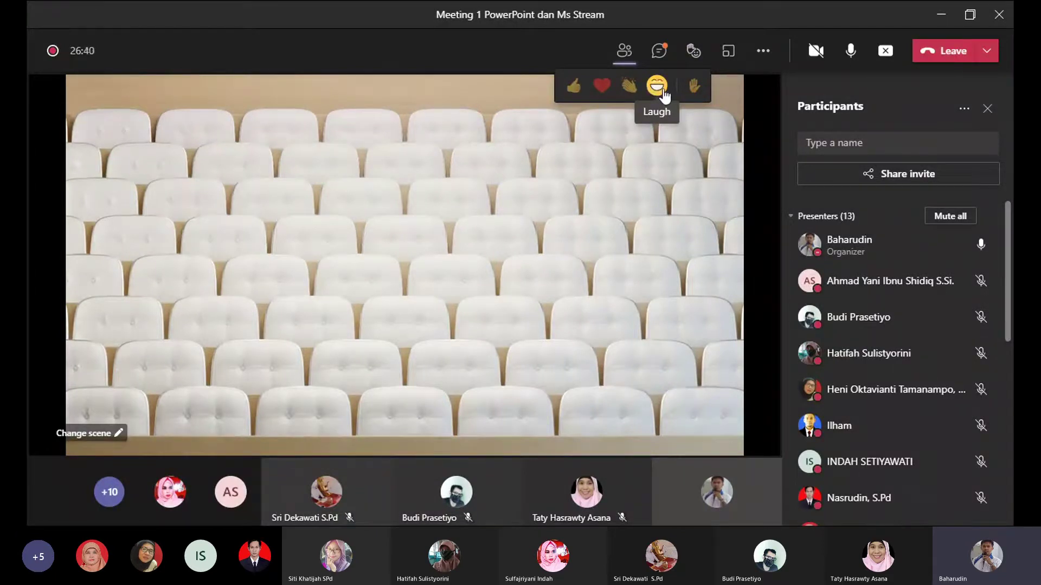
pyautogui.click(728, 53)
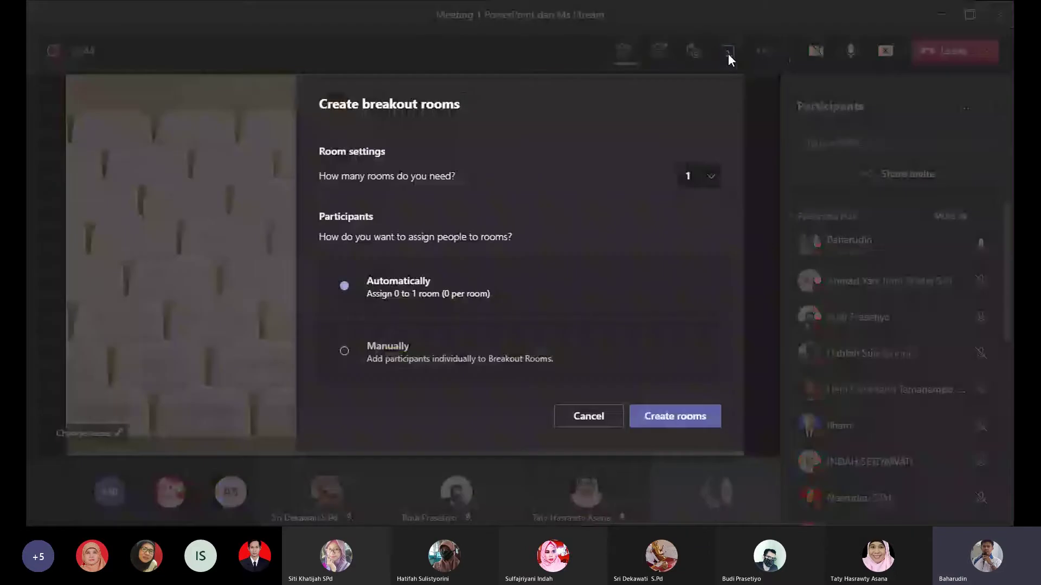
pyautogui.click(713, 182)
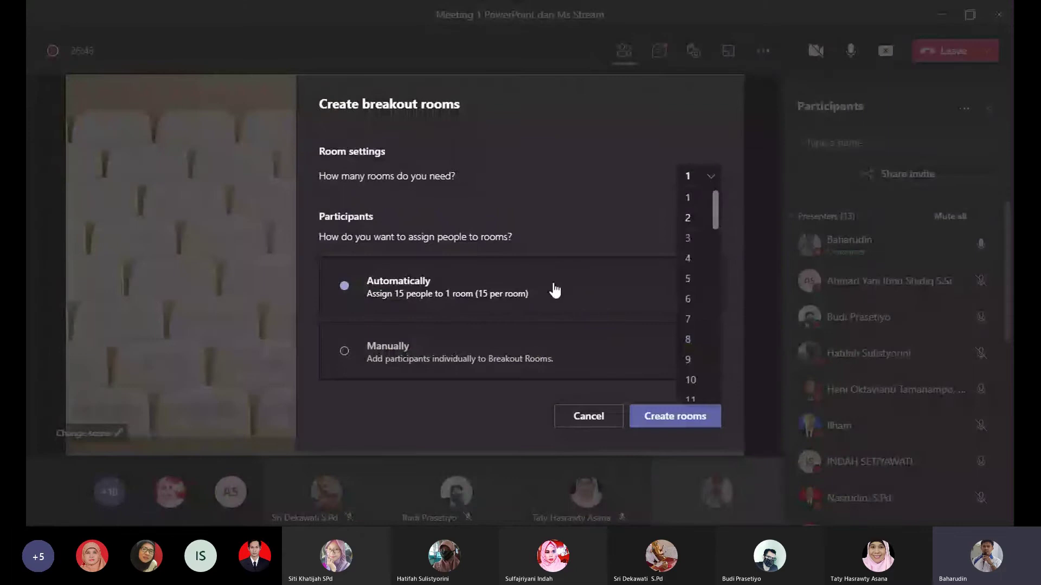
pyautogui.click(628, 169)
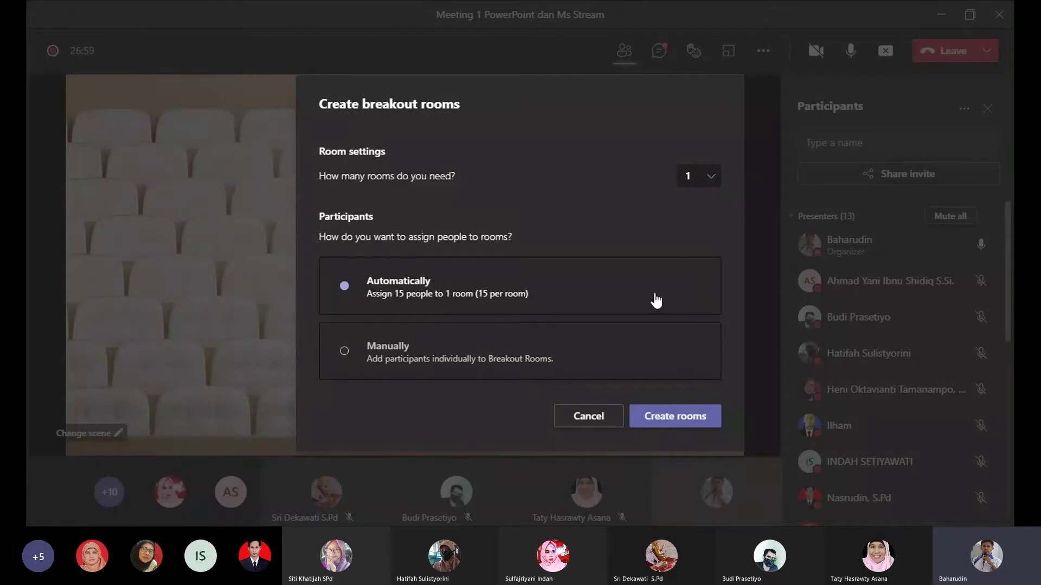
pyautogui.click(402, 359)
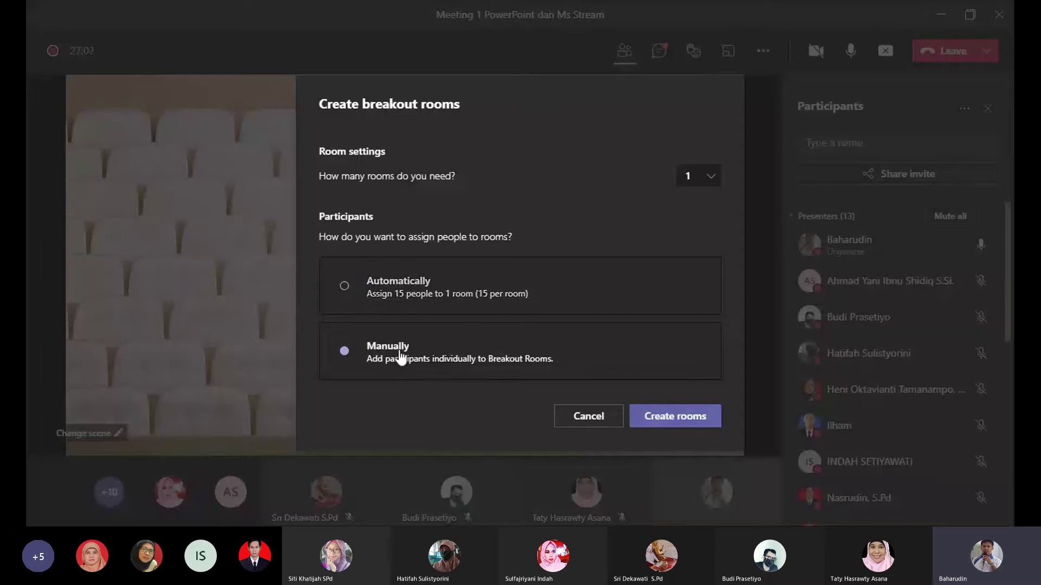
pyautogui.click(402, 290)
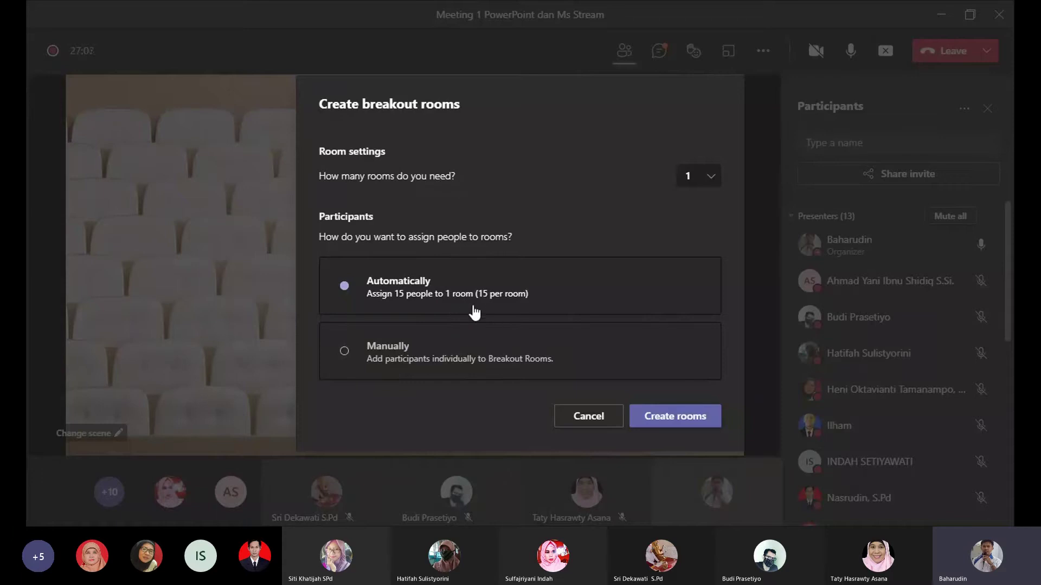
# Step: Try configuring 5 and 3 breakout rooms with automatic participant assignment, and cancel the room creation
pyautogui.click(700, 180)
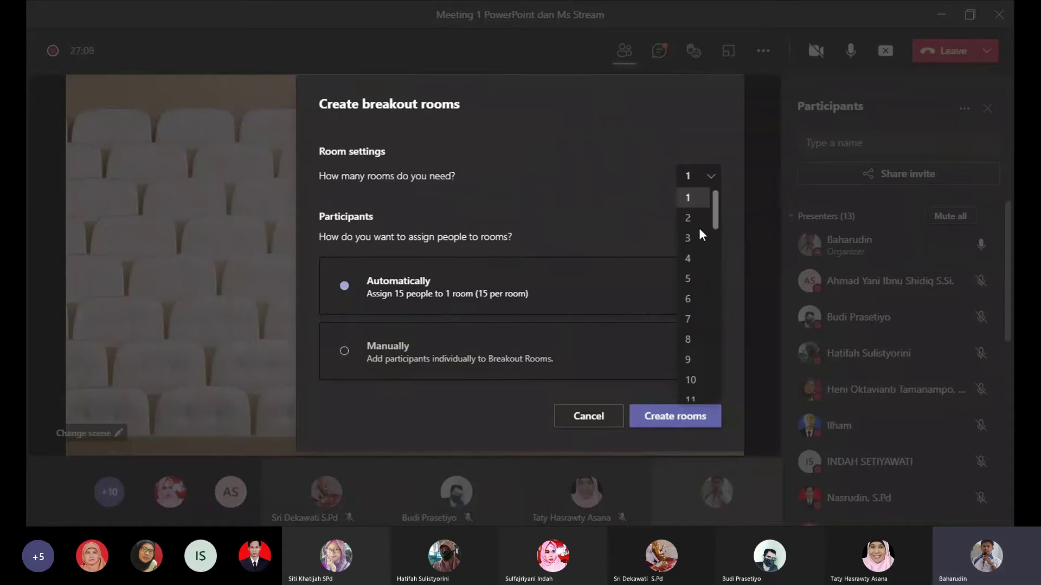
pyautogui.click(691, 278)
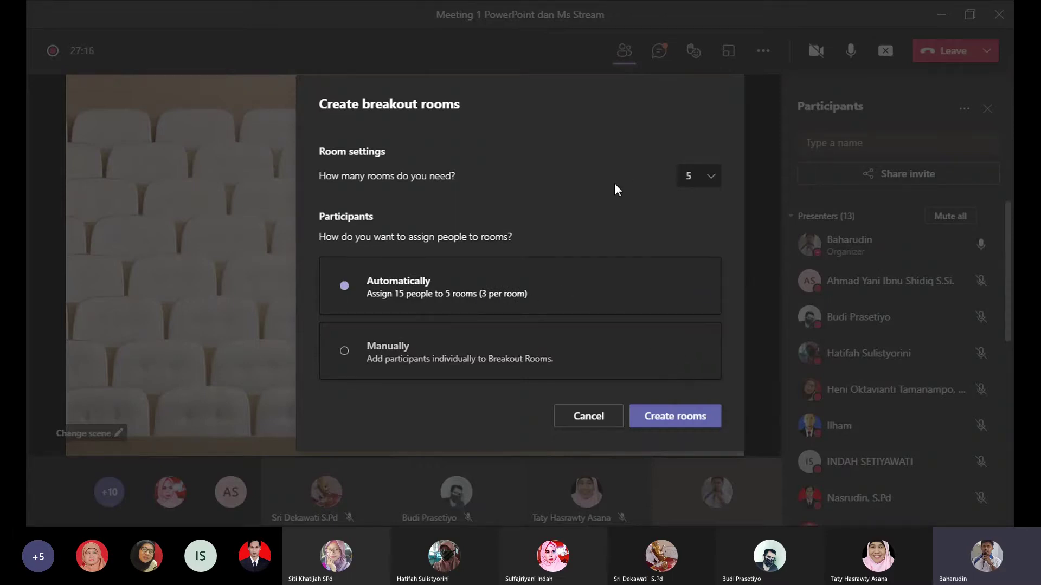
pyautogui.click(711, 177)
pyautogui.scroll(-3, 704, 337)
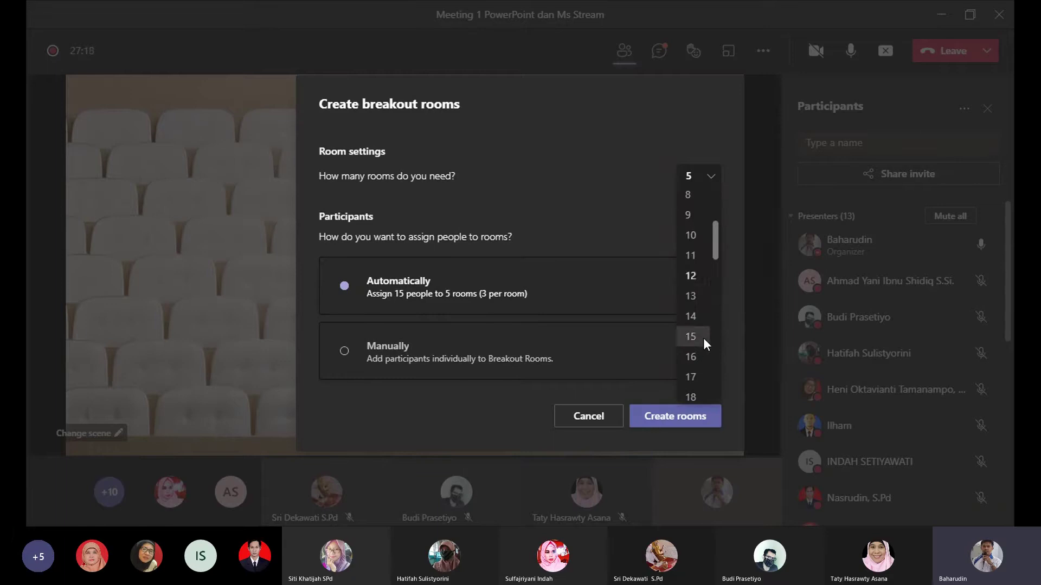
pyautogui.scroll(3, 704, 344)
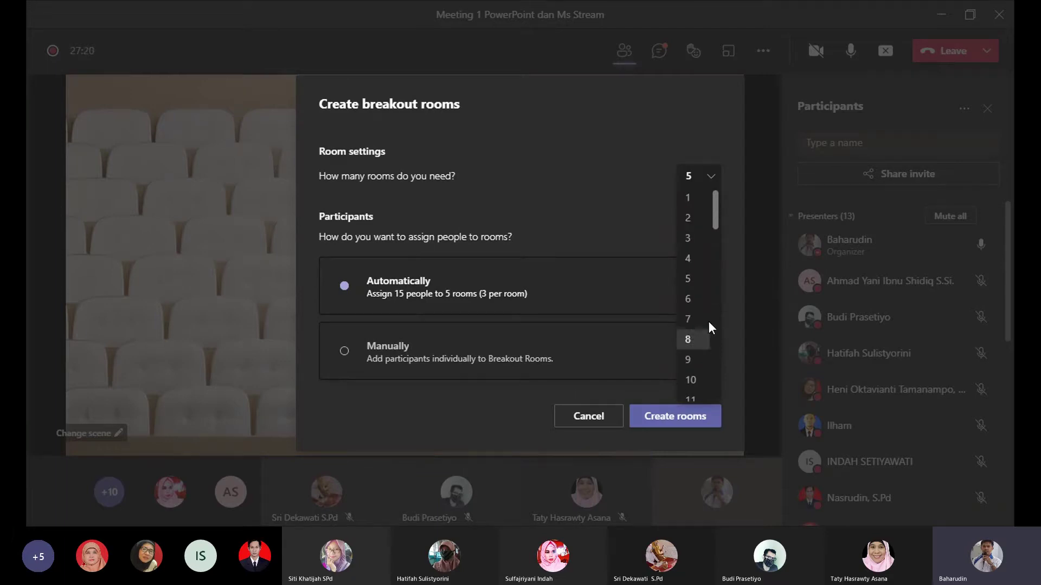
pyautogui.click(694, 277)
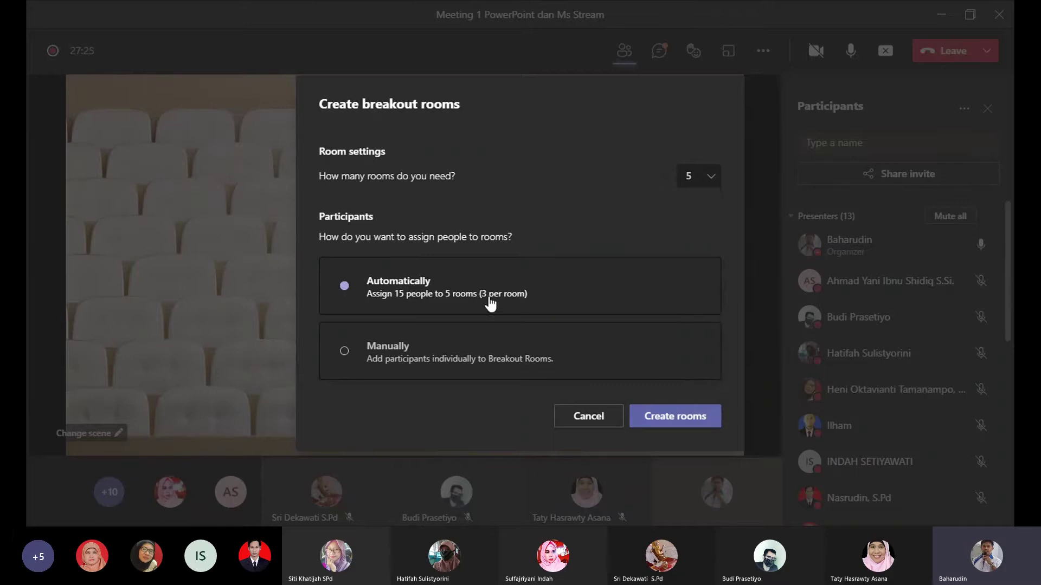
pyautogui.click(710, 178)
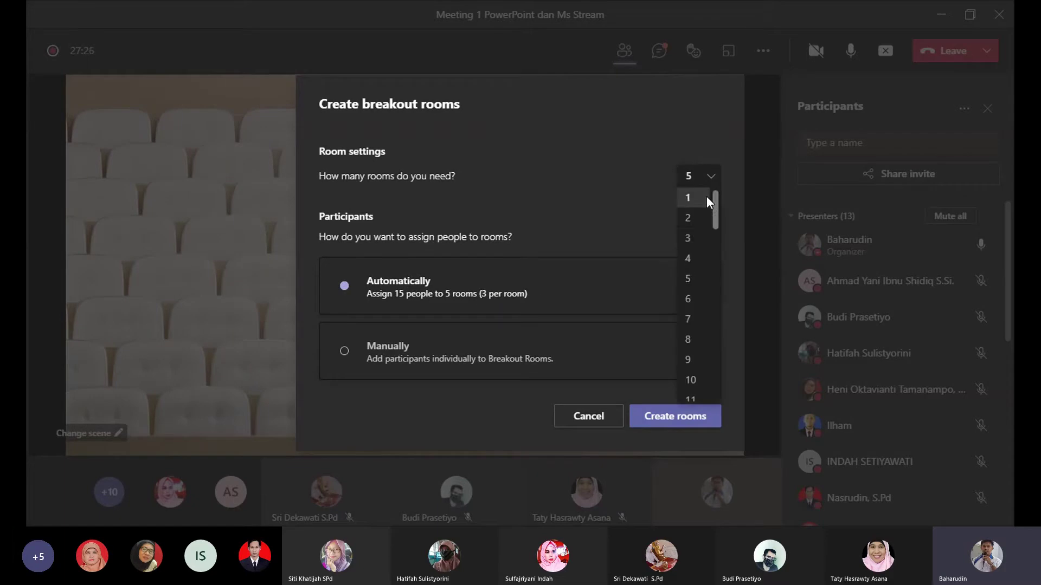
pyautogui.click(696, 237)
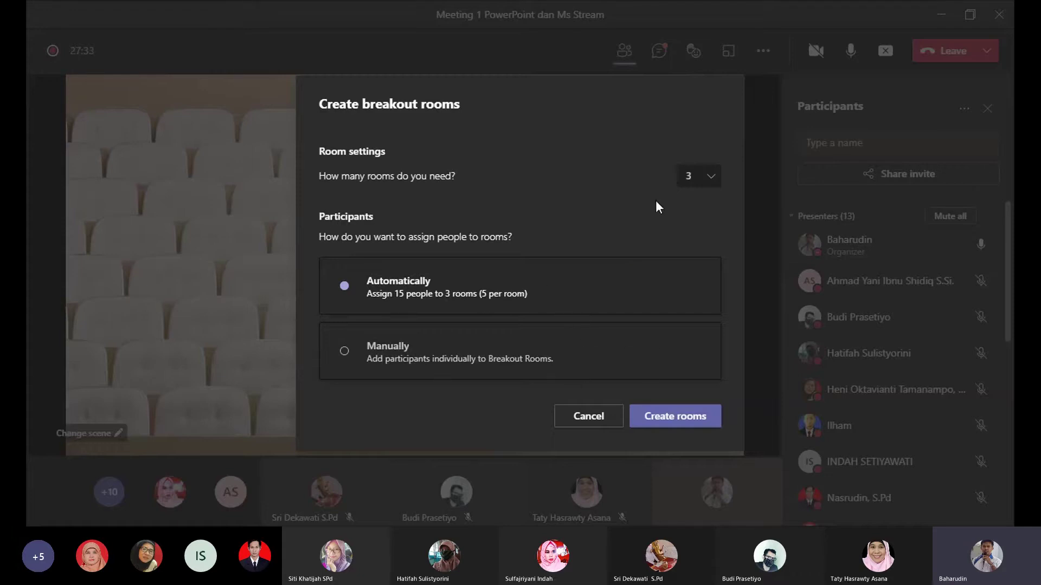
pyautogui.click(584, 415)
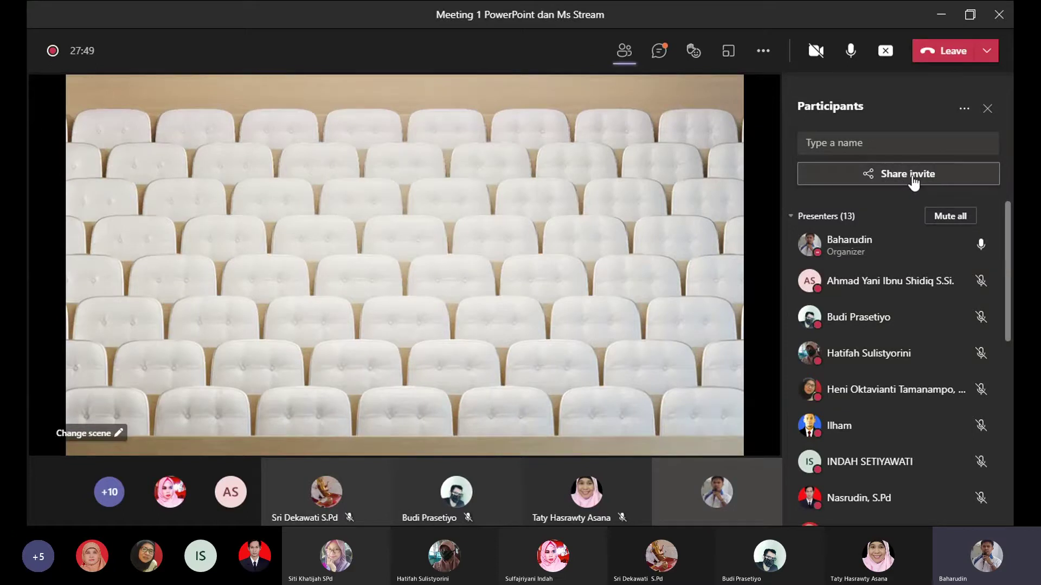
# Step: Find the external attendee whose microphone is on in the participants list and mute that participant
pyautogui.scroll(-7, 938, 334)
pyautogui.scroll(10, 940, 342)
pyautogui.scroll(-10, 971, 271)
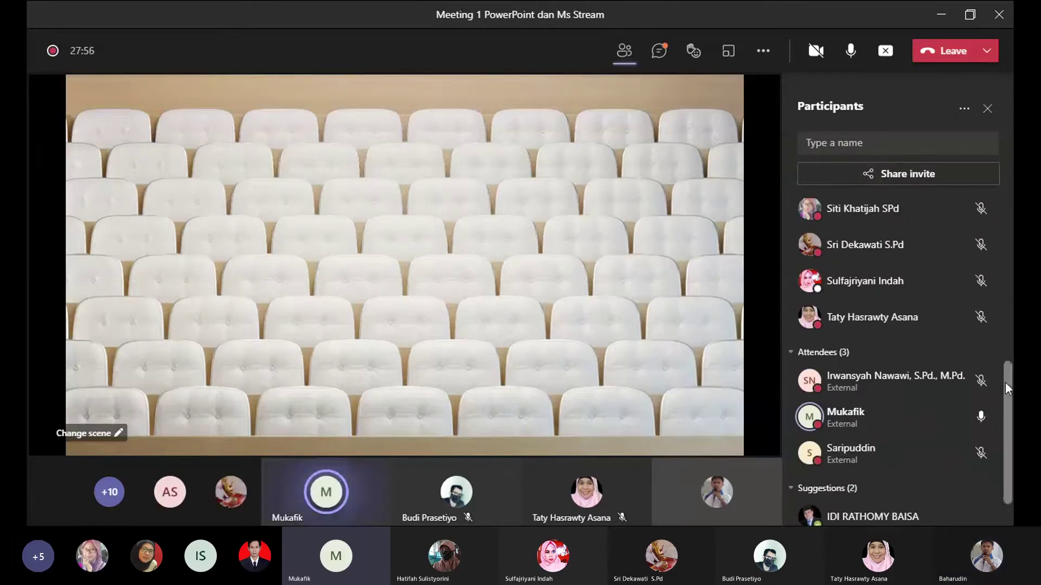
pyautogui.click(975, 418)
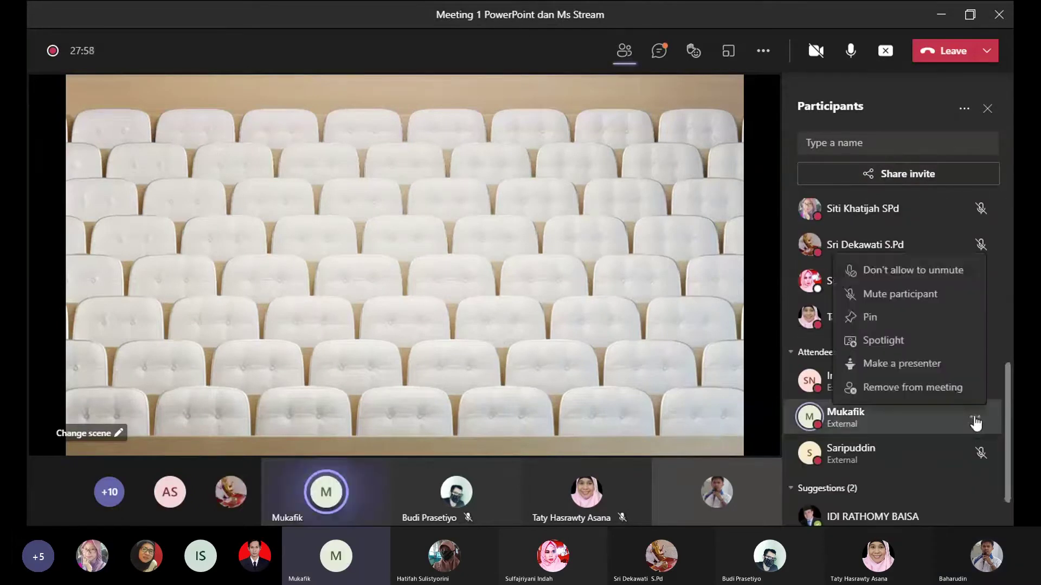
pyautogui.click(897, 295)
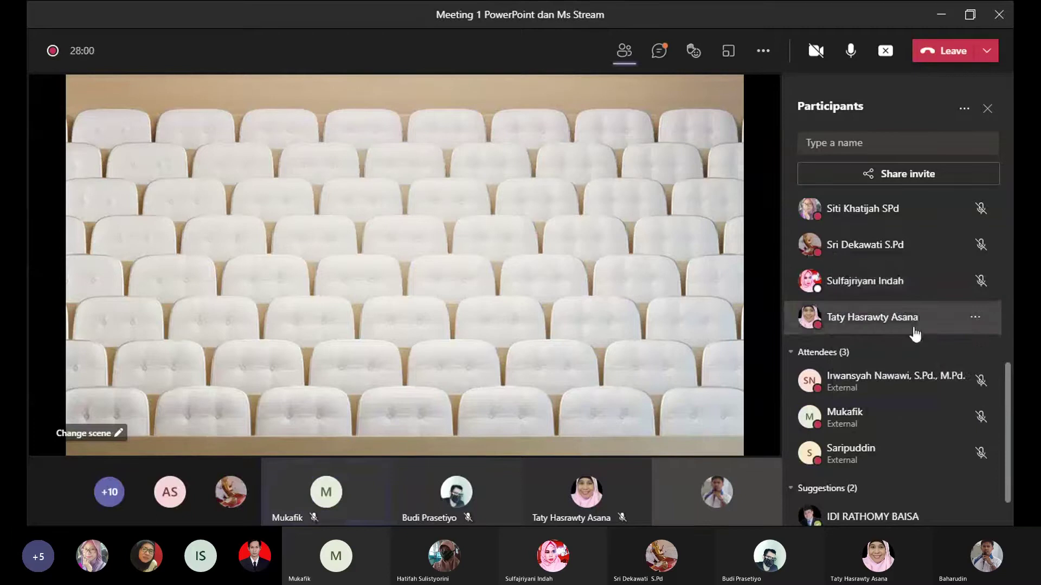
# Step: View the participant management options, such as permissions, attendance list and mute all, and review the attendees in the participants list
pyautogui.scroll(4, 920, 285)
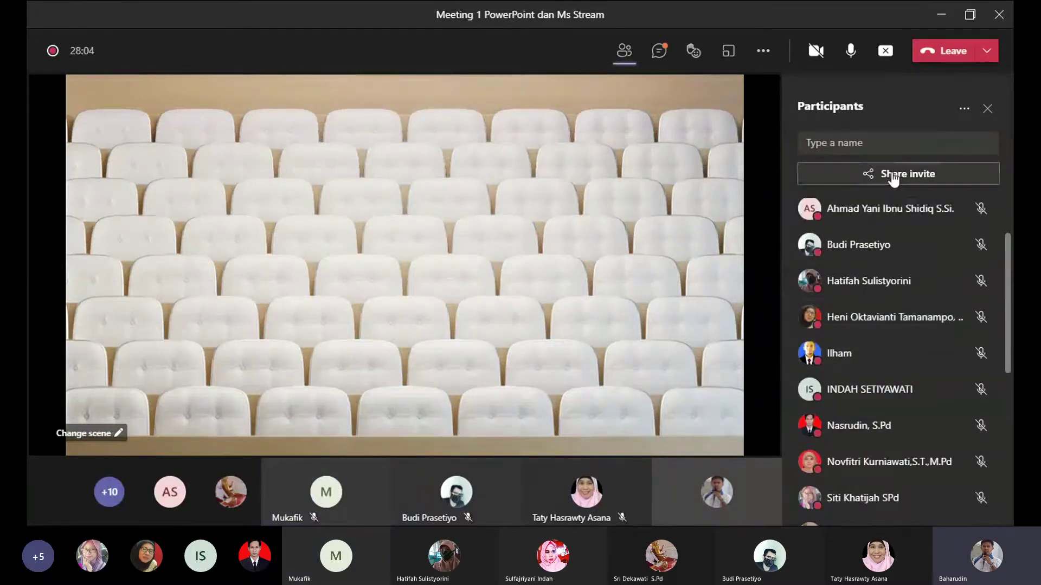
pyautogui.scroll(2, 930, 267)
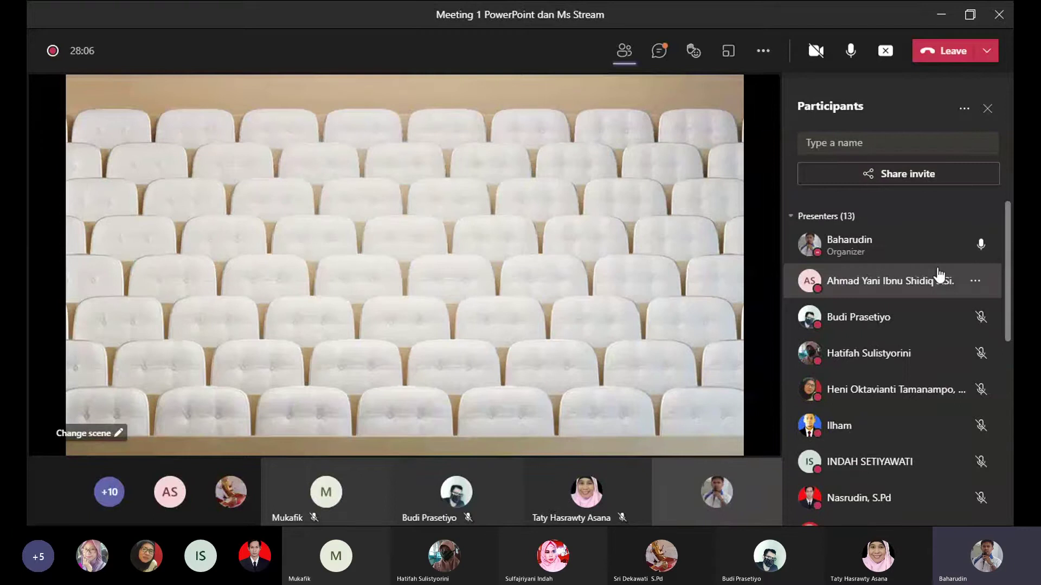
pyautogui.click(964, 109)
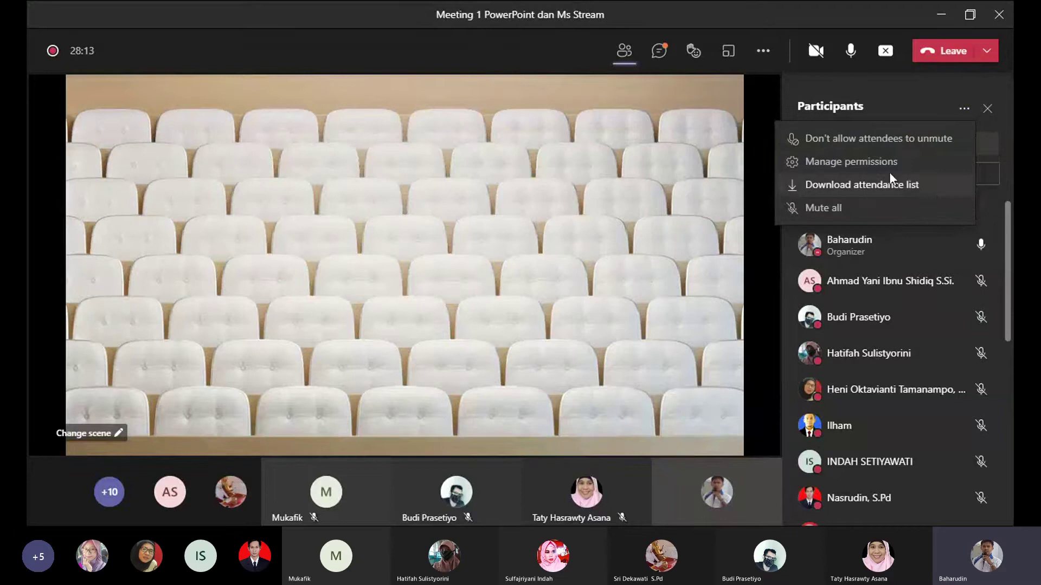
pyautogui.click(914, 95)
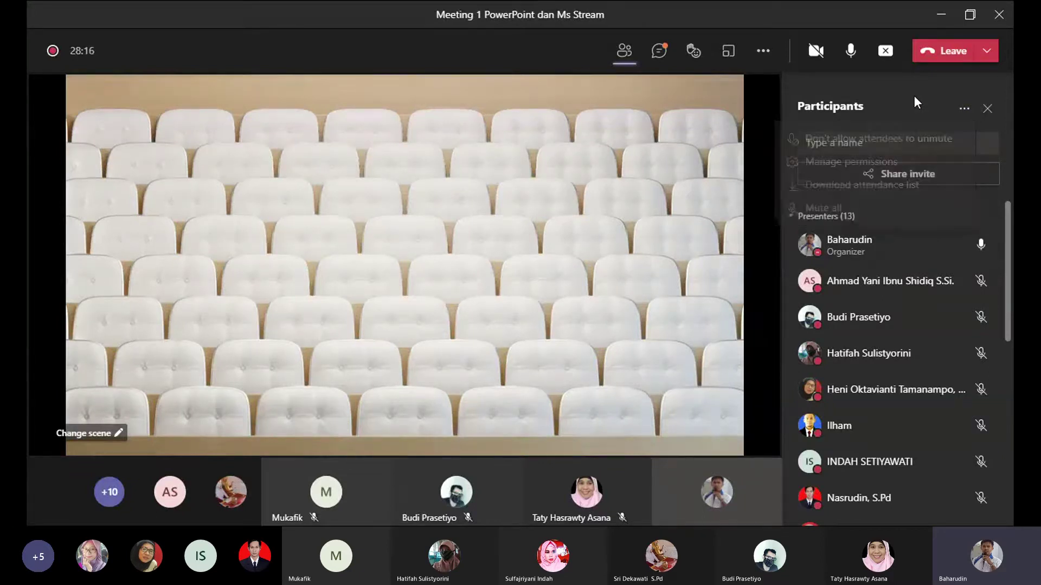
pyautogui.scroll(-8, 927, 239)
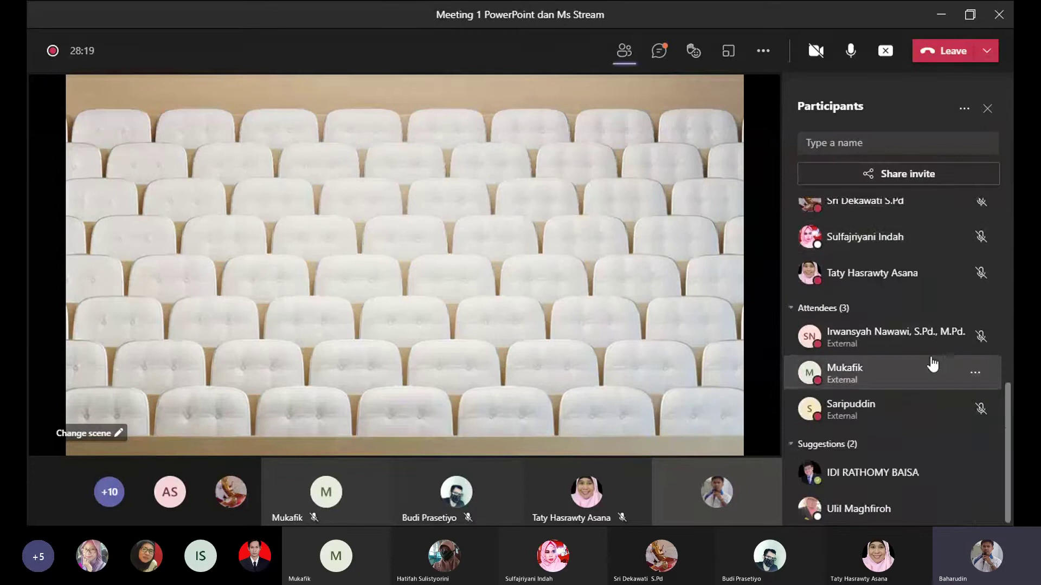
# Step: Review the presenters and attendees groups in the participants list to compare who holds each role
pyautogui.scroll(5, 932, 358)
pyautogui.scroll(4, 933, 357)
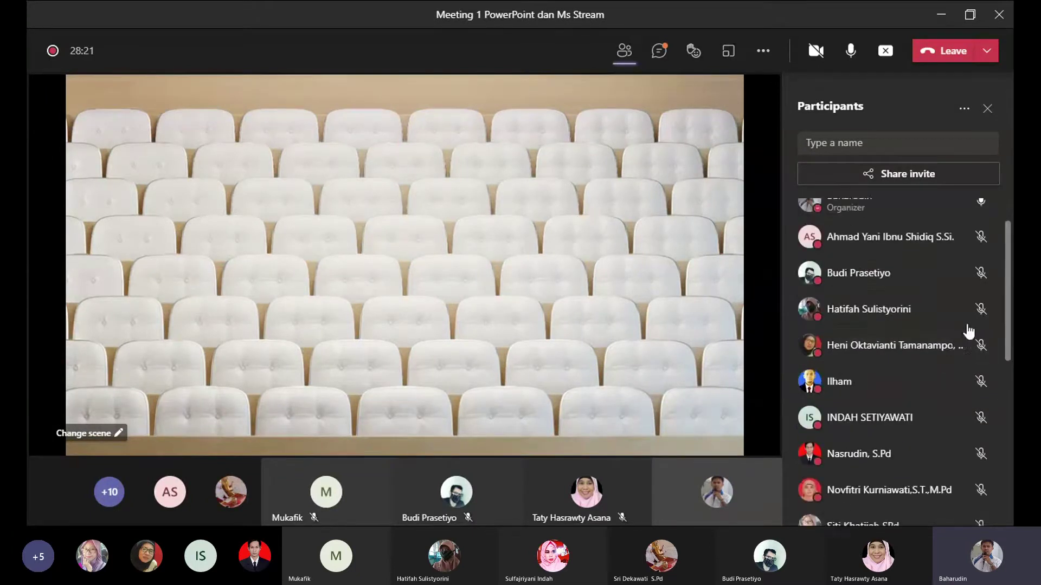
pyautogui.scroll(-3, 941, 333)
pyautogui.scroll(-5, 941, 344)
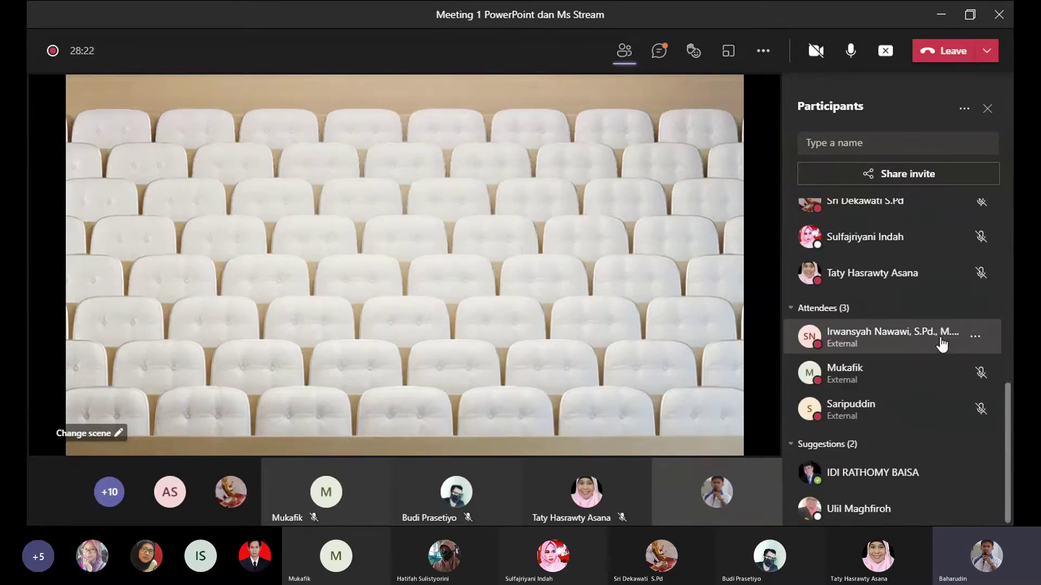
pyautogui.scroll(8, 930, 414)
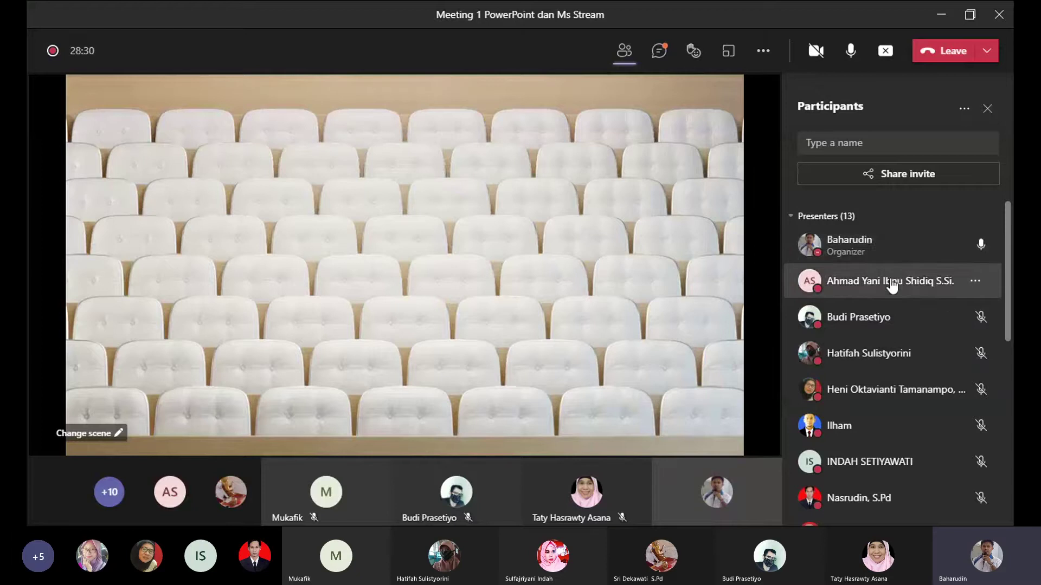
pyautogui.scroll(-2, 891, 298)
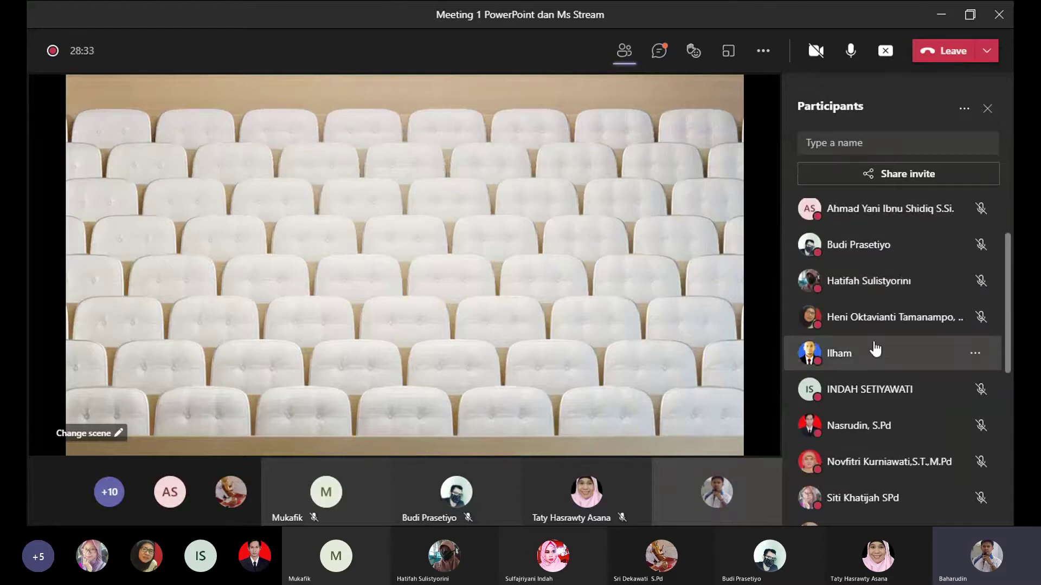
pyautogui.scroll(-1, 878, 347)
pyautogui.scroll(-4, 879, 344)
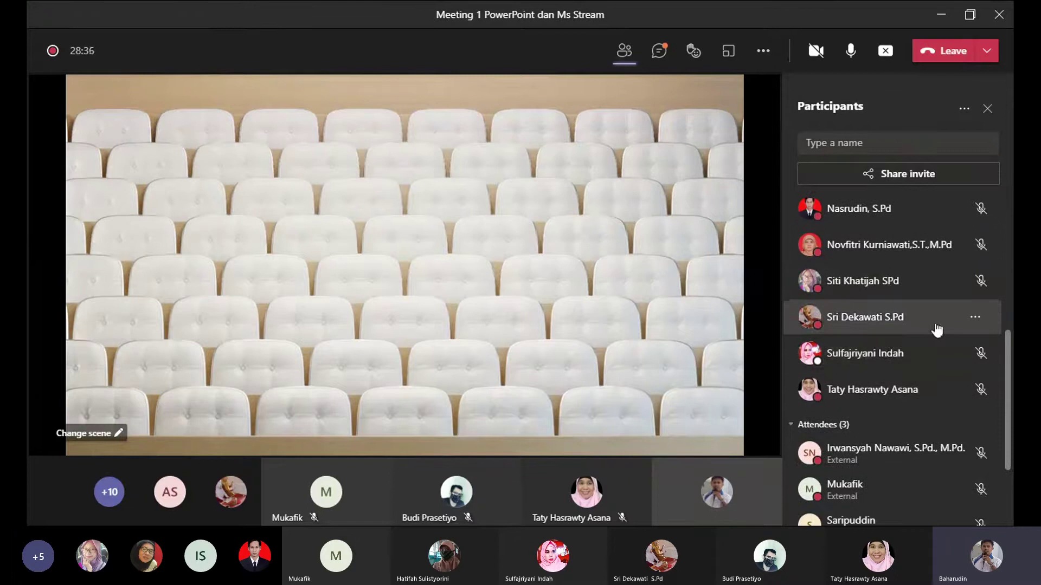
pyautogui.scroll(7, 900, 374)
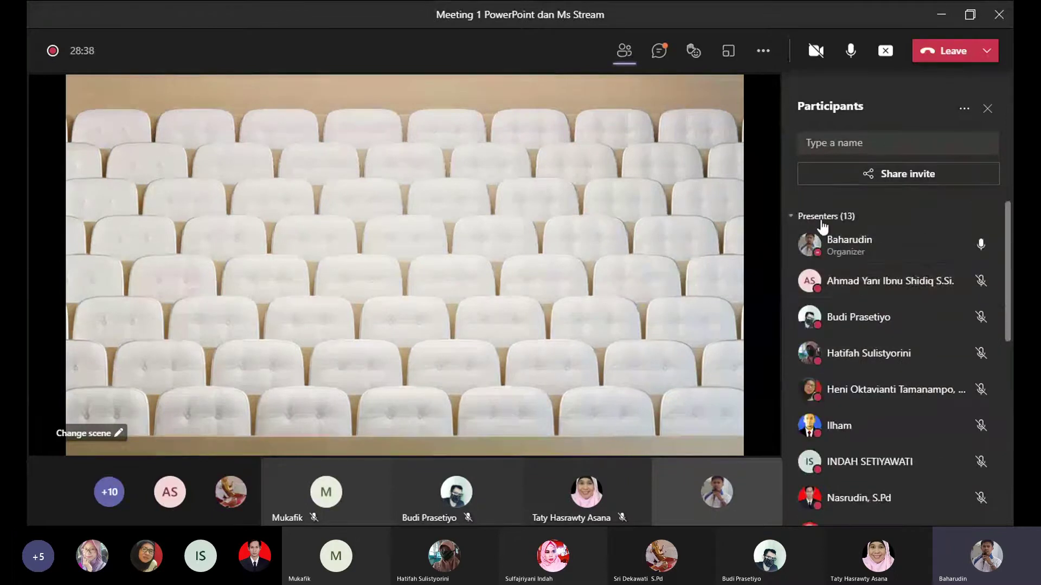
pyautogui.scroll(-5, 906, 307)
pyautogui.scroll(-4, 912, 325)
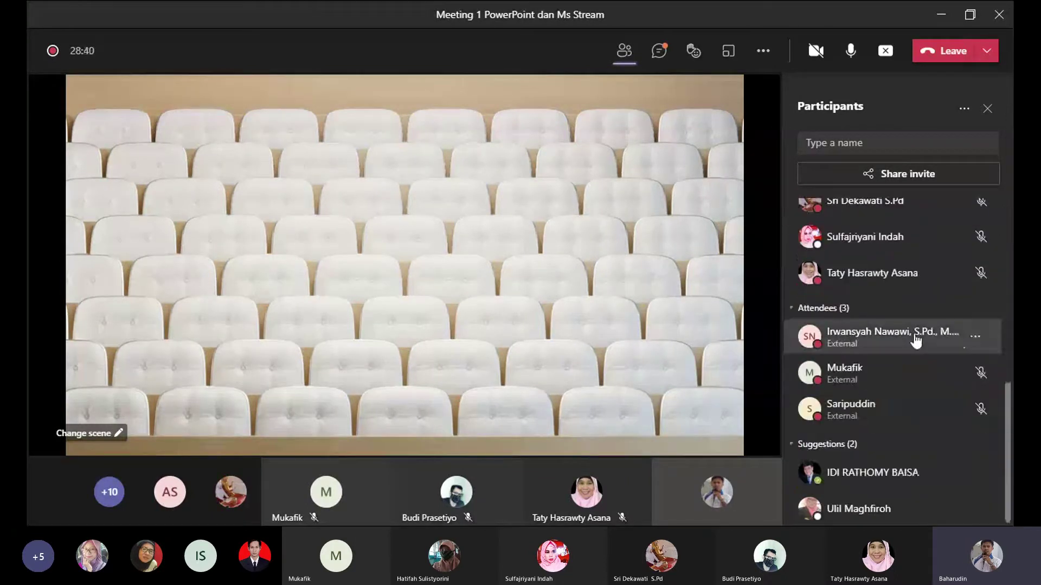
# Step: Change the role of the first presenter listed below the organizer to attendee
pyautogui.scroll(3, 911, 308)
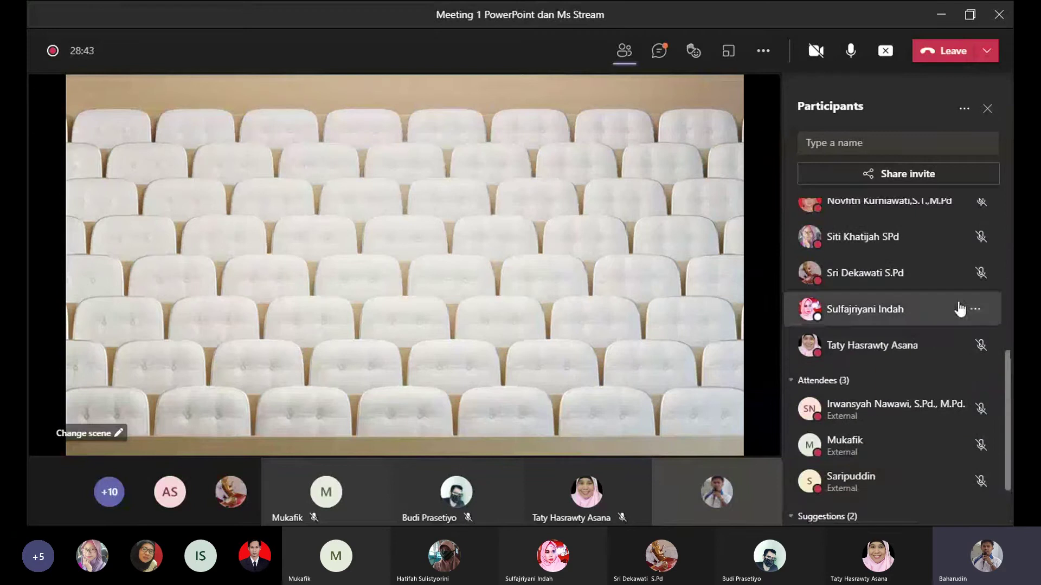
pyautogui.scroll(4, 976, 309)
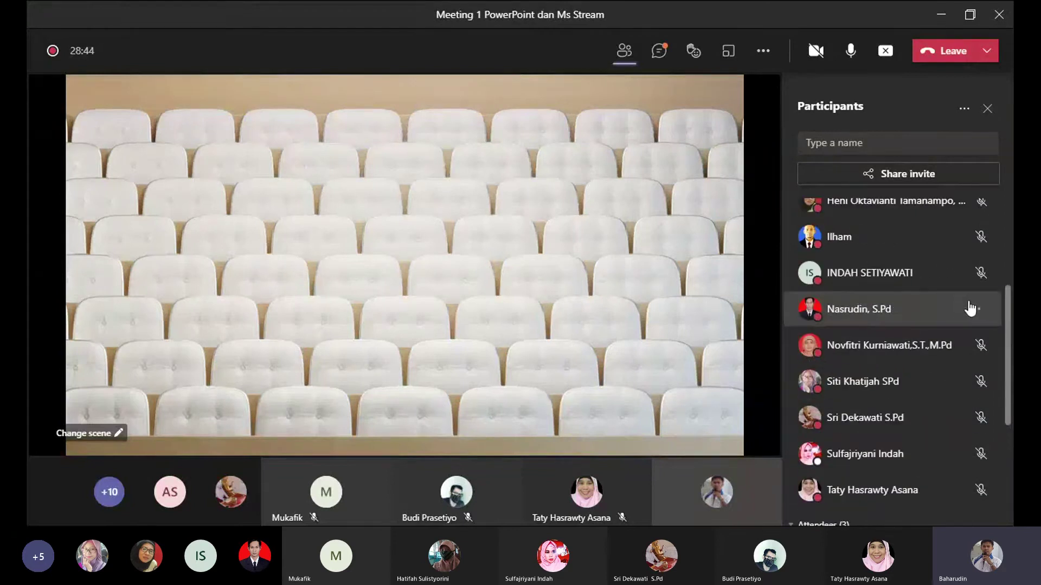
pyautogui.scroll(4, 970, 309)
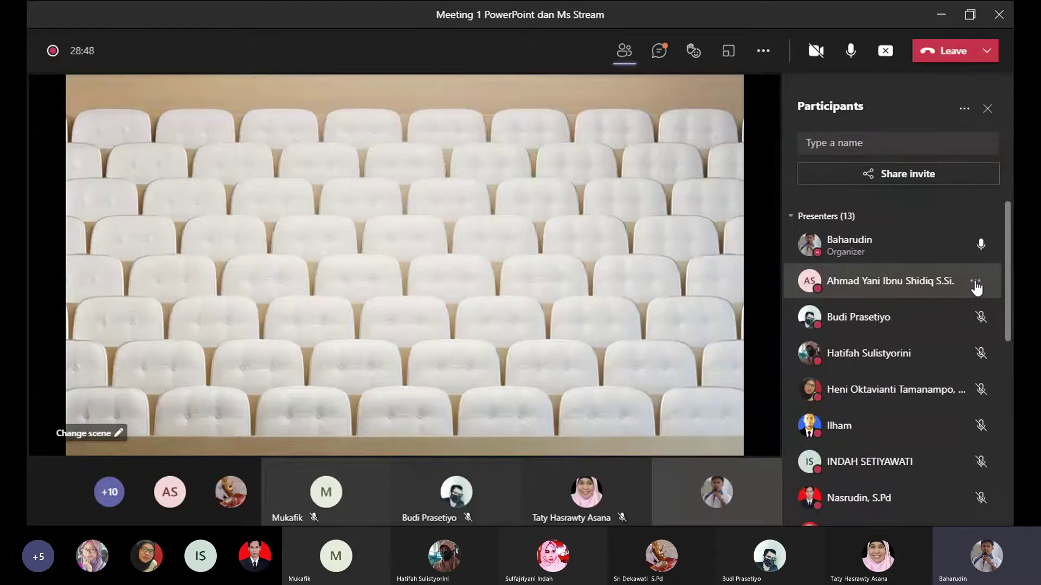
pyautogui.click(975, 283)
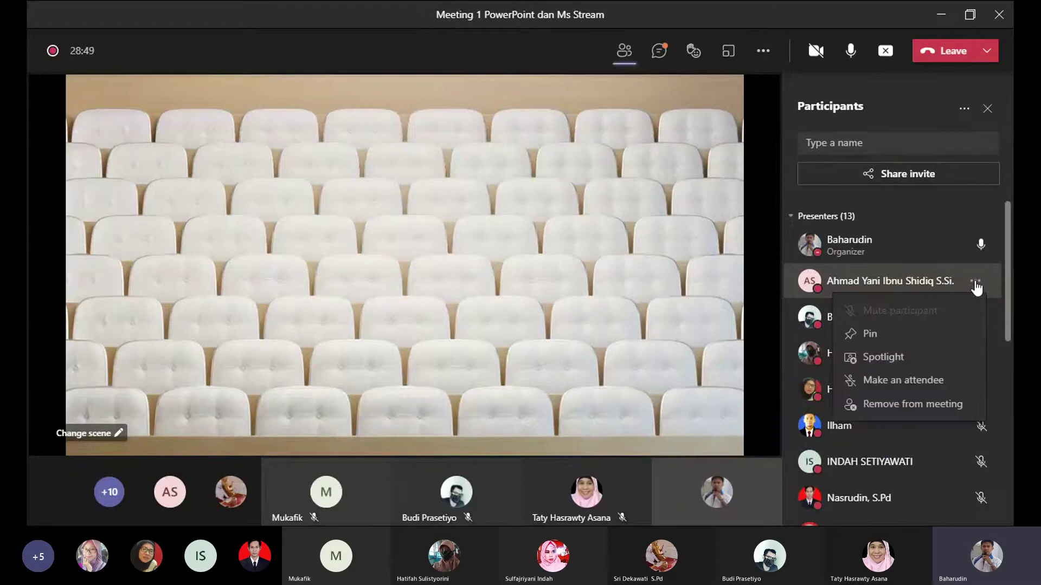
pyautogui.click(930, 381)
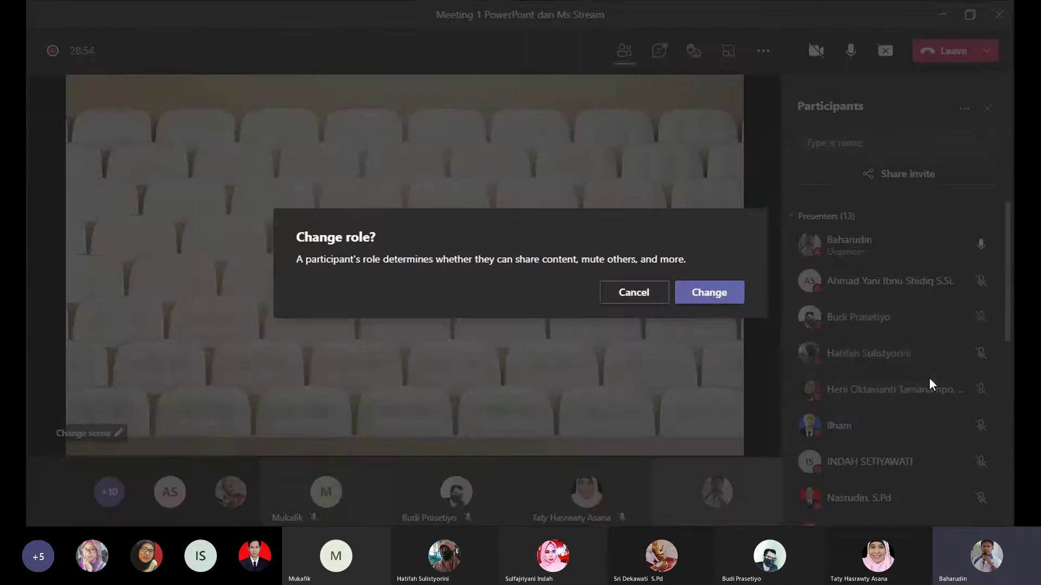
pyautogui.click(715, 295)
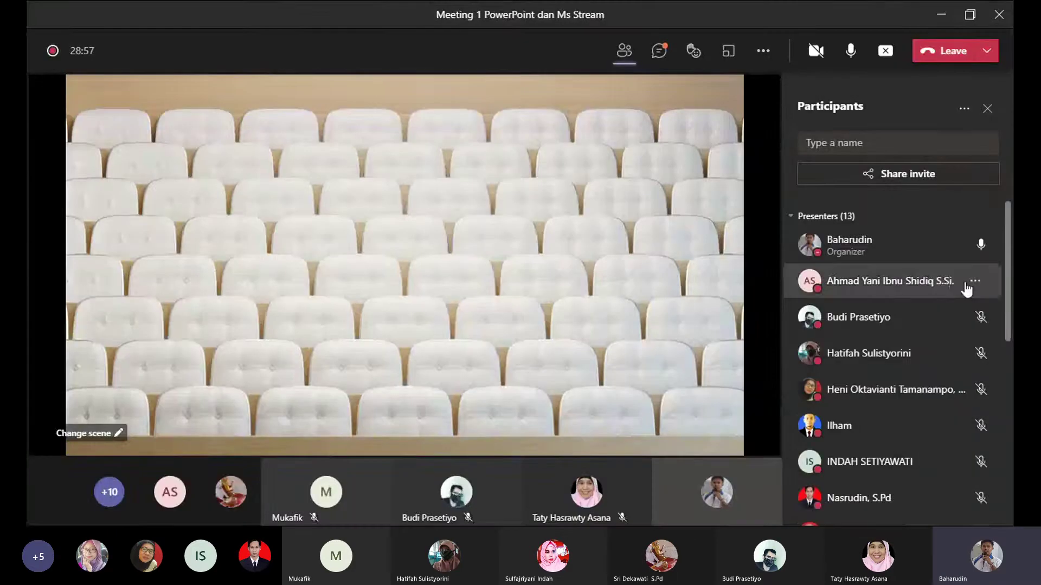
# Step: Check the presenters and attendees groups after the role change, and view the management options for the first presenter below the organizer
pyautogui.scroll(-5, 965, 288)
pyautogui.scroll(3, 977, 428)
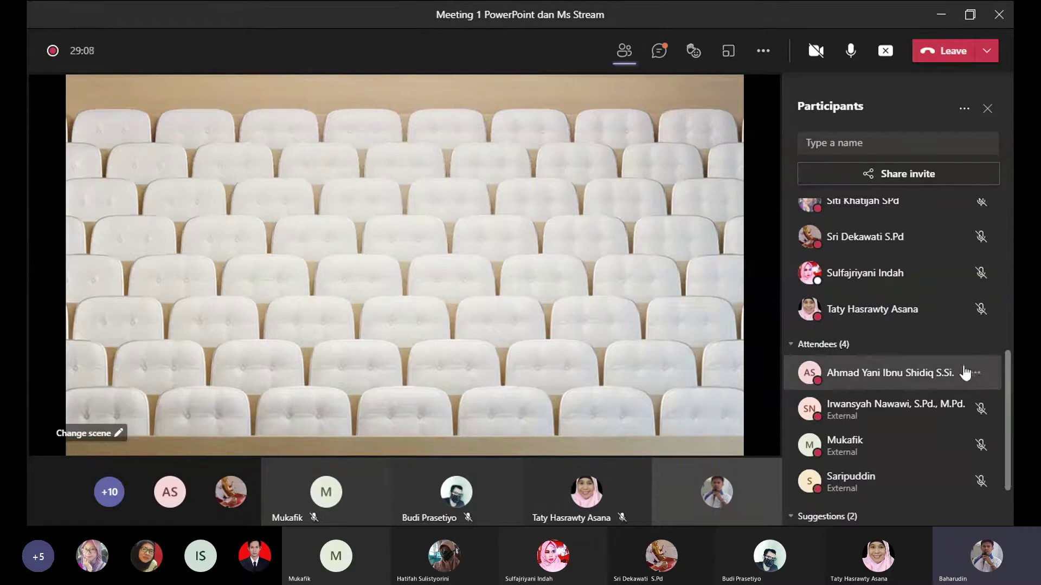
pyautogui.scroll(5, 965, 318)
pyautogui.scroll(2, 917, 320)
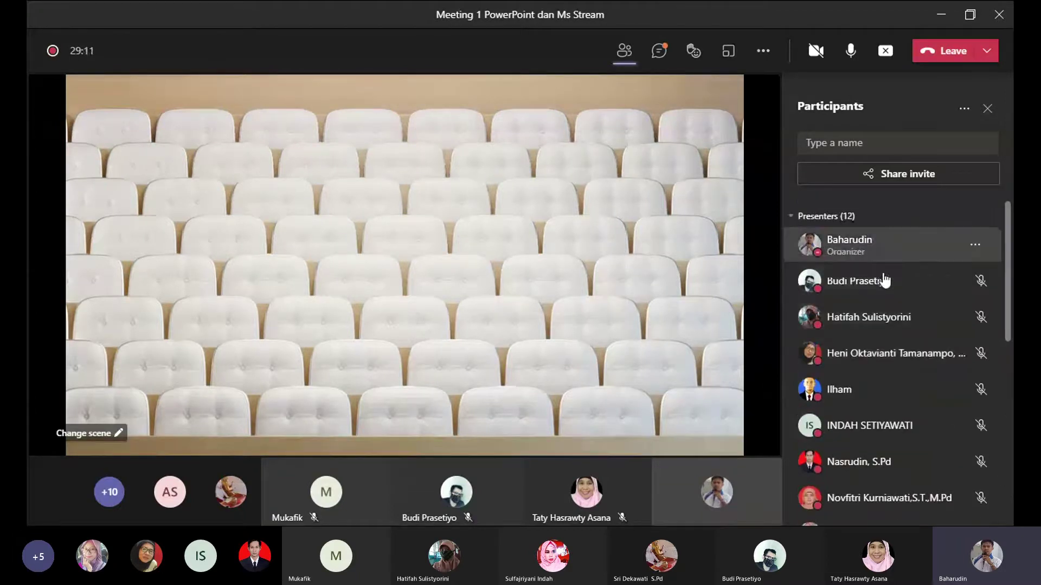
pyautogui.scroll(-5, 897, 319)
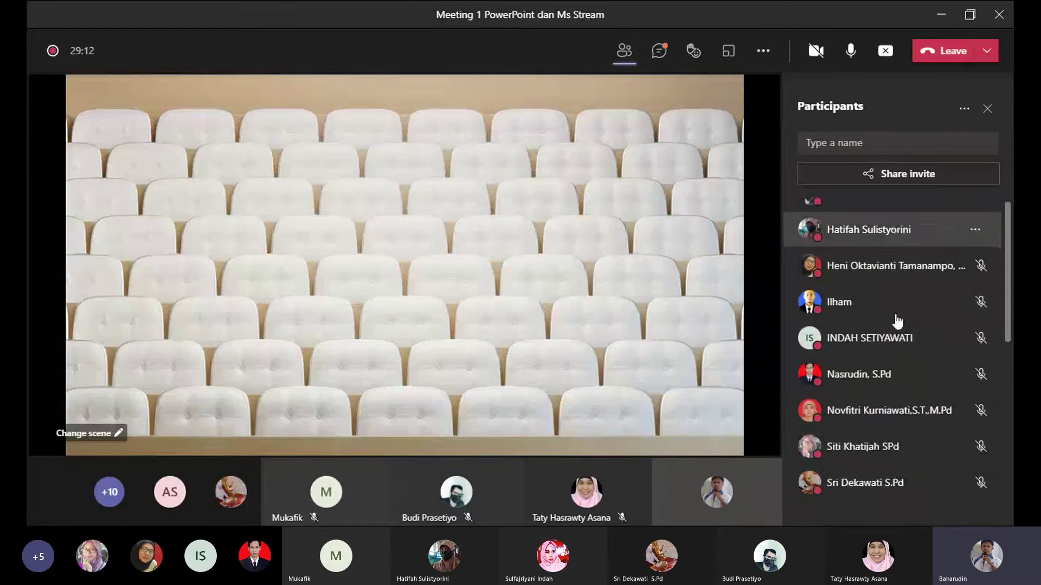
pyautogui.scroll(5, 895, 322)
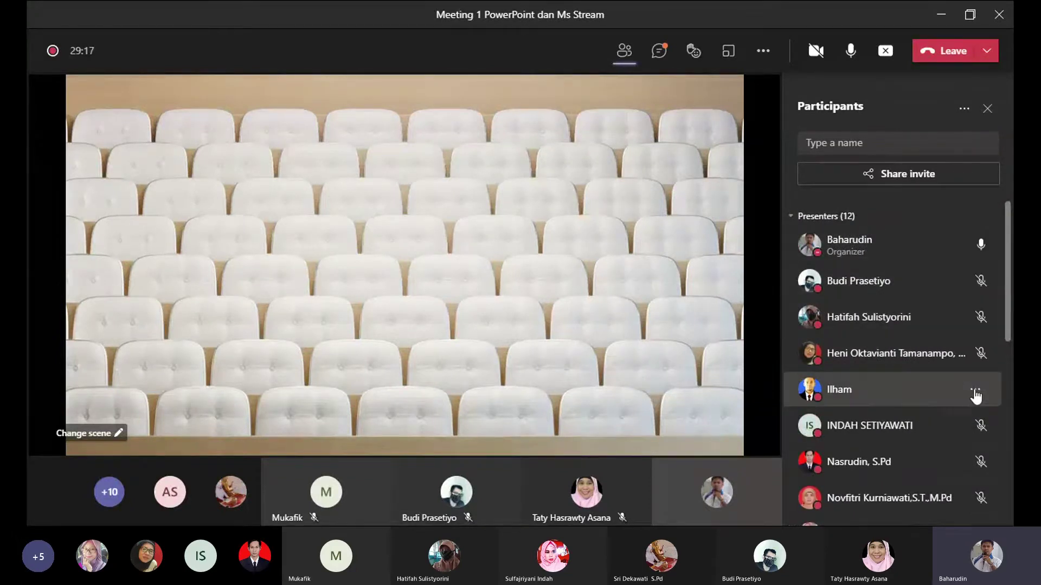
pyautogui.scroll(-2, 982, 400)
pyautogui.scroll(-4, 916, 423)
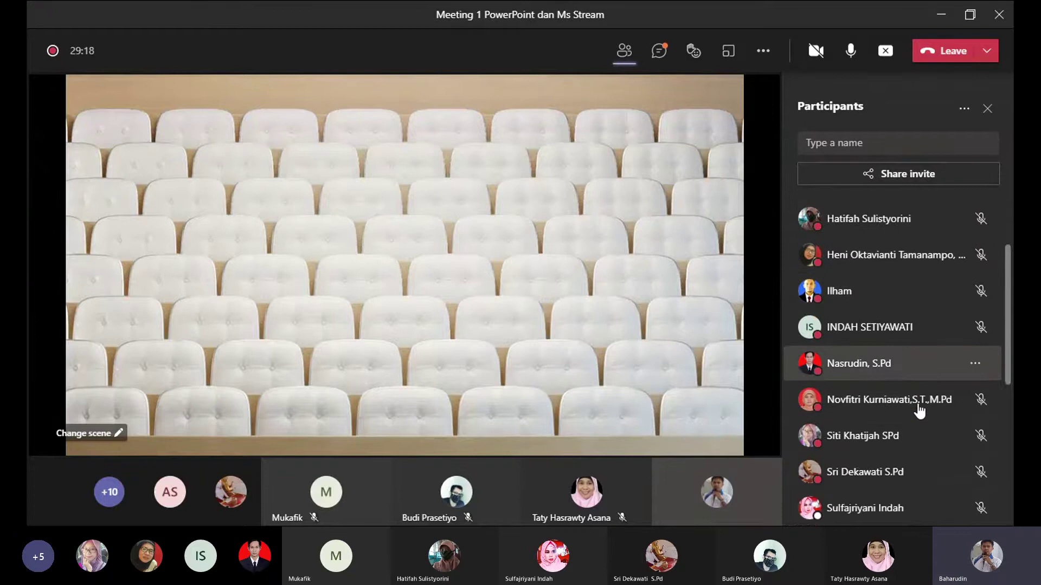
pyautogui.scroll(-3, 995, 415)
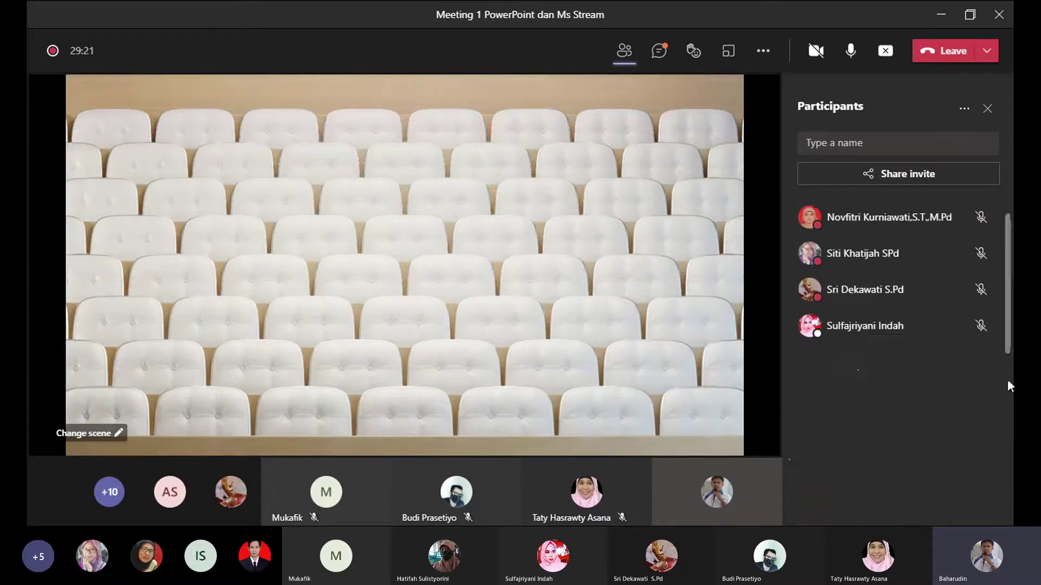
pyautogui.scroll(6, 1001, 330)
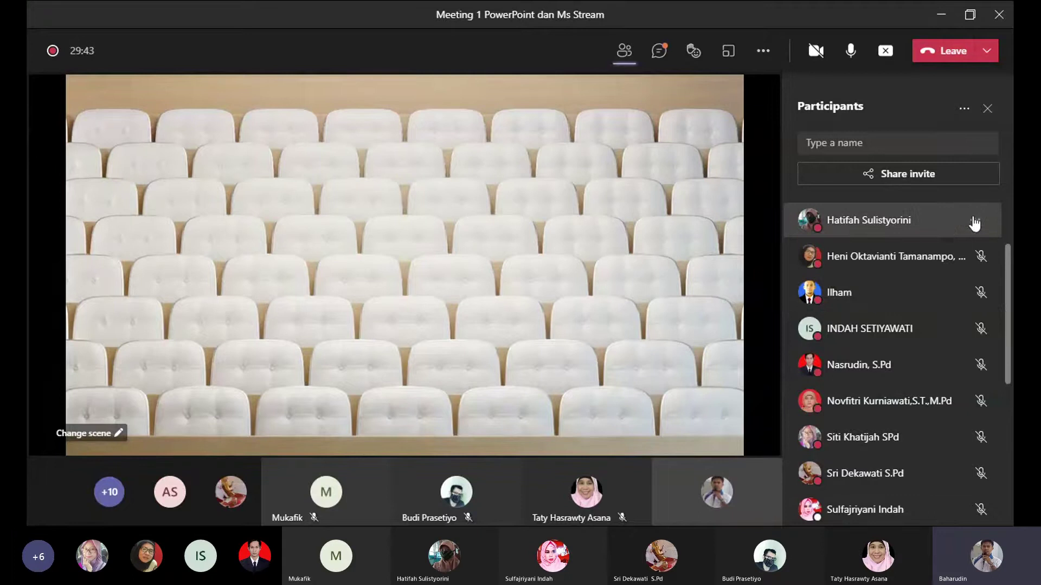
pyautogui.scroll(-5, 900, 391)
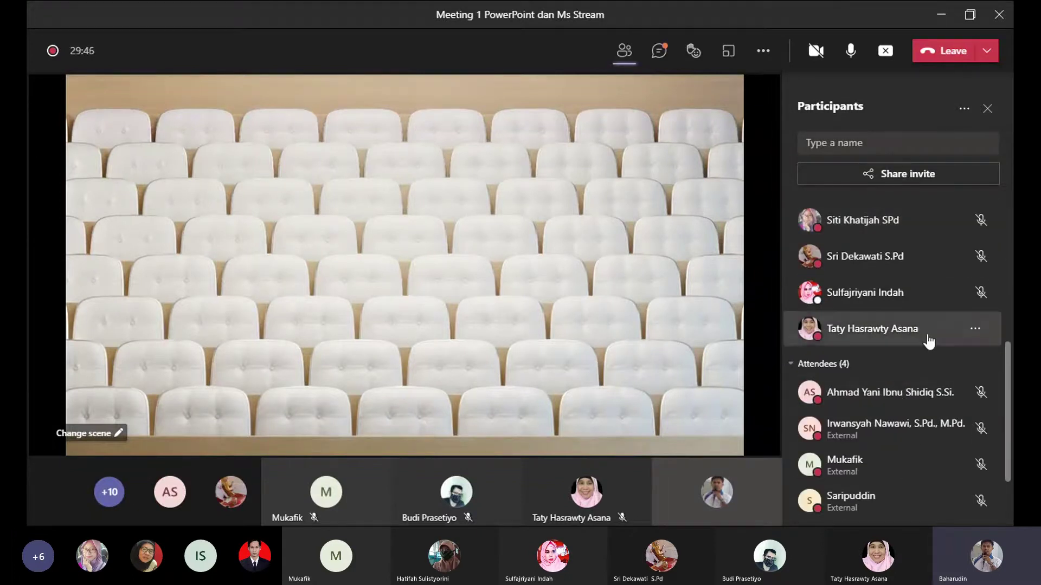
pyautogui.scroll(4, 937, 314)
pyautogui.scroll(3, 946, 266)
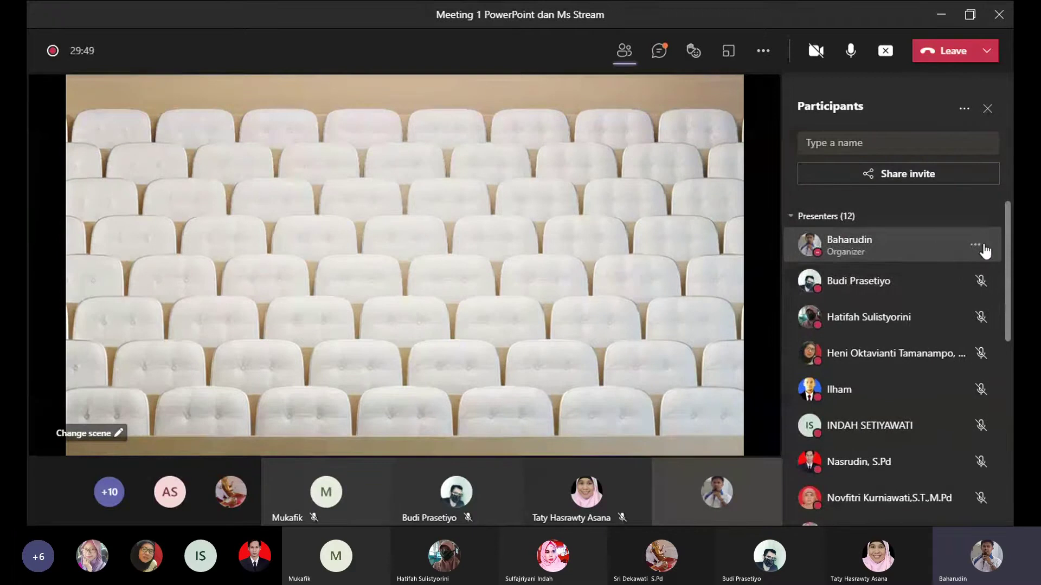
pyautogui.click(975, 281)
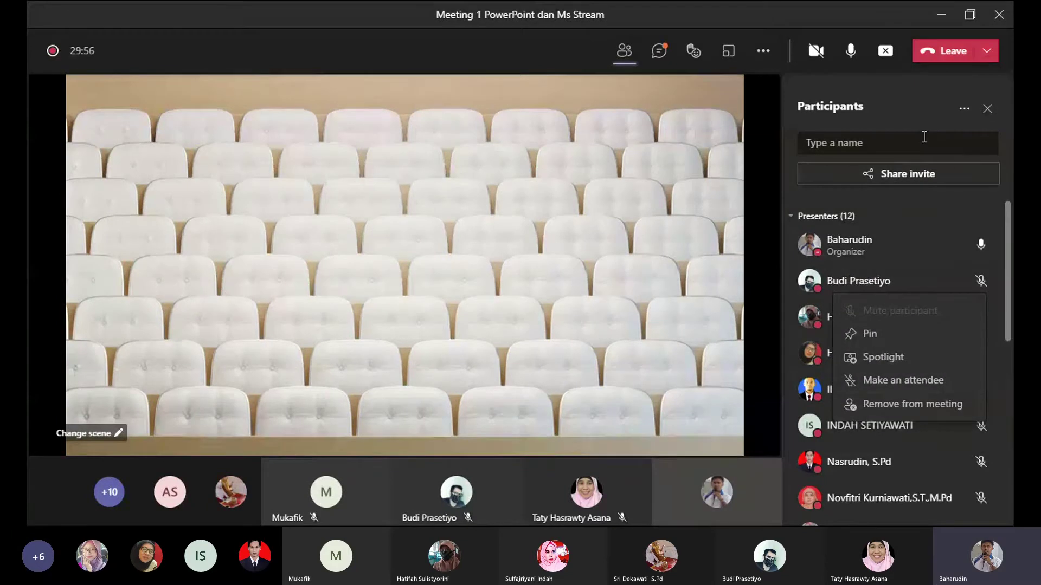
# Step: Make the first participant in the attendees group, who is not external, a presenter again
pyautogui.scroll(-5, 902, 344)
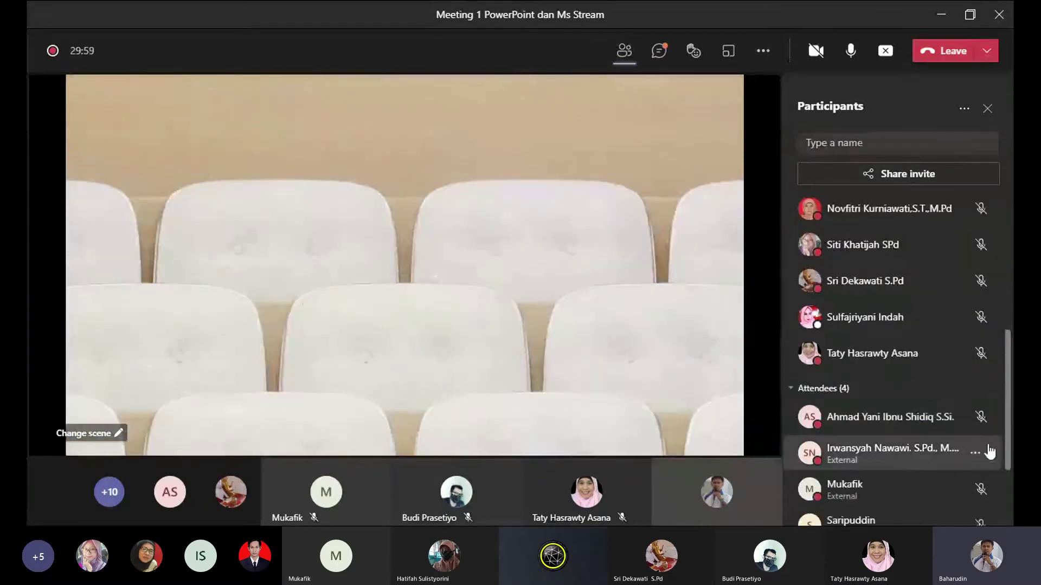
pyautogui.click(974, 417)
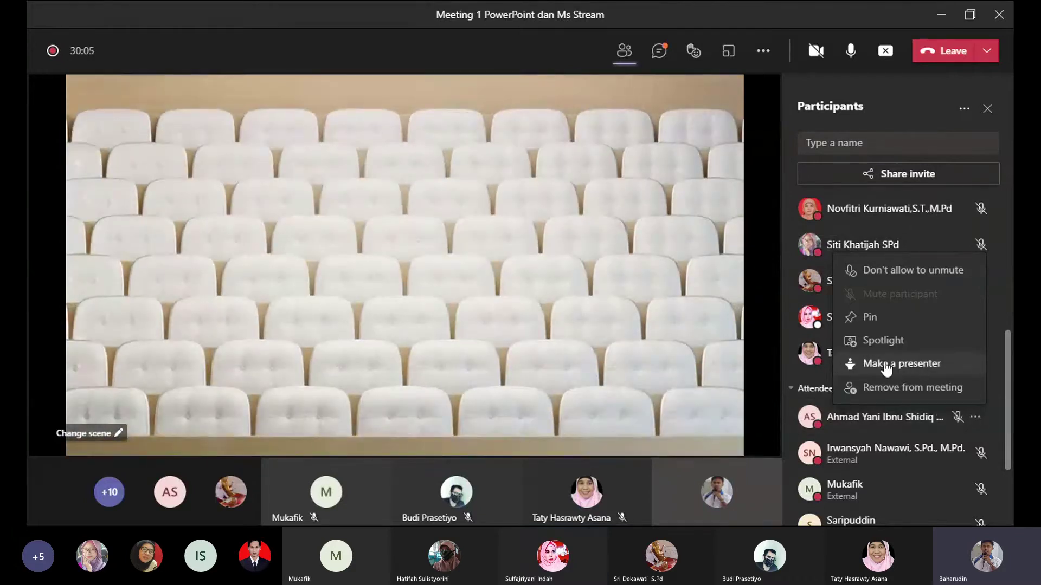
pyautogui.click(884, 363)
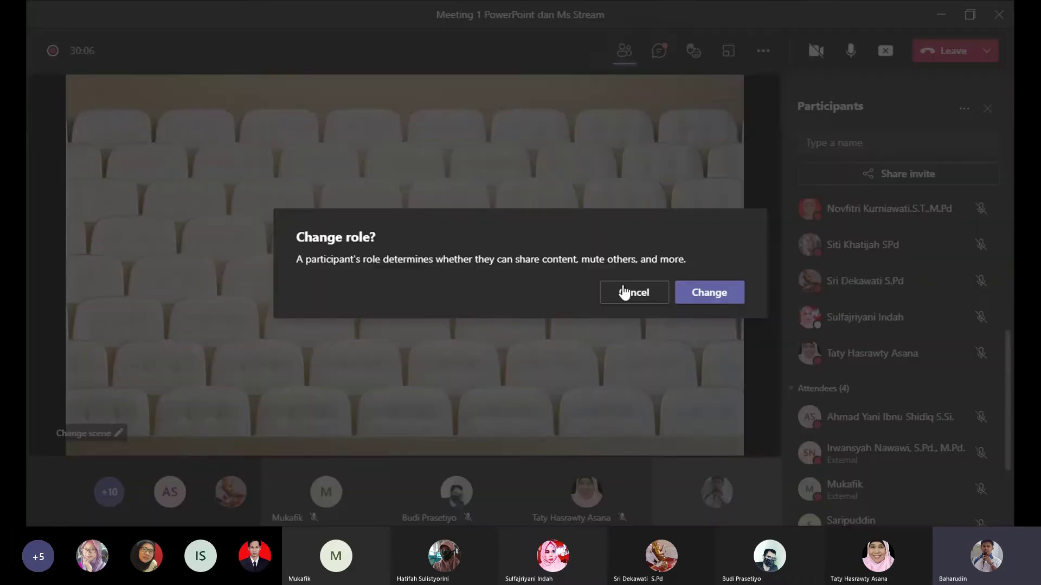
pyautogui.click(707, 292)
# Step: View the management options for the first external attendee and review the presenters and attendees groups in the participants list
pyautogui.scroll(-2, 983, 347)
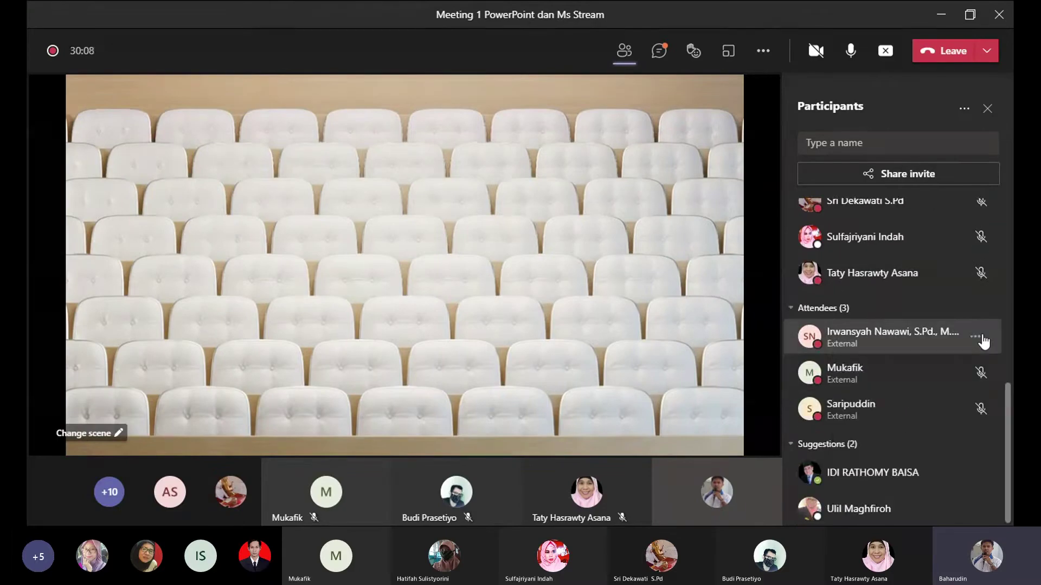
pyautogui.click(983, 340)
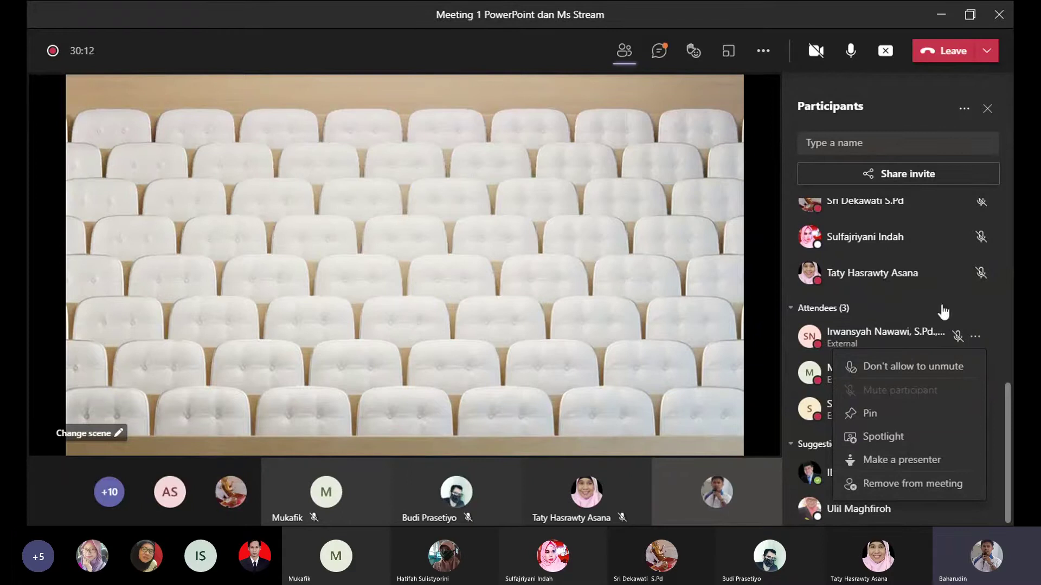
pyautogui.scroll(6, 1003, 395)
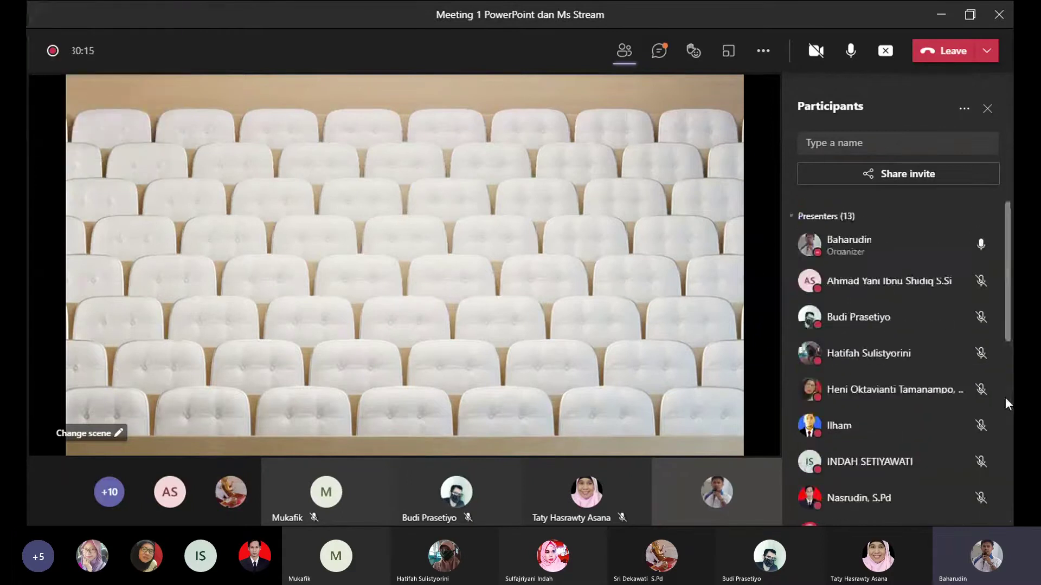
pyautogui.scroll(-5, 1005, 398)
pyautogui.scroll(-2, 942, 412)
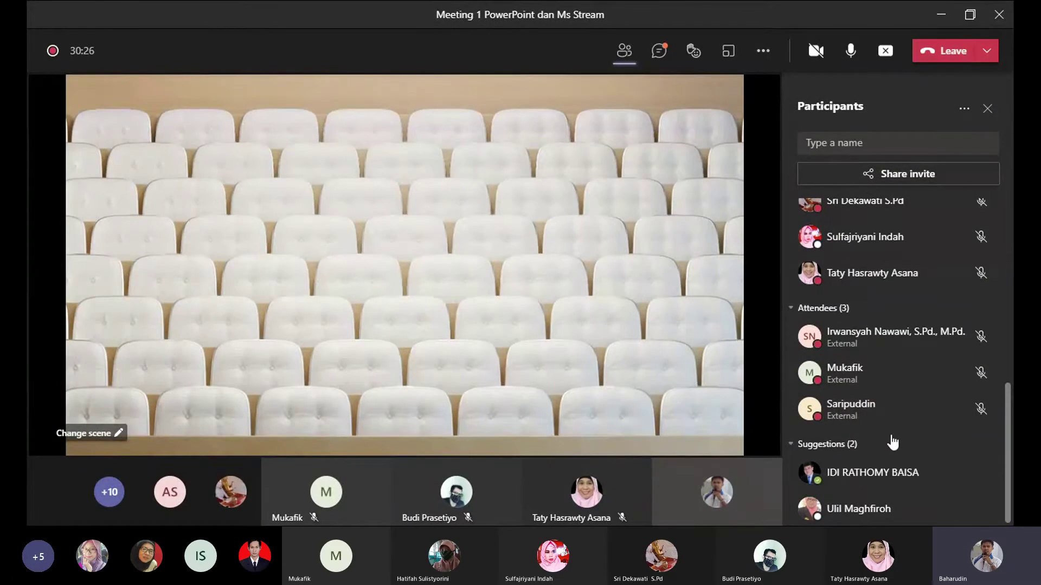
pyautogui.scroll(10, 889, 428)
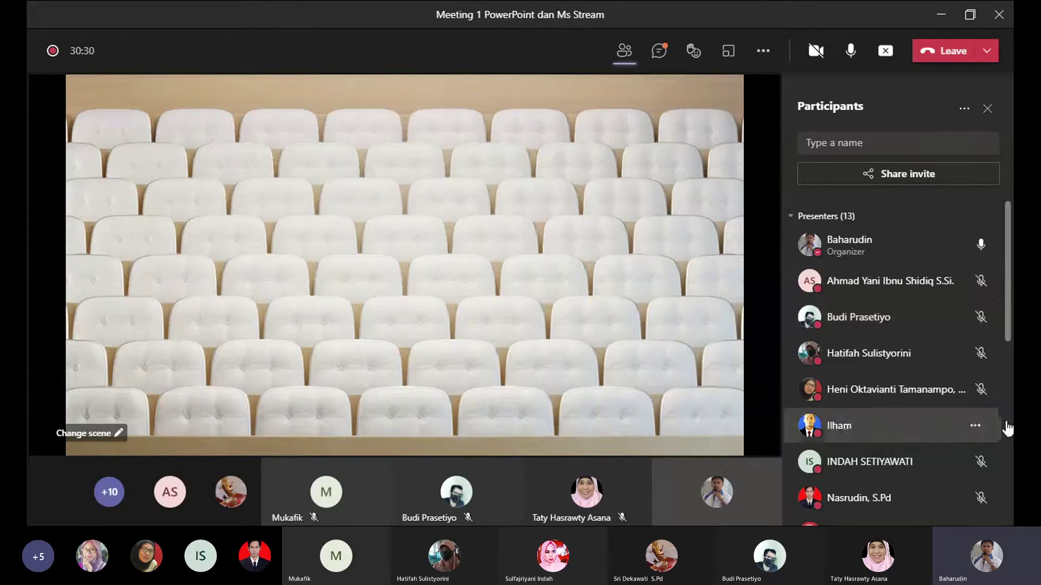
pyautogui.scroll(-10, 1007, 428)
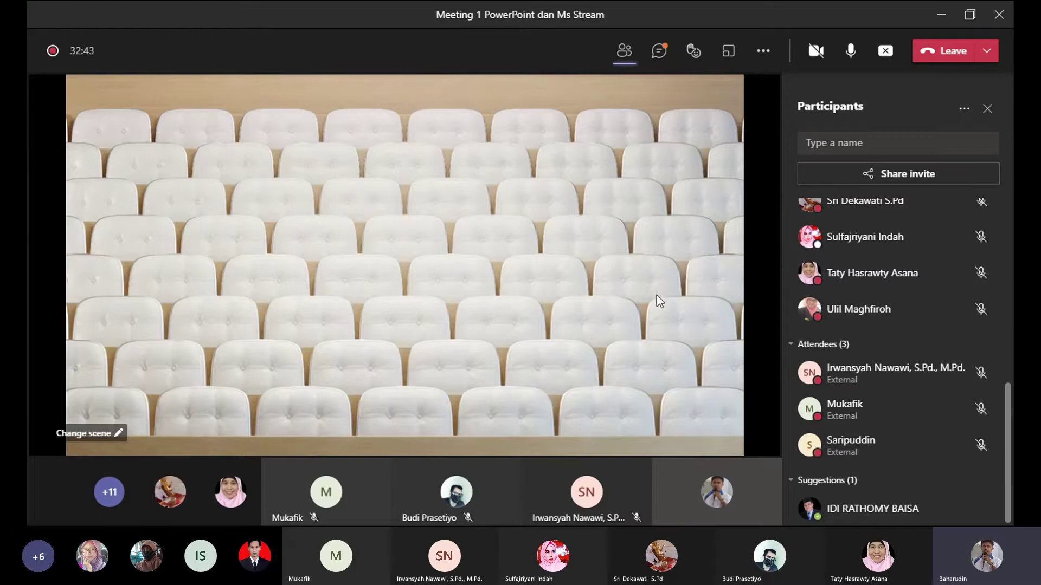
pyautogui.scroll(3, 929, 333)
pyautogui.scroll(2, 929, 333)
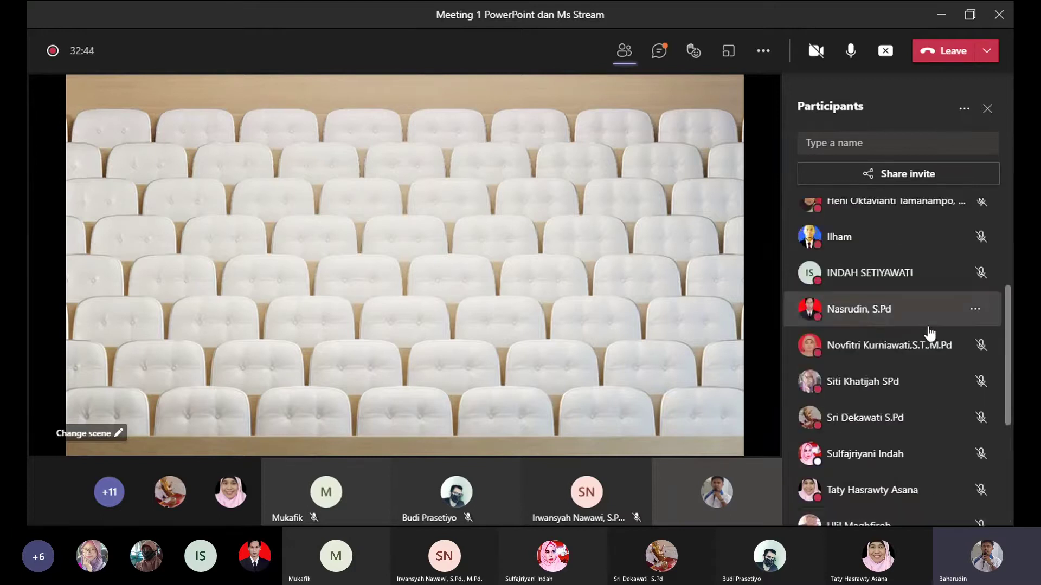
pyautogui.scroll(4, 929, 334)
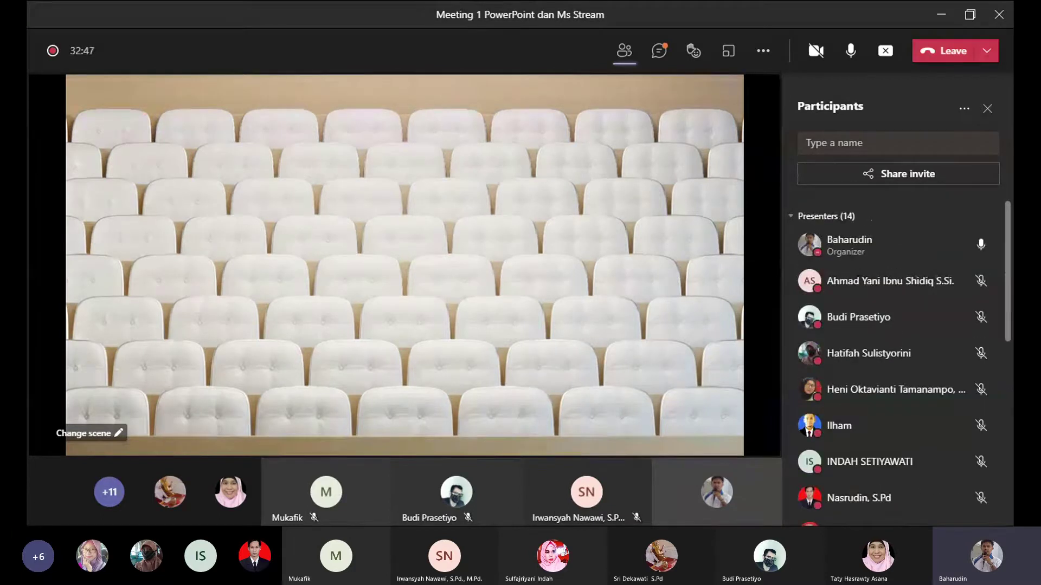
# Step: Stop sharing the screen in the meeting
pyautogui.click(884, 52)
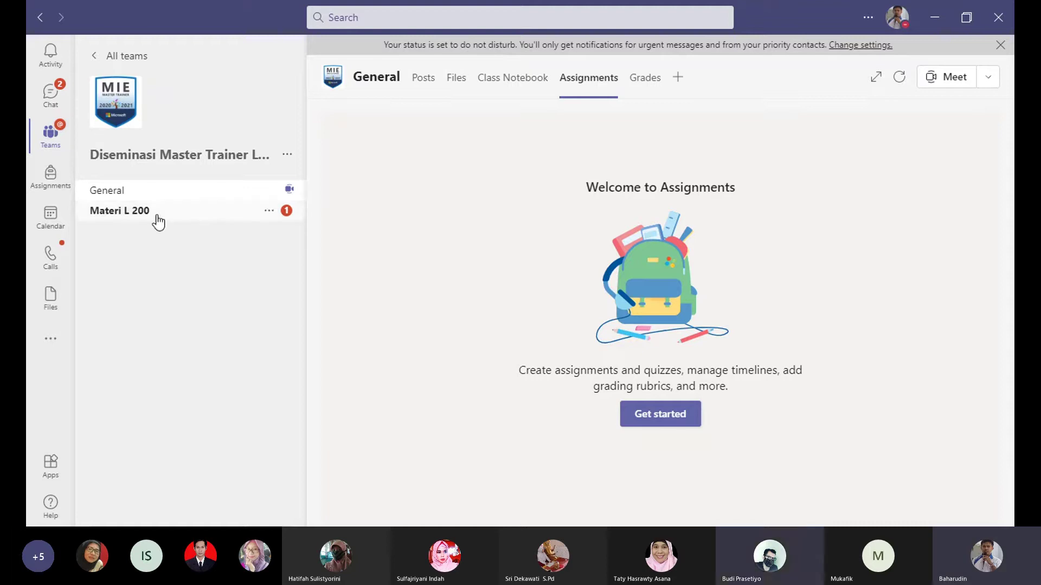
# Step: Open the Diseminasi Master Trainer Lv. 200 team from the overview of all teams and start adding a tab to its General channel
pyautogui.click(51, 132)
pyautogui.scroll(-3, 347, 293)
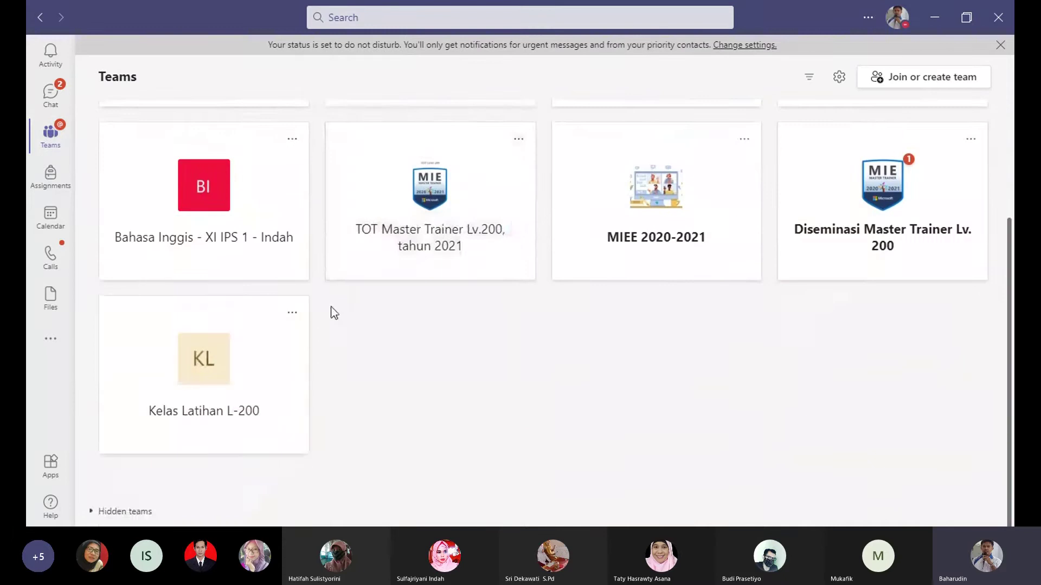
pyautogui.scroll(4, 275, 358)
pyautogui.scroll(-4, 277, 355)
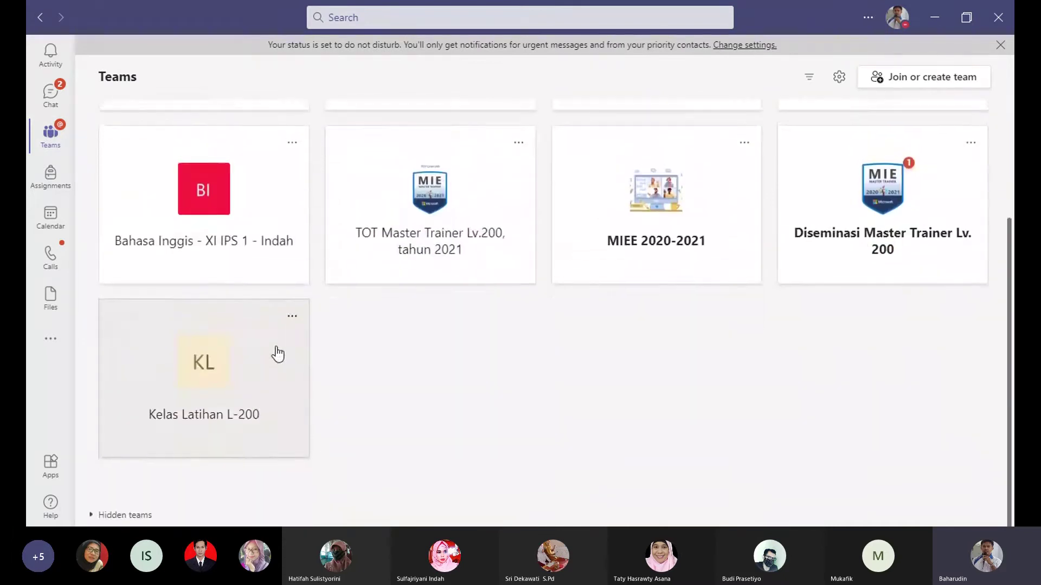
pyautogui.scroll(4, 278, 355)
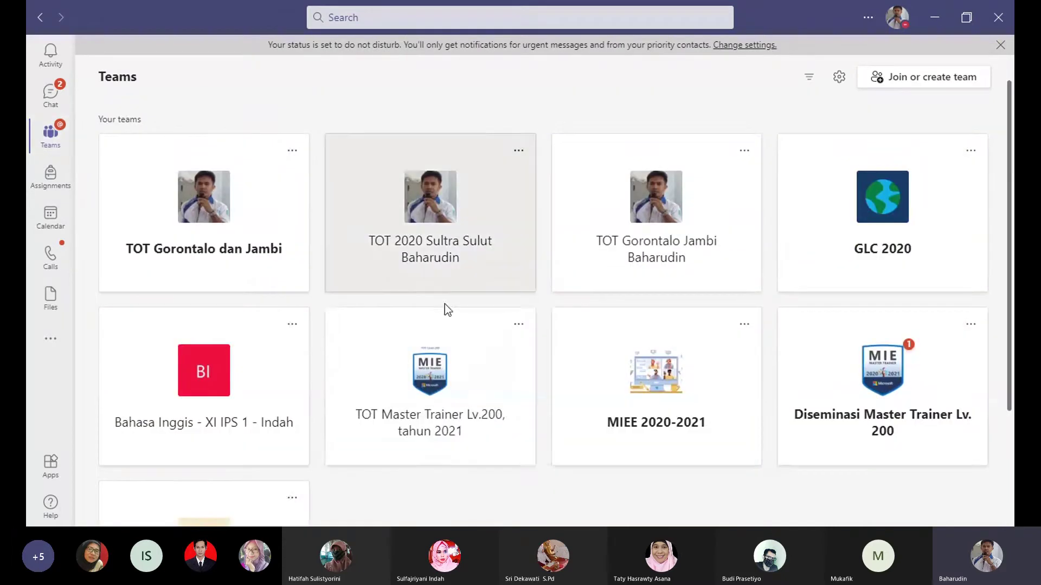
pyautogui.scroll(-3, 575, 368)
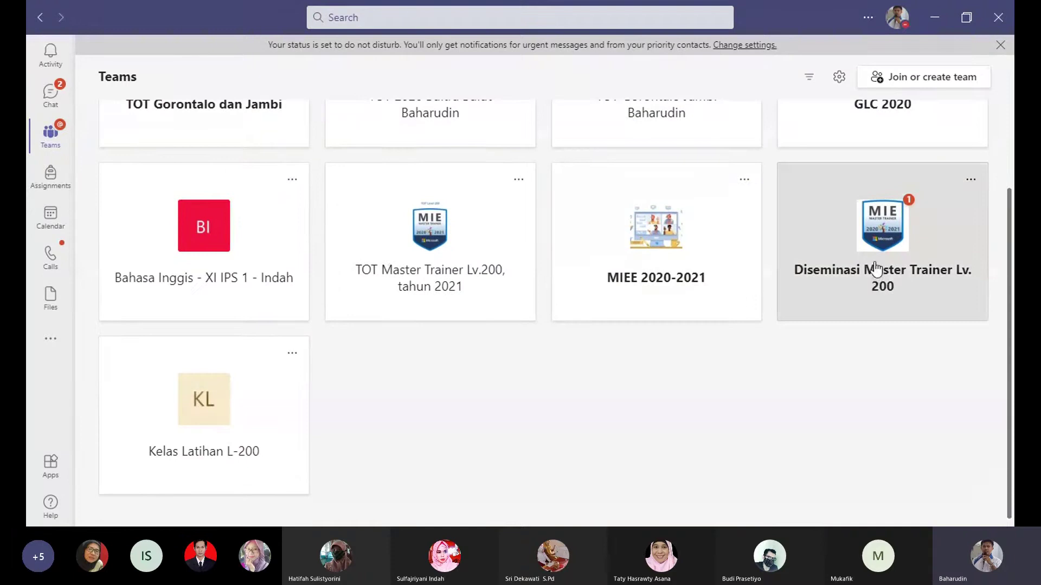
pyautogui.click(877, 268)
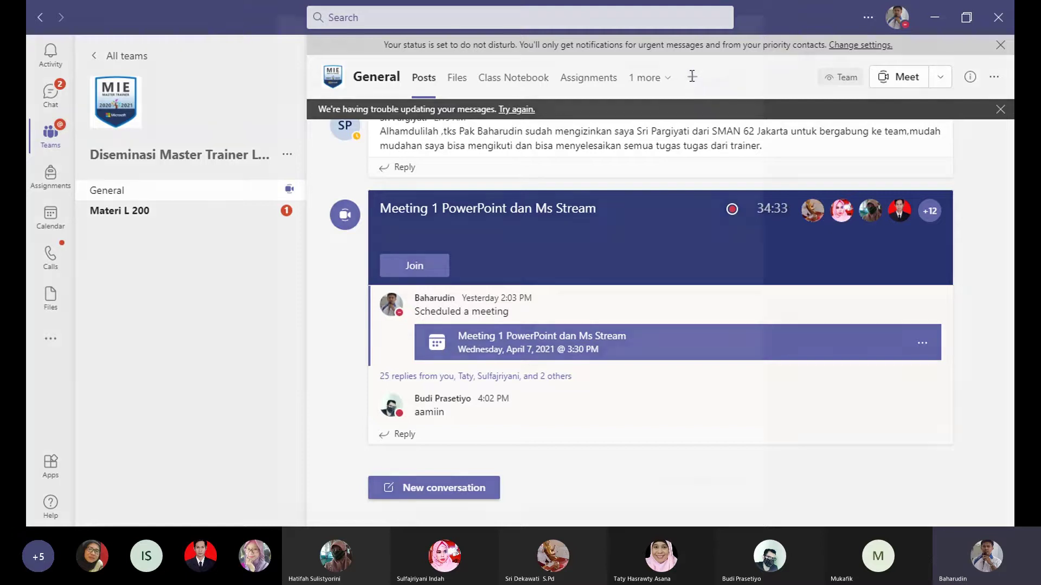
pyautogui.click(691, 79)
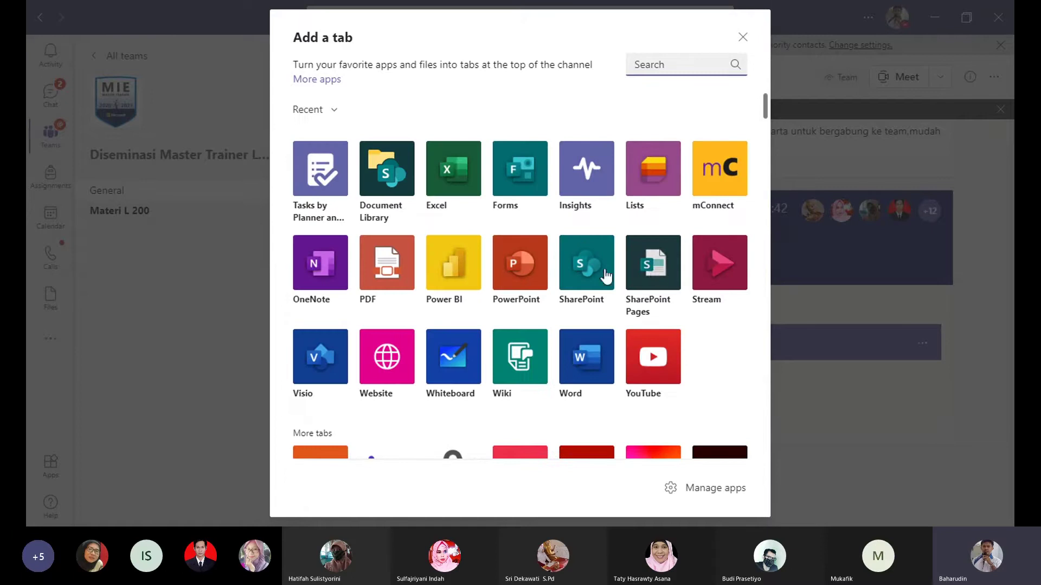
pyautogui.click(329, 194)
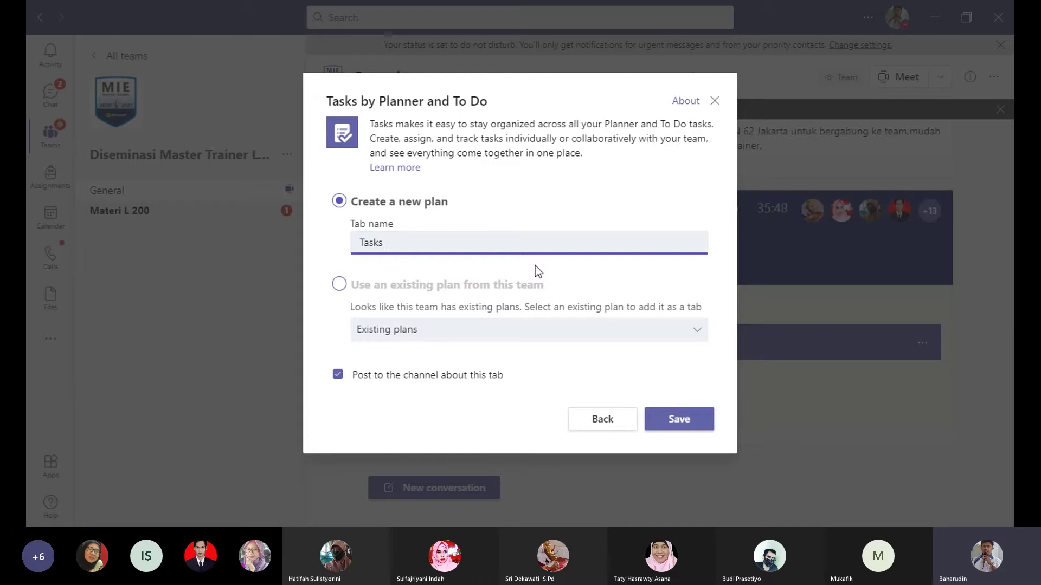
pyautogui.press('BackSpace')
pyautogui.press('BackSpace')
pyautogui.press('BackSpace')
pyautogui.press('BackSpace')
pyautogui.press('BackSpace')
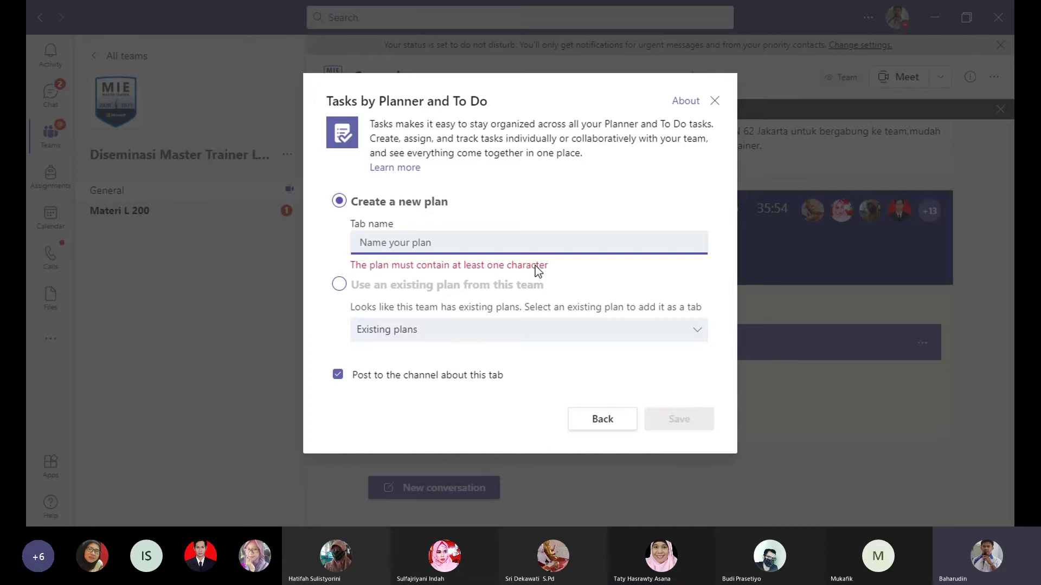
pyautogui.write('Projec')
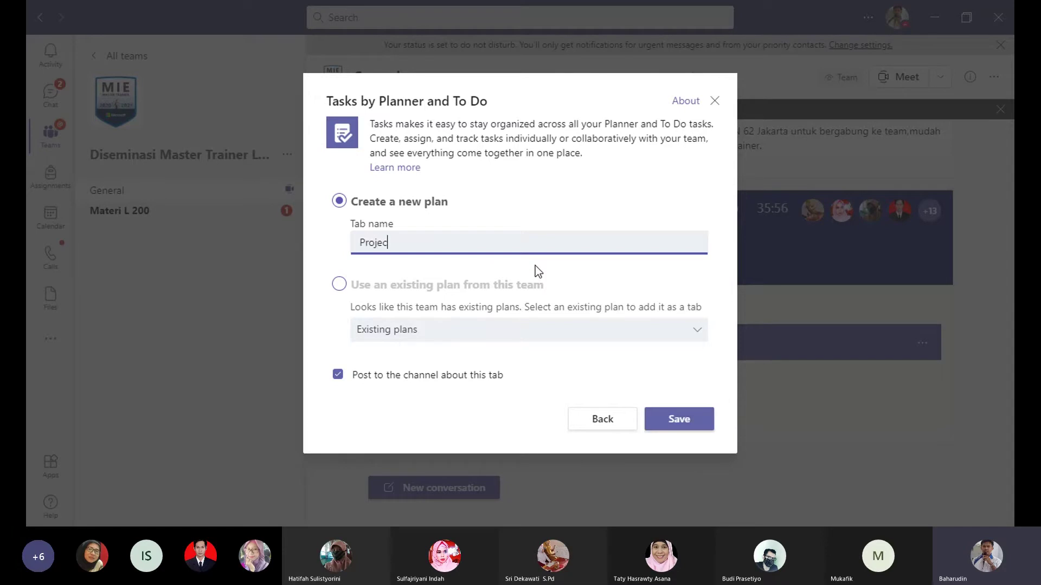
pyautogui.write('t Narrative Text')
pyautogui.click(594, 419)
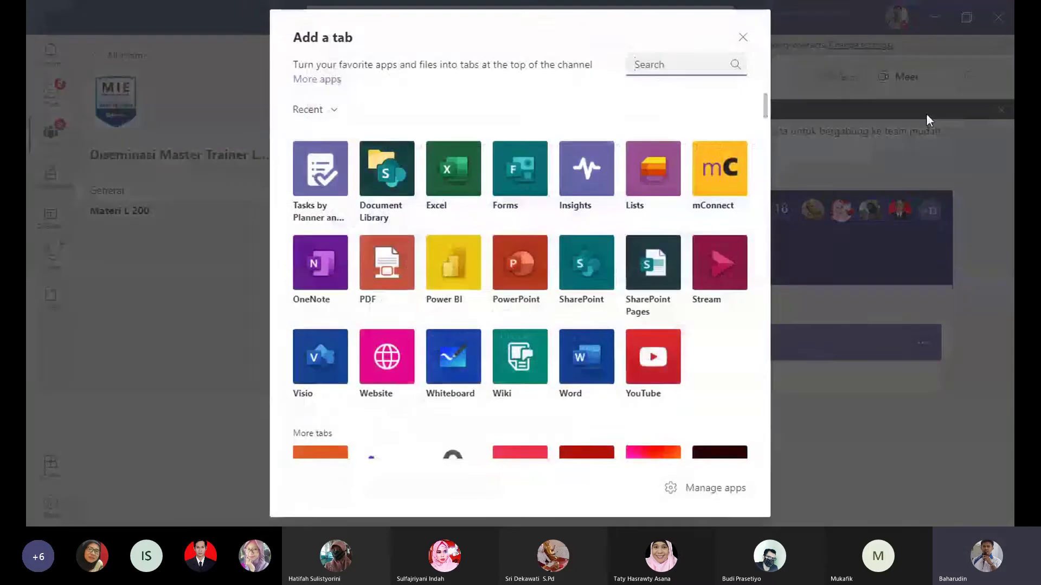
# Step: Add a Tasks by Planner and To Do tab to the General channel with a new plan named PPT Live
pyautogui.click(320, 169)
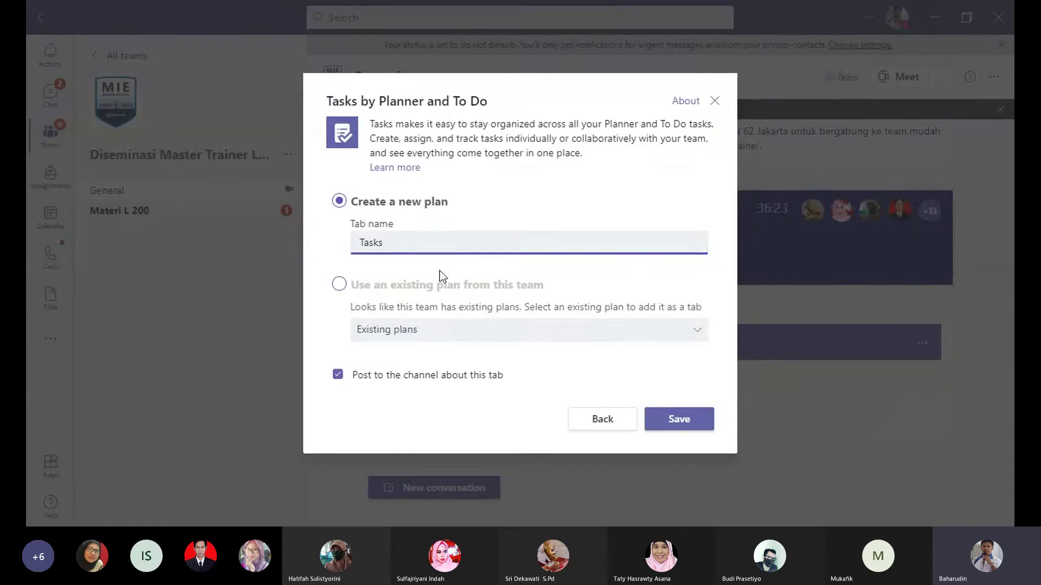
pyautogui.doubleClick(445, 250)
pyautogui.write('PPT Live')
pyautogui.click(665, 422)
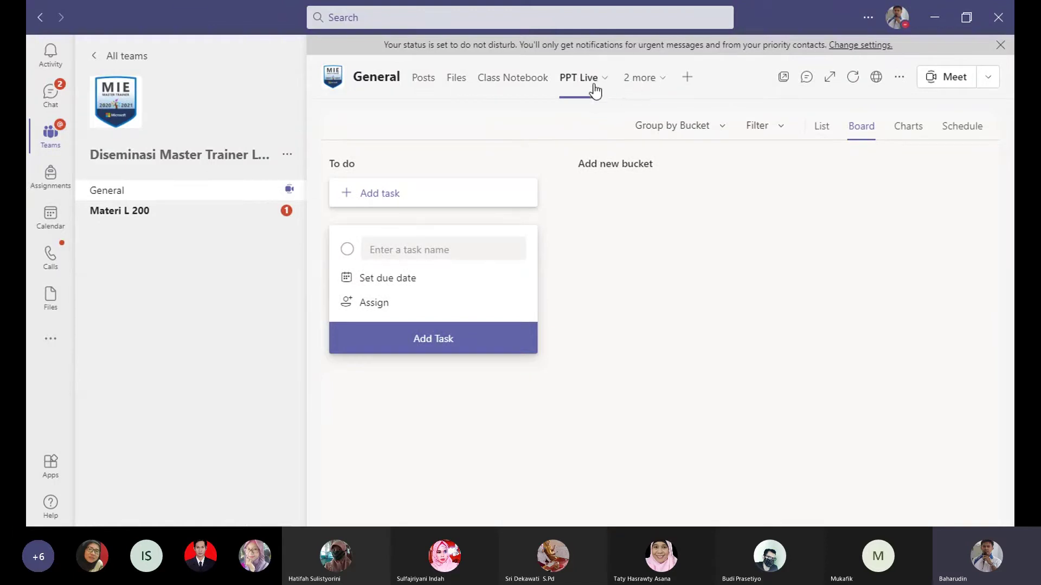
# Step: Examine the PPT Live plan's grouping and filter options and its List, Board, Charts and Schedule views, returning to the Board view
pyautogui.click(661, 358)
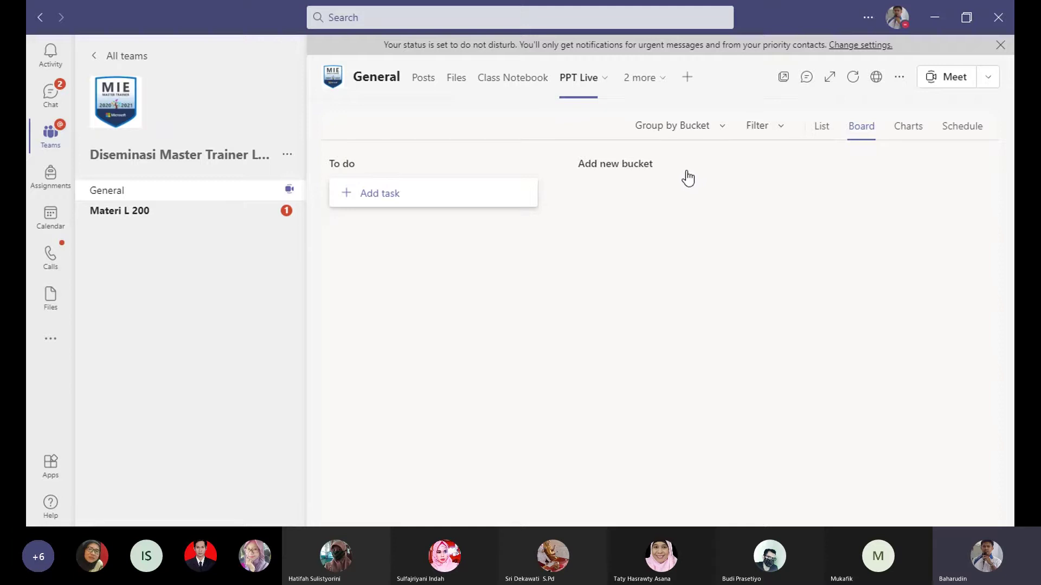
pyautogui.click(724, 130)
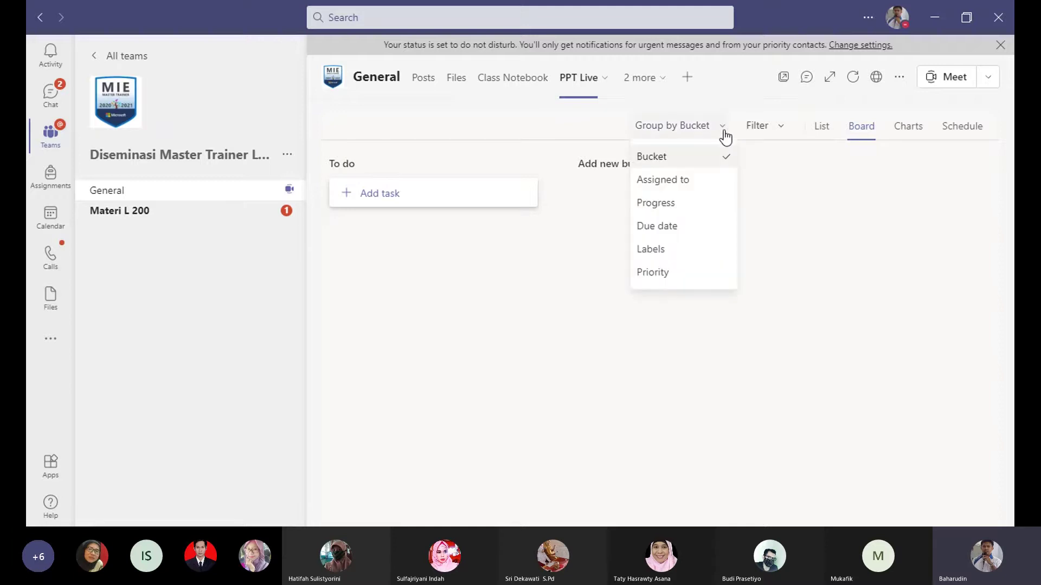
pyautogui.click(781, 133)
pyautogui.click(782, 134)
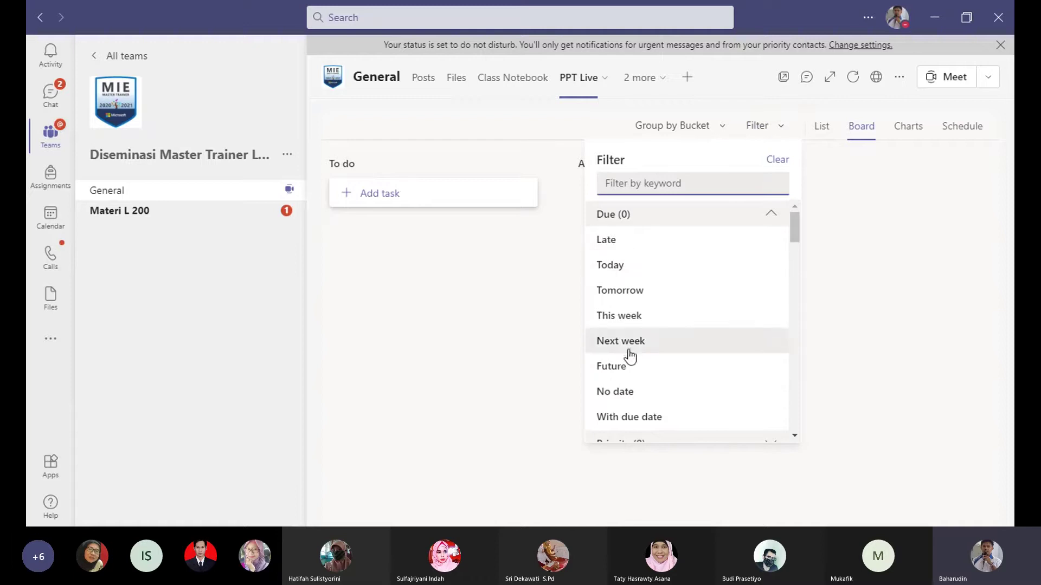
pyautogui.click(822, 134)
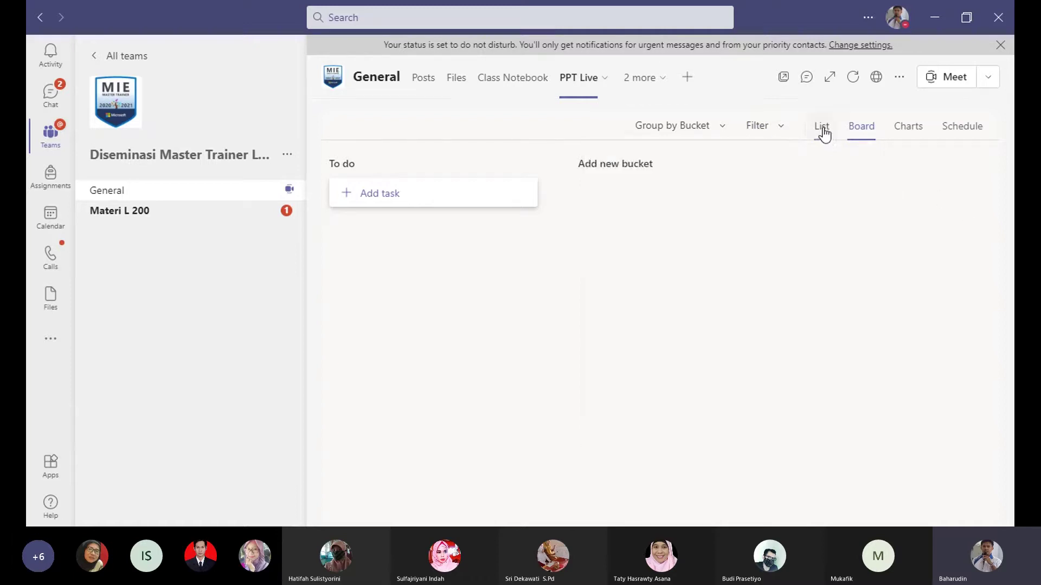
pyautogui.click(869, 138)
pyautogui.click(911, 133)
pyautogui.click(963, 135)
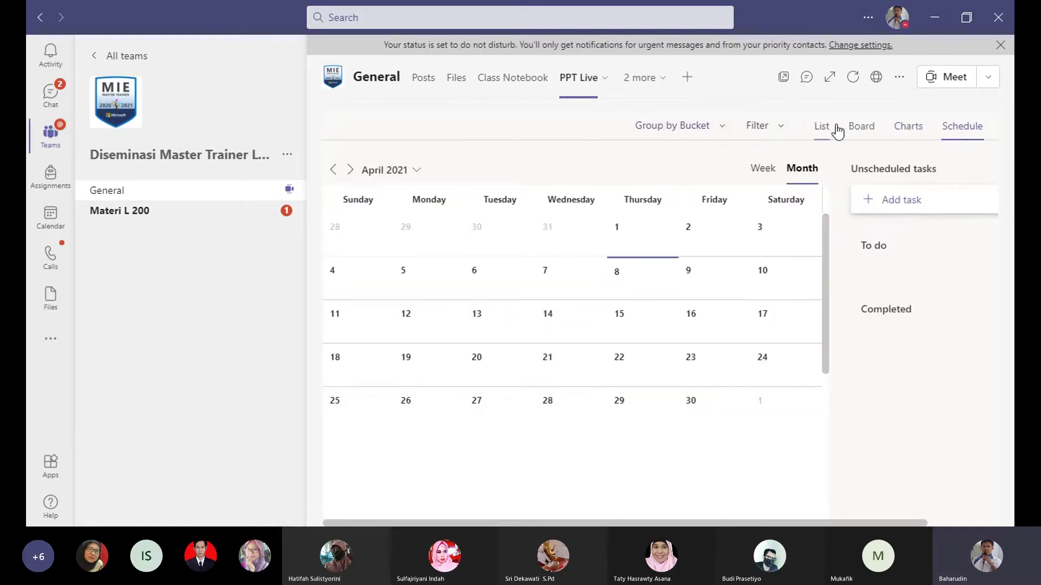
pyautogui.click(858, 131)
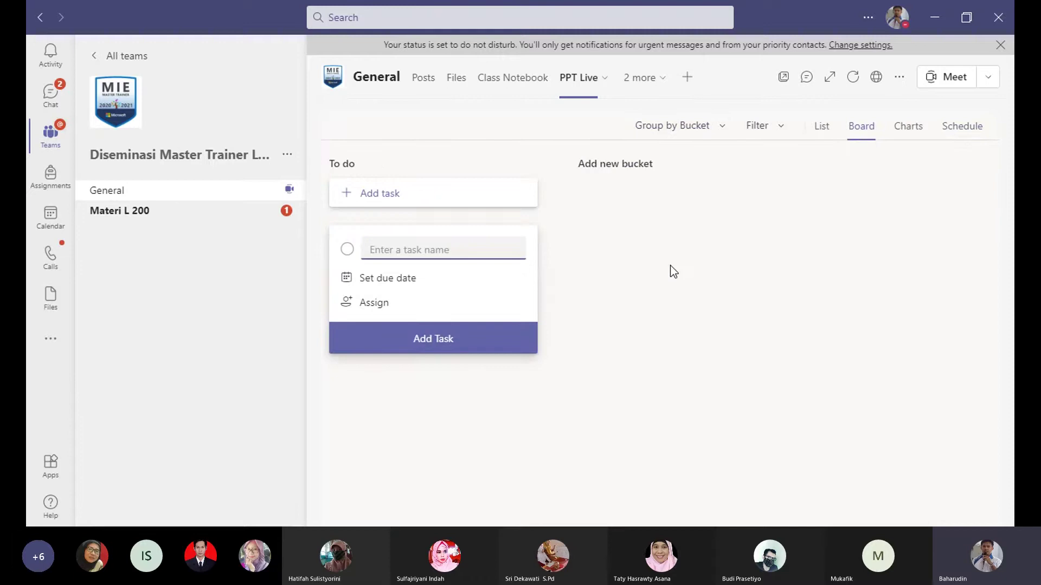
# Step: Rename the To do bucket on the board as Basic PPT Live
pyautogui.moveTo(368, 164)
pyautogui.click(368, 165)
pyautogui.moveTo(367, 163); pyautogui.dragTo(334, 157)
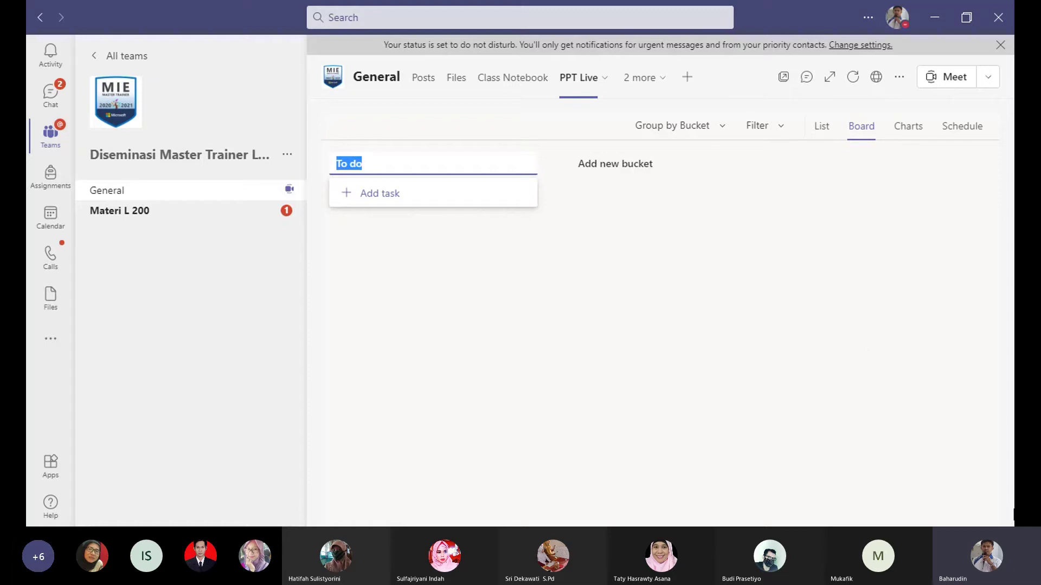
pyautogui.write('Basic PPT Live')
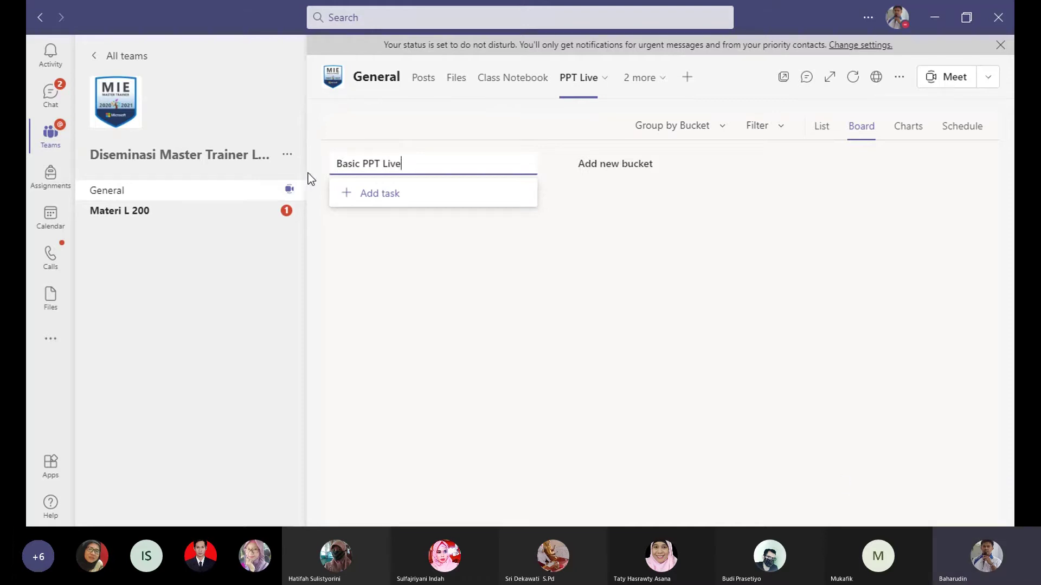
# Step: Start a new task in the Basic PPT Live bucket named Tugas PPT 1 with the due date April 9, 2021
pyautogui.click(360, 196)
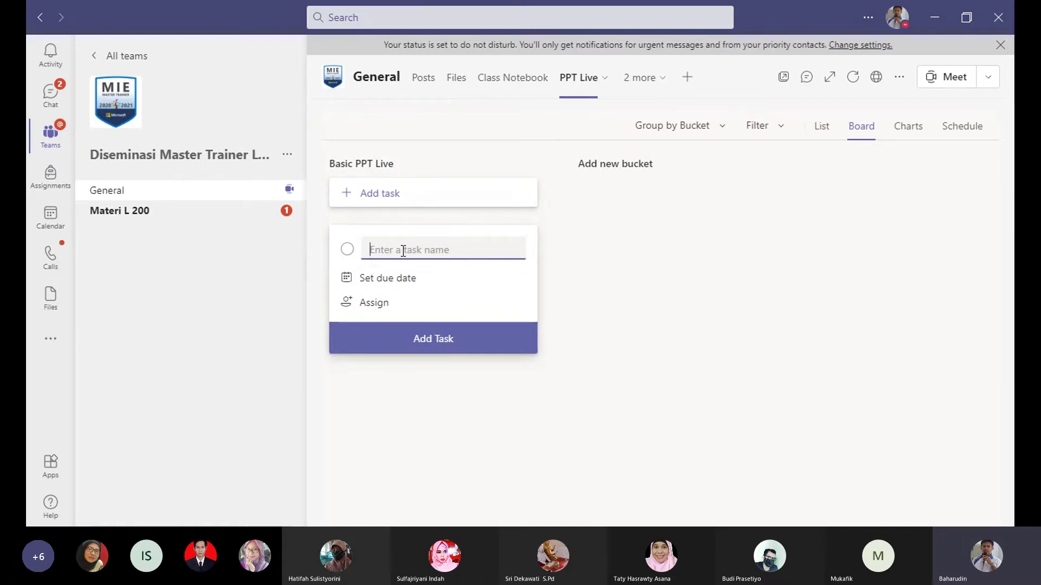
pyautogui.write('Tugas PPT 1')
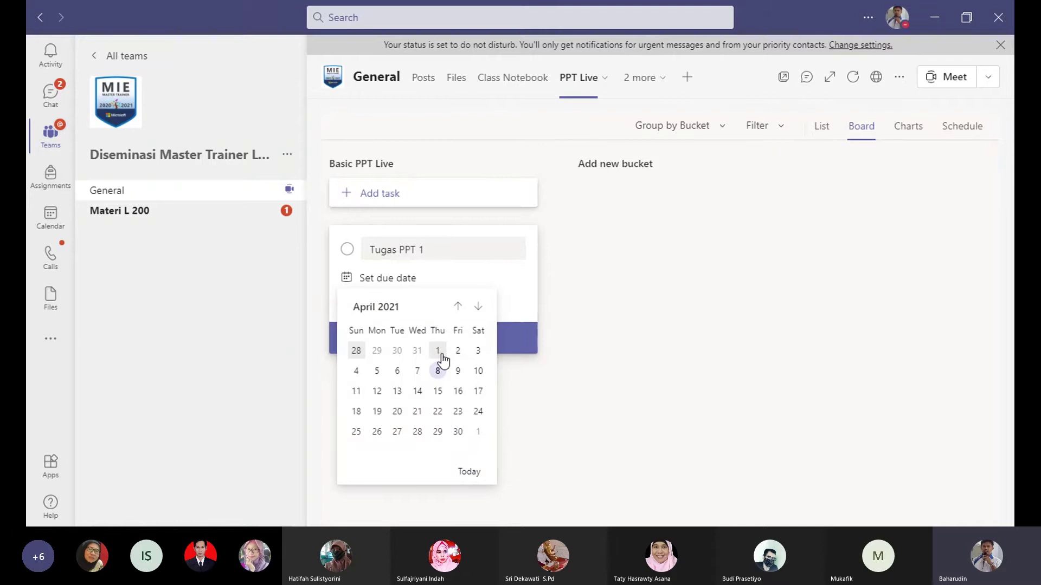
pyautogui.click(458, 373)
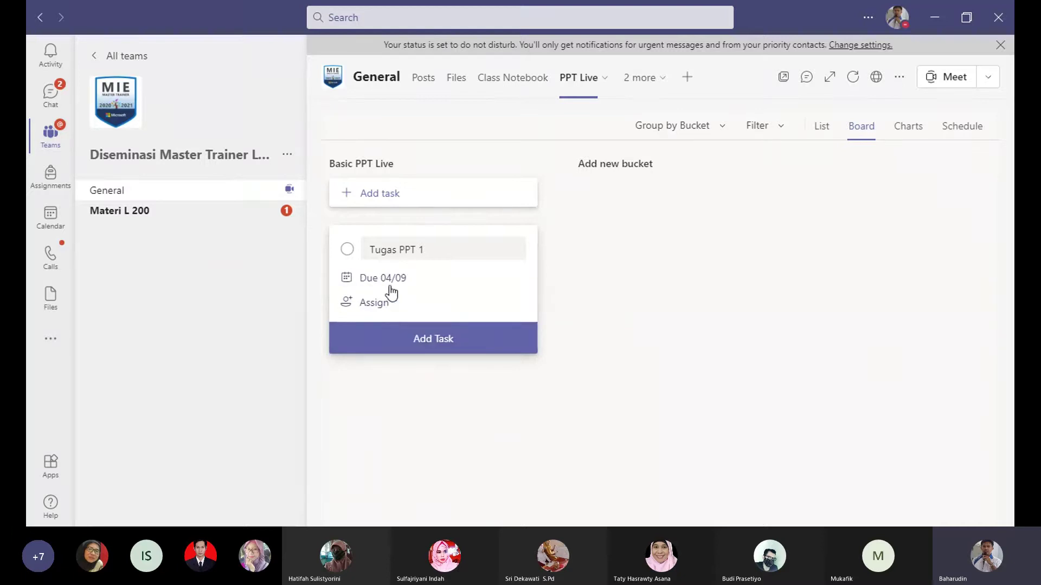
# Step: Assign Tugas PPT 1 to the first, second and fourth members in the team's list and add the task to the bucket
pyautogui.click(380, 303)
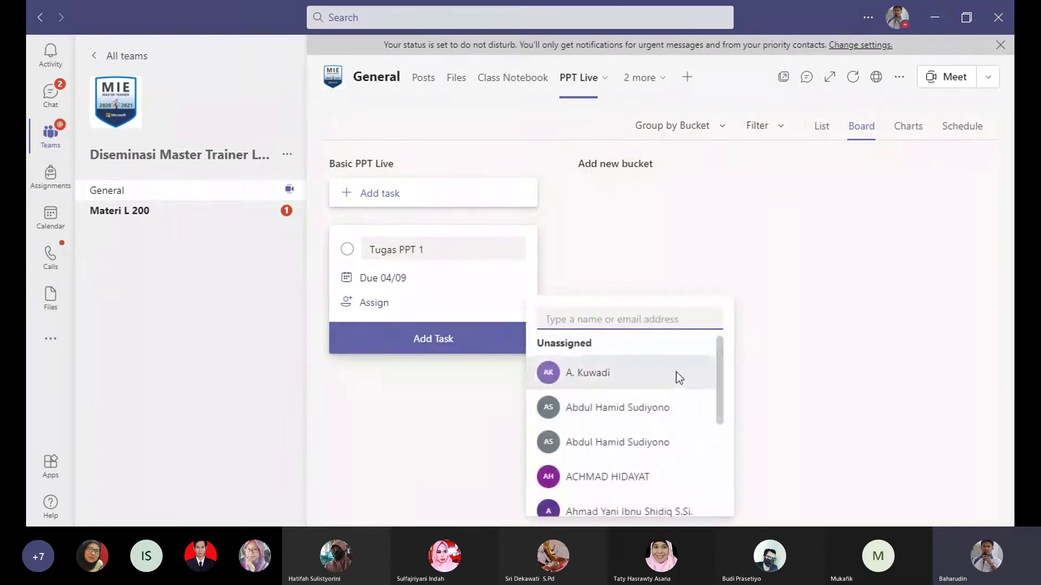
pyautogui.scroll(-10, 705, 369)
pyautogui.scroll(10, 708, 388)
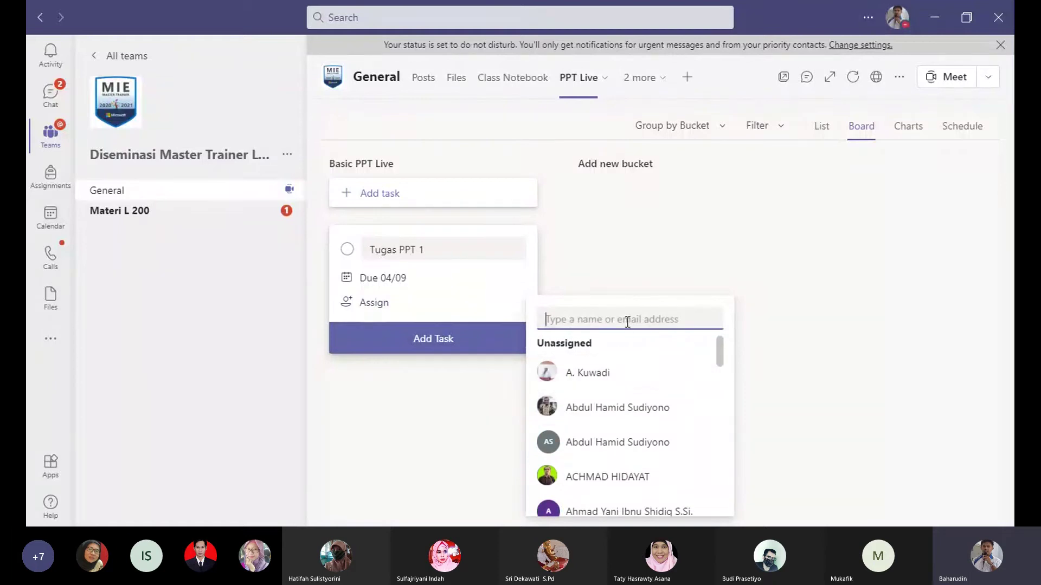
pyautogui.click(600, 372)
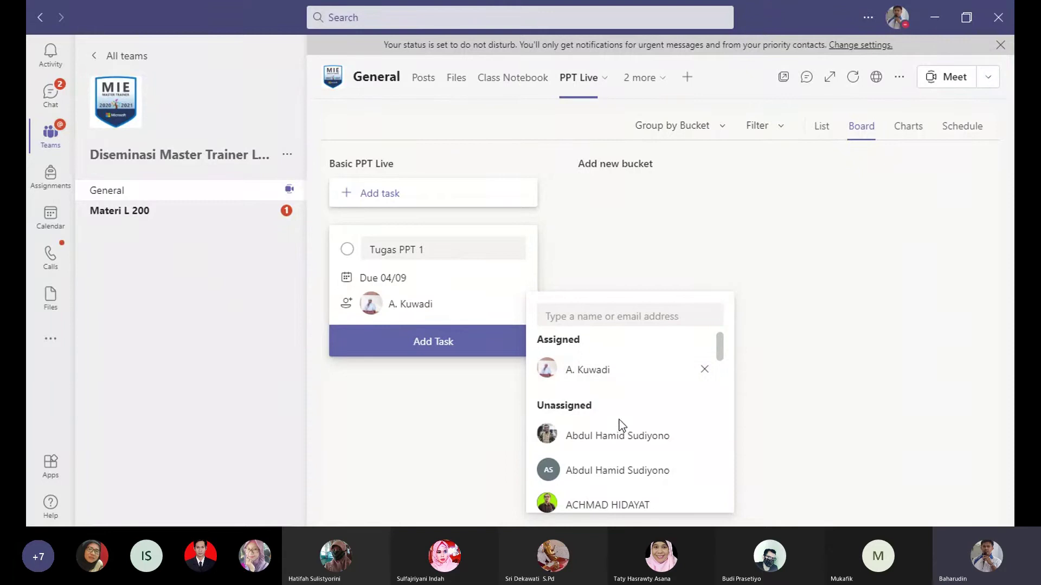
pyautogui.click(627, 437)
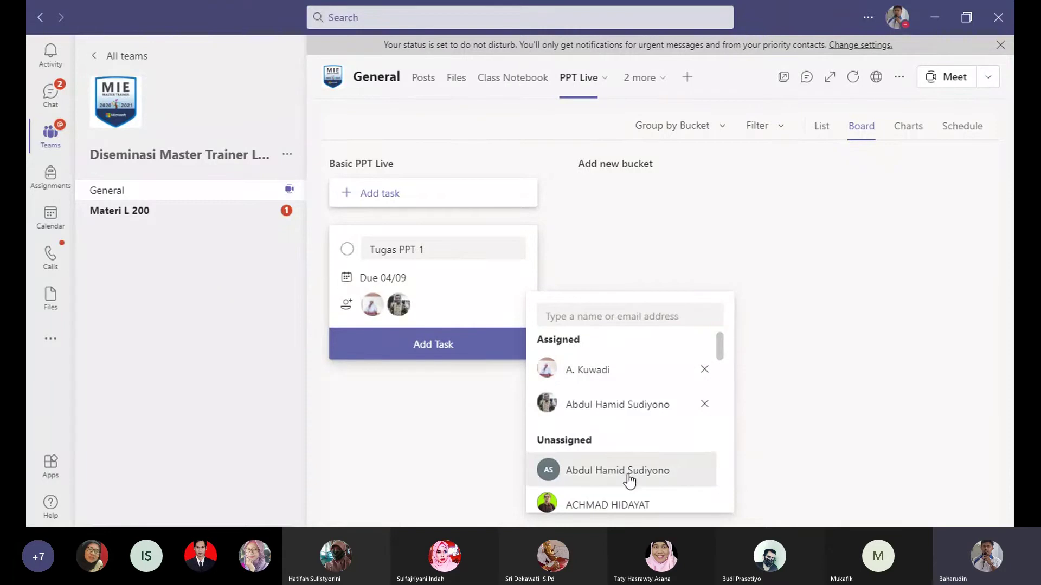
pyautogui.scroll(-2, 629, 475)
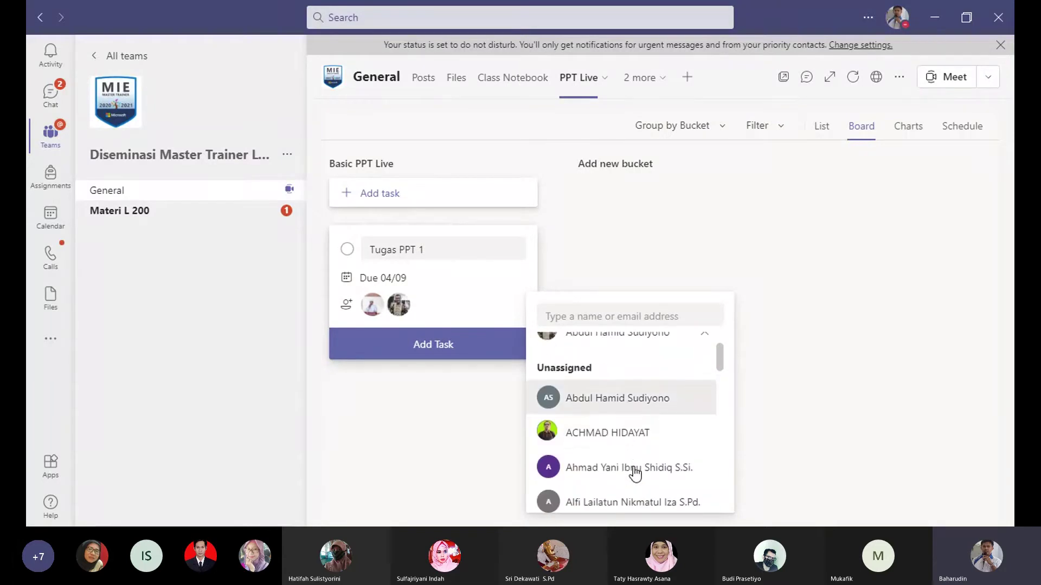
pyautogui.click(634, 444)
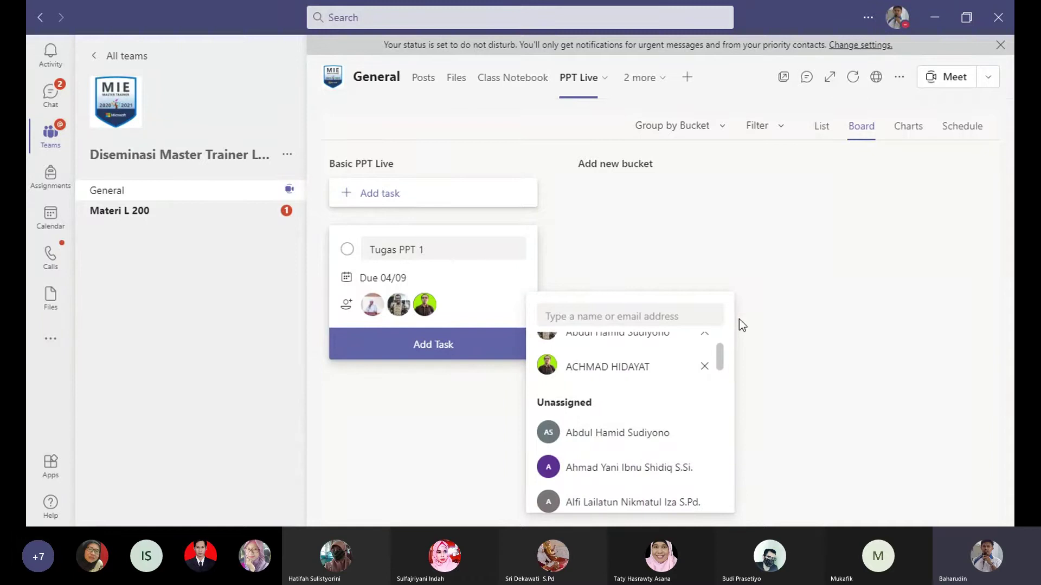
pyautogui.click(801, 318)
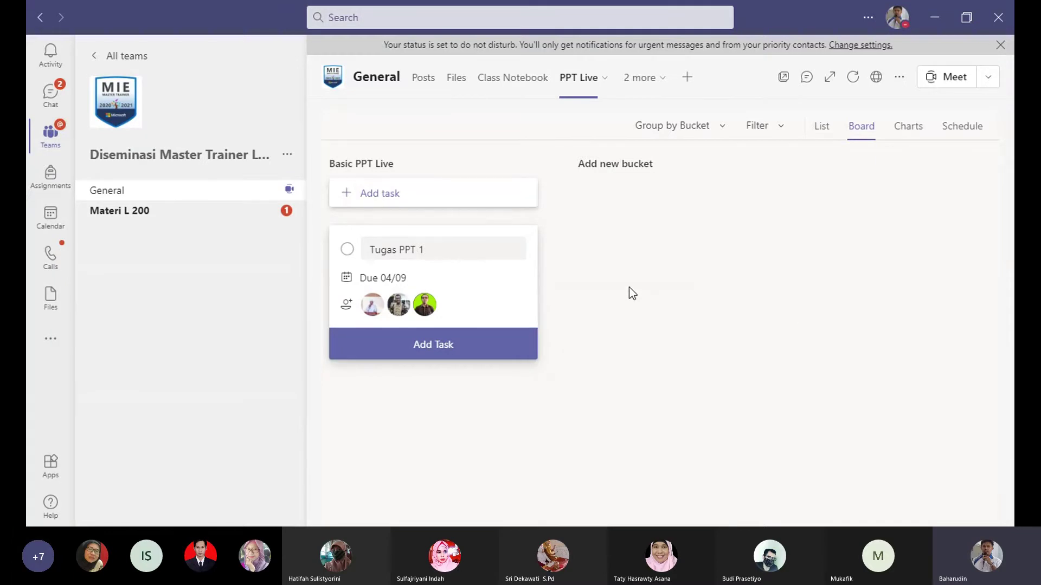
pyautogui.click(422, 345)
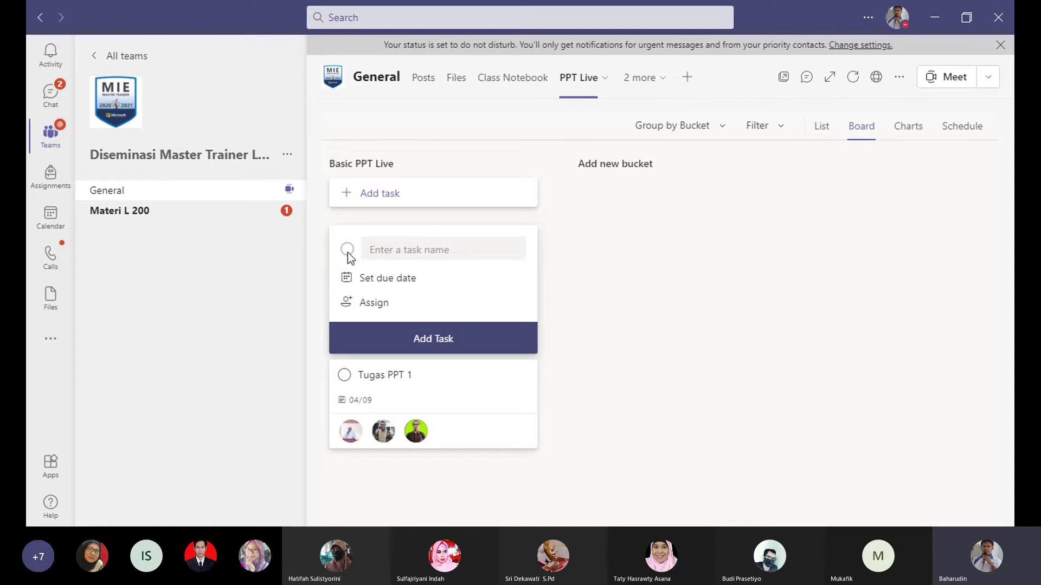
# Step: Draft a task named Tugas PPT2 in the Basic PPT Live bucket with the due date April 16, 2021
pyautogui.click(396, 249)
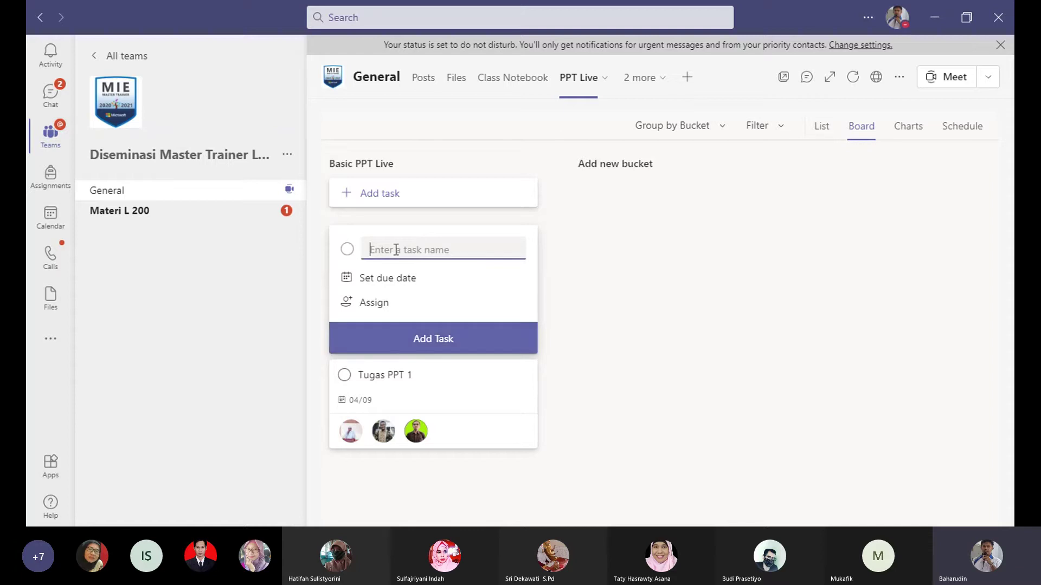
pyautogui.write('Tugas PPT2')
pyautogui.click(394, 282)
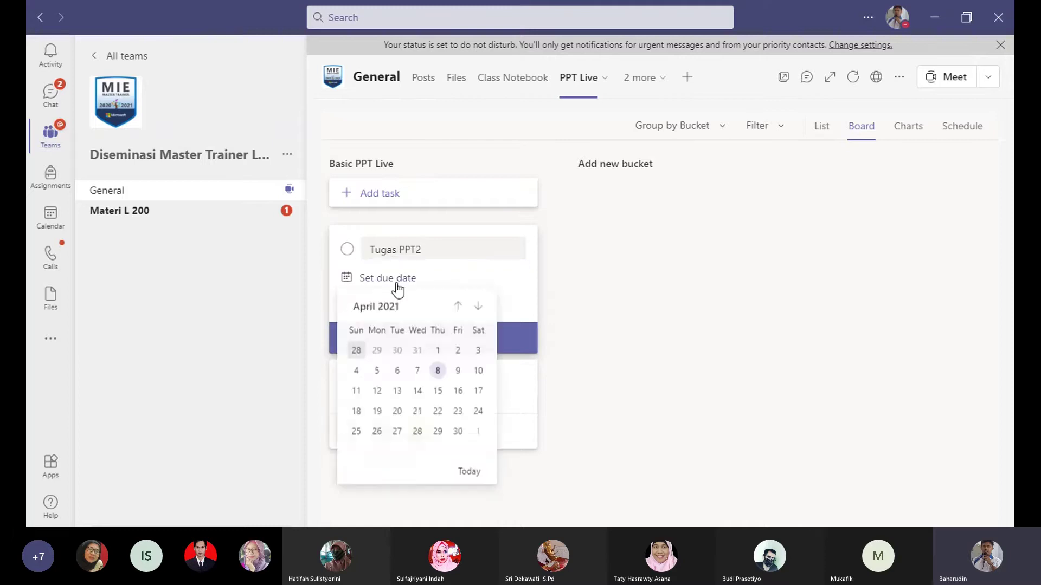
pyautogui.click(459, 393)
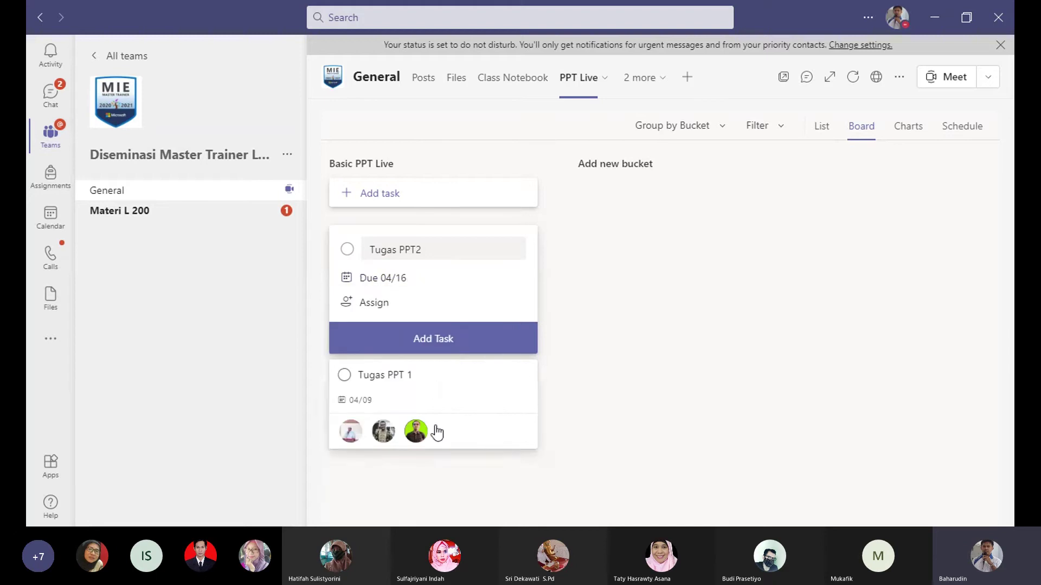
# Step: Assign the Tugas PPT2 draft to the first, second and fourth members in the team's list
pyautogui.click(386, 304)
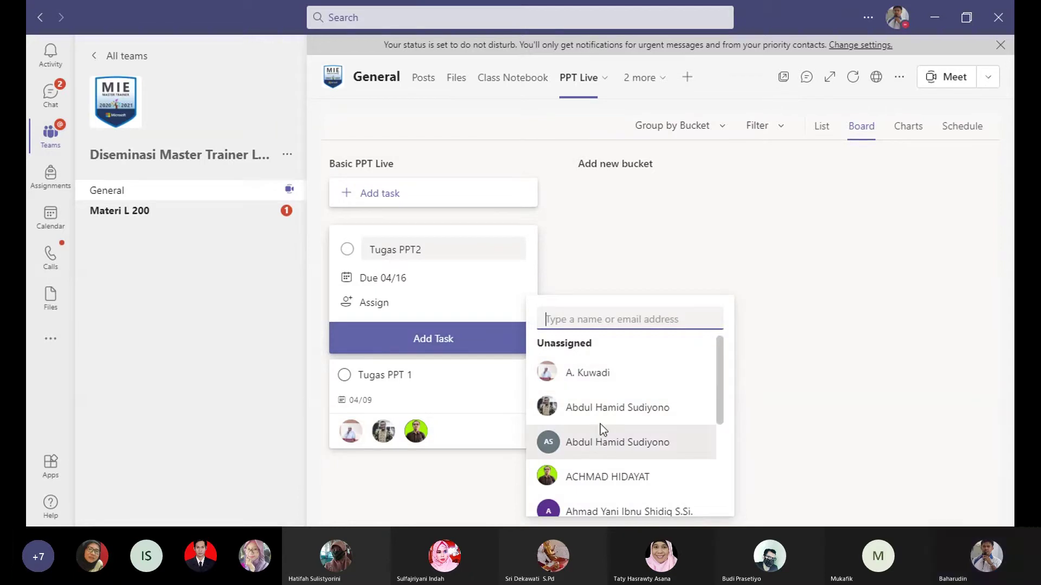
pyautogui.click(580, 377)
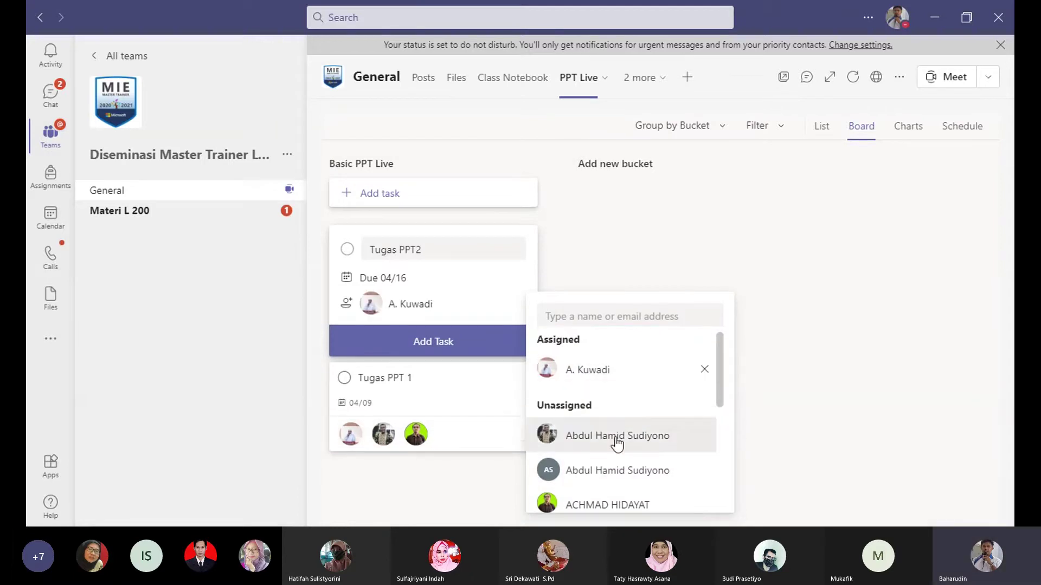
pyautogui.click(621, 441)
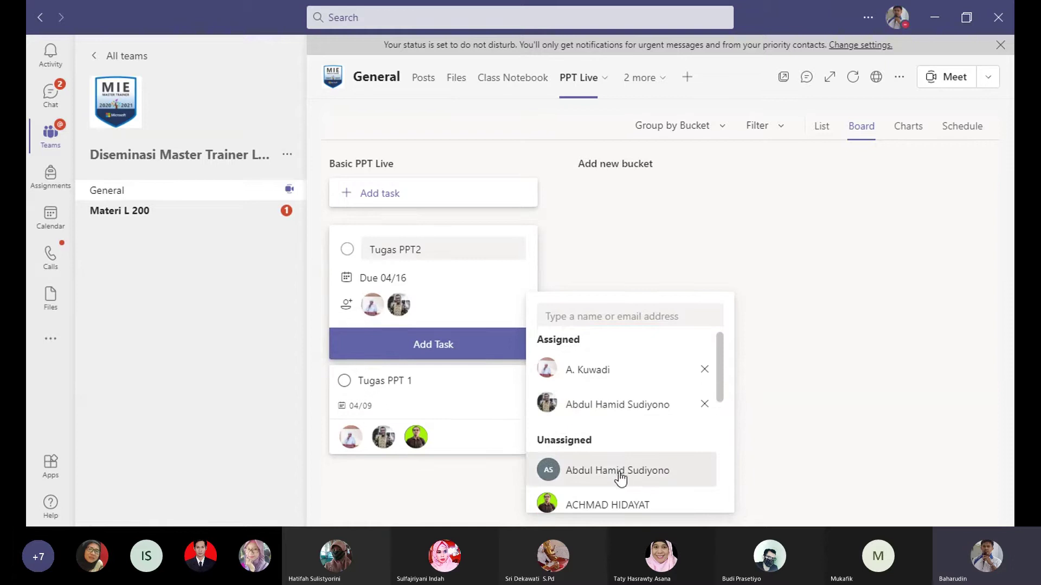
pyautogui.click(619, 503)
pyautogui.scroll(-3, 616, 507)
pyautogui.click(834, 271)
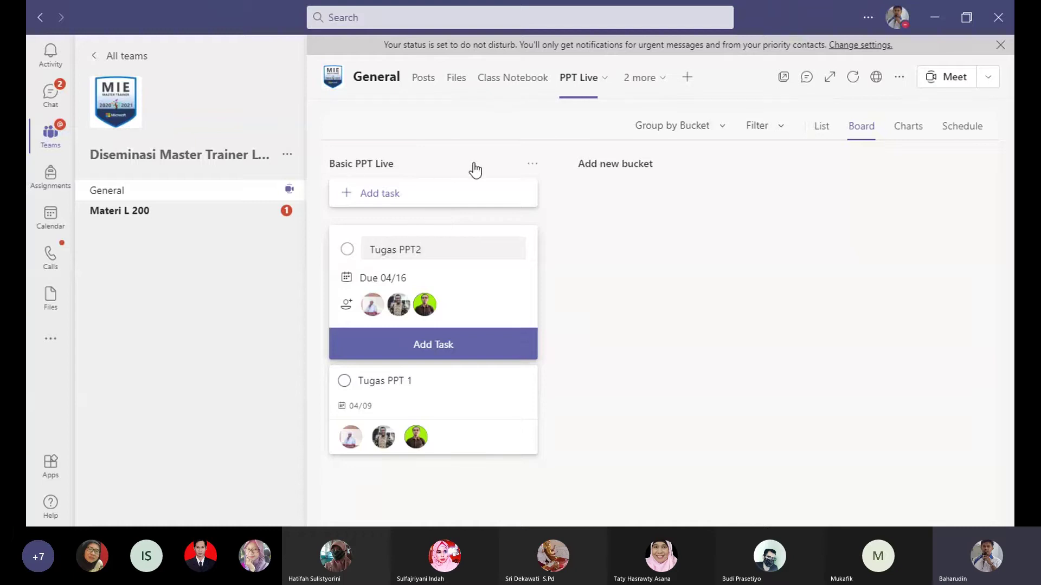
# Step: Add a new bucket named Advance PPT Live to the plan's board
pyautogui.click(643, 164)
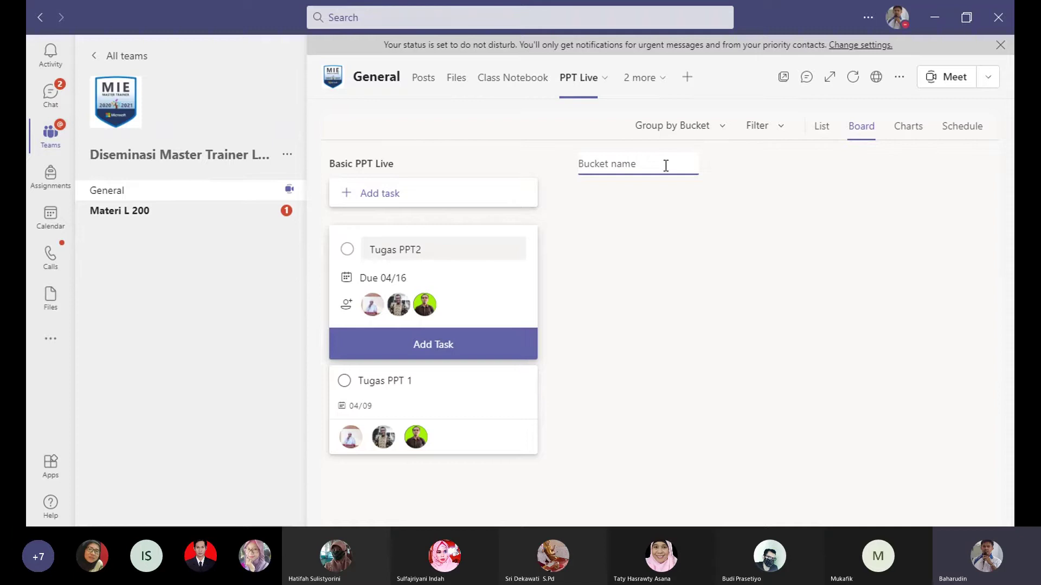
pyautogui.write('Advance PPT Live')
pyautogui.press('Return')
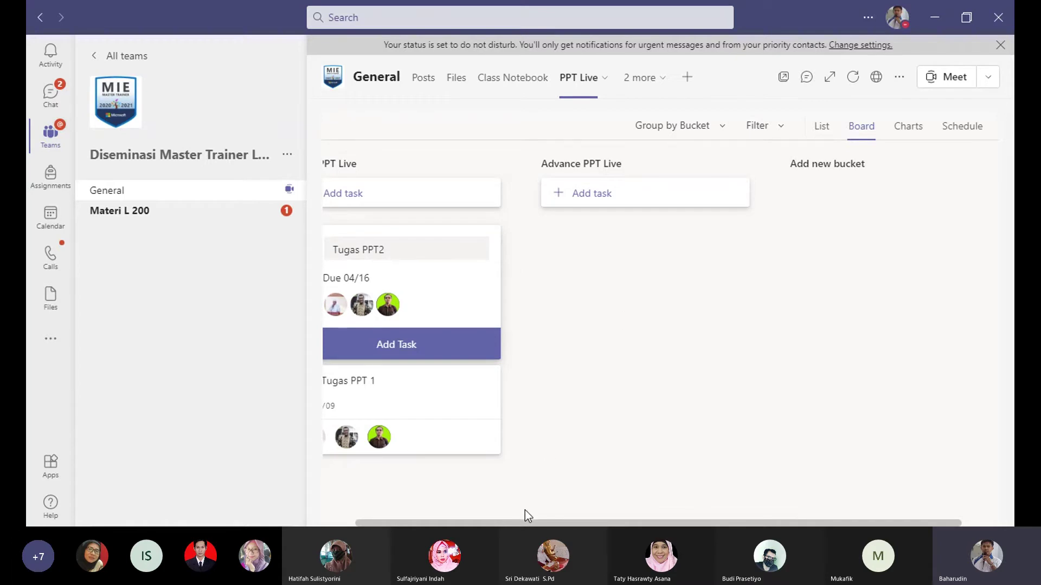
pyautogui.click(336, 524)
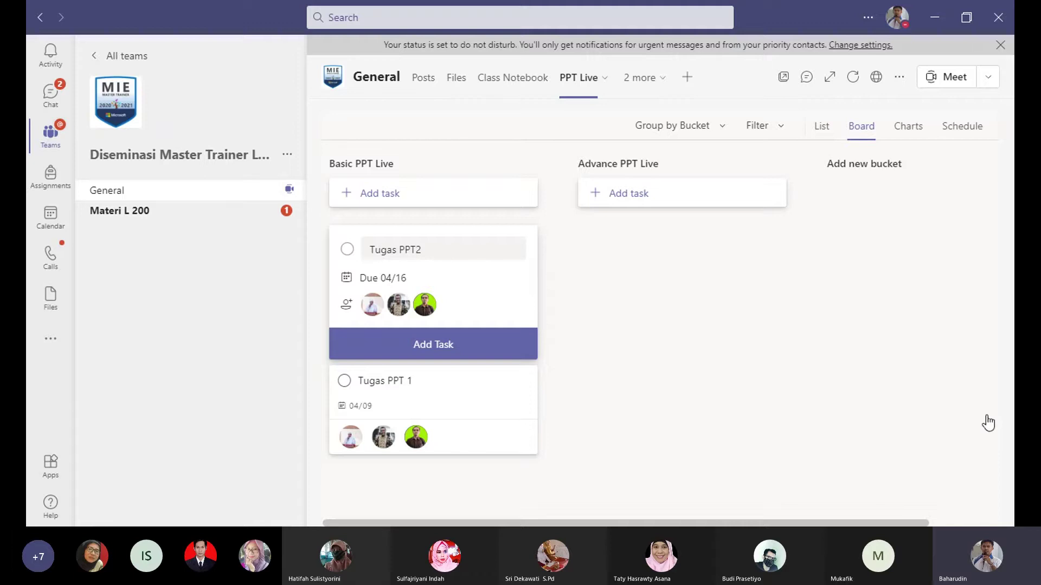
# Step: Start a new task in the Advance PPT Live bucket named Tugas PPT 2 with the due date April 9, 2021
pyautogui.click(618, 205)
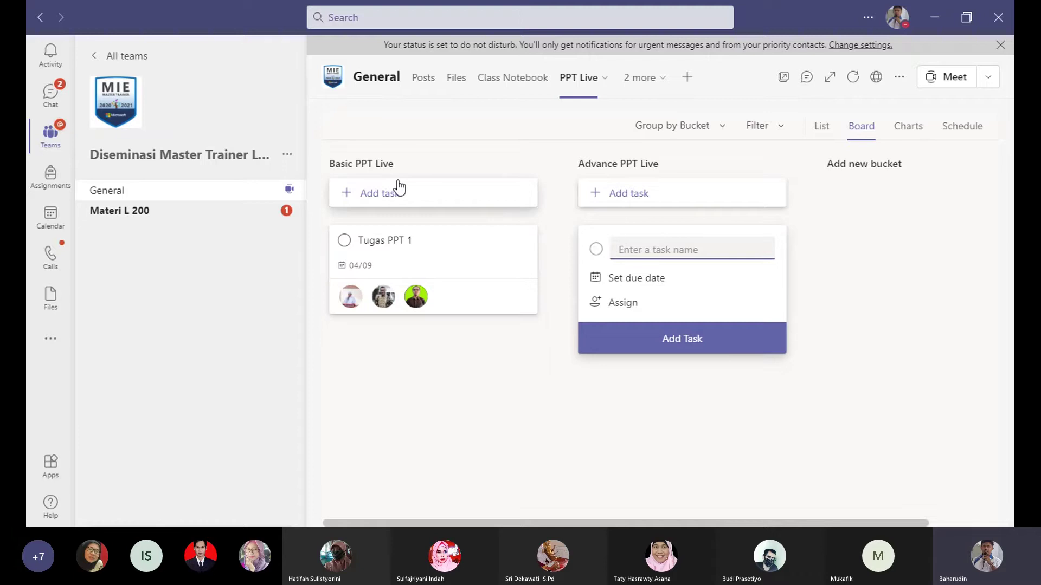
pyautogui.click(515, 417)
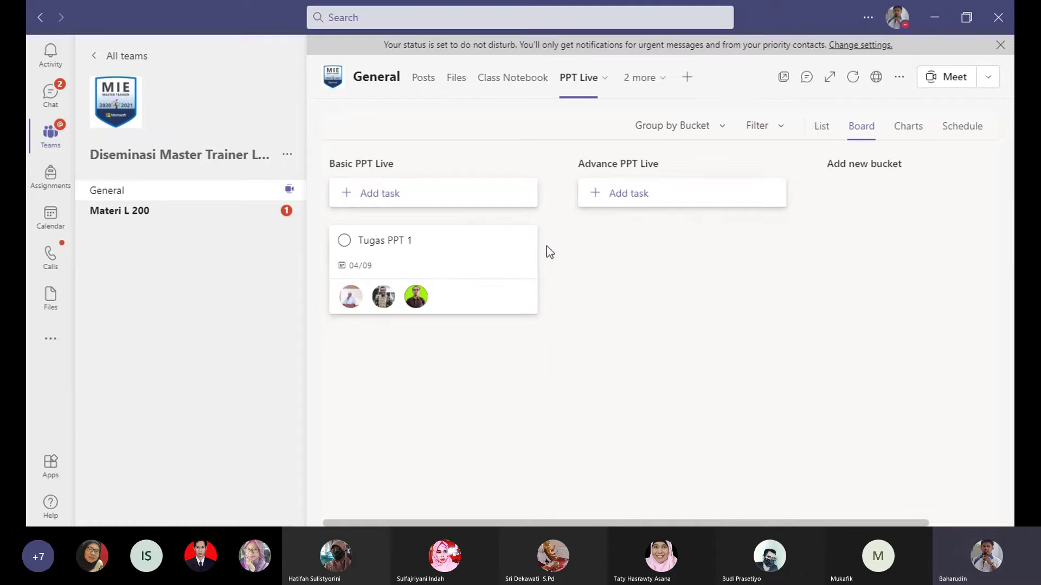
pyautogui.click(628, 194)
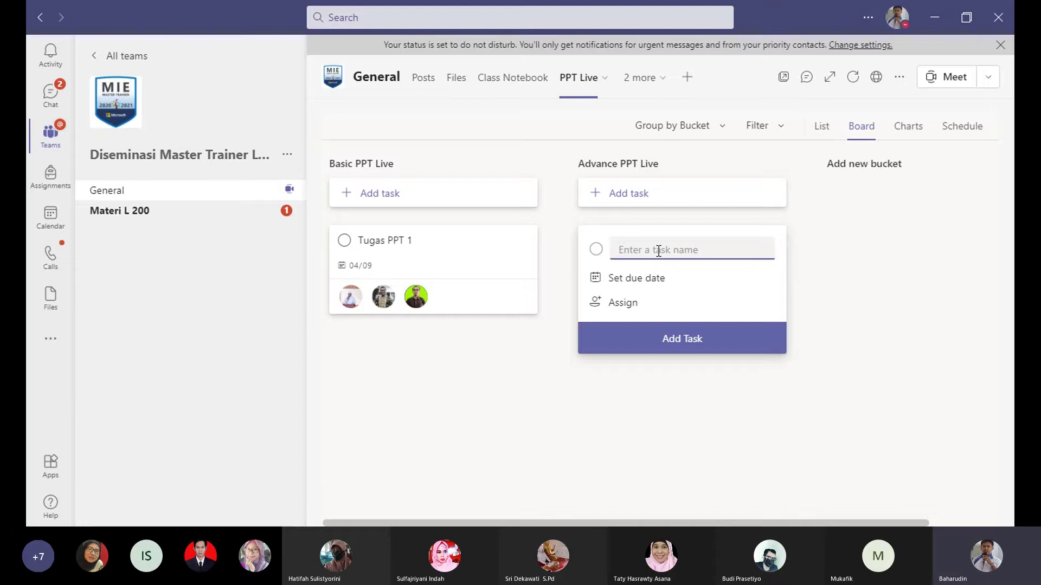
pyautogui.write('Tugas PPT 2')
pyautogui.click(639, 281)
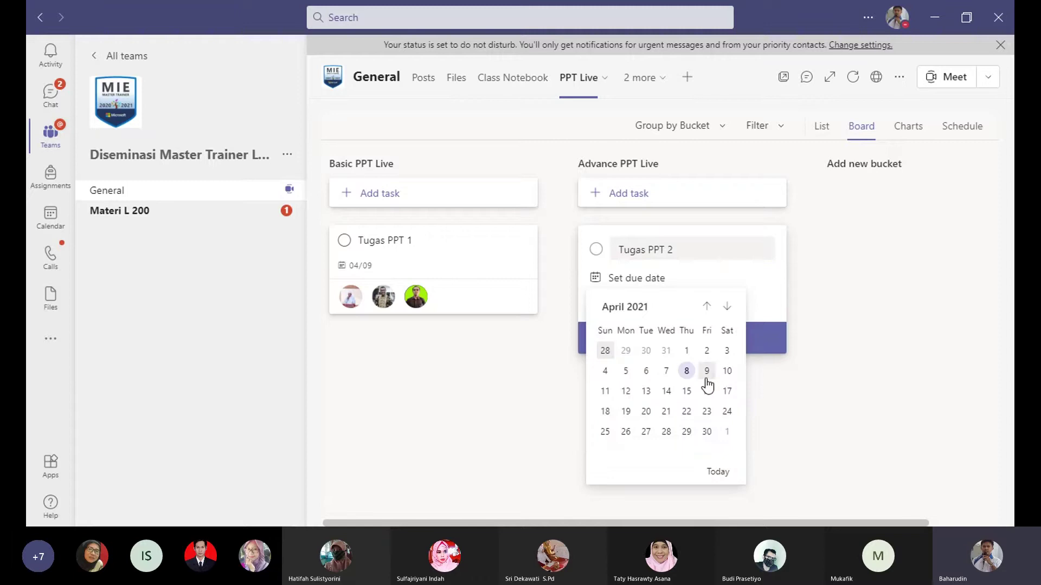
pyautogui.click(706, 380)
pyautogui.click(637, 284)
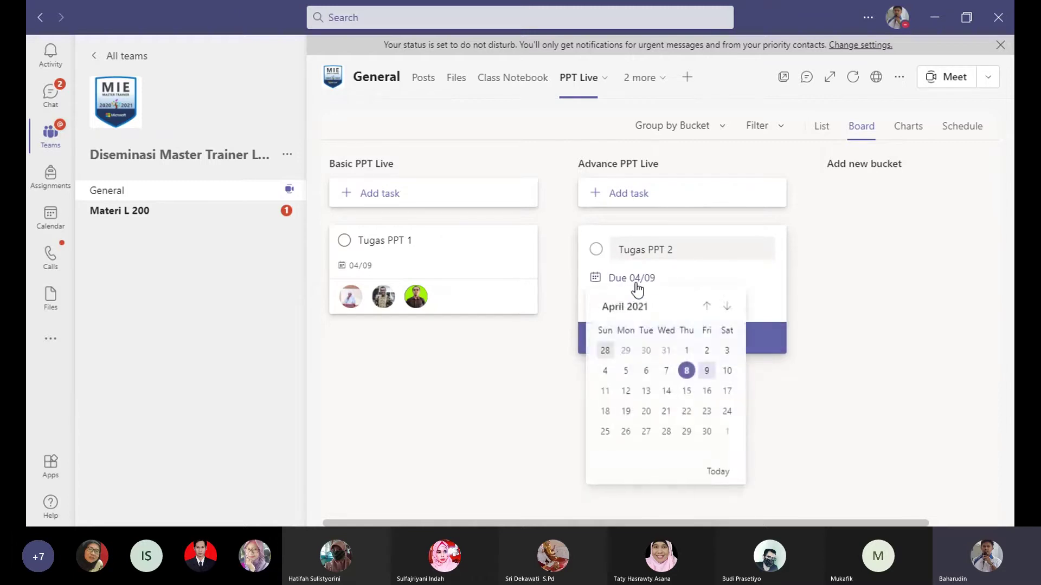
pyautogui.click(636, 297)
# Step: Assign Tugas PPT 2 to a team member whose name begins with H
pyautogui.click(618, 302)
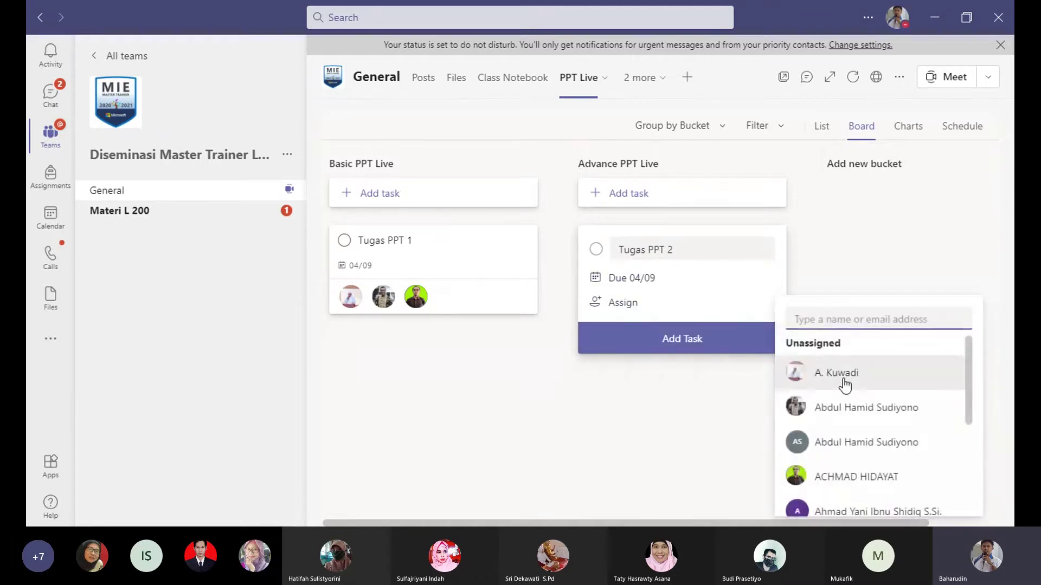
pyautogui.scroll(-10, 845, 385)
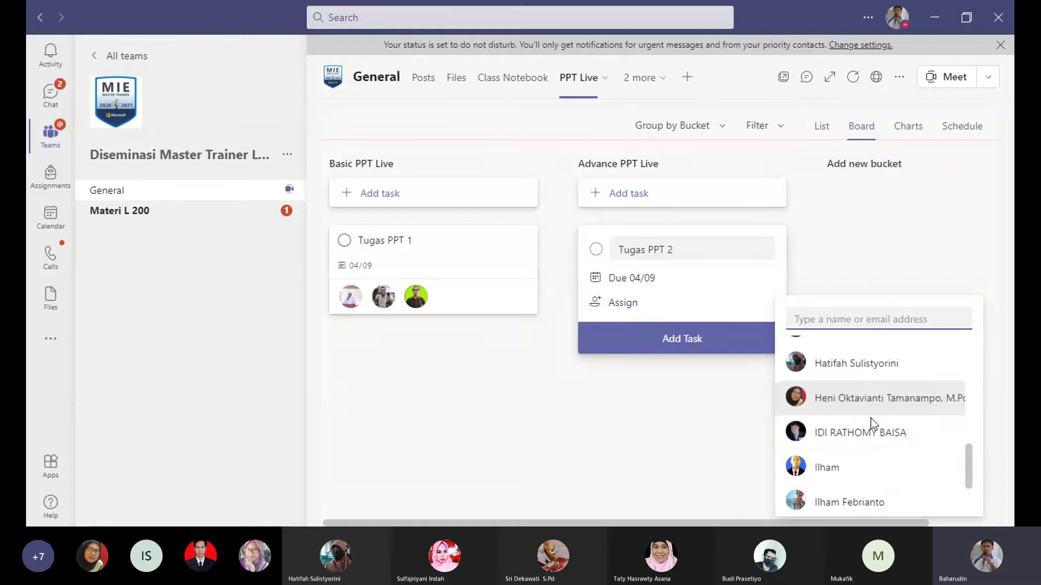
pyautogui.scroll(-1, 873, 420)
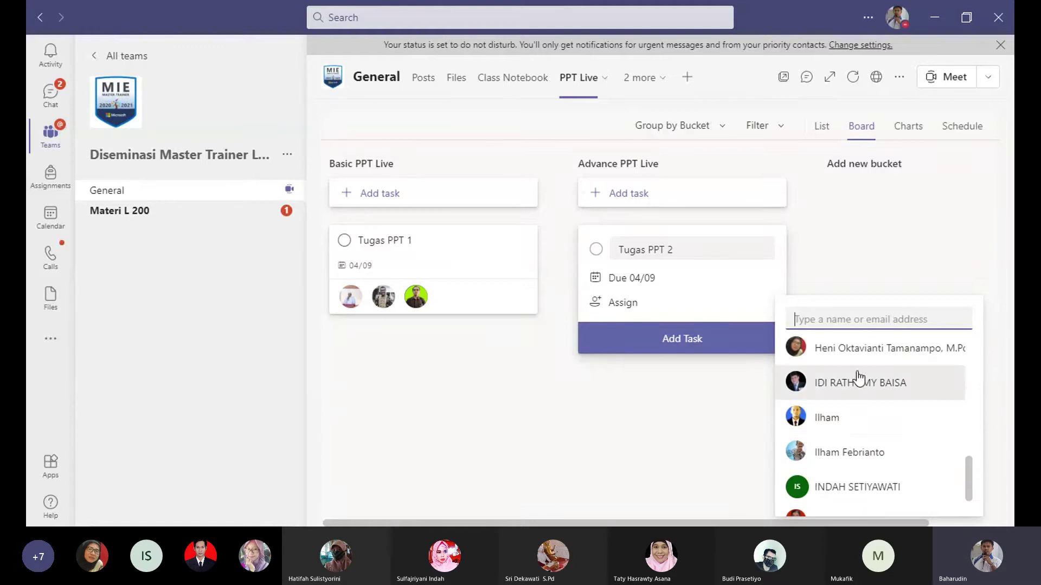
pyautogui.click(858, 353)
# Step: Assign Tugas PPT 2 also to a team member whose name begins with B and add the task to the bucket
pyautogui.scroll(-2, 861, 444)
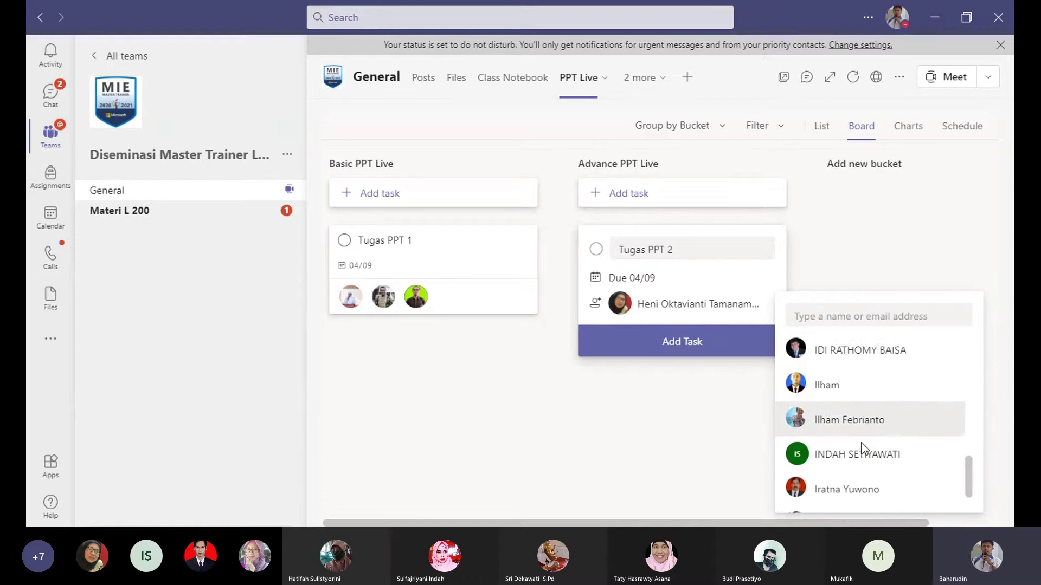
pyautogui.scroll(-2, 861, 443)
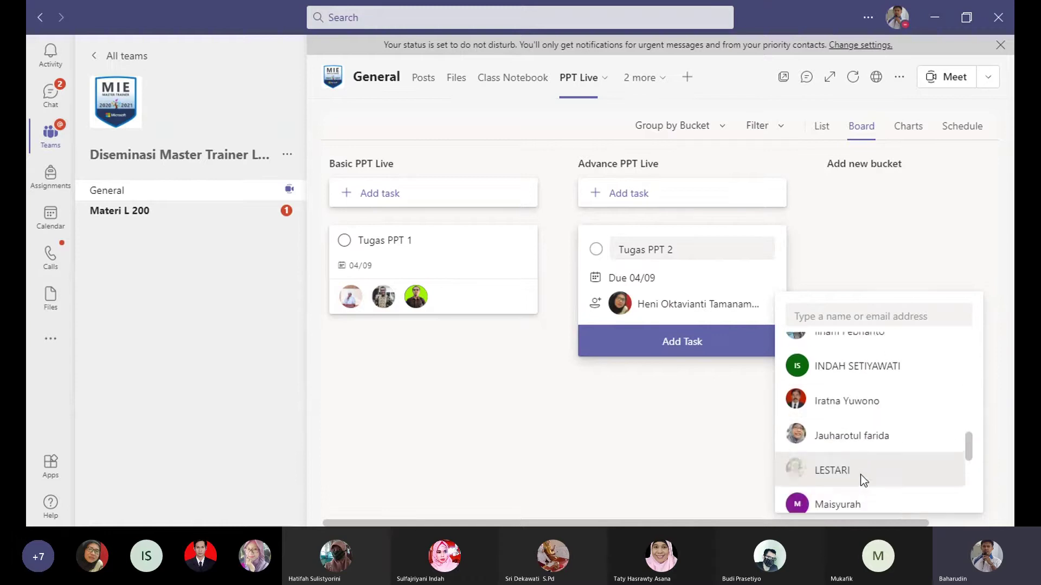
pyautogui.scroll(-5, 867, 476)
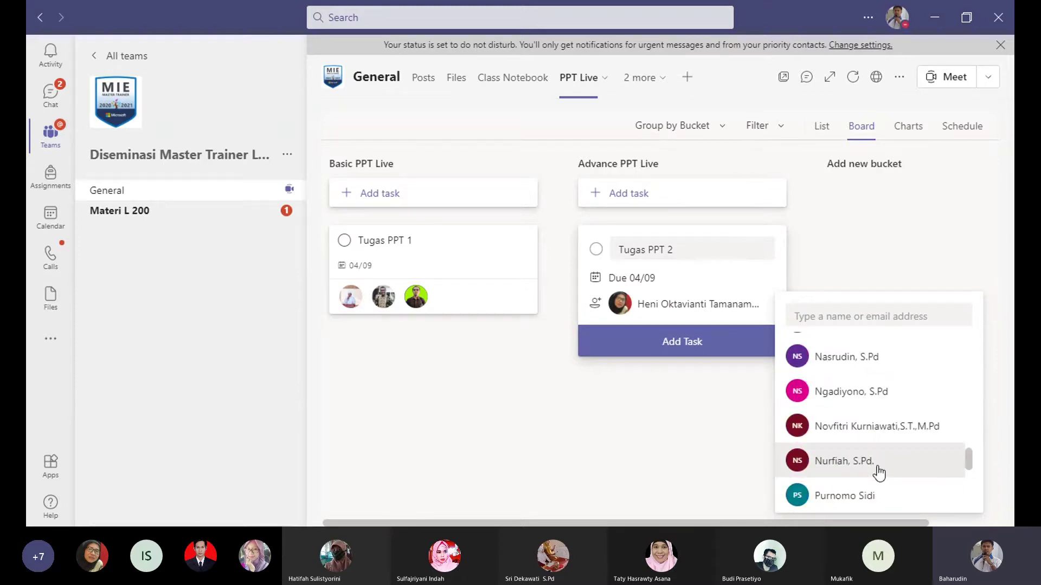
pyautogui.scroll(5, 871, 440)
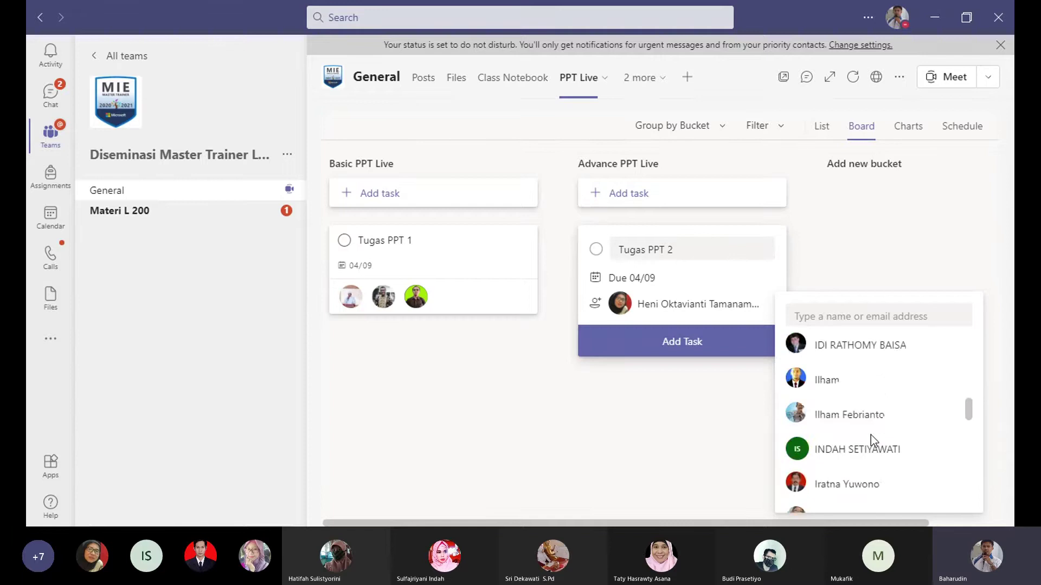
pyautogui.scroll(5, 870, 435)
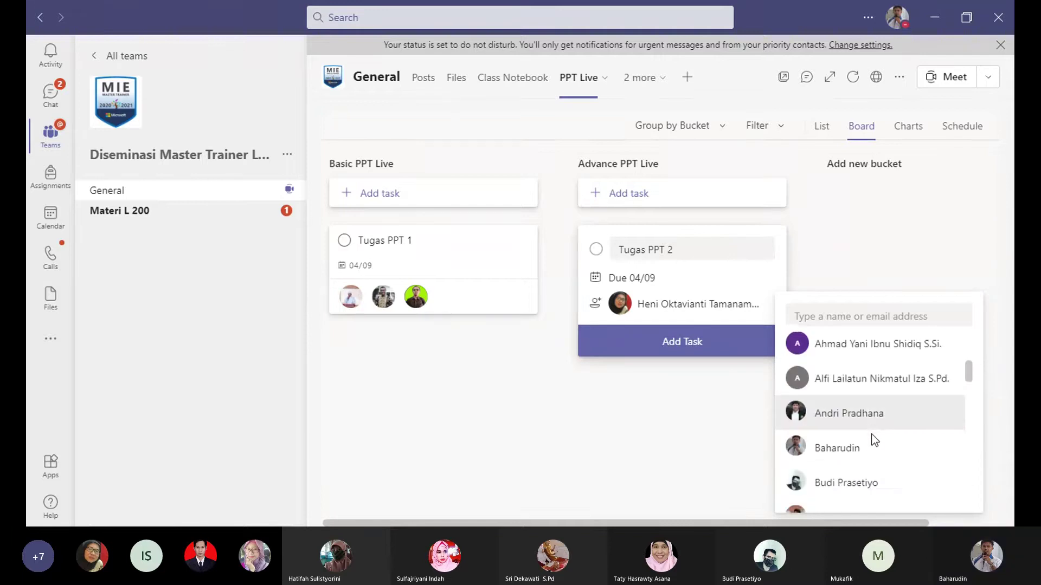
pyautogui.scroll(-1, 870, 434)
pyautogui.click(832, 416)
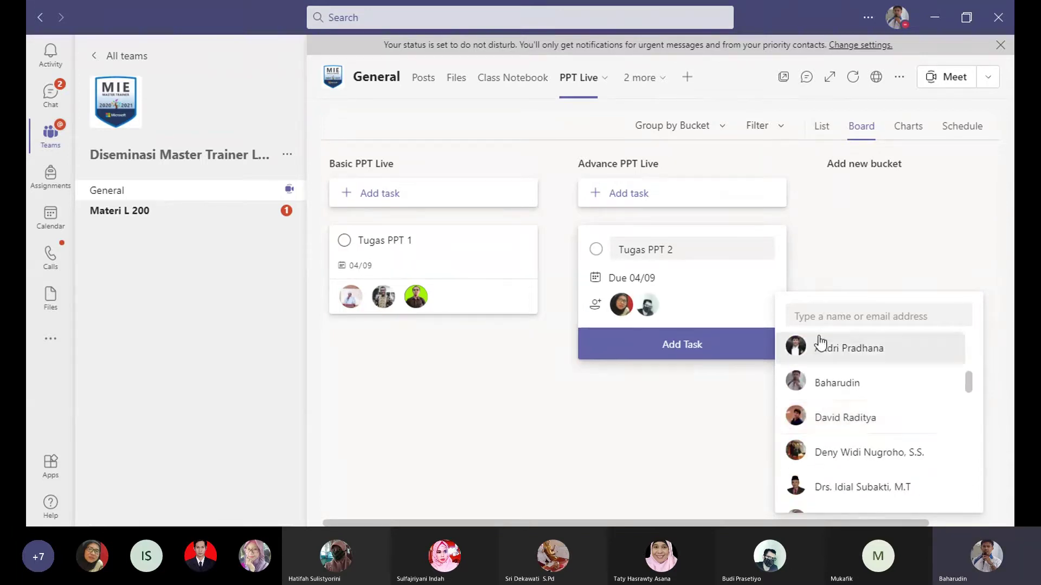
pyautogui.click(671, 420)
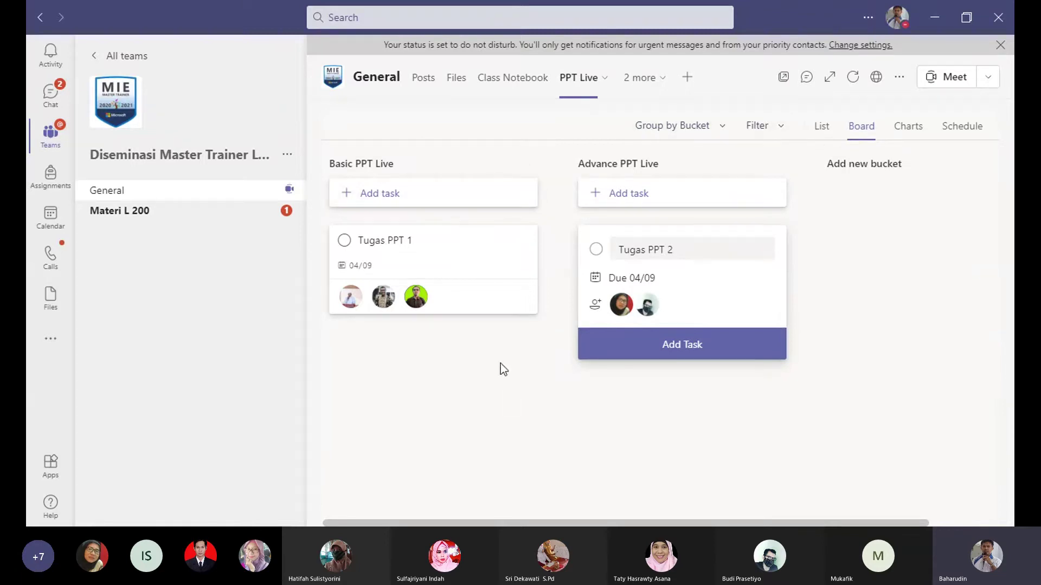
pyautogui.click(694, 345)
pyautogui.click(846, 306)
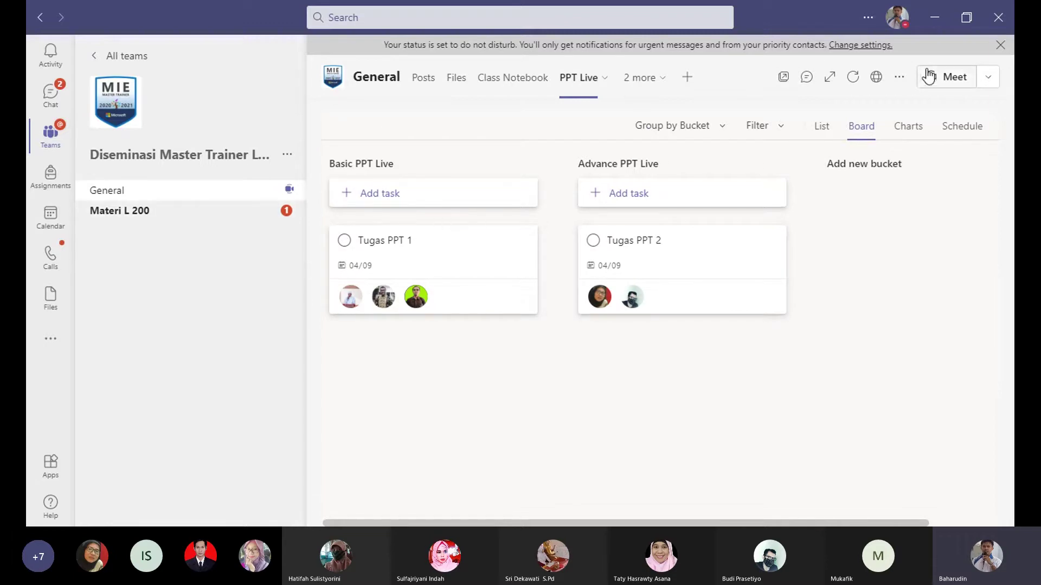
# Step: Refresh the plan and add the Pink label to the Tugas PPT 1 task
pyautogui.click(853, 79)
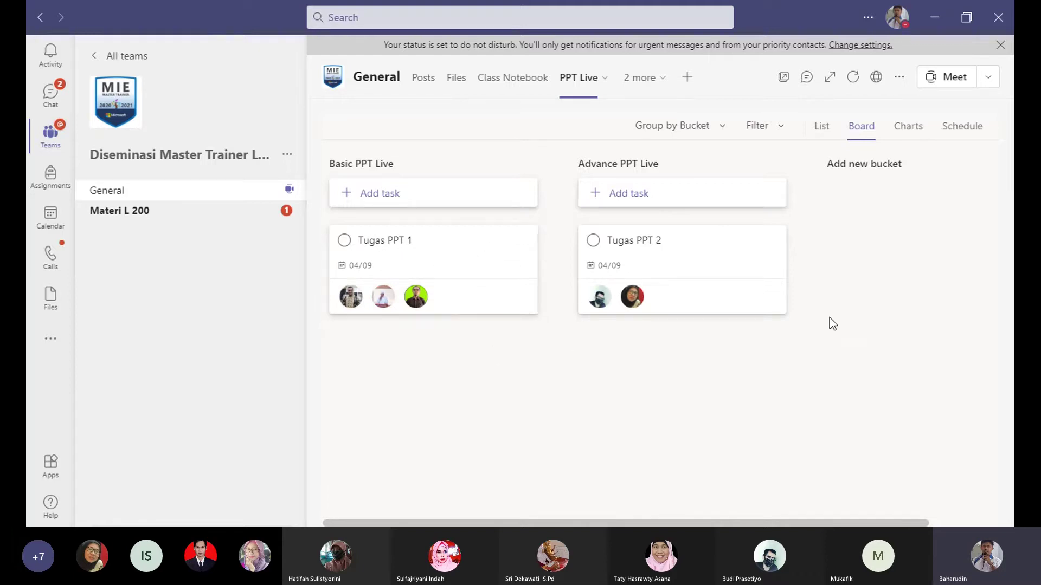
pyautogui.click(456, 247)
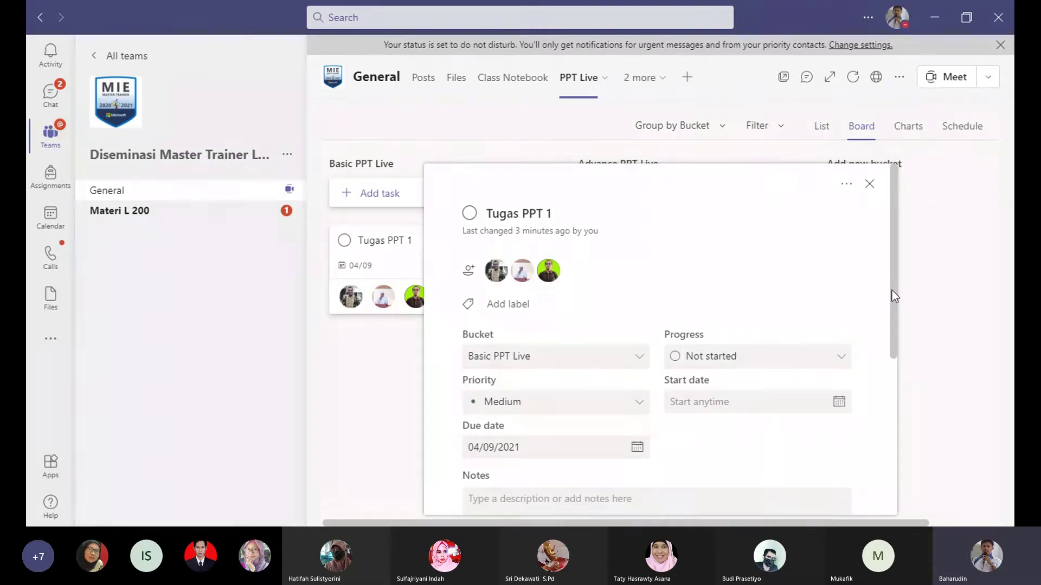
pyautogui.click(527, 305)
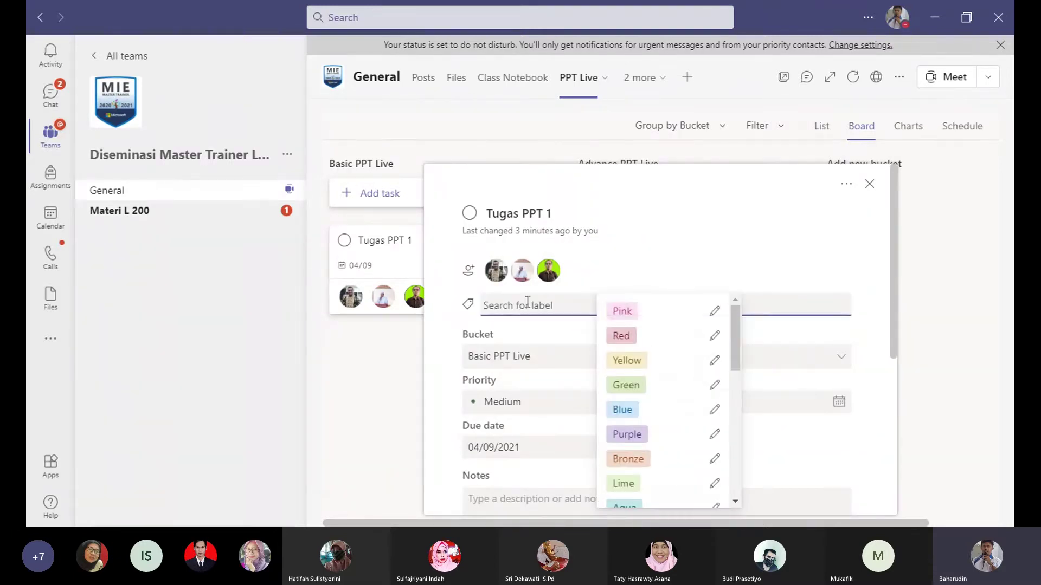
pyautogui.click(618, 319)
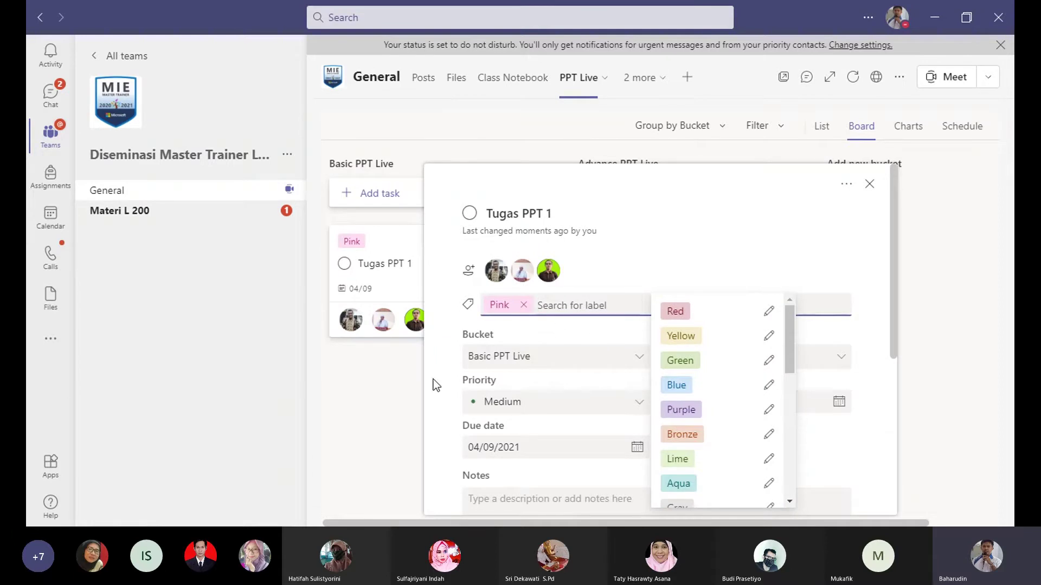
pyautogui.click(440, 359)
# Step: Set the priority of Tugas PPT 1 to Urgent
pyautogui.scroll(-1, 619, 403)
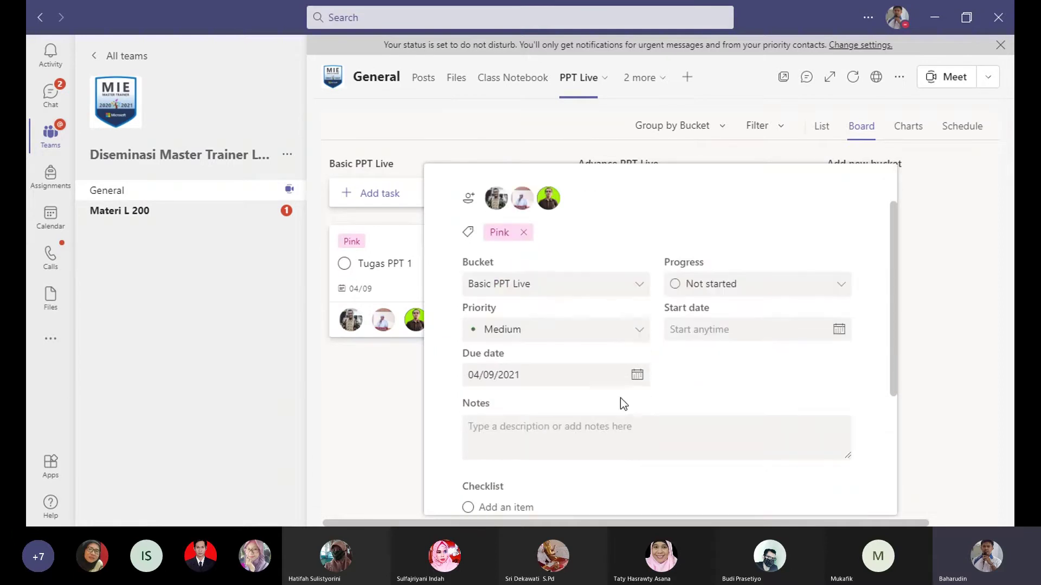
pyautogui.click(639, 335)
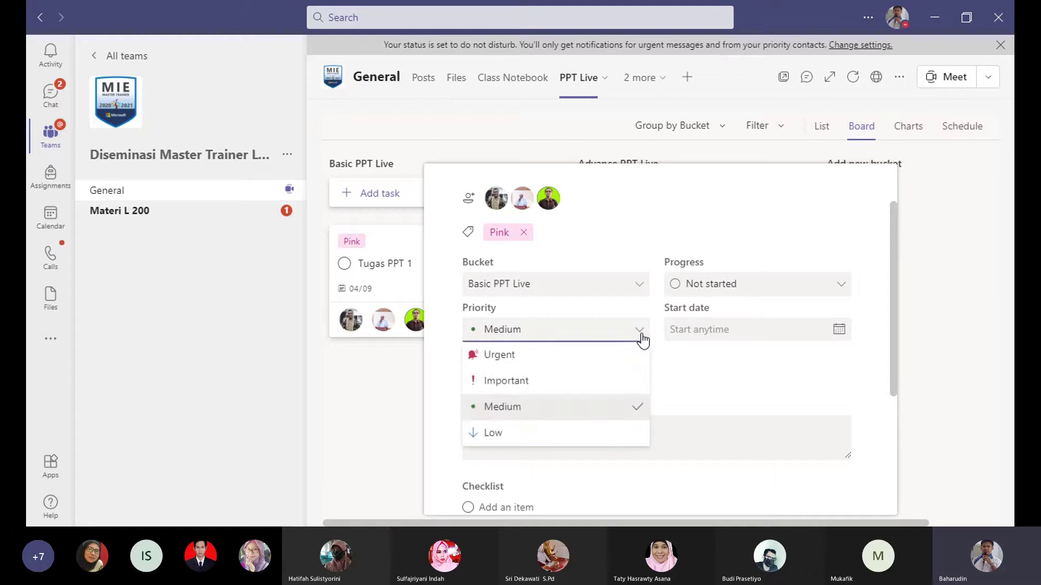
pyautogui.click(501, 356)
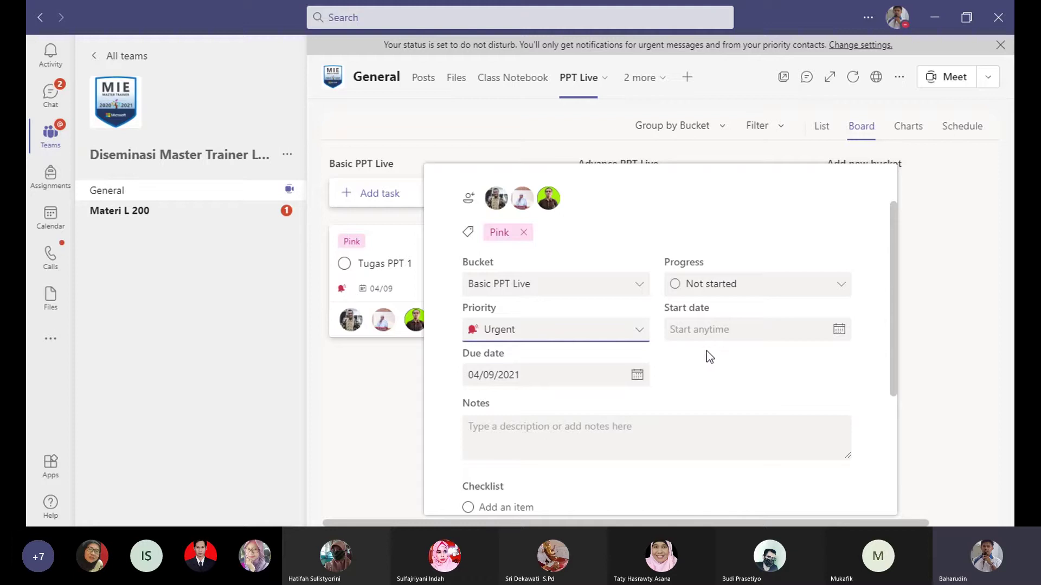
pyautogui.click(839, 291)
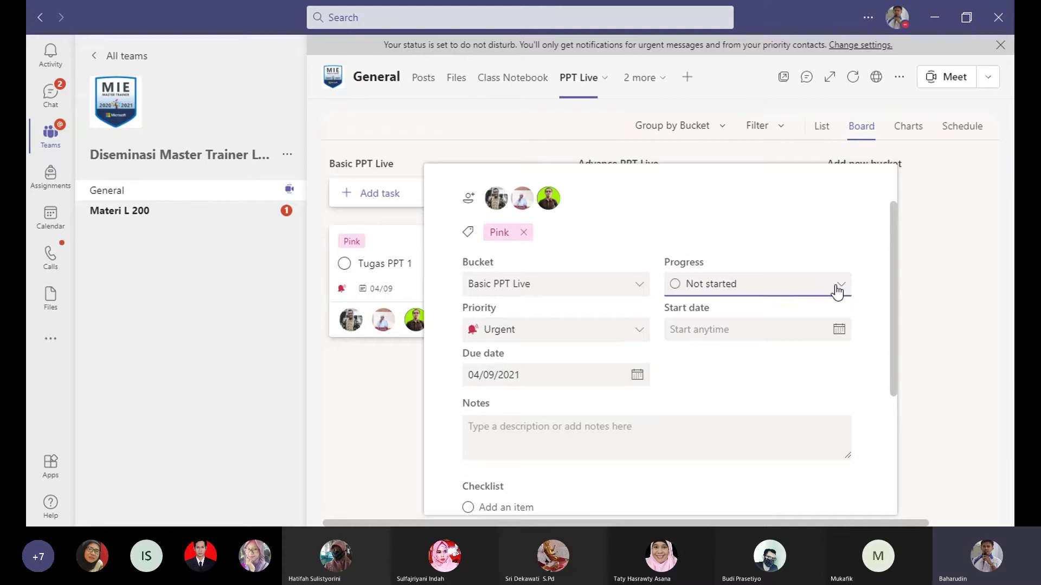
pyautogui.click(799, 206)
pyautogui.scroll(-1, 758, 360)
pyautogui.scroll(-1, 735, 369)
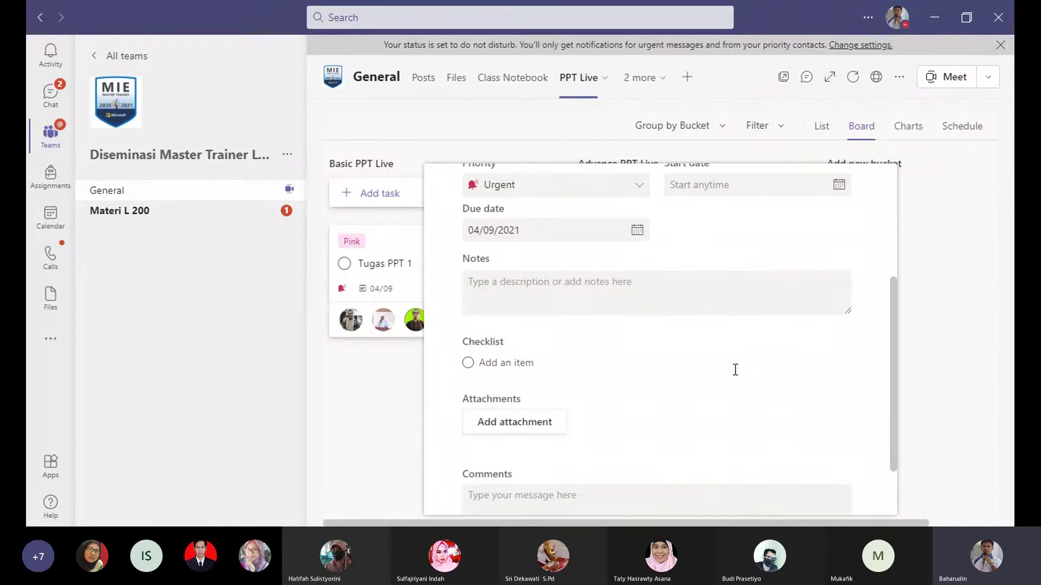
# Step: Add the note "Buat PPT live dengan akun guru inovatif.com" to Tugas PPT 1 and show it on the card
pyautogui.scroll(1, 568, 325)
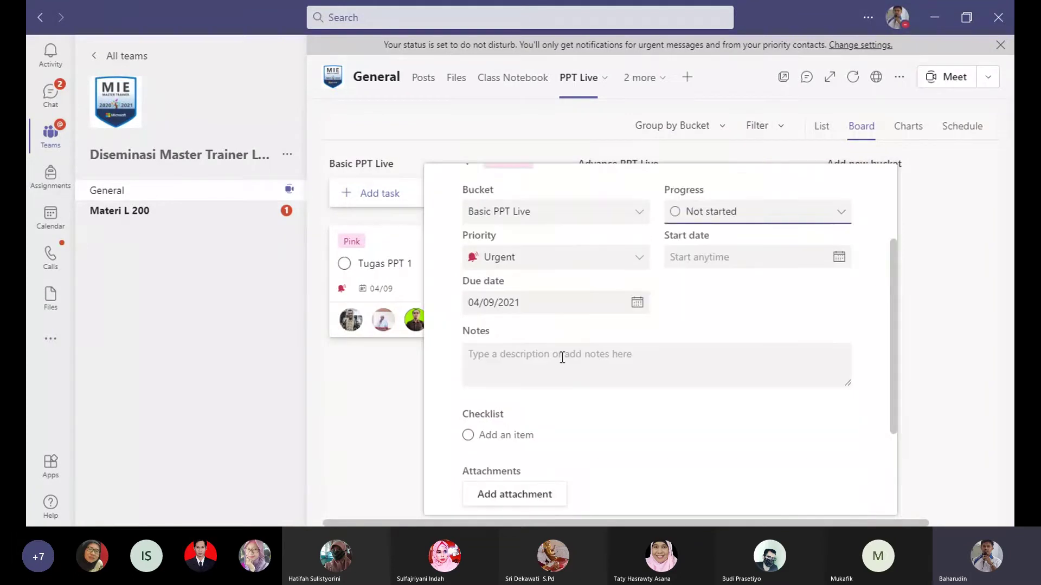
pyautogui.click(553, 357)
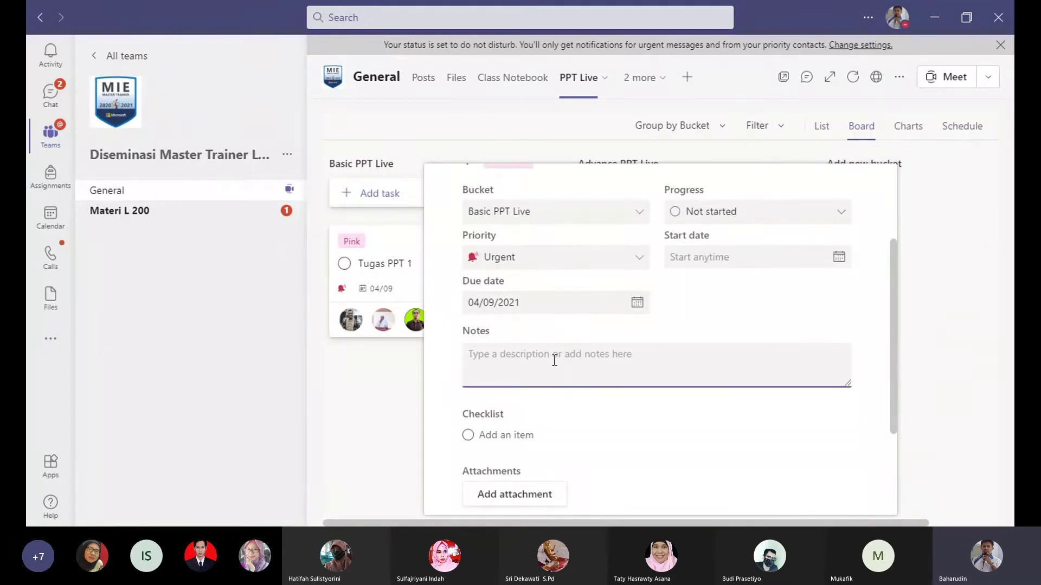
pyautogui.write('Buat P')
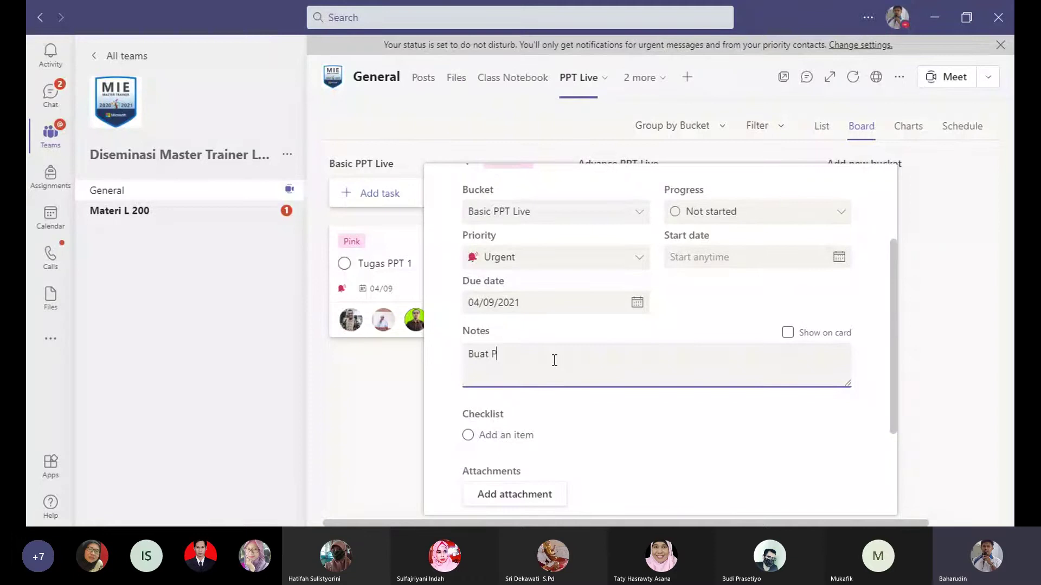
pyautogui.write('PT live dengan akun guru inov')
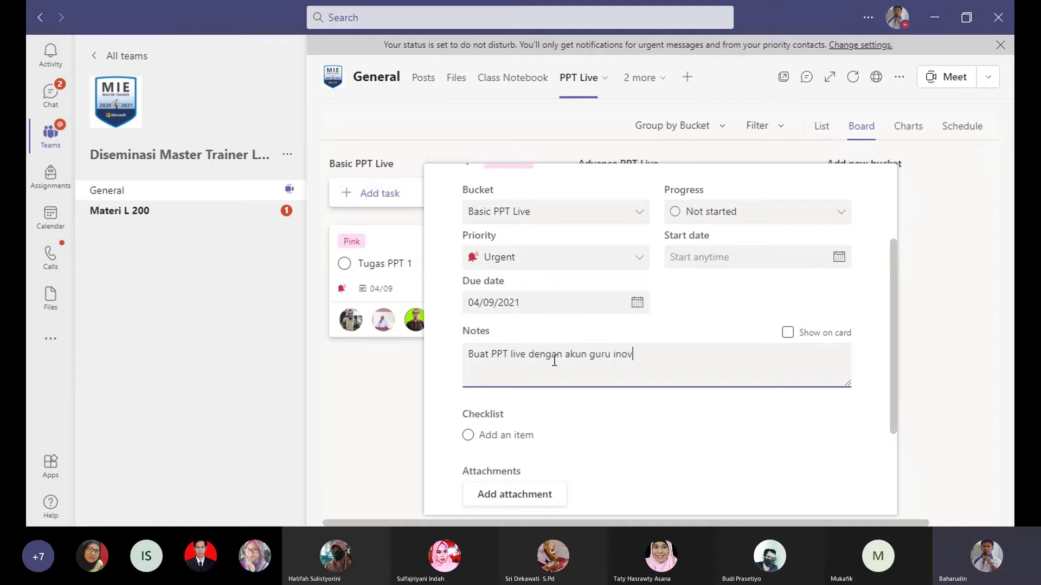
pyautogui.write('atif.com')
pyautogui.click(787, 332)
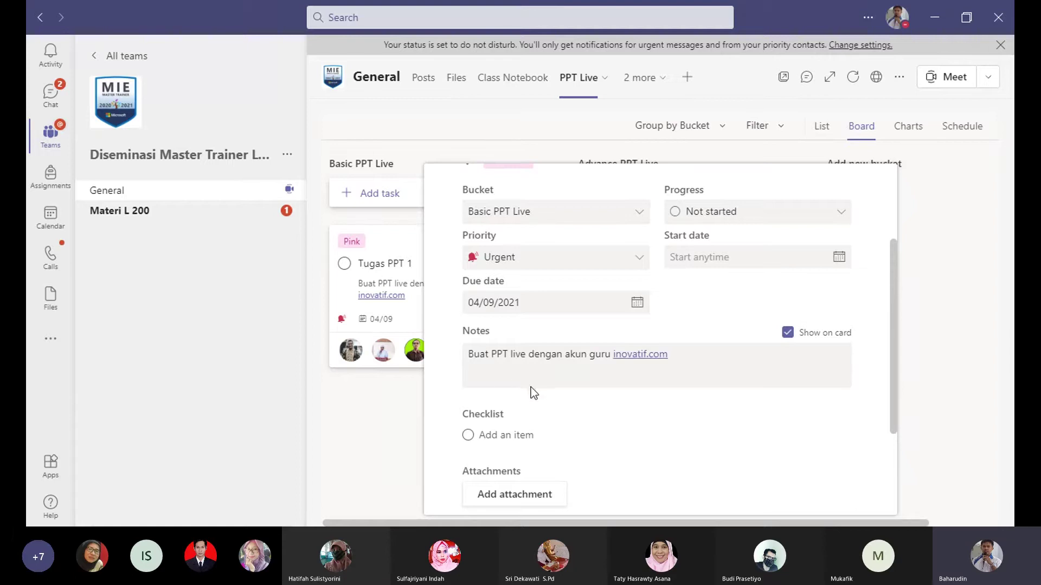
# Step: Add the checklist items "Mengenal PPT Online" and "Menggunakan Design Idea" to Tugas PPT 1
pyautogui.scroll(-1, 531, 387)
pyautogui.click(532, 363)
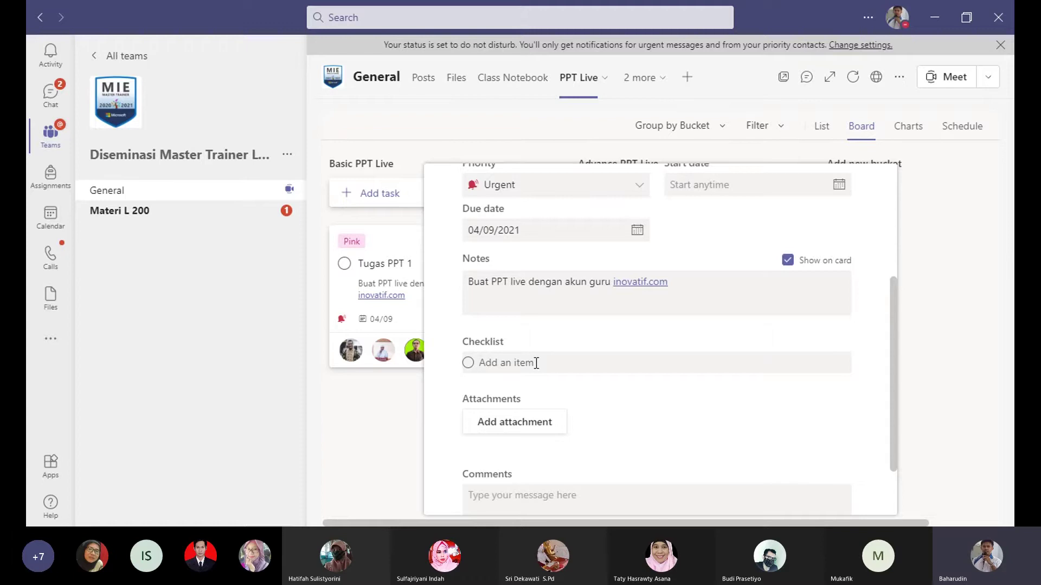
pyautogui.write('Mengenal PPT Online')
pyautogui.press('Return')
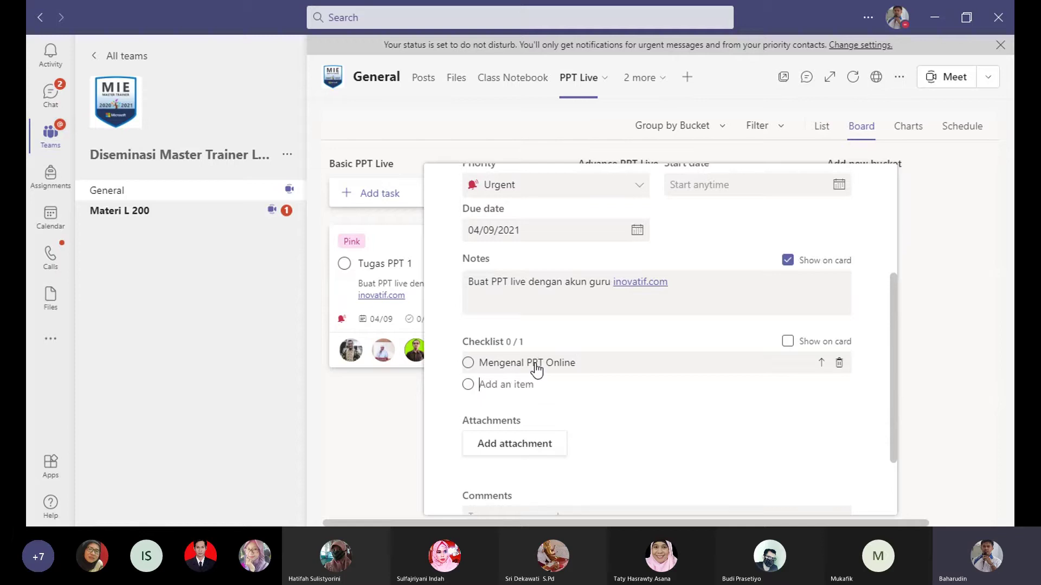
pyautogui.write('Menggunakan Design Idea')
pyautogui.press('Return')
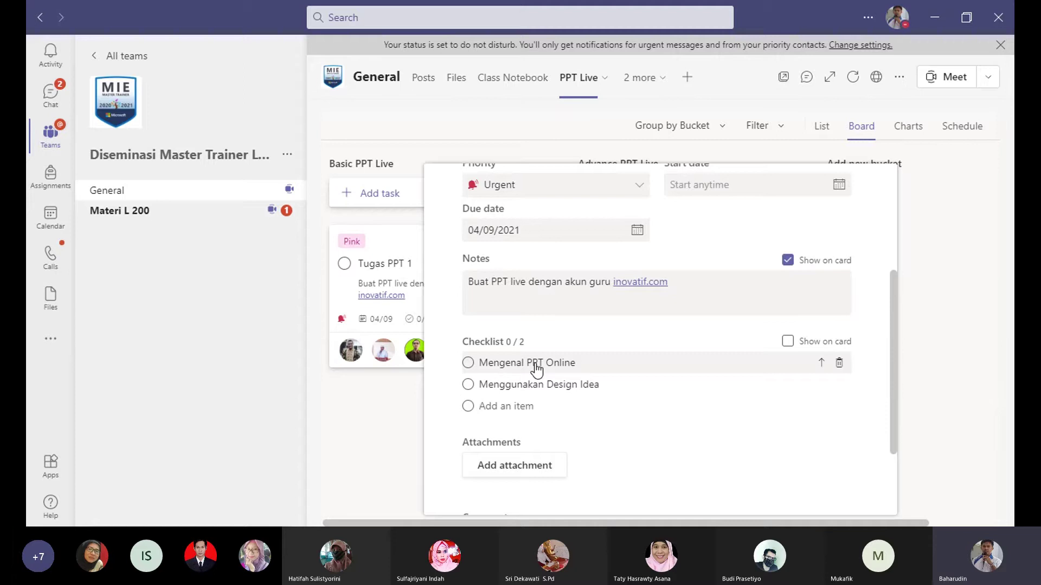
# Step: Add a third checklist item, "Memanfaatkan Fitur Subtitle", to Tugas PPT 1
pyautogui.write('M')
pyautogui.write('em')
pyautogui.press('BackSpace')
pyautogui.write('manfa')
pyautogui.write('atkan ')
pyautogui.write('P')
pyautogui.write('itur ')
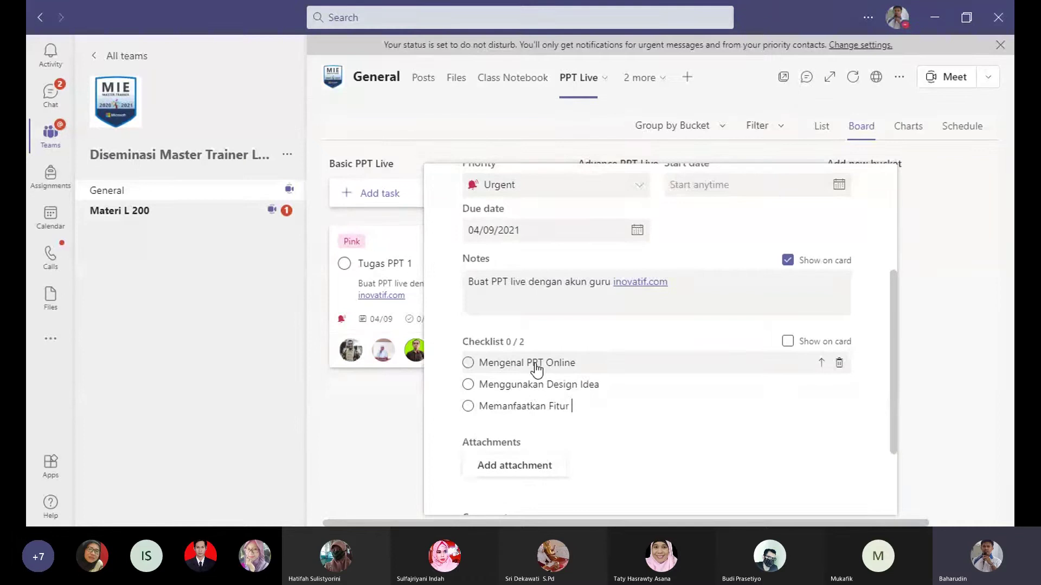
pyautogui.write('Subtitle')
pyautogui.press('Return')
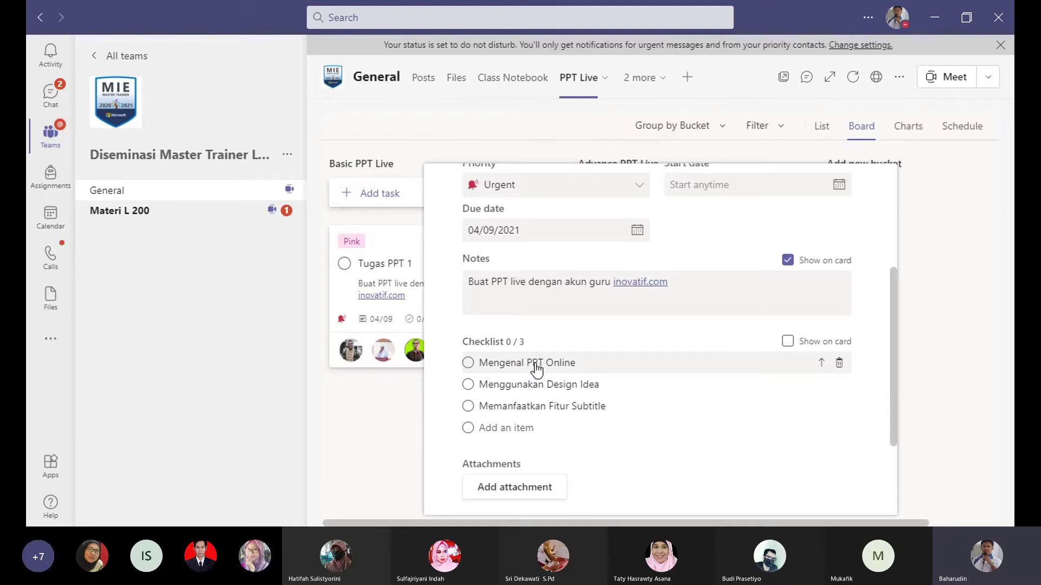
pyautogui.write('Mer')
pyautogui.press('BackSpace')
pyautogui.press('BackSpace')
# Step: Write the comment "Silakan dikerja secara berkelompok dan buat laporannya masing item" on Tugas PPT 1 without sending it
pyautogui.scroll(-4, 531, 423)
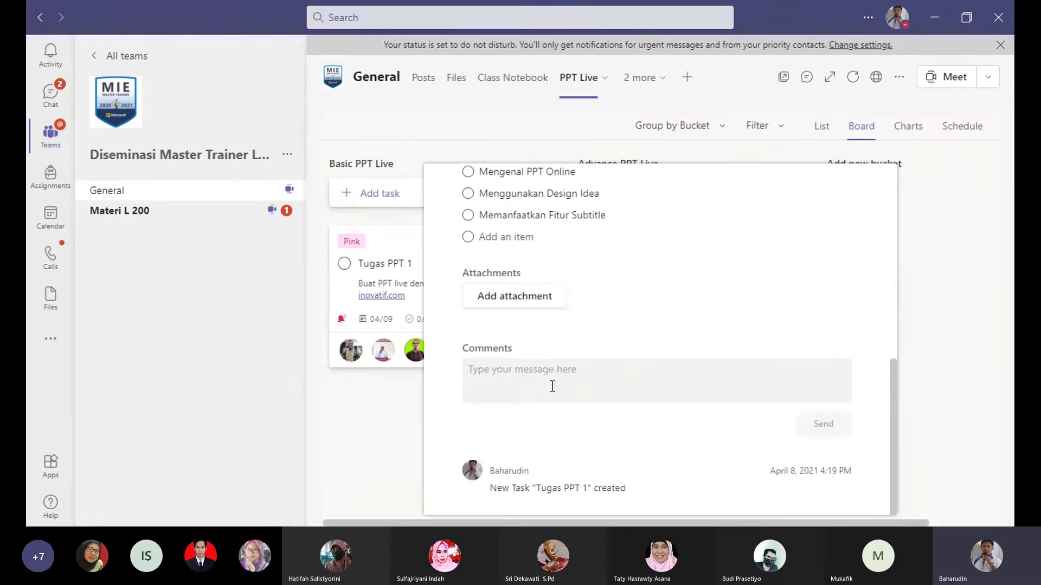
pyautogui.click(553, 374)
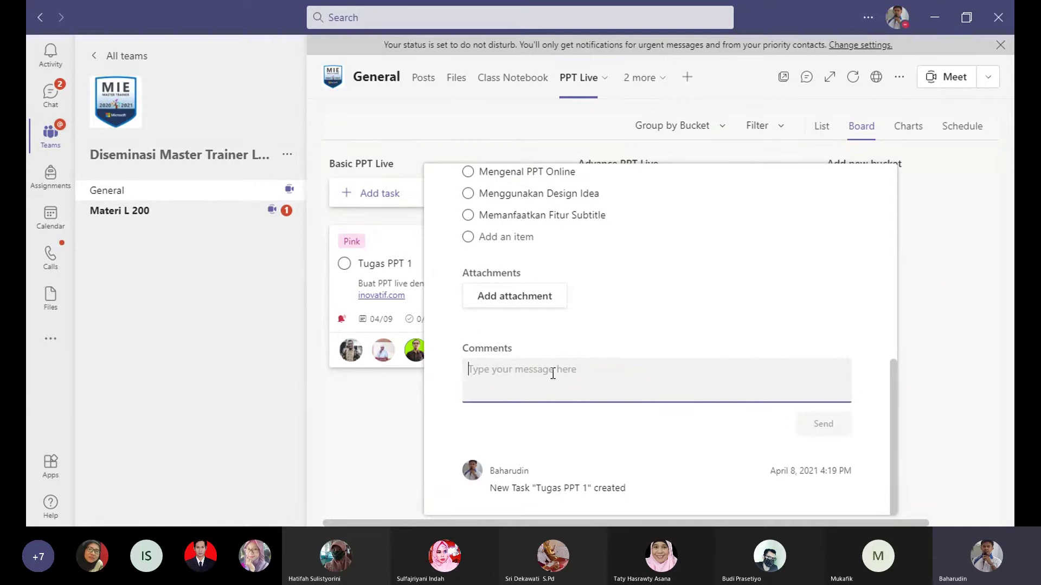
pyautogui.write('Si')
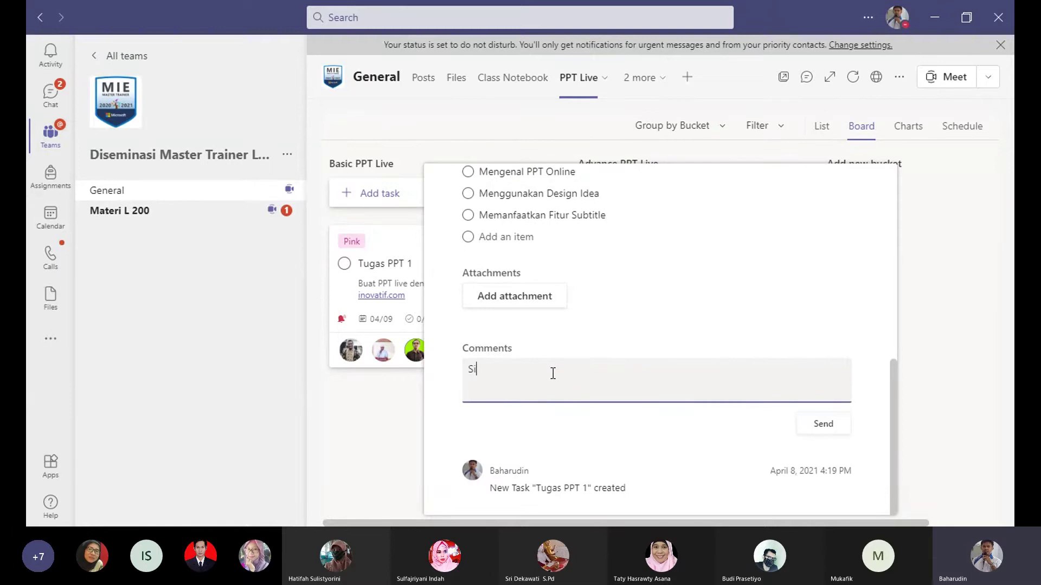
pyautogui.write('lakan dikerja secara berkelompok')
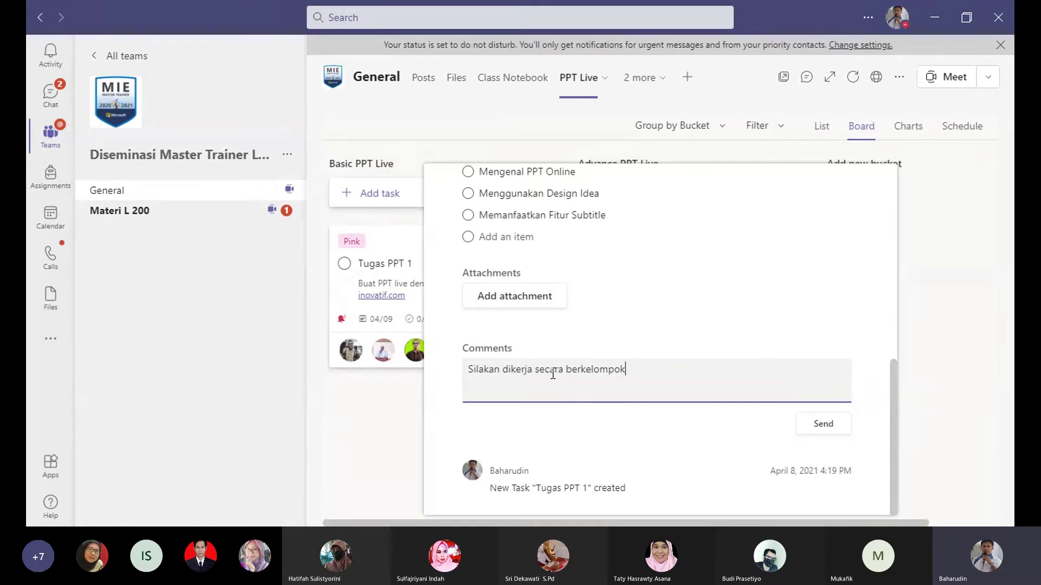
pyautogui.write(' dan buat laporannya masing ')
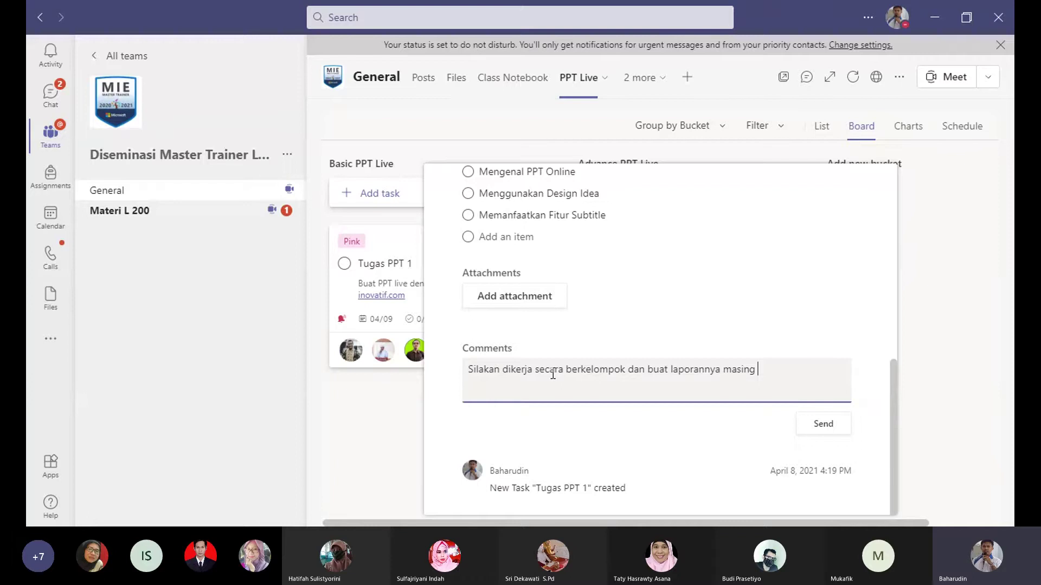
pyautogui.write('item')
# Step: Show the checklist instead of the notes on the Tugas PPT 1 card
pyautogui.scroll(1, 824, 440)
pyautogui.scroll(-1, 824, 441)
pyautogui.scroll(2, 825, 440)
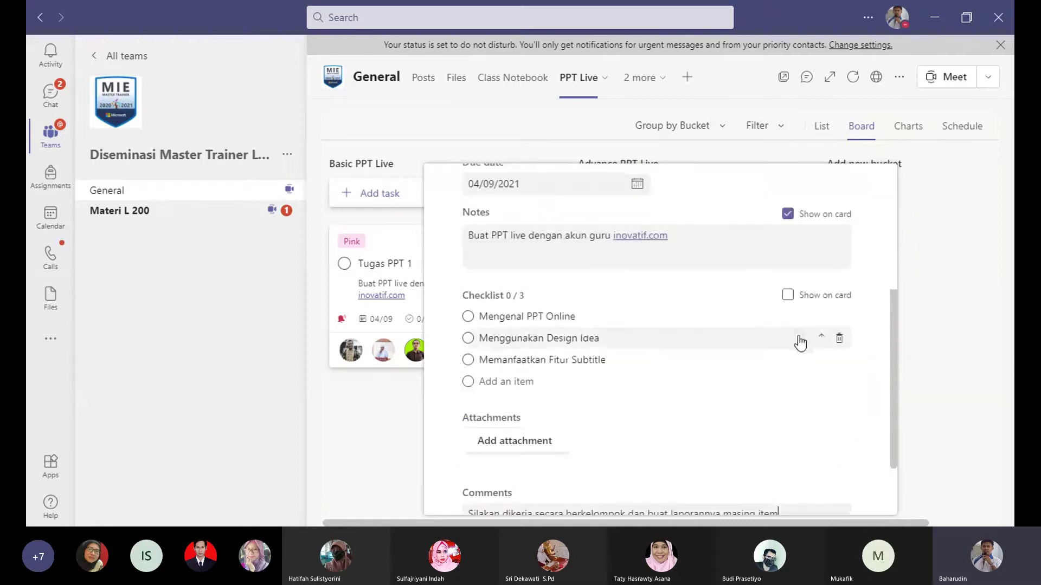
pyautogui.click(787, 294)
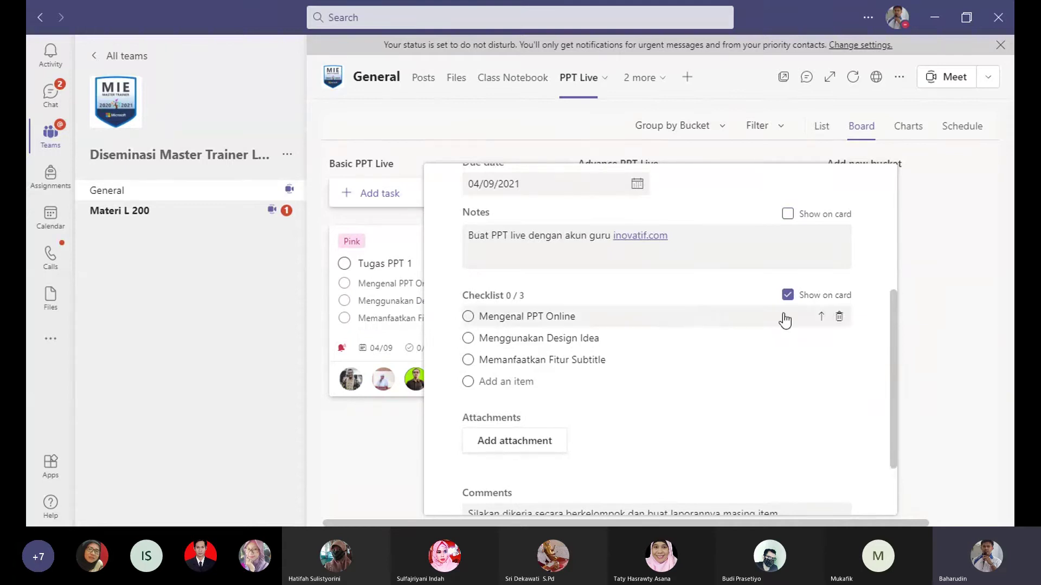
pyautogui.scroll(3, 776, 302)
pyautogui.scroll(-1, 774, 302)
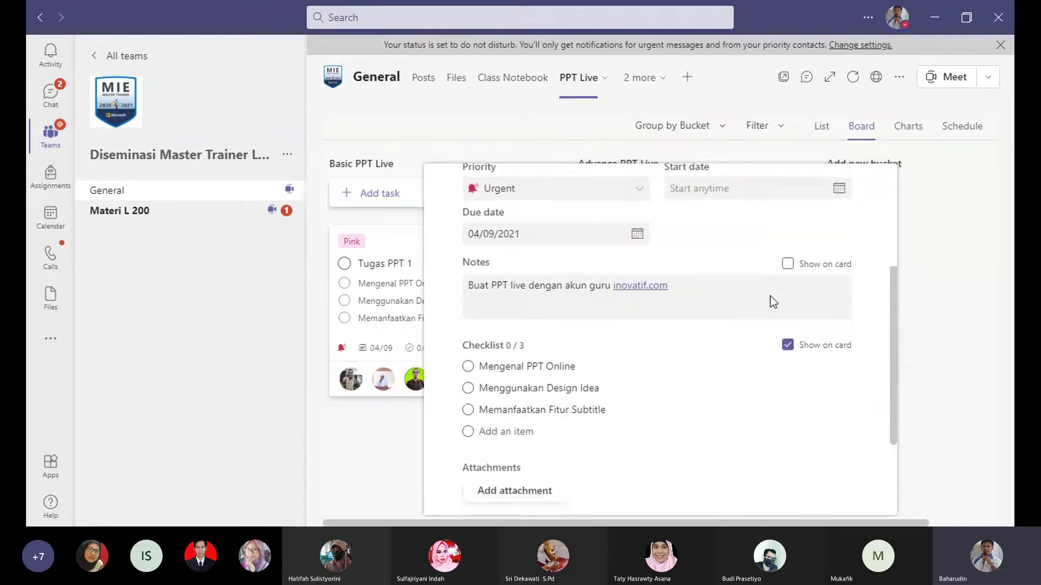
# Step: Send the drafted comment on Tugas PPT 1 and close the task details
pyautogui.scroll(-4, 585, 332)
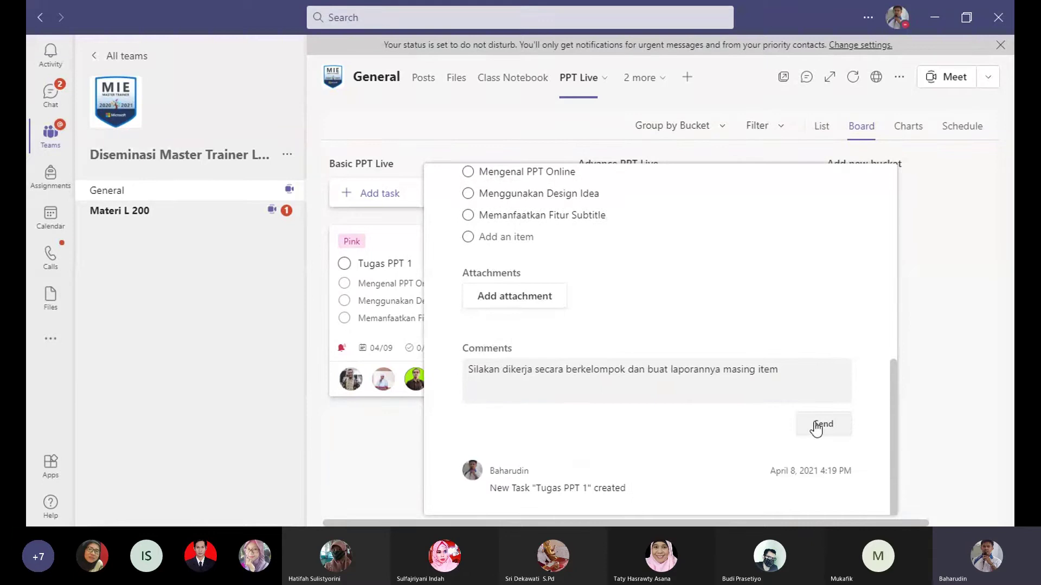
pyautogui.click(816, 426)
pyautogui.scroll(-2, 764, 347)
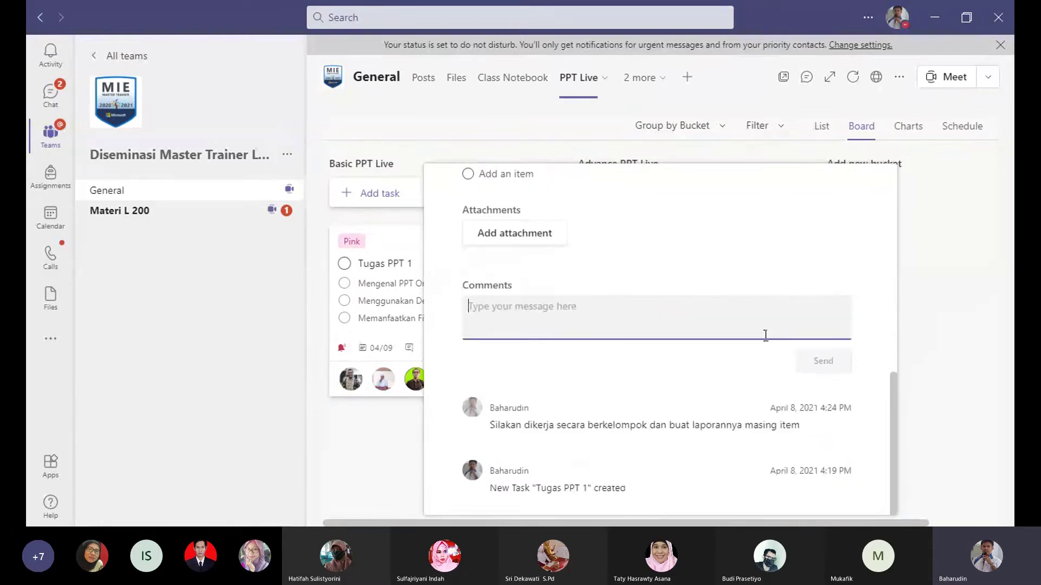
pyautogui.scroll(4, 770, 333)
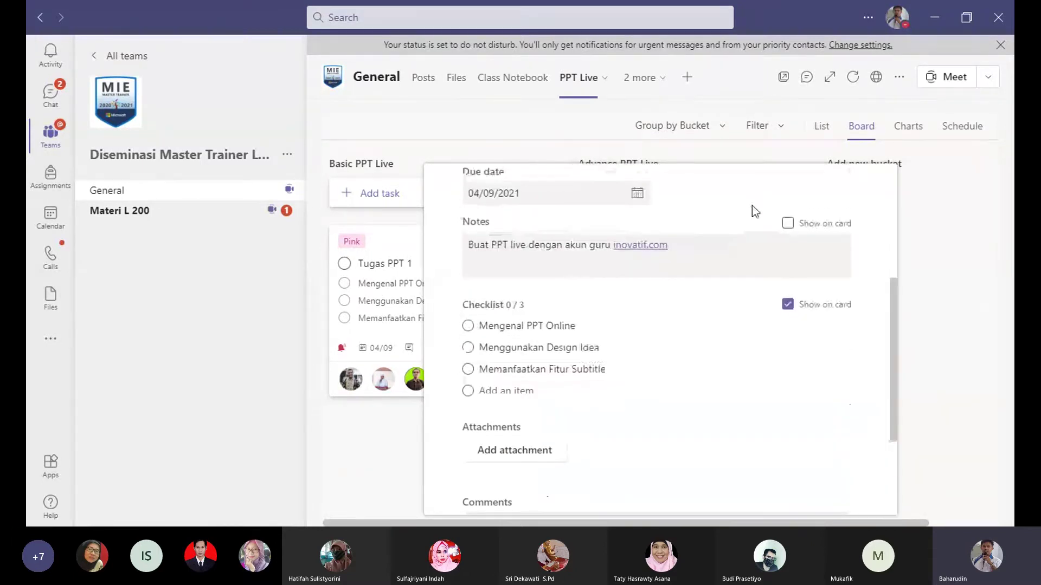
pyautogui.scroll(5, 752, 206)
pyautogui.click(870, 184)
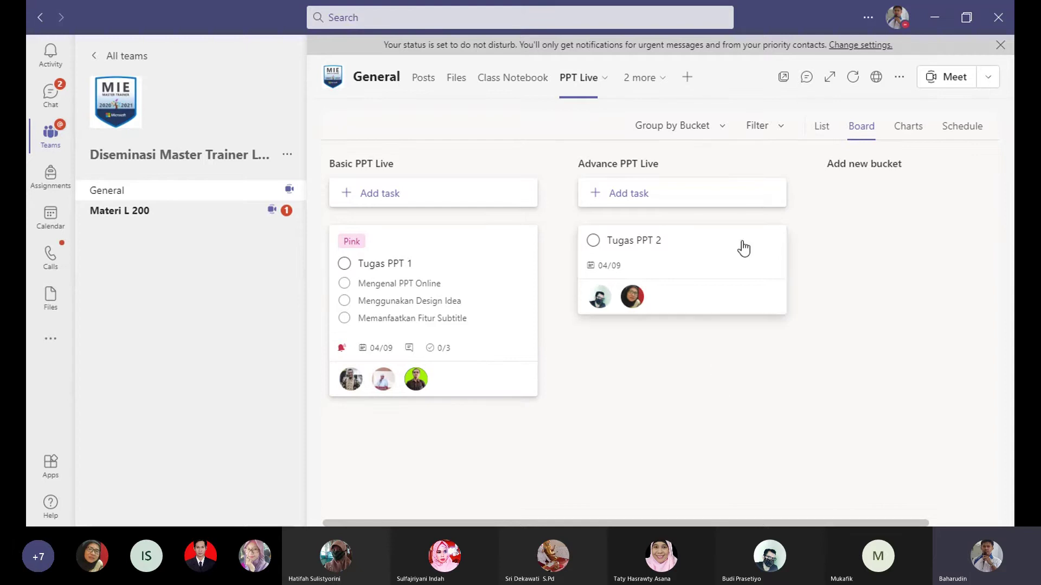
# Step: Open the Tugas PPT 2 task and assign it also to a team member whose name begins with I
pyautogui.click(714, 253)
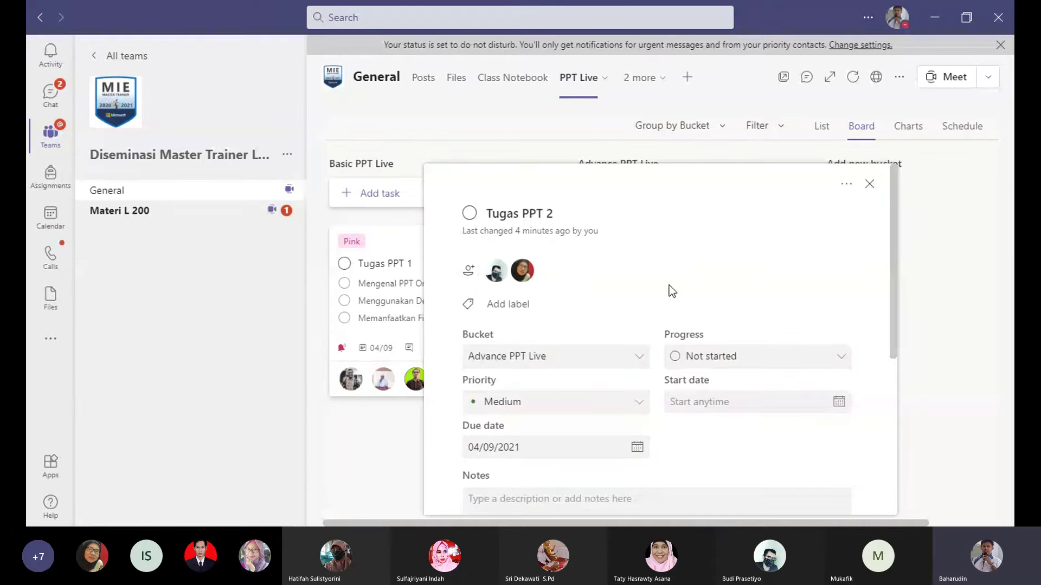
pyautogui.click(469, 271)
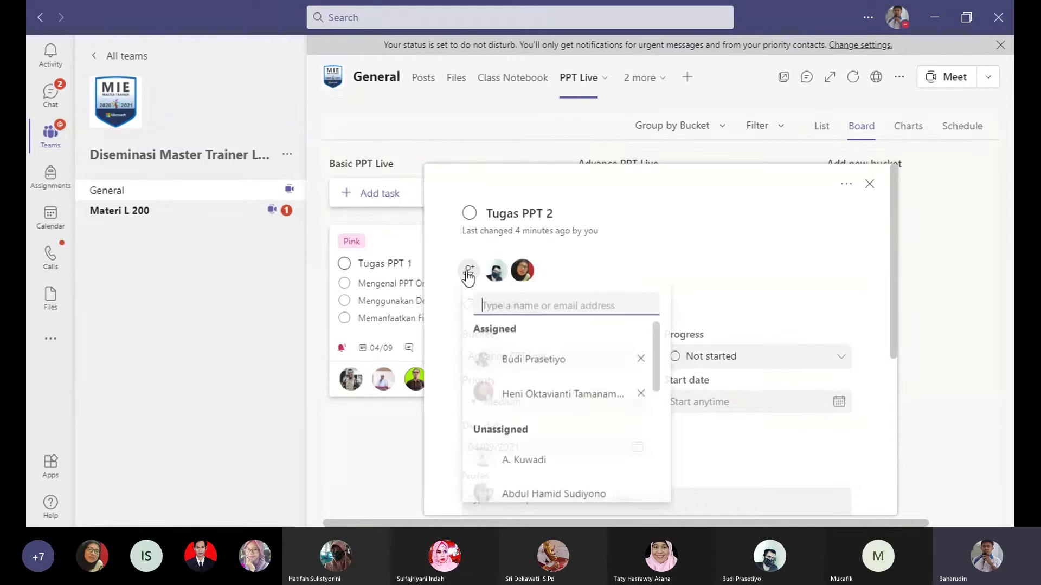
pyautogui.scroll(-3, 555, 388)
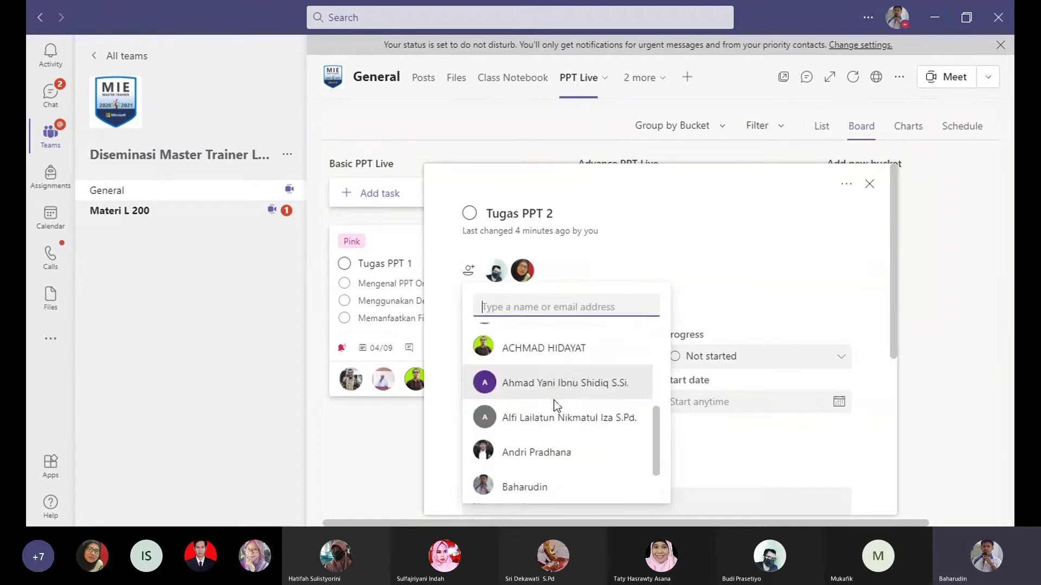
pyautogui.scroll(-2, 555, 404)
pyautogui.scroll(-5, 564, 418)
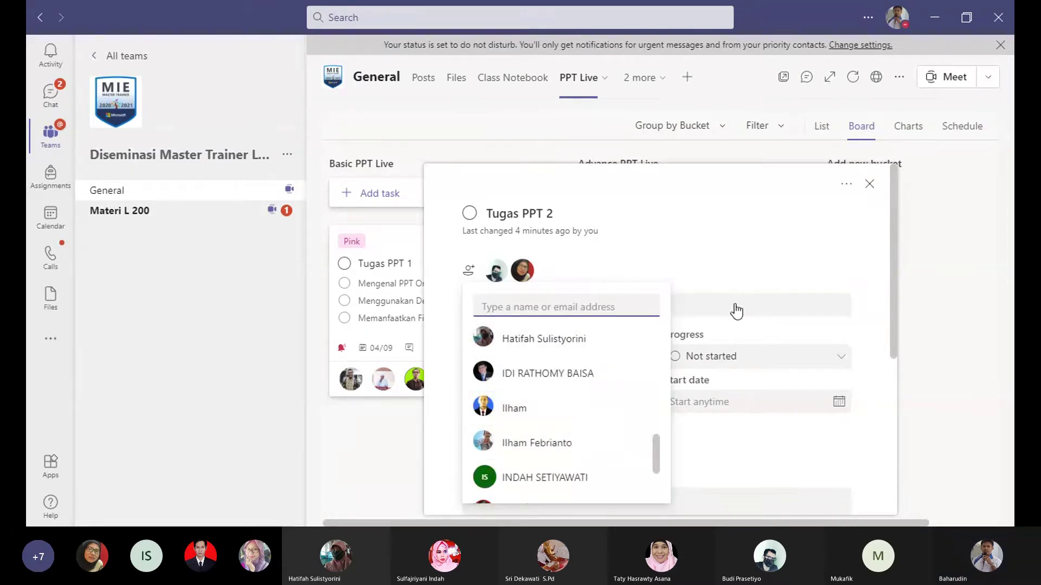
pyautogui.click(515, 407)
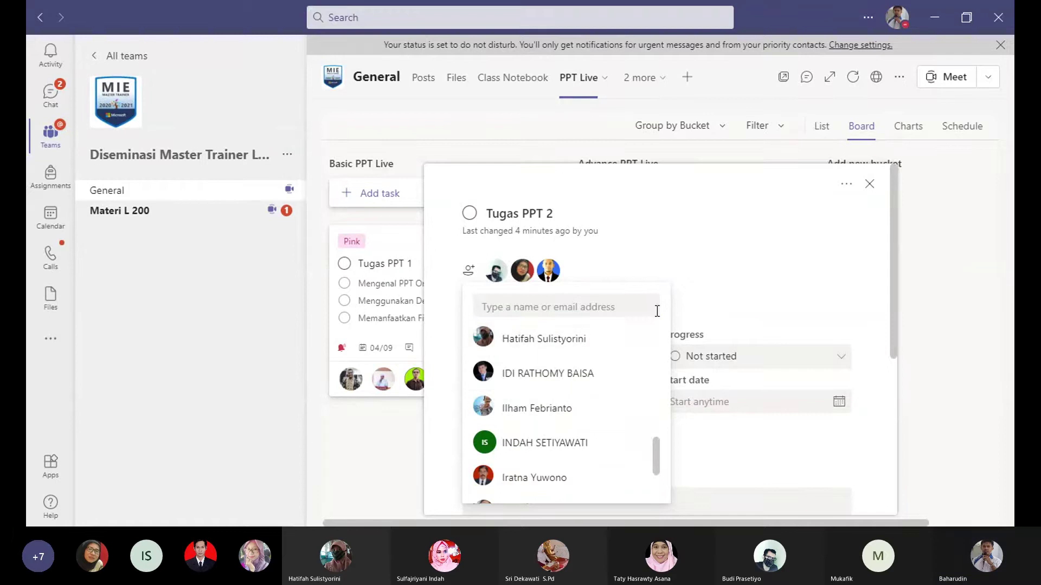
pyautogui.click(747, 297)
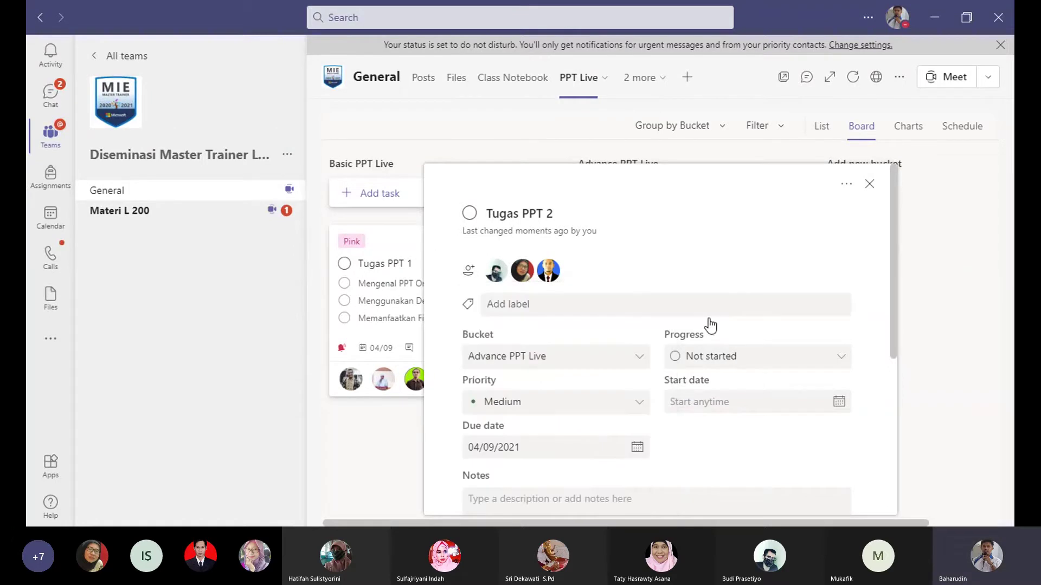
# Step: Label Tugas PPT 2 with Dark green and remove the Blue label picked first
pyautogui.click(572, 303)
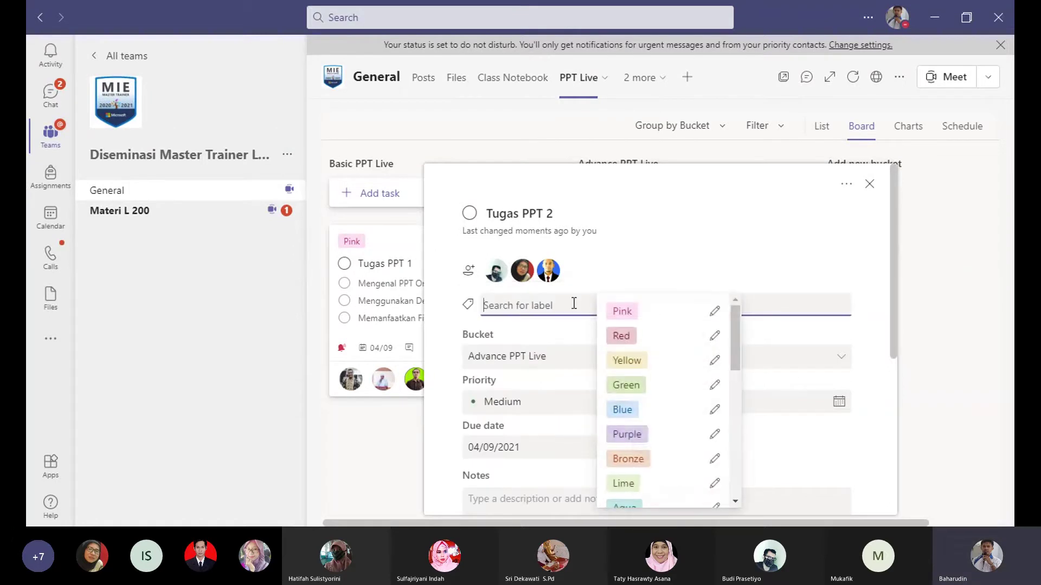
pyautogui.click(629, 411)
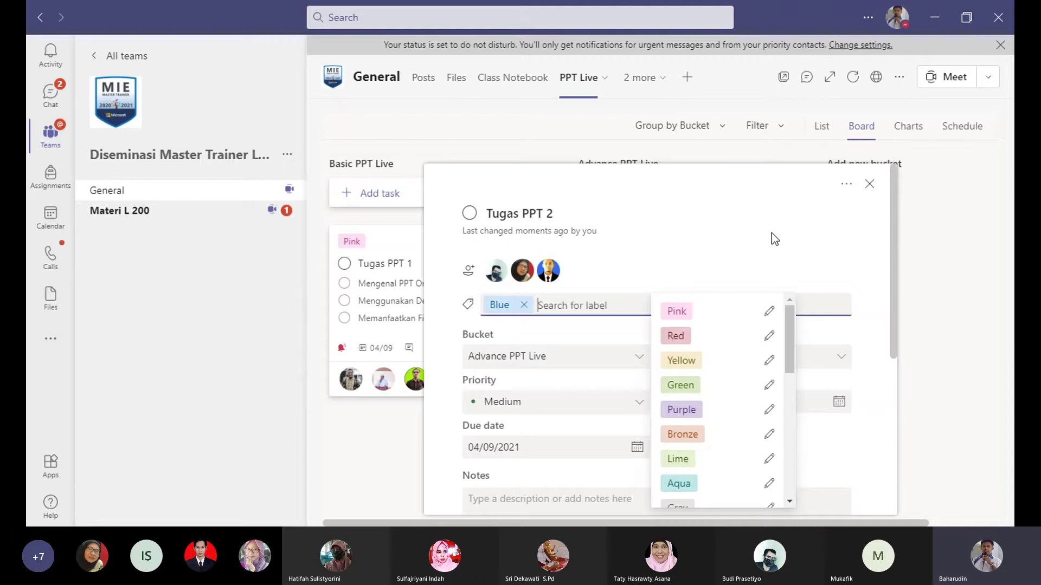
pyautogui.moveTo(789, 337); pyautogui.dragTo(786, 479)
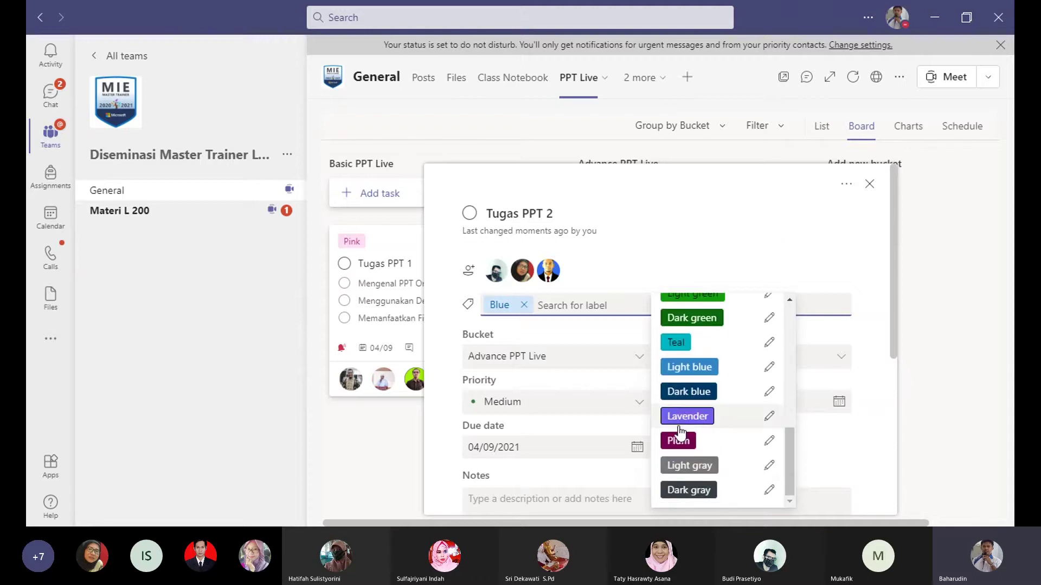
pyautogui.click(690, 320)
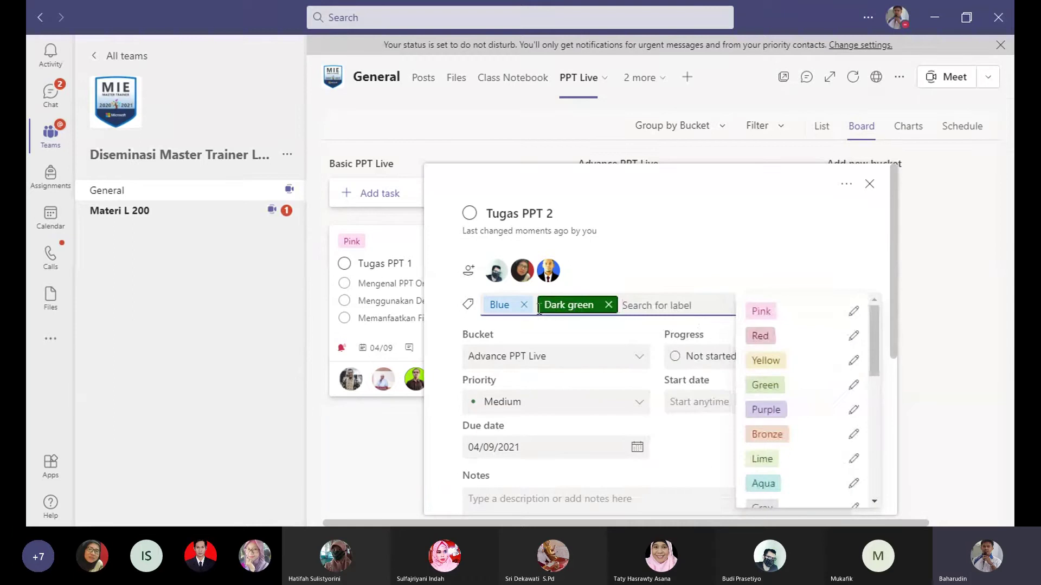
pyautogui.click(524, 304)
pyautogui.scroll(-2, 705, 326)
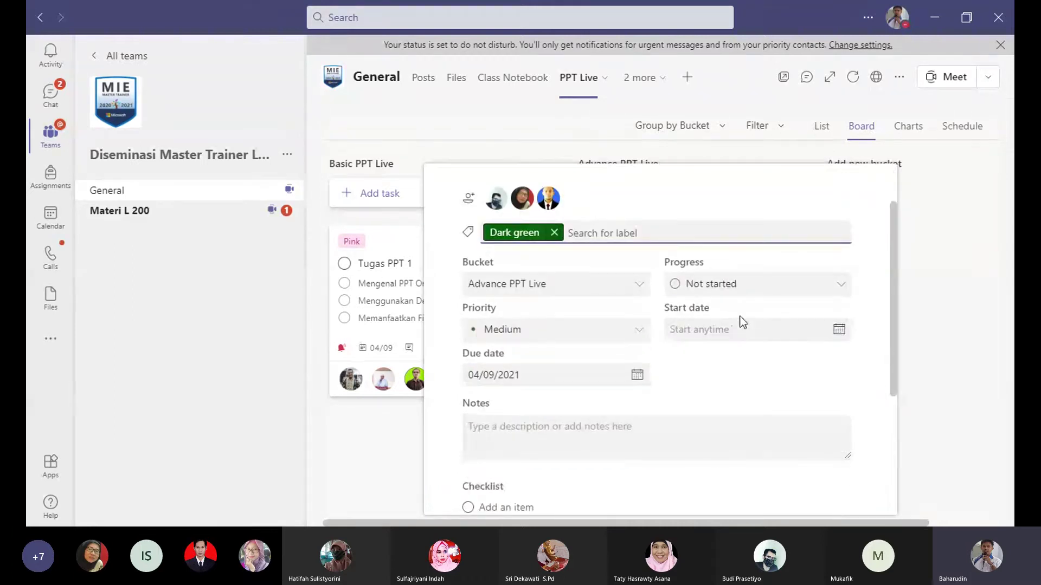
# Step: Set the Tugas PPT 2 task's priority to Important and its start date to 04/08/2021
pyautogui.click(634, 342)
pyautogui.click(529, 382)
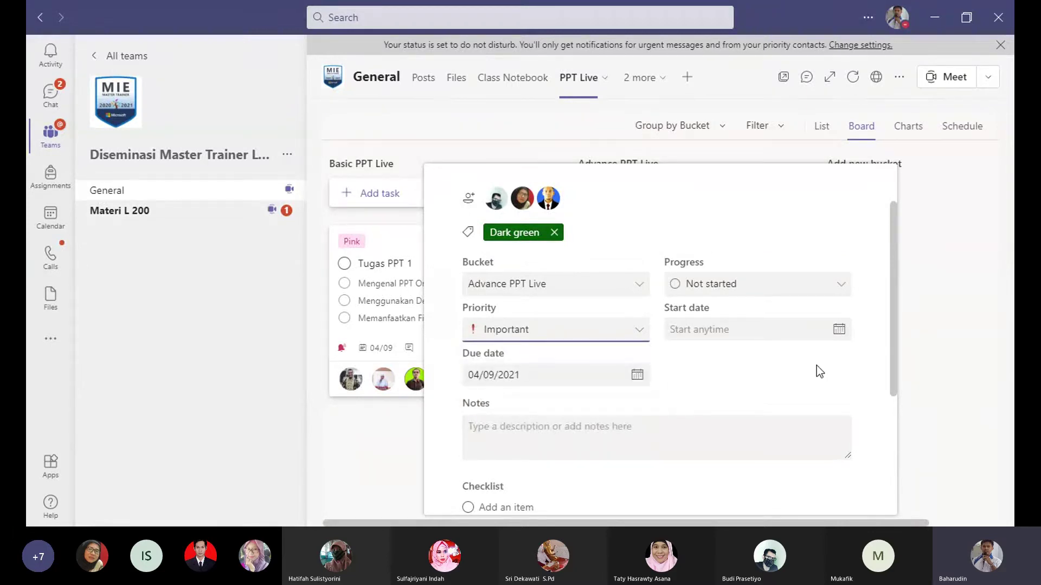
pyautogui.scroll(-1, 820, 372)
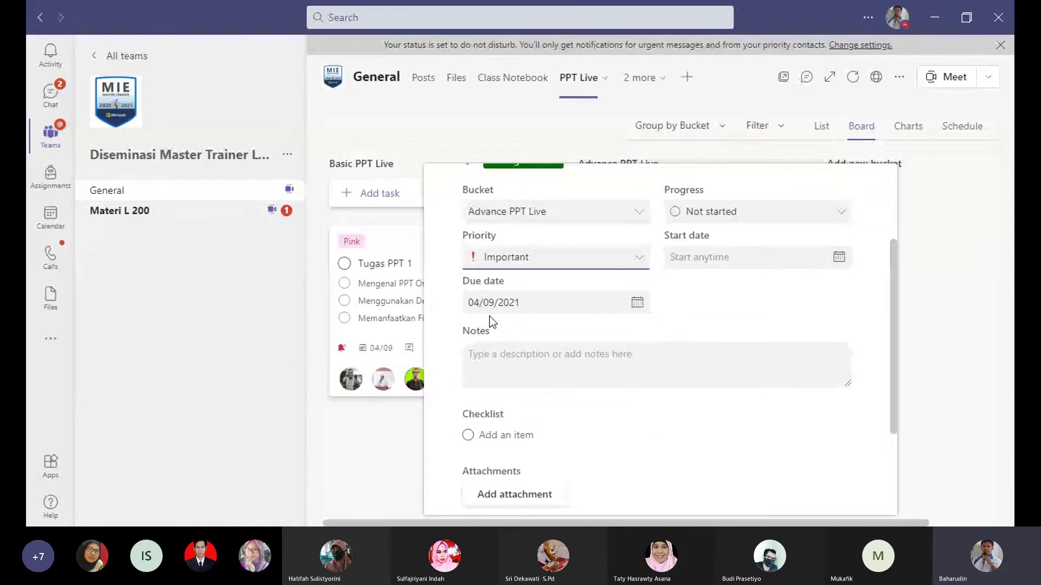
pyautogui.click(839, 259)
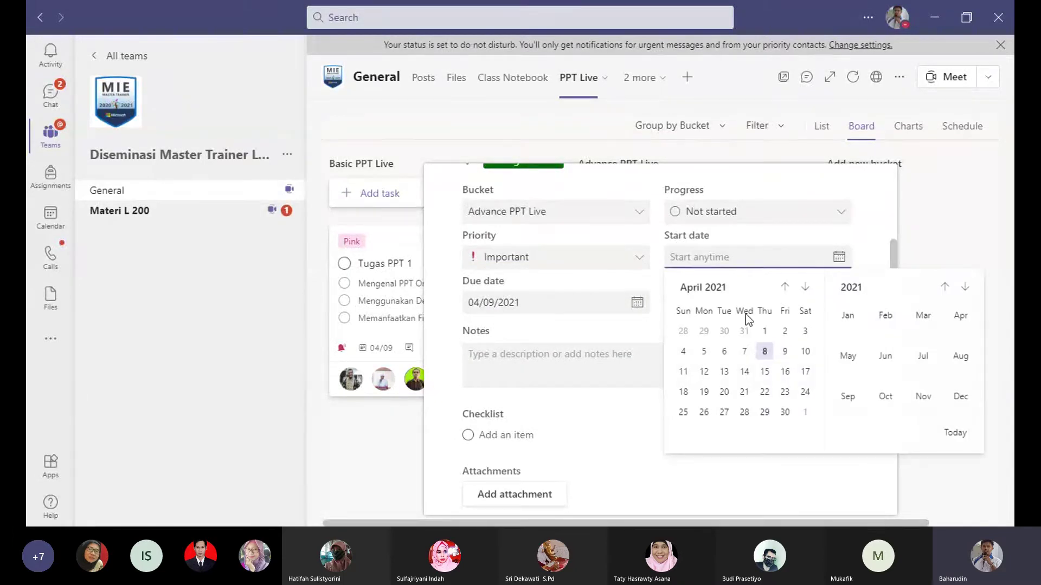
pyautogui.click(764, 351)
# Step: Add the checklist item "Merekam dengan PPT Online" to the Tugas PPT 2 task
pyautogui.scroll(-1, 739, 349)
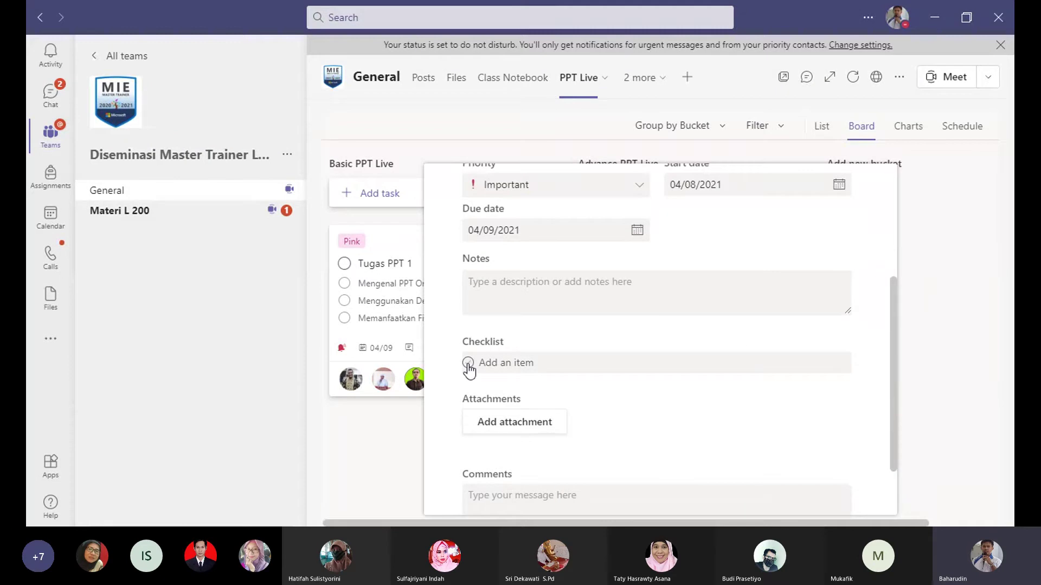
pyautogui.click(502, 366)
pyautogui.write('Merekeam dengan PPT Online')
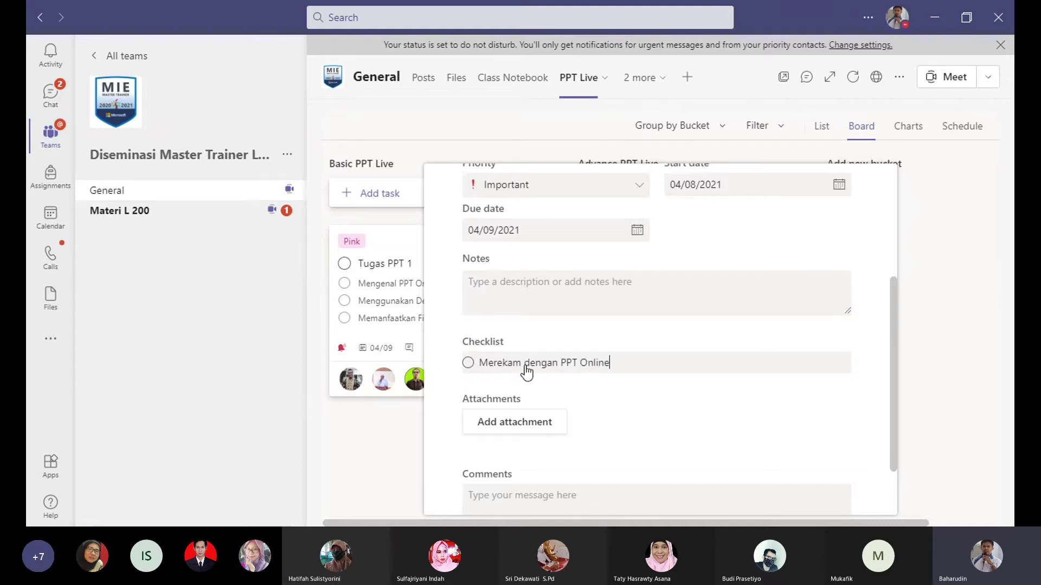
pyautogui.press('Return')
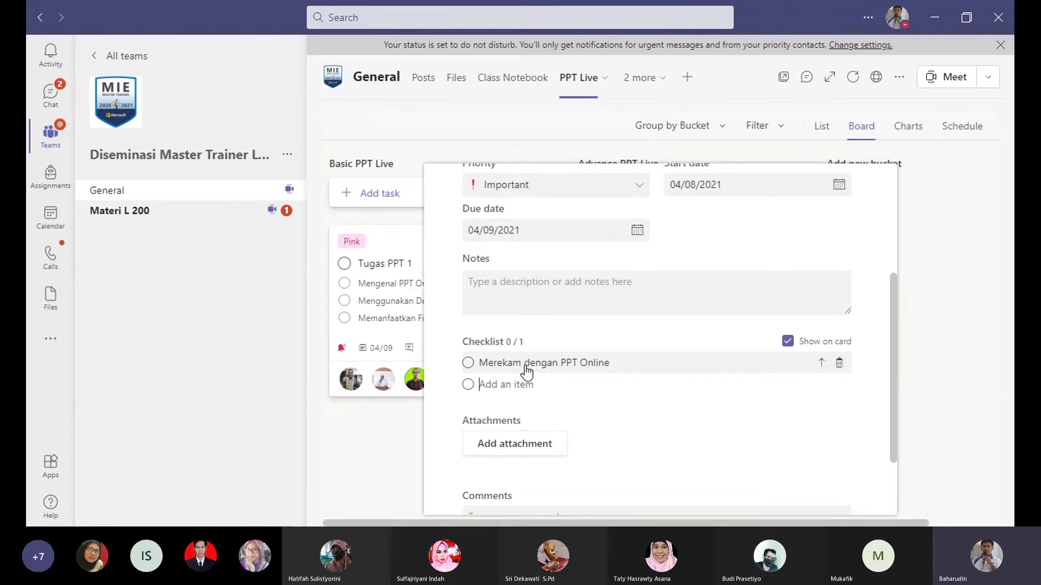
# Step: Add a second checklist item, "Menggunakan Fitur Present Live", to the Tugas PPT 2 task
pyautogui.write('Me')
pyautogui.write('ggu')
pyautogui.press('BackSpace')
pyautogui.press('BackSpace')
pyautogui.press('BackSpace')
pyautogui.write('engg')
pyautogui.press('BackSpace')
pyautogui.press('BackSpace')
pyautogui.press('BackSpace')
pyautogui.press('BackSpace')
pyautogui.write('nggunakan Fitur slide')
pyautogui.press('BackSpace')
pyautogui.press('BackSpace')
pyautogui.press('BackSpace')
pyautogui.press('BackSpace')
pyautogui.press('BackSpace')
pyautogui.write('Slide')
pyautogui.hotkey('ctrl', 'shift', 'Left')
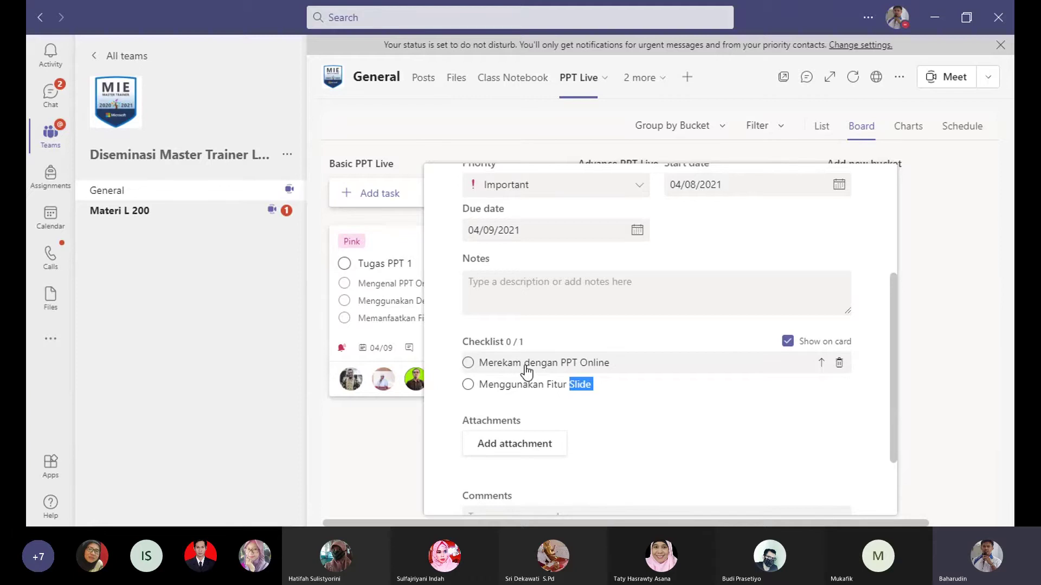
pyautogui.write('Present Live')
pyautogui.scroll(-3, 527, 369)
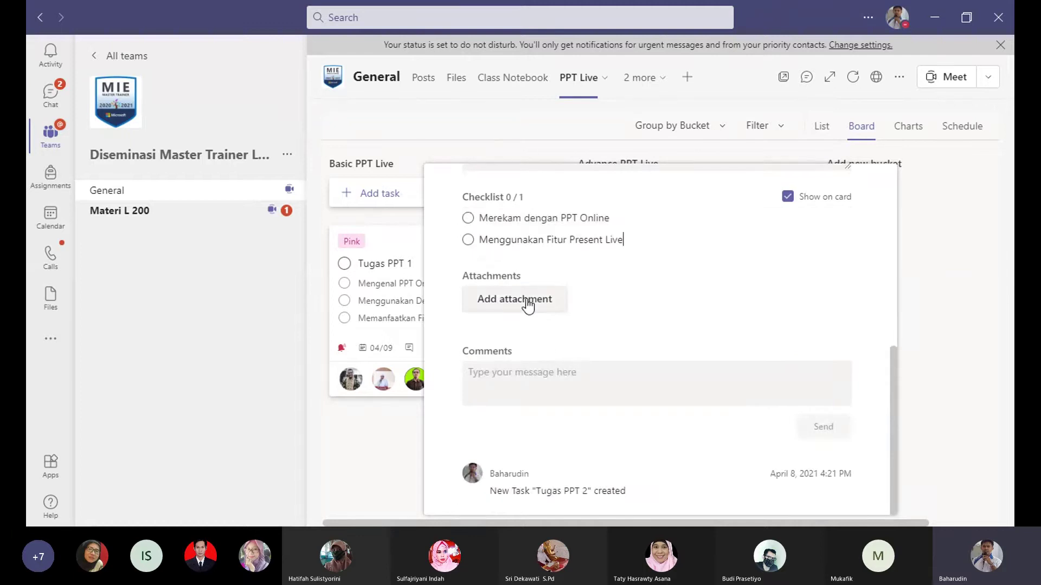
pyautogui.press('Return')
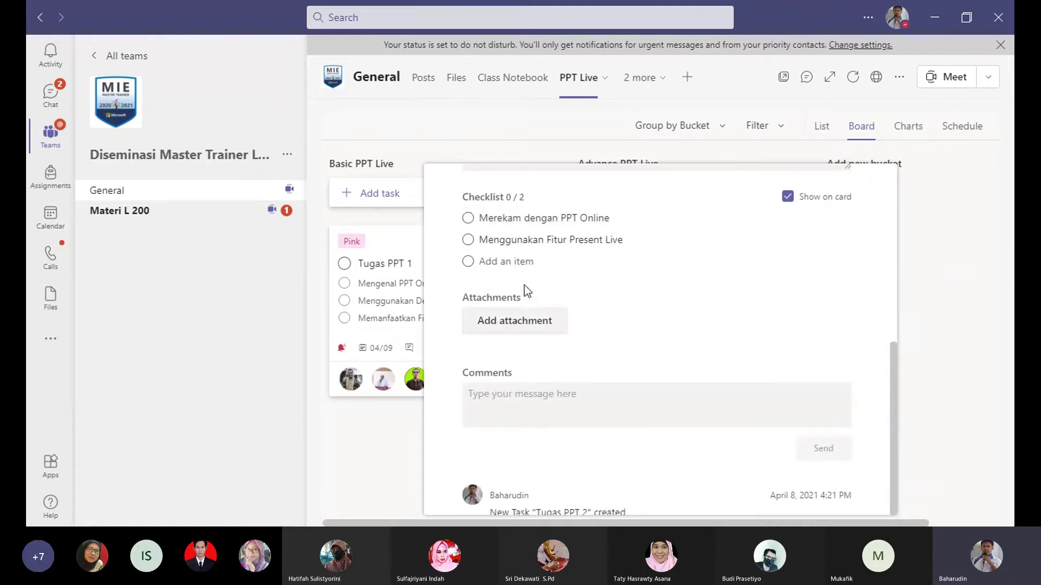
# Step: Show the available attachment types for the Tugas PPT 2 task
pyautogui.click(520, 326)
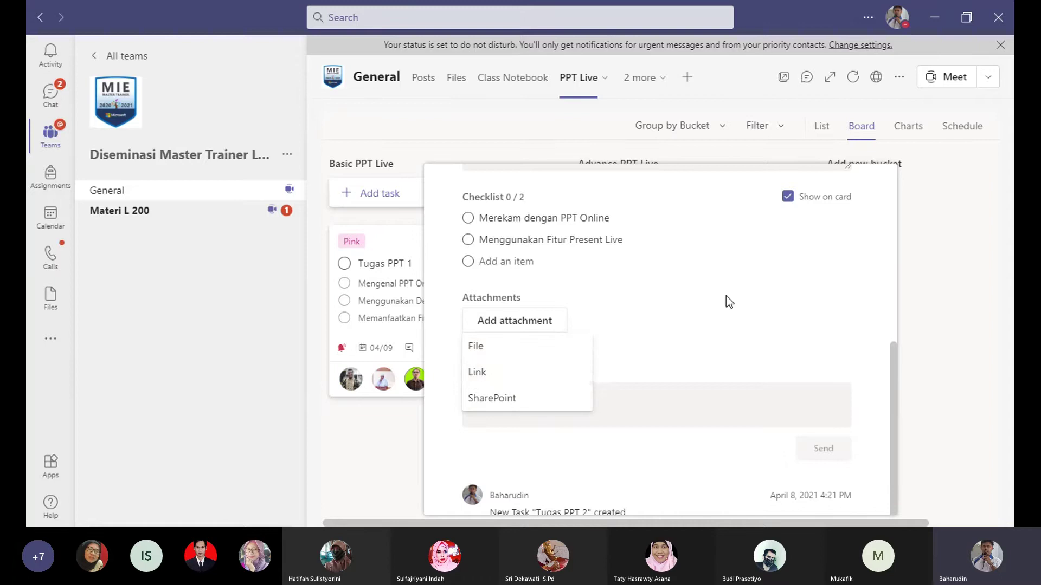
# Step: Attach the file "Modul 2 - PowerPoint Online dan Microsoft Stream" from the DISEMINASI LV 200 folder to the Tugas PPT 2 task
pyautogui.click(549, 347)
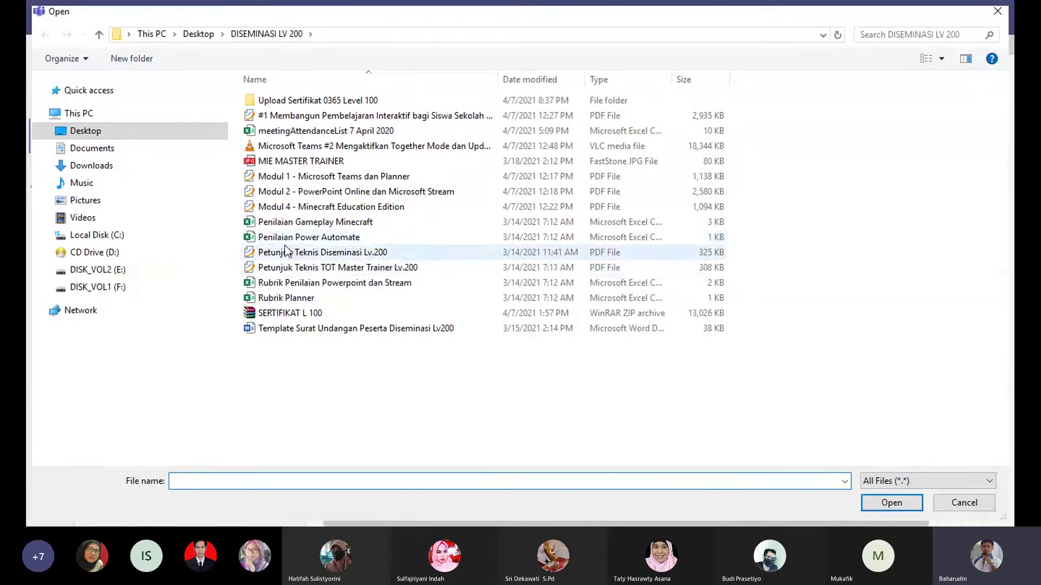
pyautogui.click(298, 194)
pyautogui.click(884, 501)
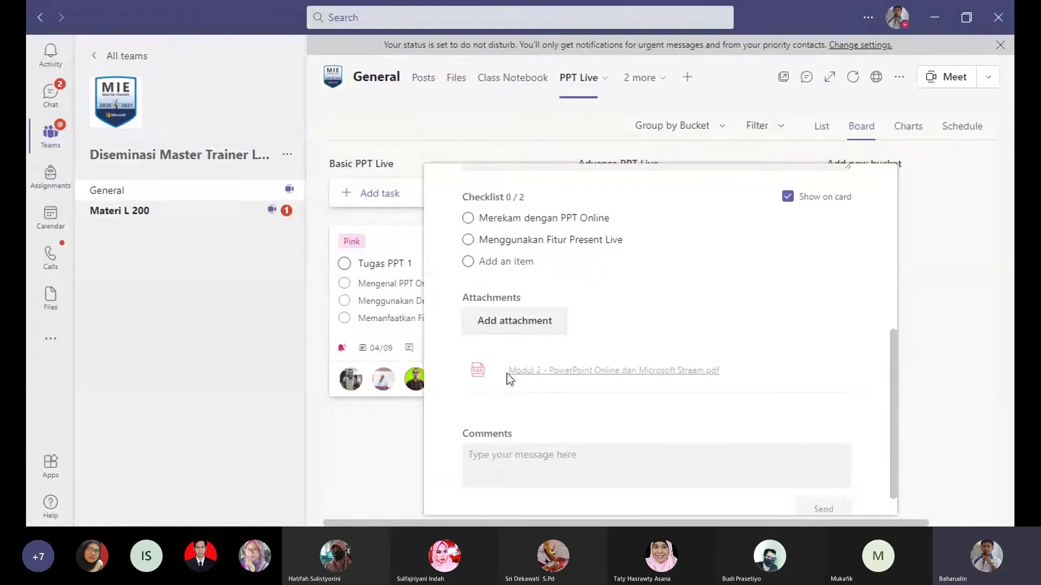
# Step: Review the Tugas PPT 2 task's details, checklist and uploaded attachment
pyautogui.scroll(-2, 879, 361)
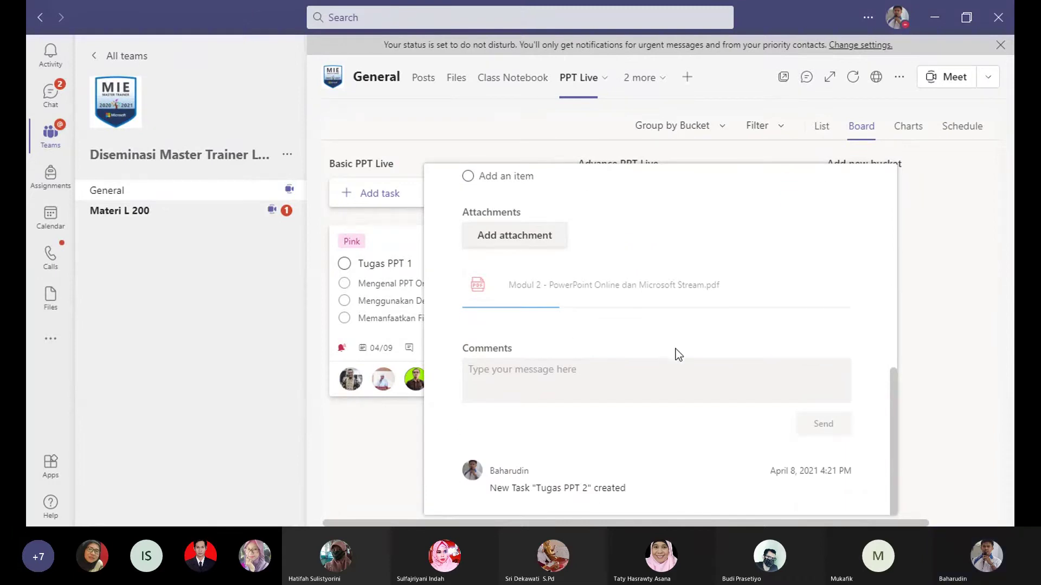
pyautogui.scroll(2, 675, 349)
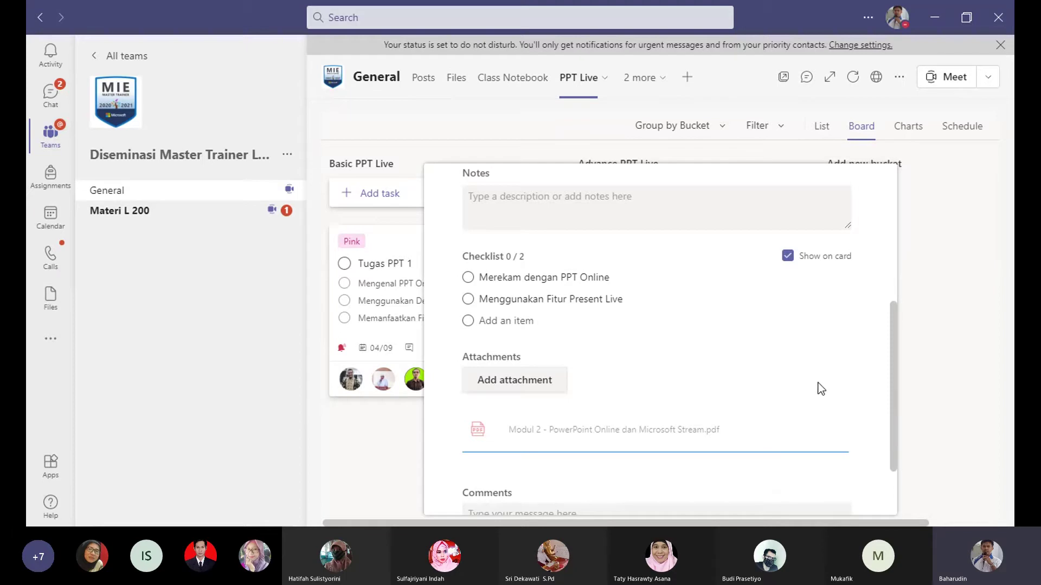
pyautogui.scroll(4, 590, 312)
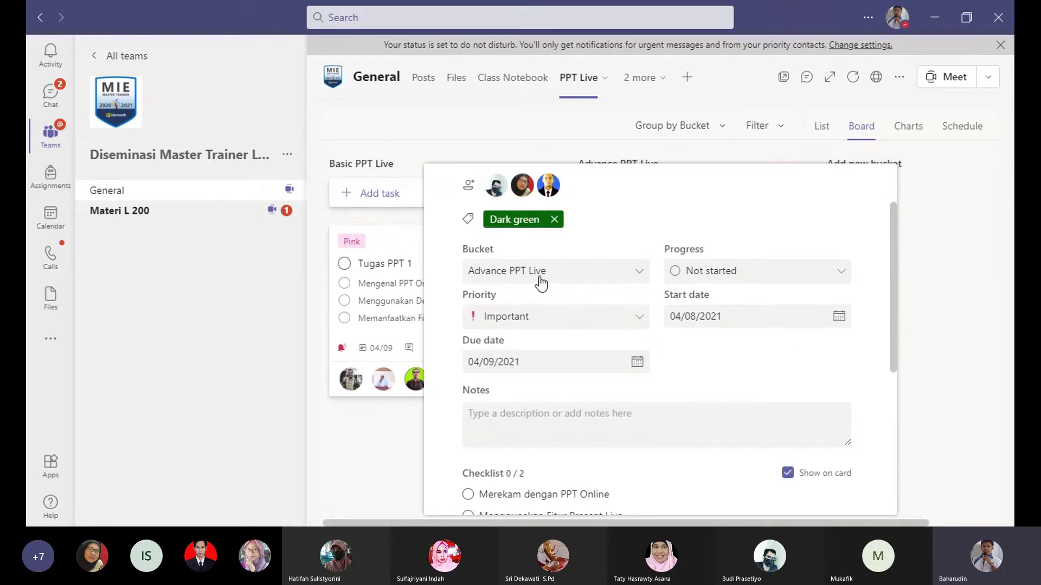
pyautogui.scroll(-5, 634, 288)
pyautogui.scroll(-2, 631, 288)
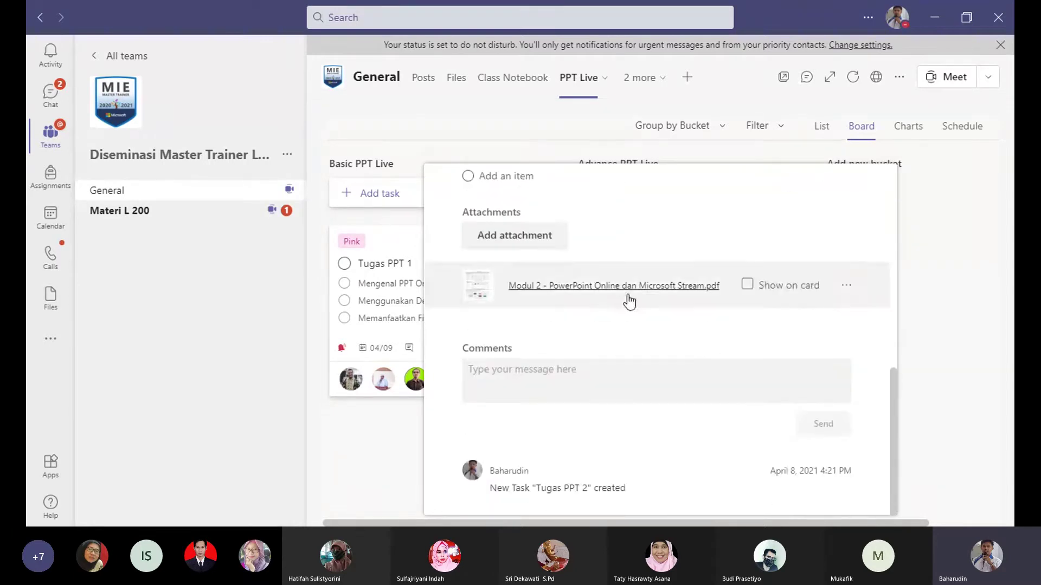
pyautogui.moveTo(895, 412); pyautogui.dragTo(877, 220)
pyautogui.scroll(1, 873, 226)
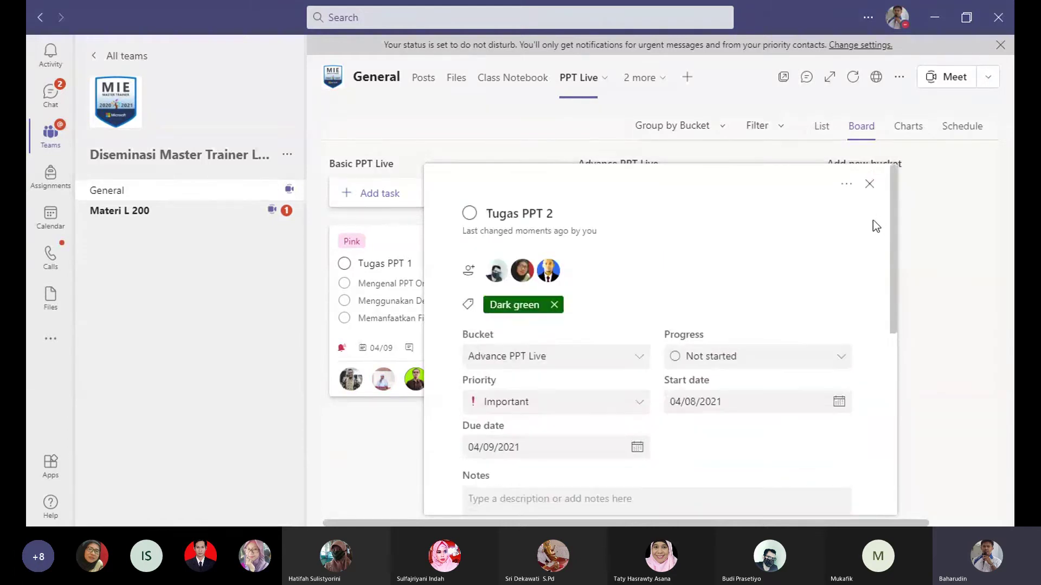
# Step: Show the Modul 2 PDF attachment on the Tugas PPT 2 card and close the task details
pyautogui.scroll(-6, 885, 255)
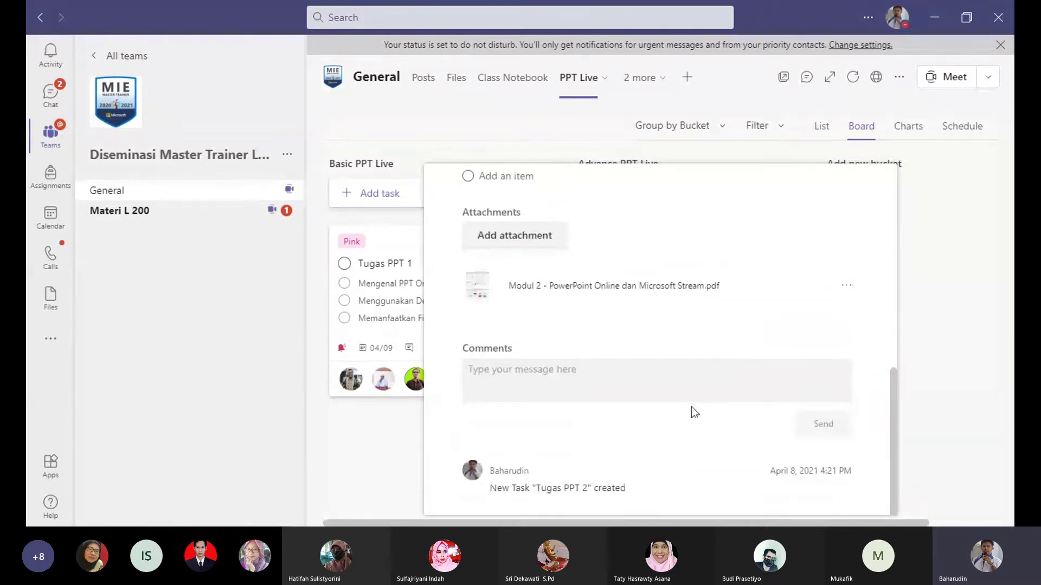
pyautogui.scroll(1, 609, 465)
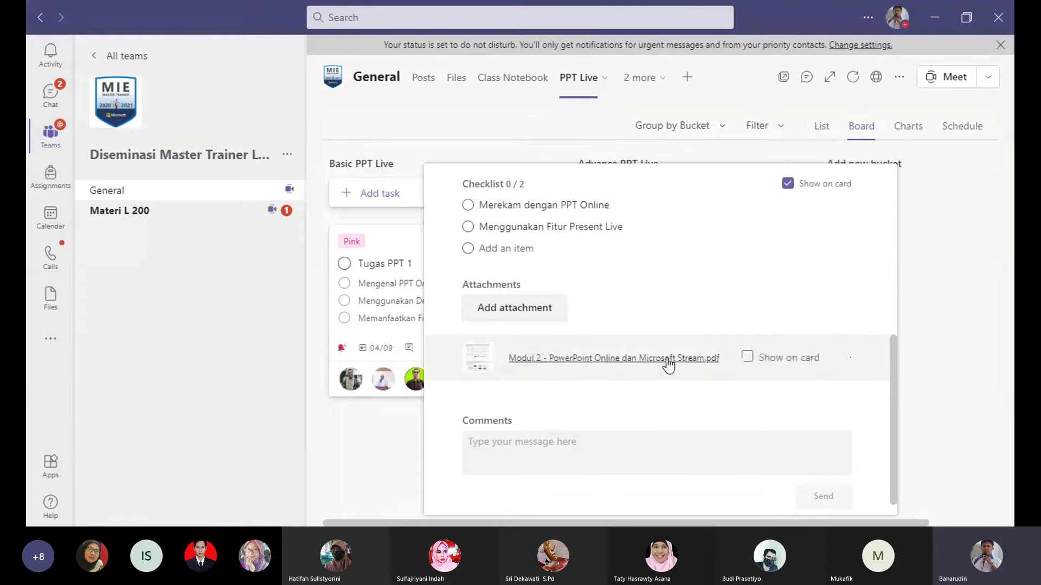
pyautogui.click(747, 359)
pyautogui.scroll(4, 819, 361)
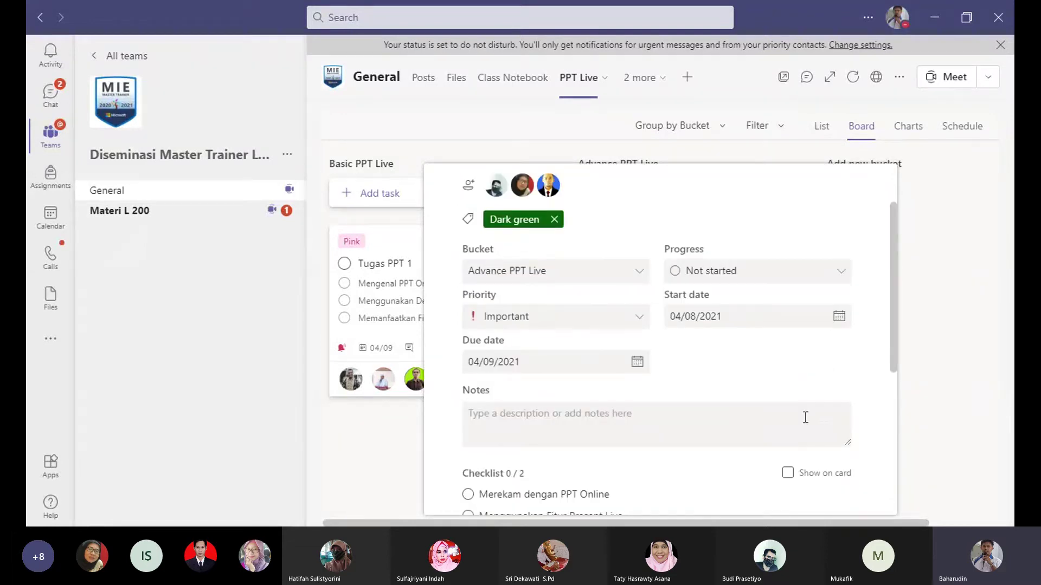
pyautogui.scroll(2, 805, 418)
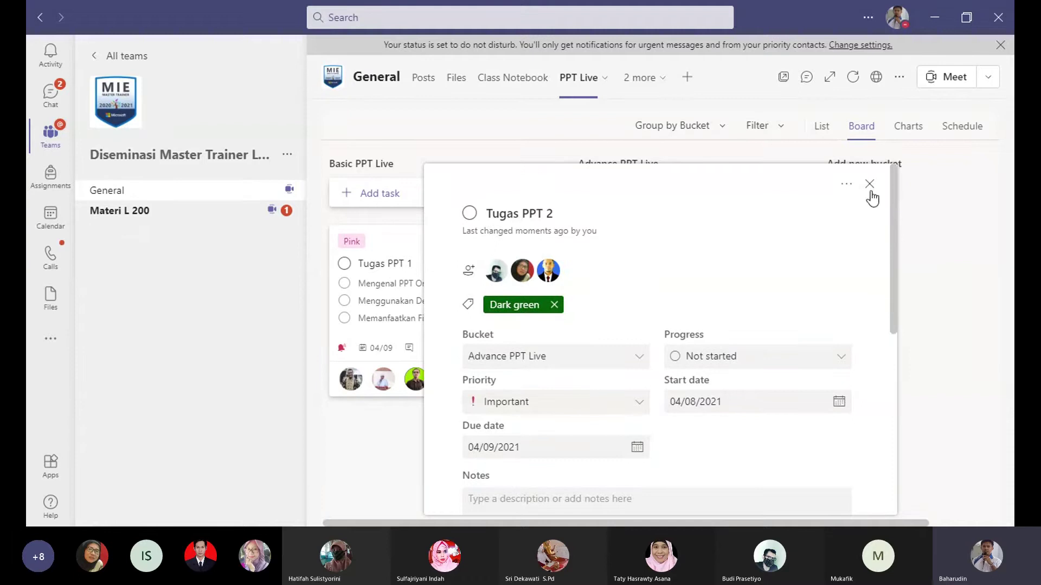
pyautogui.click(943, 204)
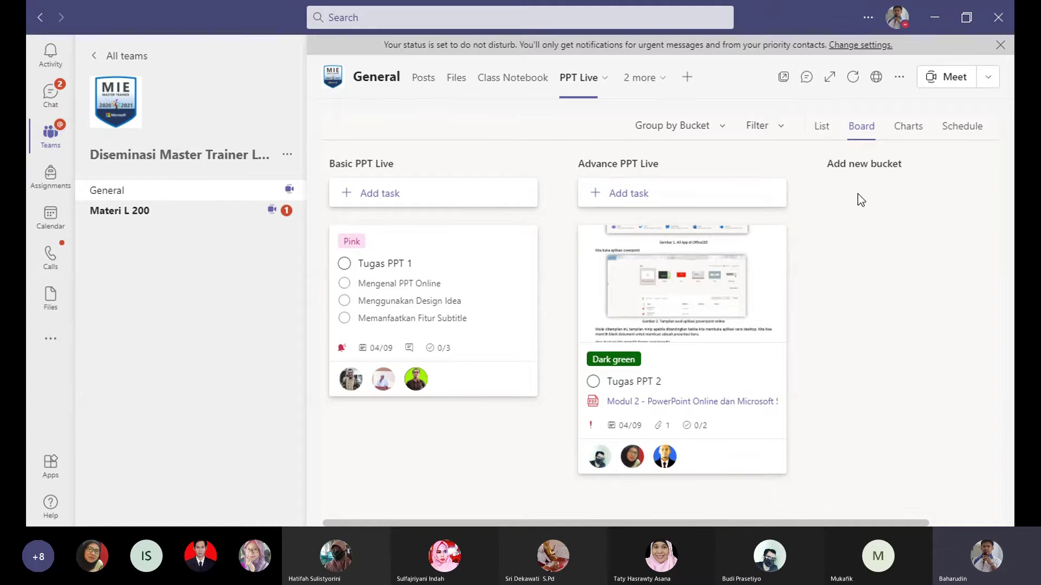
# Step: Add a new bucket named "Stream" to the PPT Live board
pyautogui.click(866, 172)
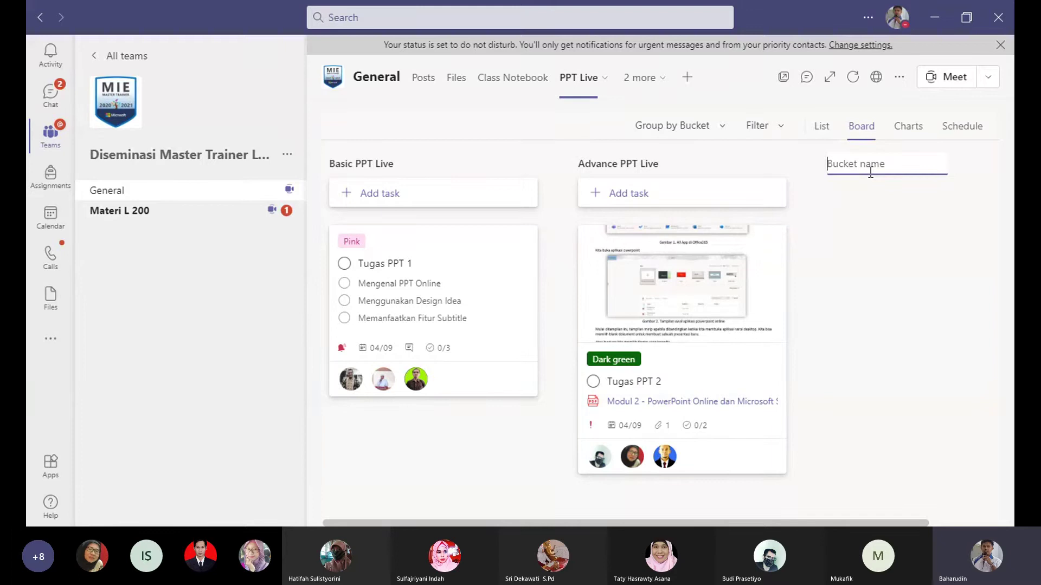
pyautogui.write('Streem')
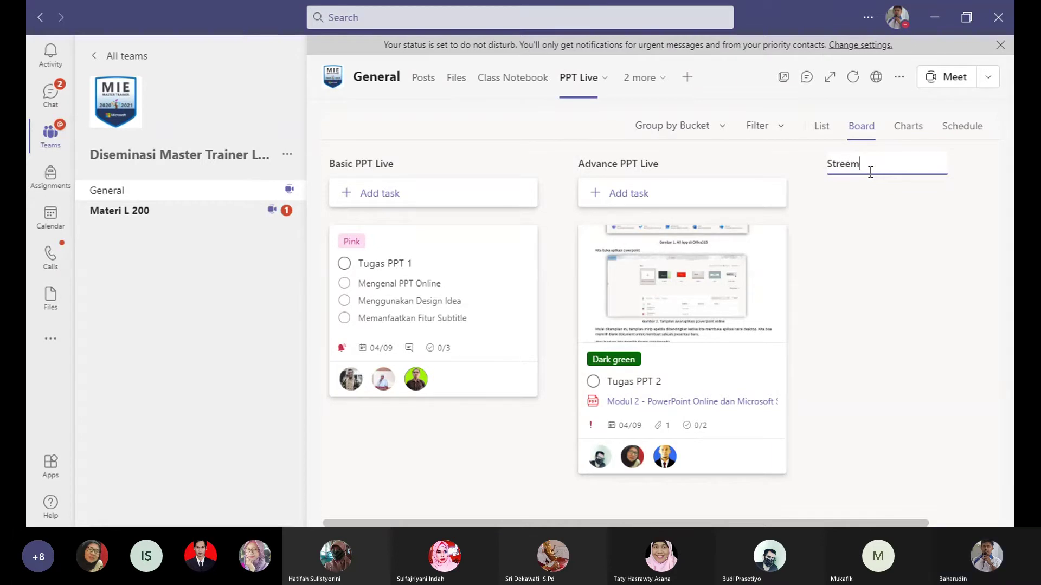
pyautogui.press('BackSpace')
pyautogui.press('BackSpace')
pyautogui.write('am')
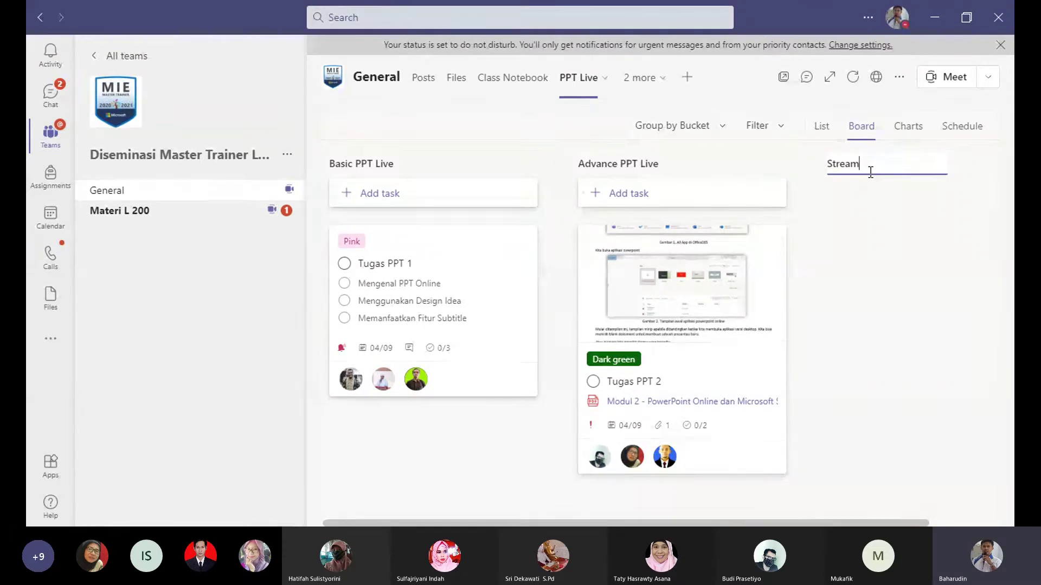
pyautogui.press('Return')
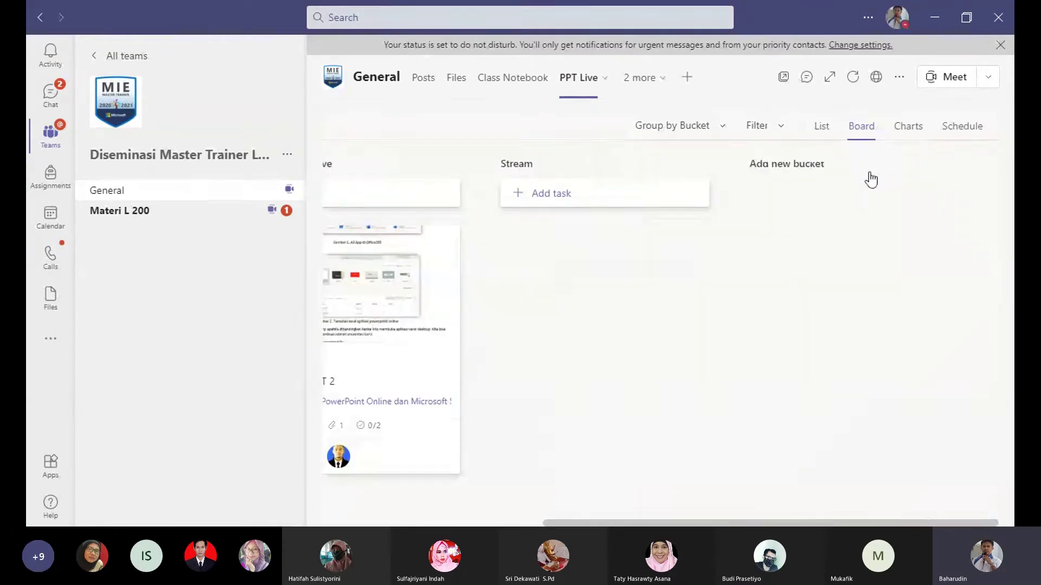
# Step: Create a task draft named "Menggunakan Stream" in the Stream bucket with a due date of April 10, 2021
pyautogui.click(594, 199)
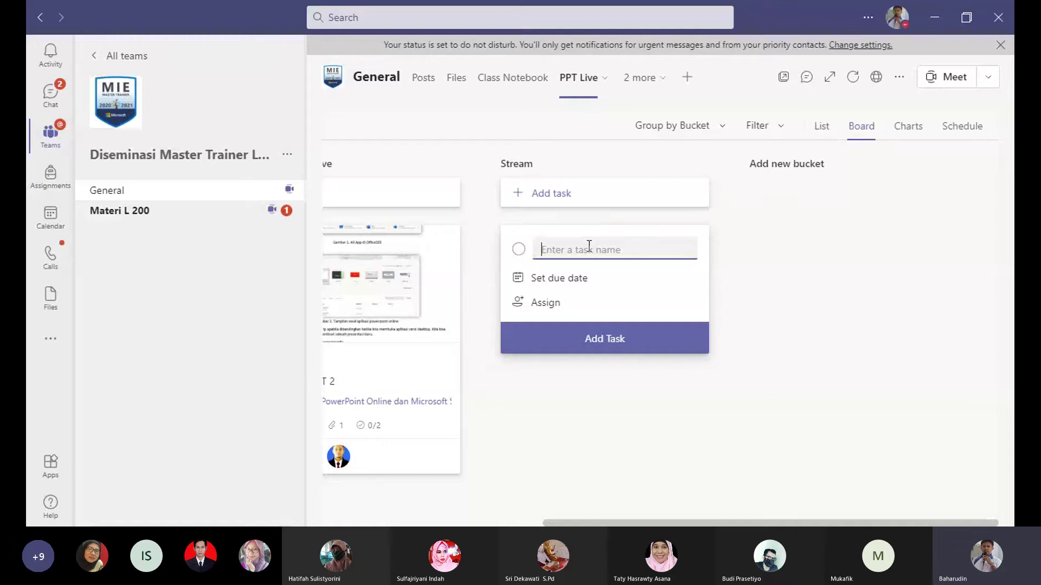
pyautogui.write('Menge')
pyautogui.press('BackSpace')
pyautogui.press('BackSpace')
pyautogui.write('gg')
pyautogui.press('BackSpace')
pyautogui.press('BackSpace')
pyautogui.write('nggunakan Stream')
pyautogui.click(592, 281)
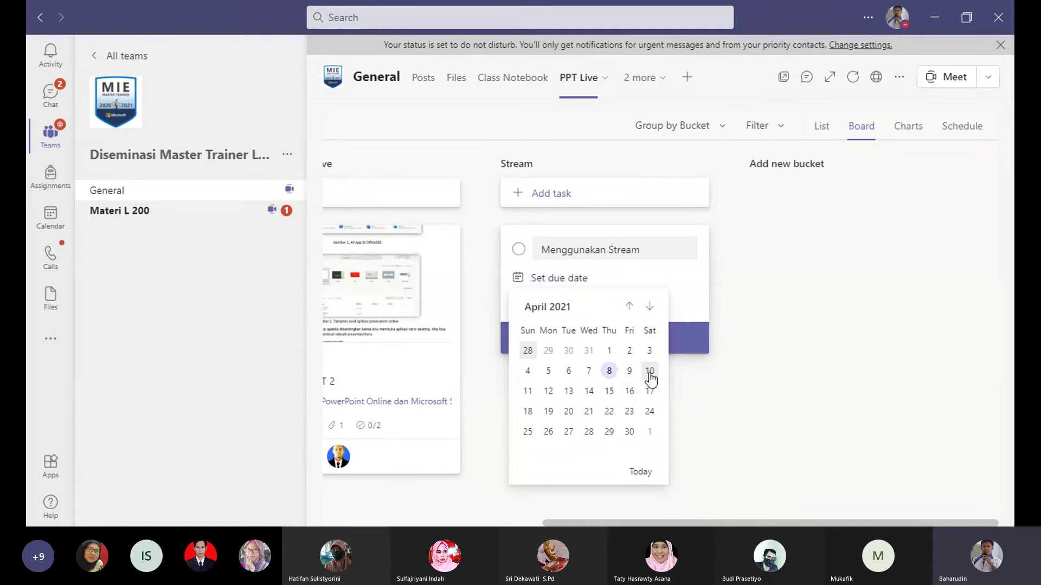
pyautogui.click(650, 372)
pyautogui.click(567, 301)
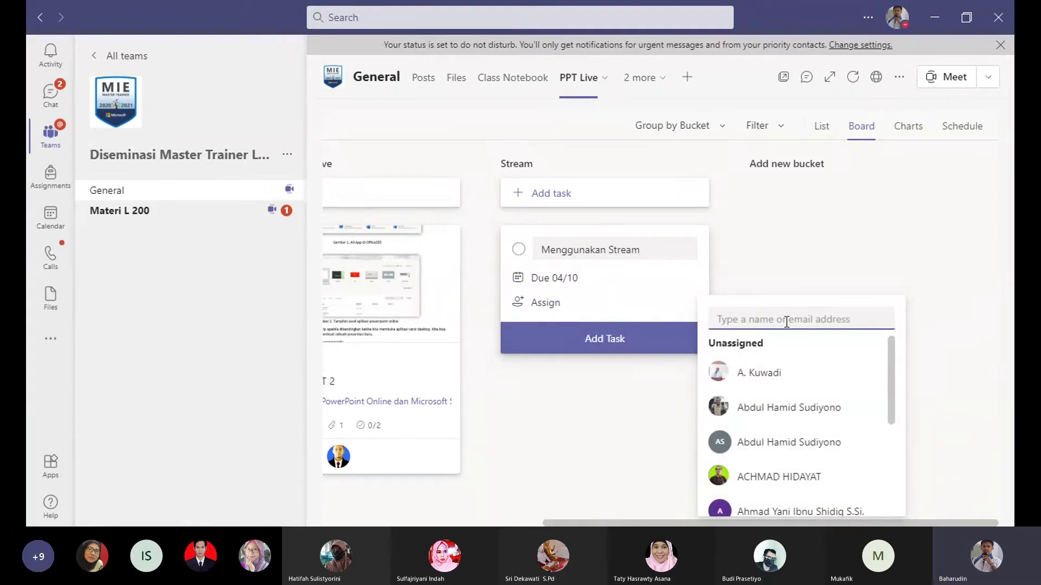
pyautogui.write('asi')
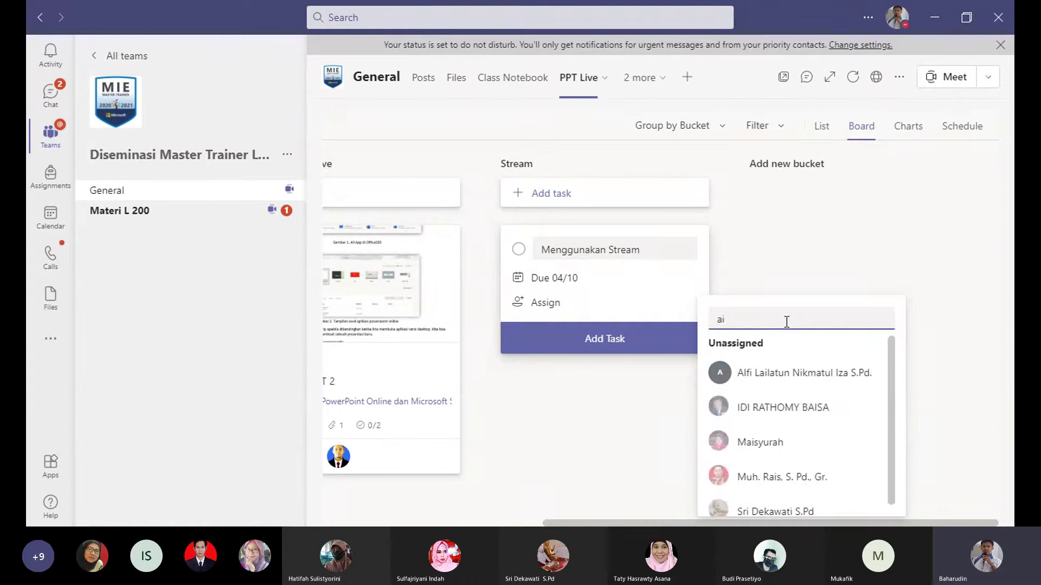
pyautogui.press('BackSpace')
pyautogui.press('BackSpace')
pyautogui.write('zi')
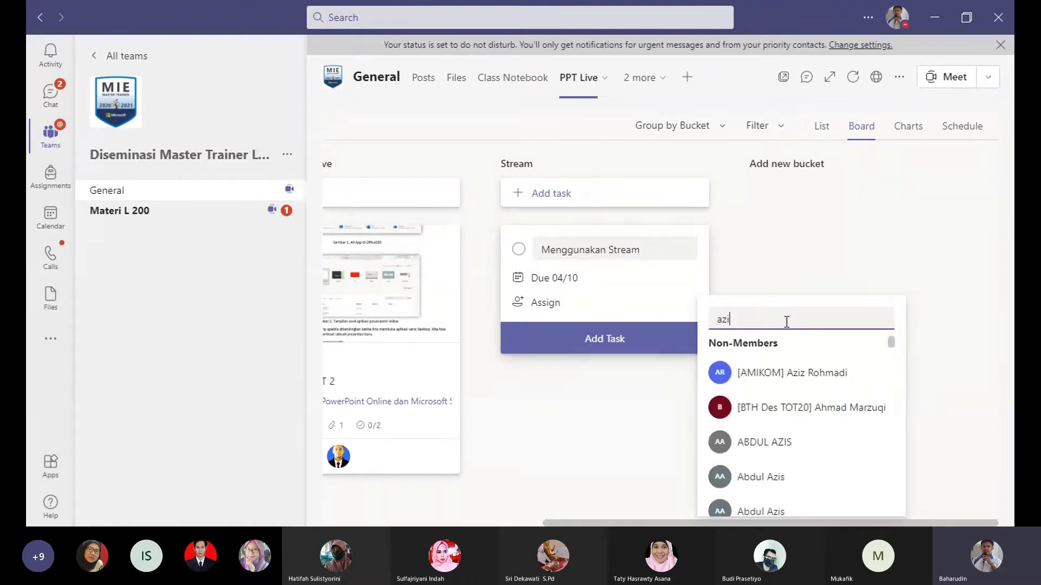
pyautogui.write('sah')
pyautogui.press('BackSpace')
pyautogui.press('BackSpace')
pyautogui.press('BackSpace')
pyautogui.write('zah')
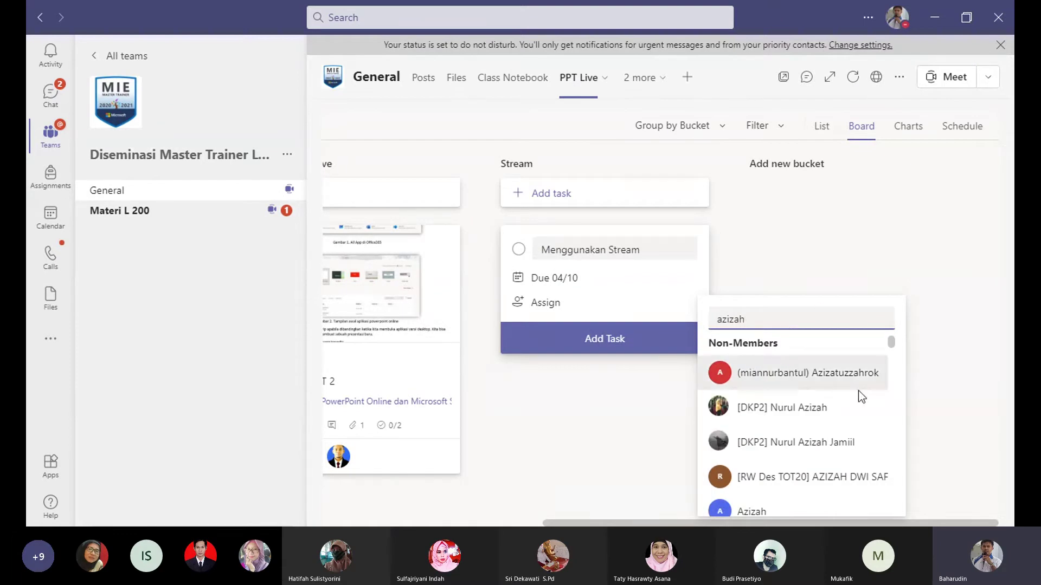
pyautogui.click(845, 242)
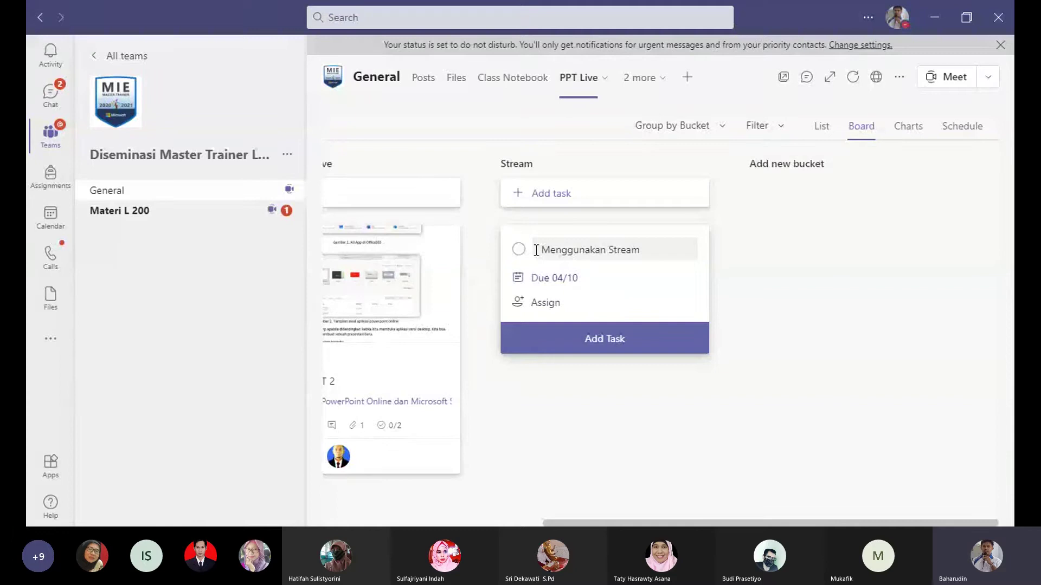
# Step: Assign two team members from the unassigned list to the Menggunakan Stream task
pyautogui.click(553, 311)
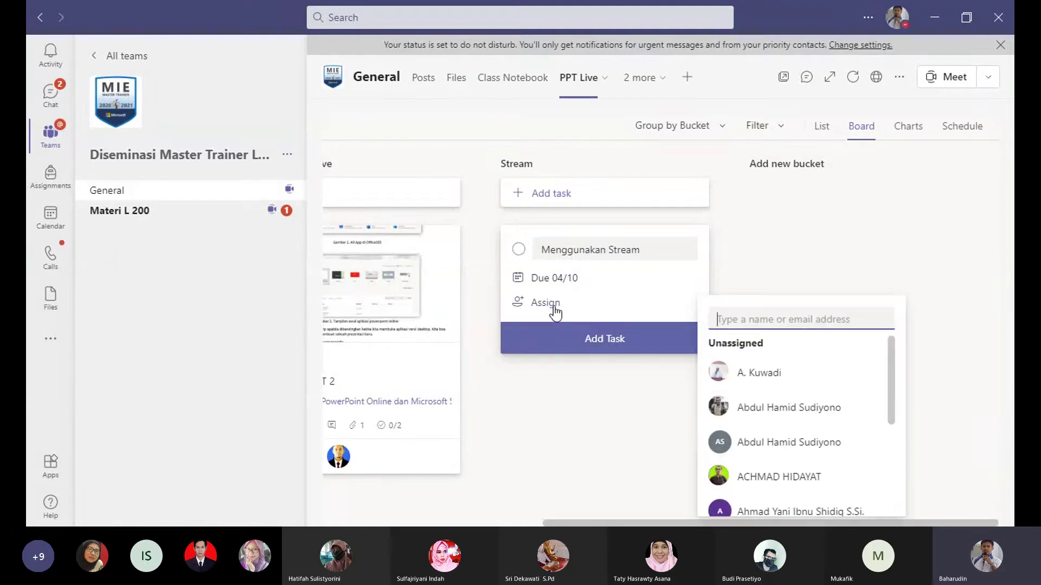
pyautogui.scroll(-1, 892, 368)
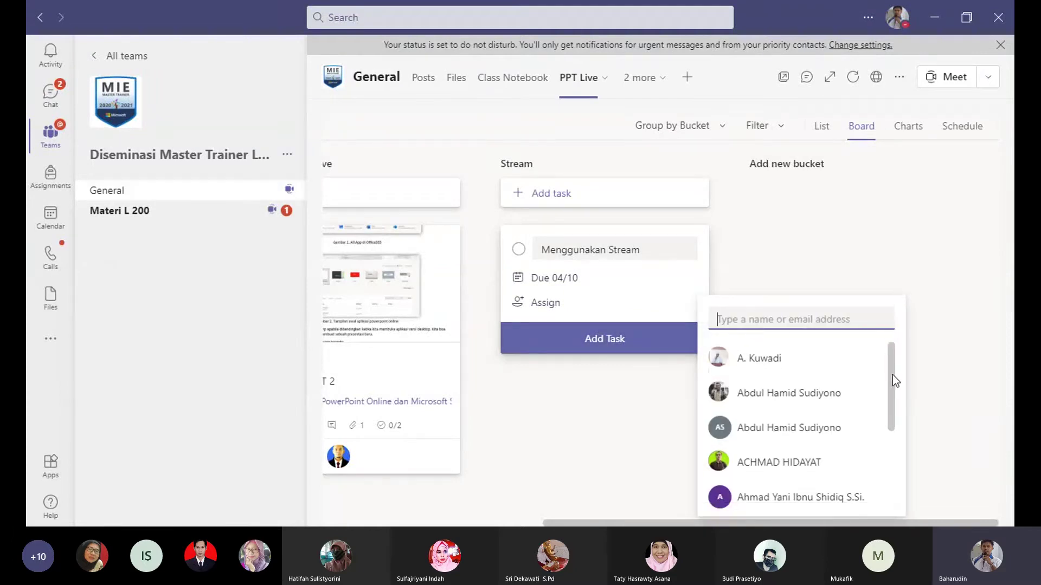
pyautogui.moveTo(892, 375); pyautogui.dragTo(901, 523)
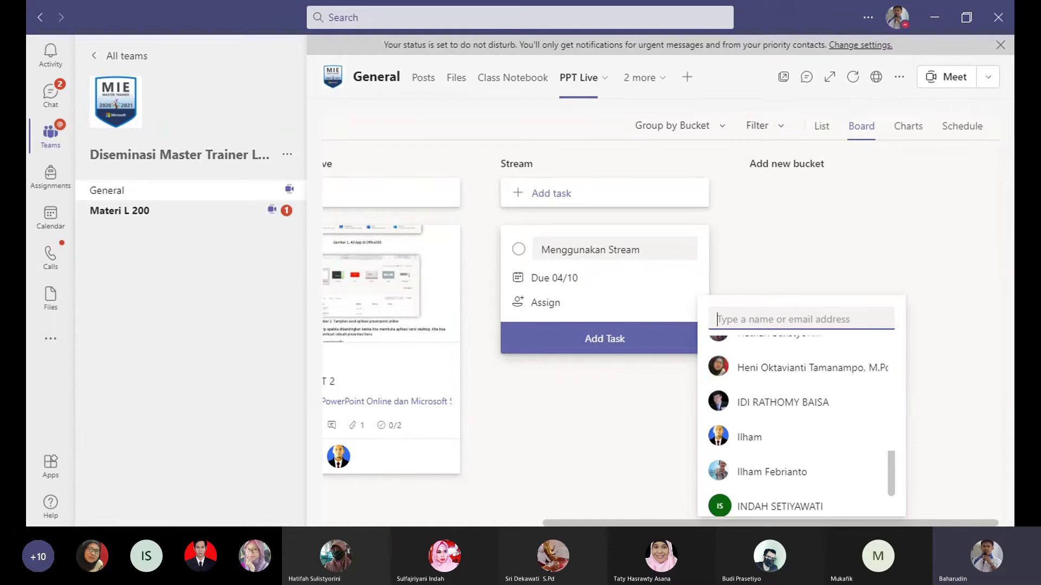
pyautogui.scroll(-1, 801, 423)
pyautogui.scroll(-3, 801, 422)
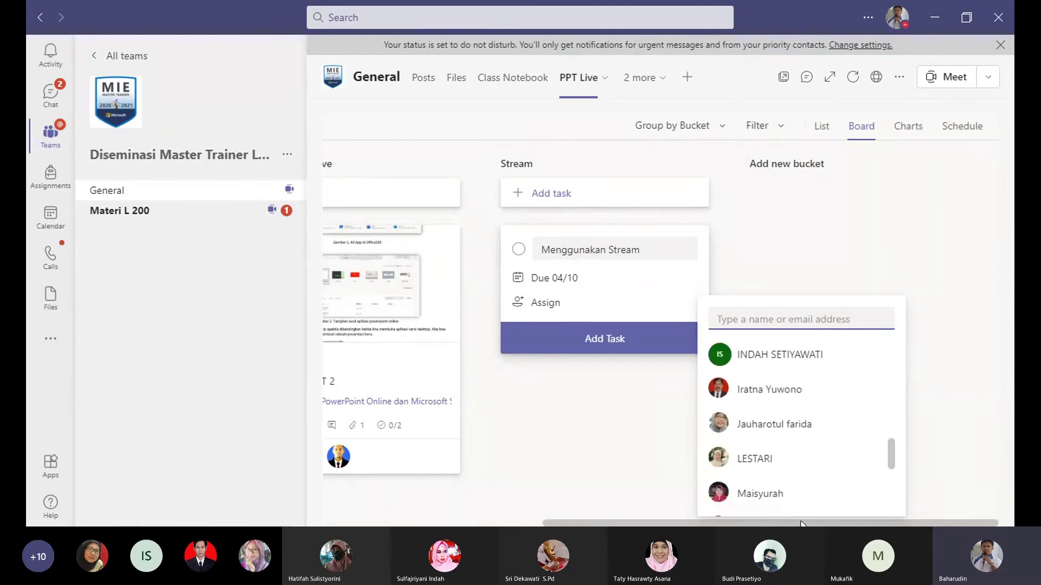
pyautogui.click(779, 493)
pyautogui.scroll(-4, 780, 473)
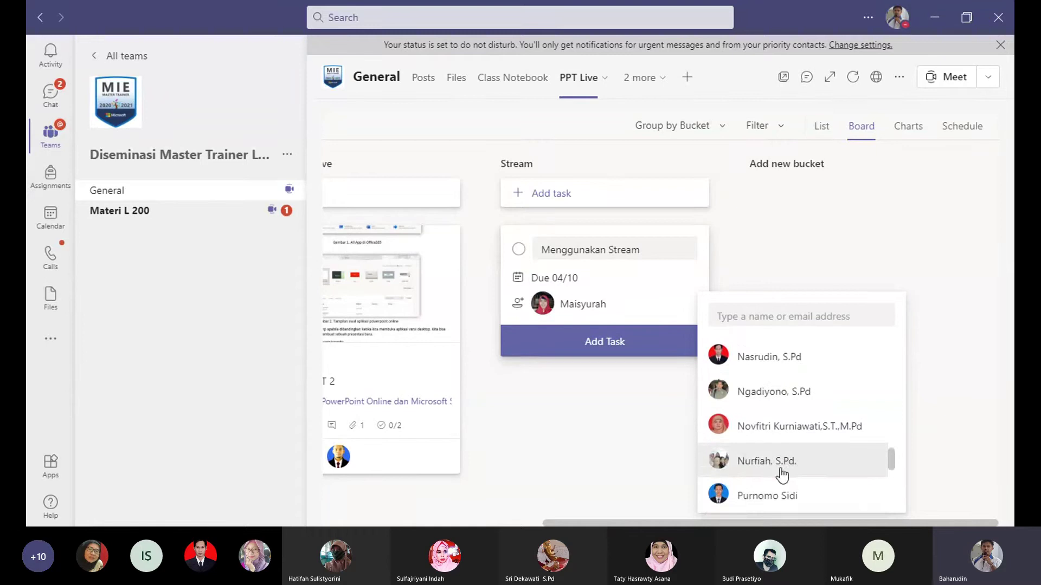
pyautogui.click(773, 470)
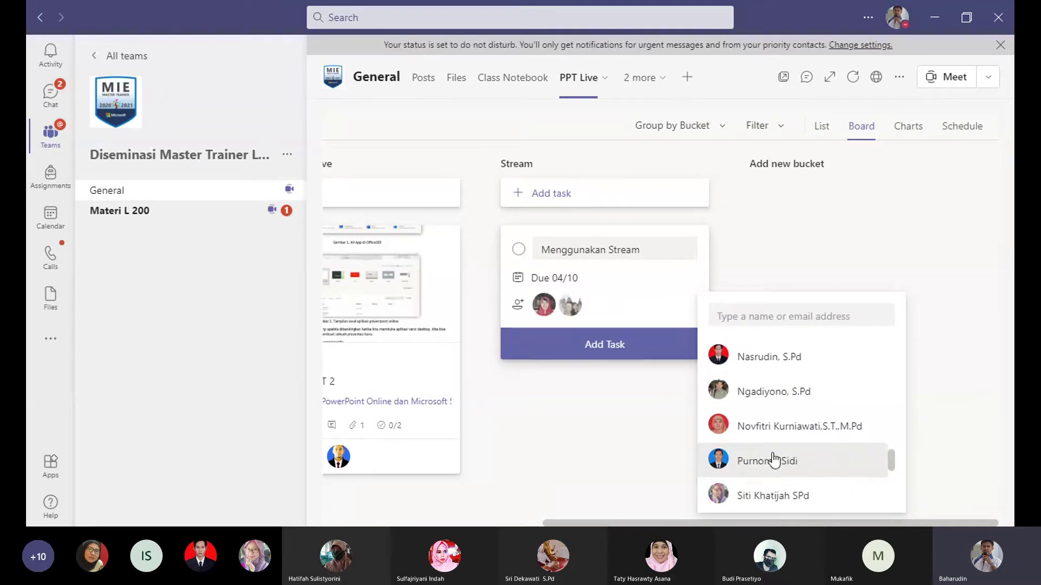
# Step: Assign two more team members to the Menggunakan Stream task and add it to the Stream bucket
pyautogui.scroll(-5, 750, 425)
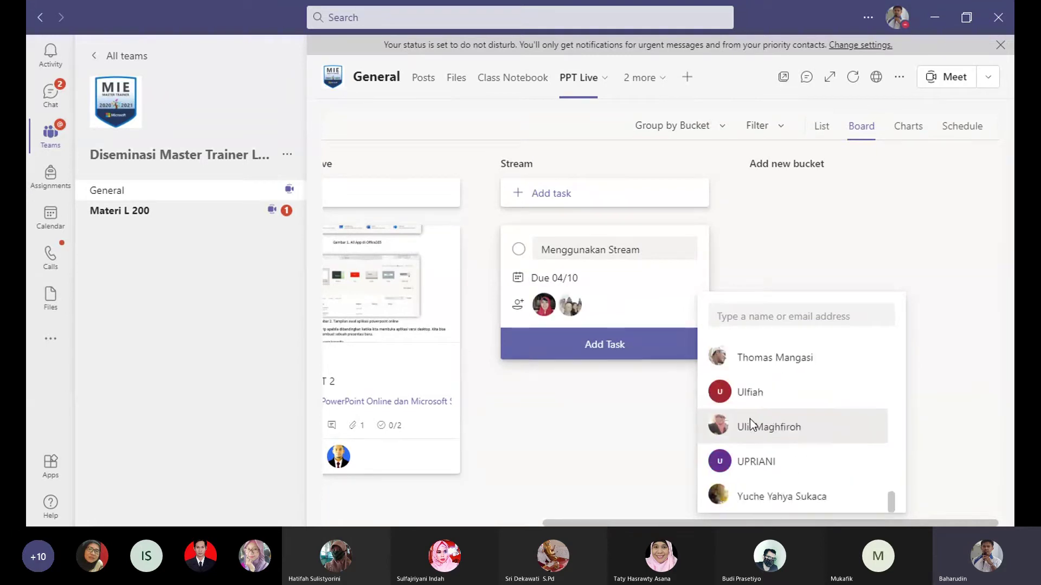
pyautogui.scroll(2, 749, 425)
pyautogui.click(759, 368)
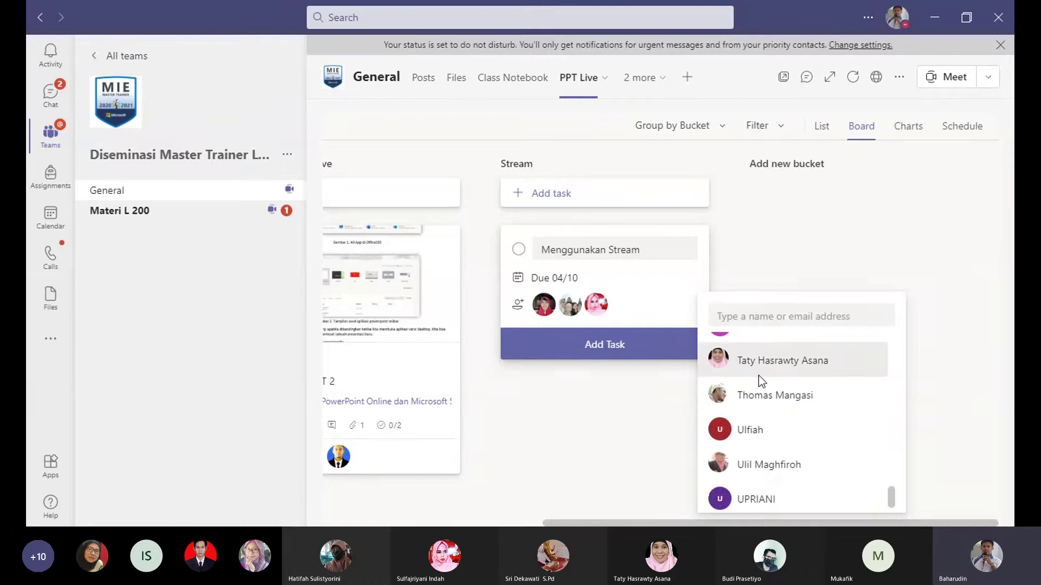
pyautogui.scroll(-1, 761, 393)
pyautogui.scroll(1, 828, 450)
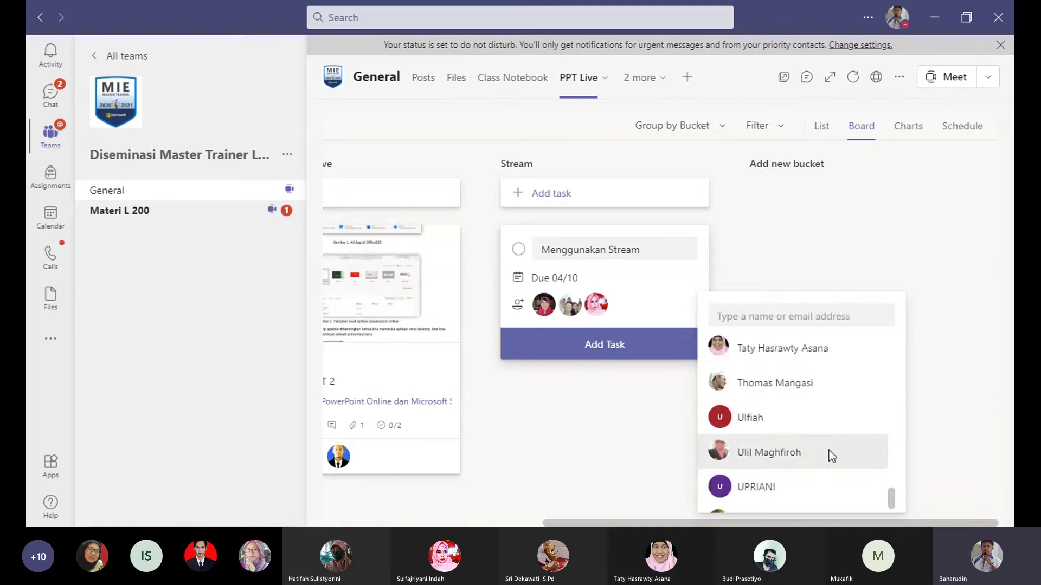
pyautogui.scroll(3, 828, 452)
pyautogui.click(791, 468)
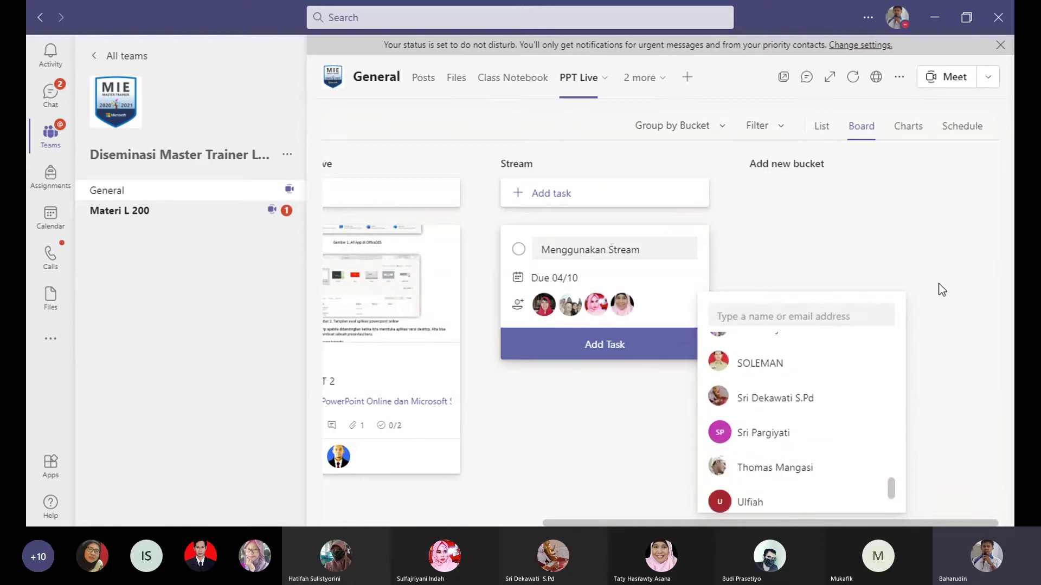
pyautogui.click(938, 261)
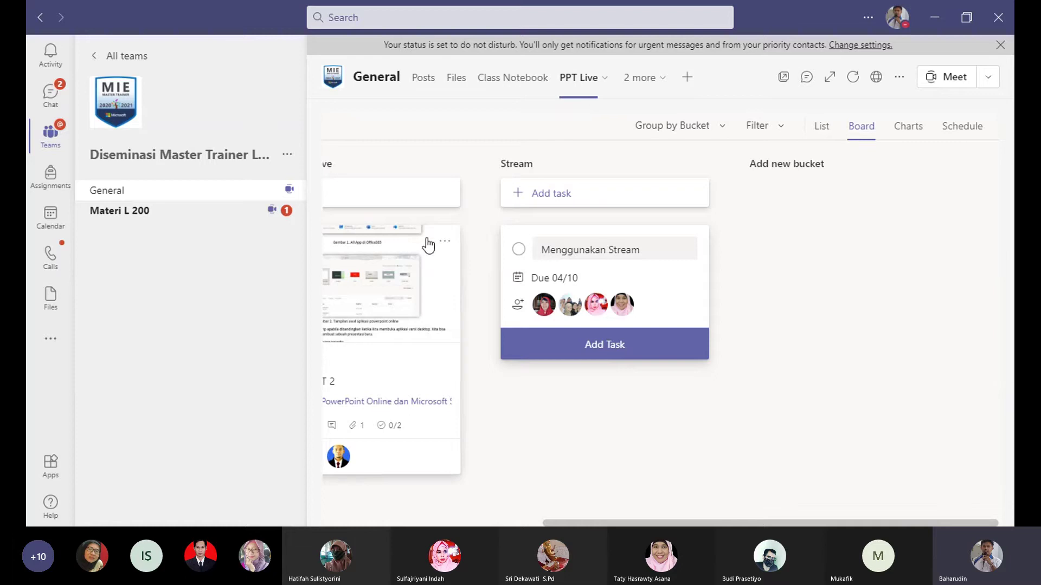
pyautogui.click(640, 354)
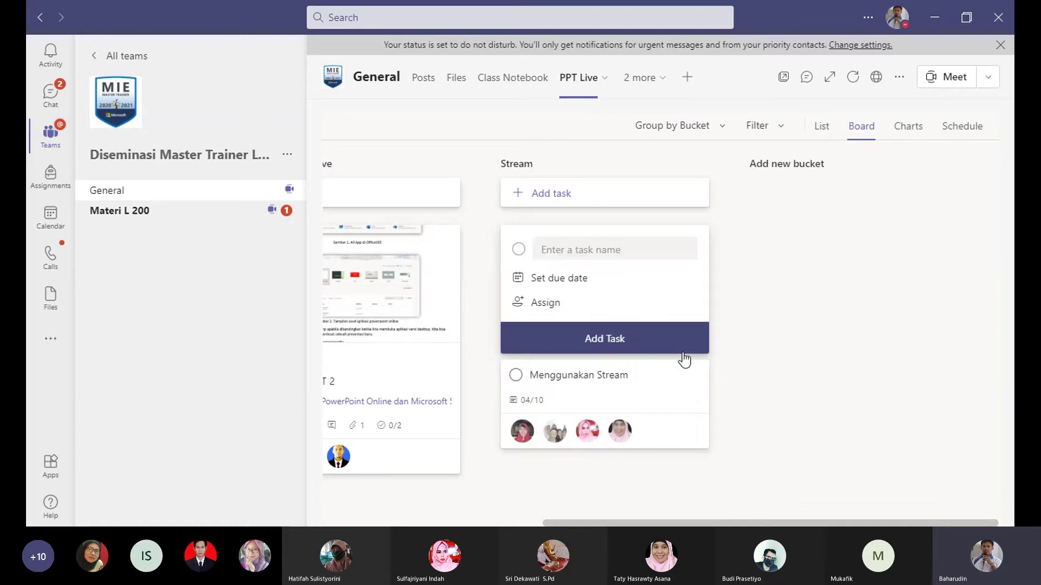
# Step: Open the Menggunakan Stream task in the Stream bucket and add the checklist item "Rekam layar dengan Stream"
pyautogui.click(776, 350)
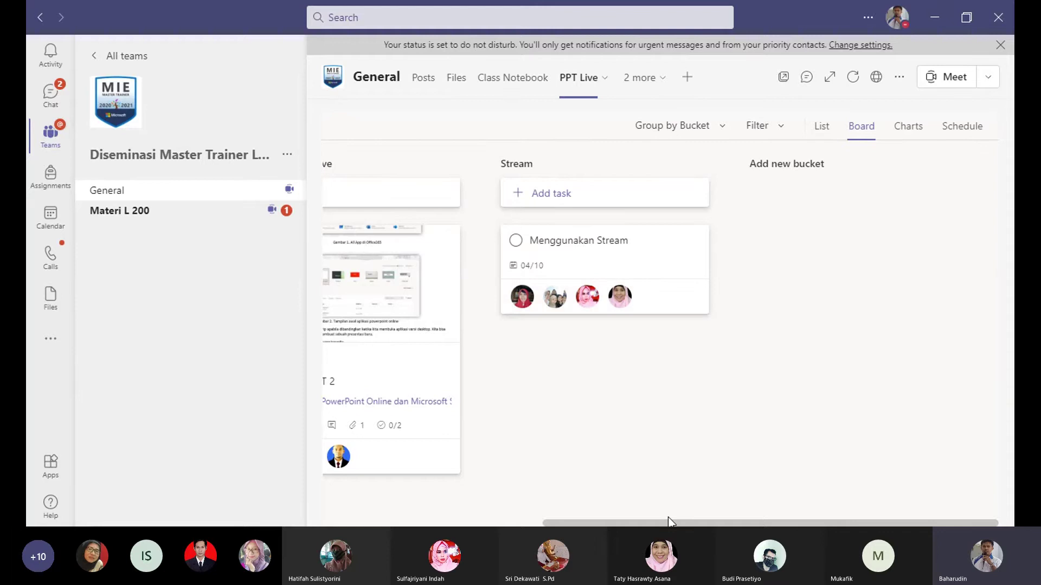
pyautogui.moveTo(667, 523); pyautogui.dragTo(482, 522)
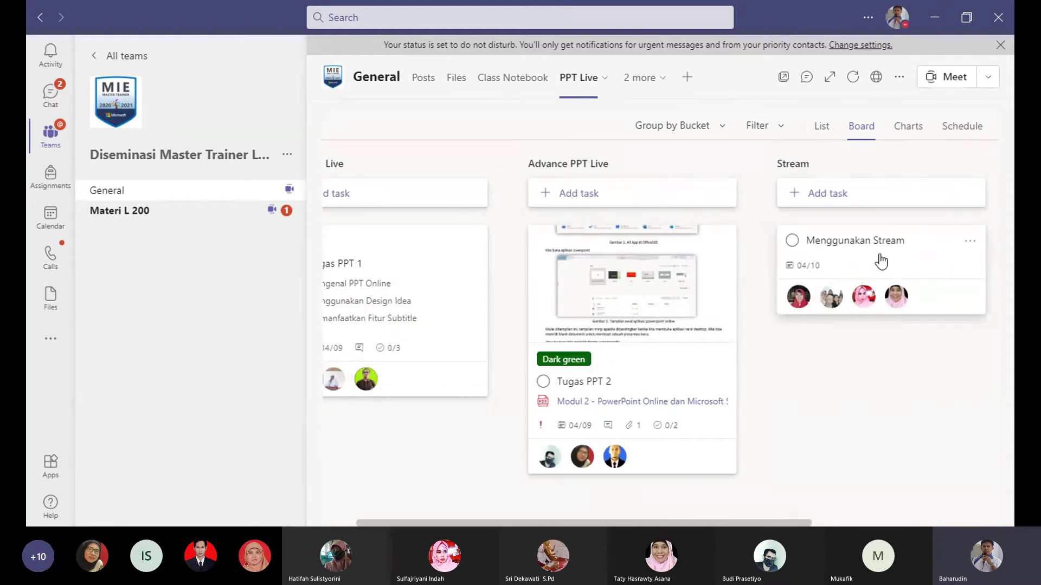
pyautogui.click(879, 257)
pyautogui.scroll(-1, 630, 345)
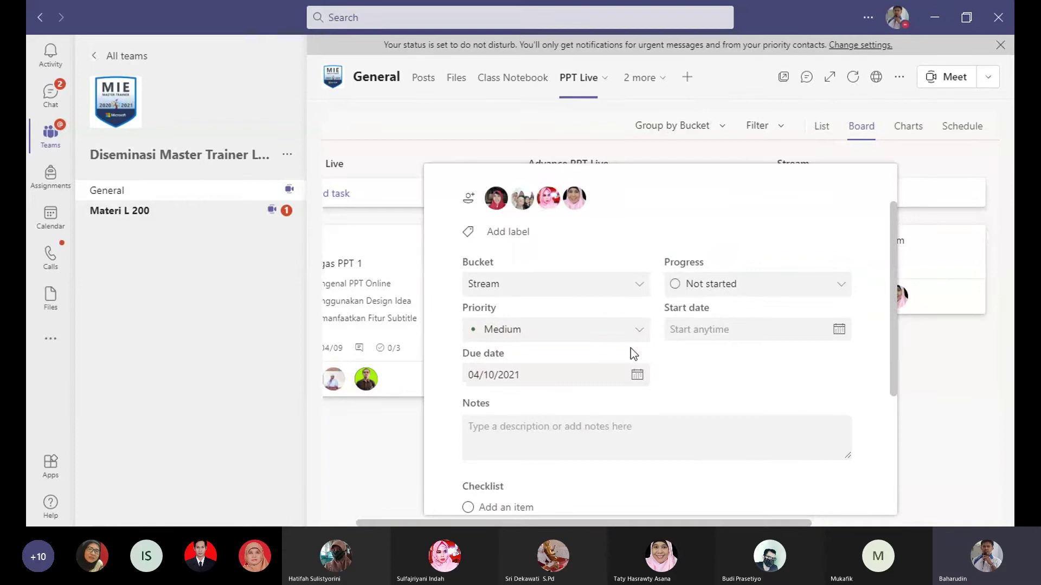
pyautogui.scroll(-1, 629, 350)
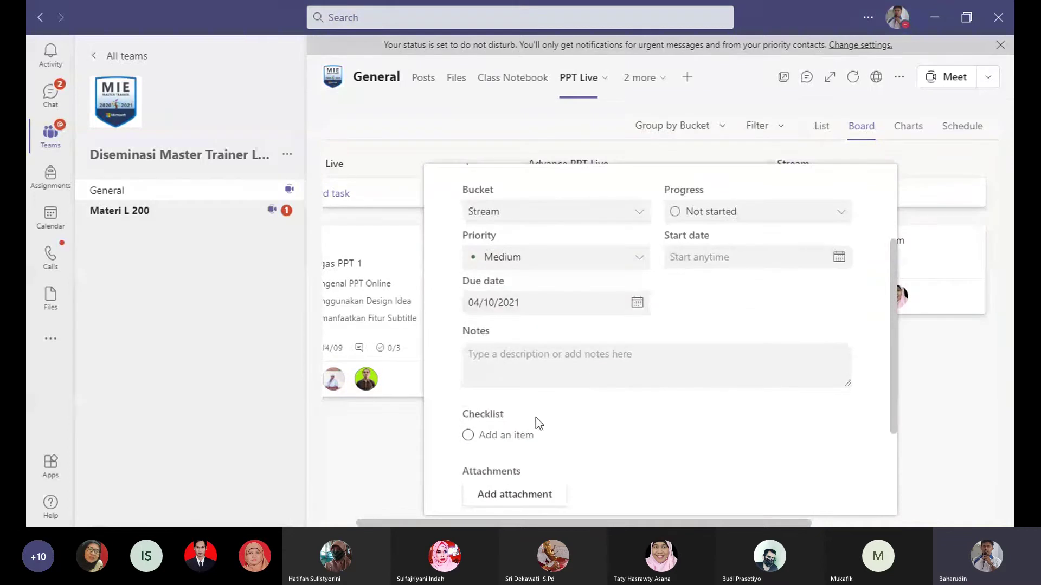
pyautogui.scroll(-3, 580, 417)
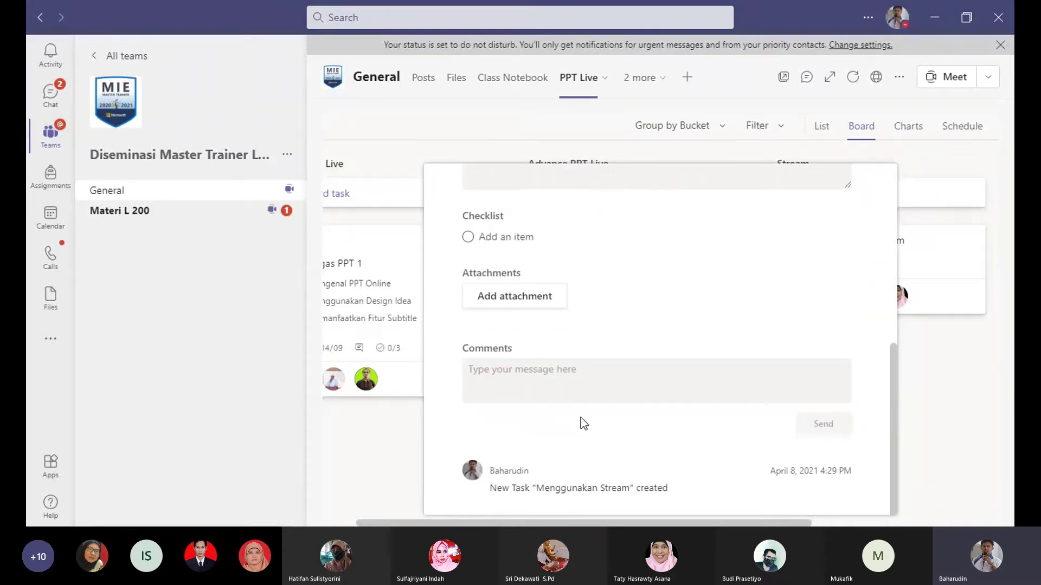
pyautogui.write('Rekam layar dengan ')
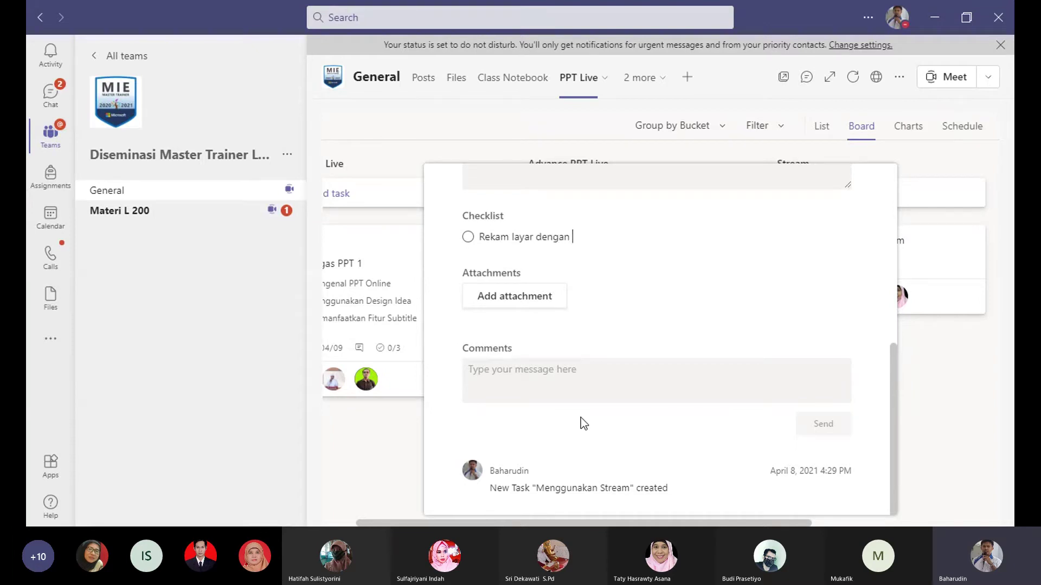
pyautogui.write('Stream')
pyautogui.press('Return')
# Step: Add the checklist items "Upload Video di Stream" and "Menambah Interactivity" to the Menggunakan Stream task and close its details
pyautogui.write('UPloa')
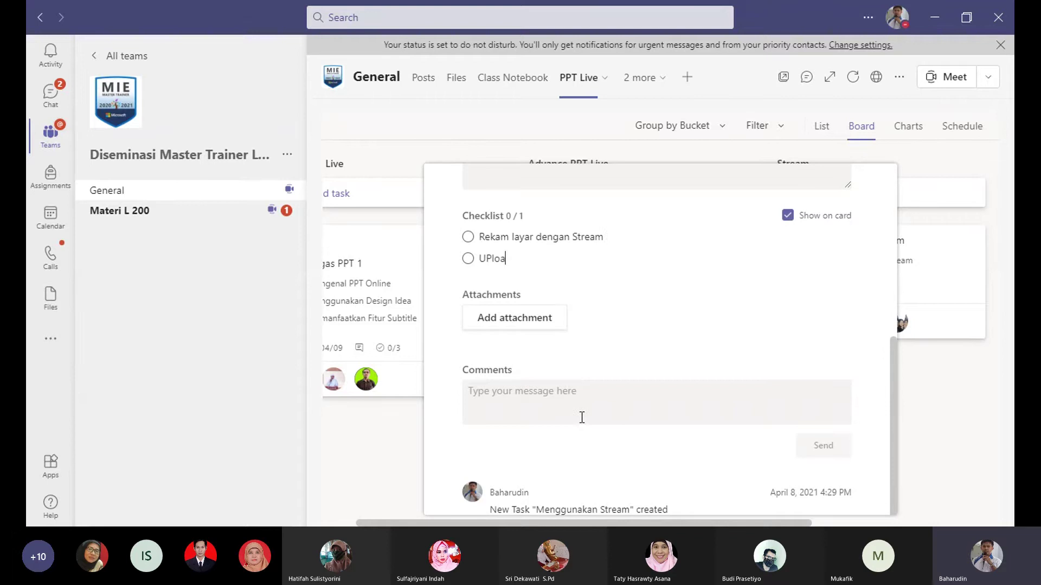
pyautogui.press('BackSpace')
pyautogui.press('BackSpace')
pyautogui.press('BackSpace')
pyautogui.press('BackSpace')
pyautogui.write('pload Video di Stream')
pyautogui.press('Return')
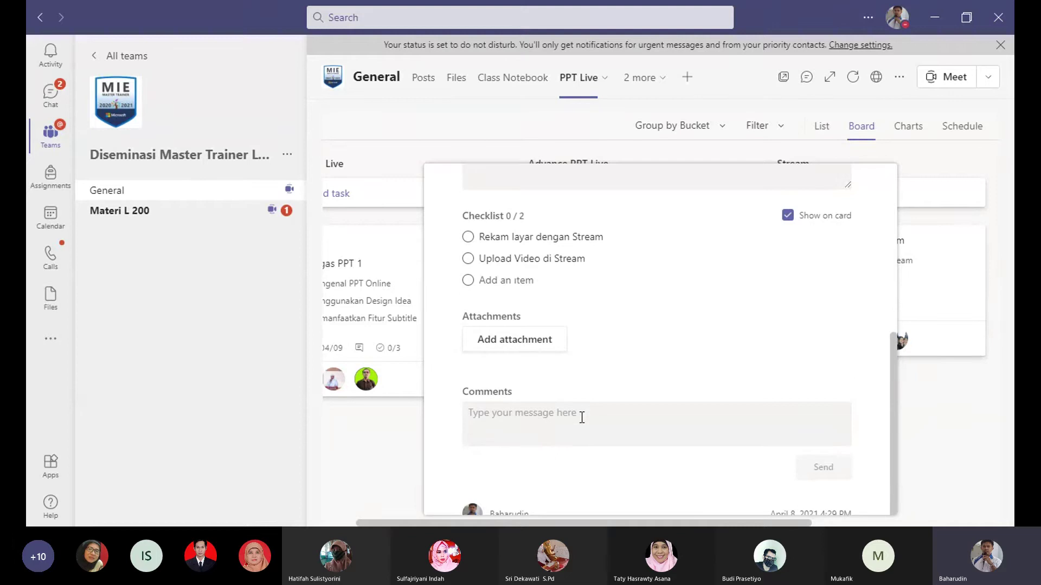
pyautogui.write('Menambah Interactivity')
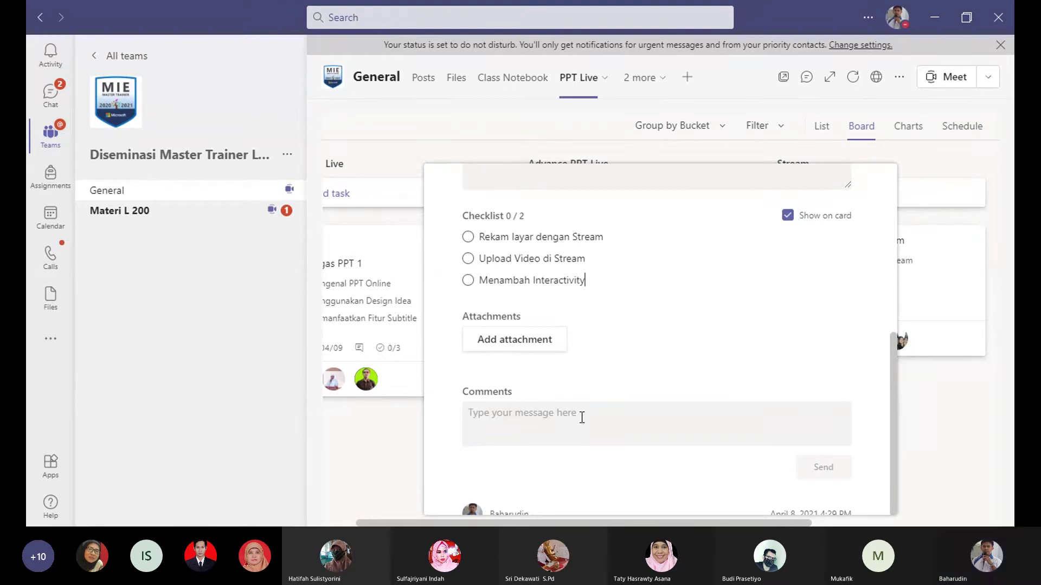
pyautogui.press('Return')
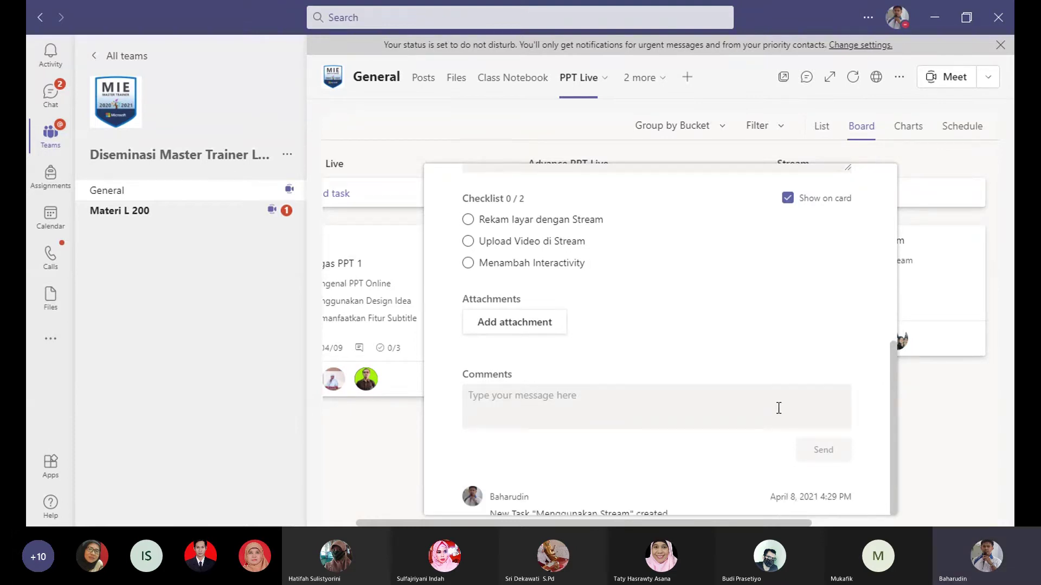
pyautogui.click(961, 430)
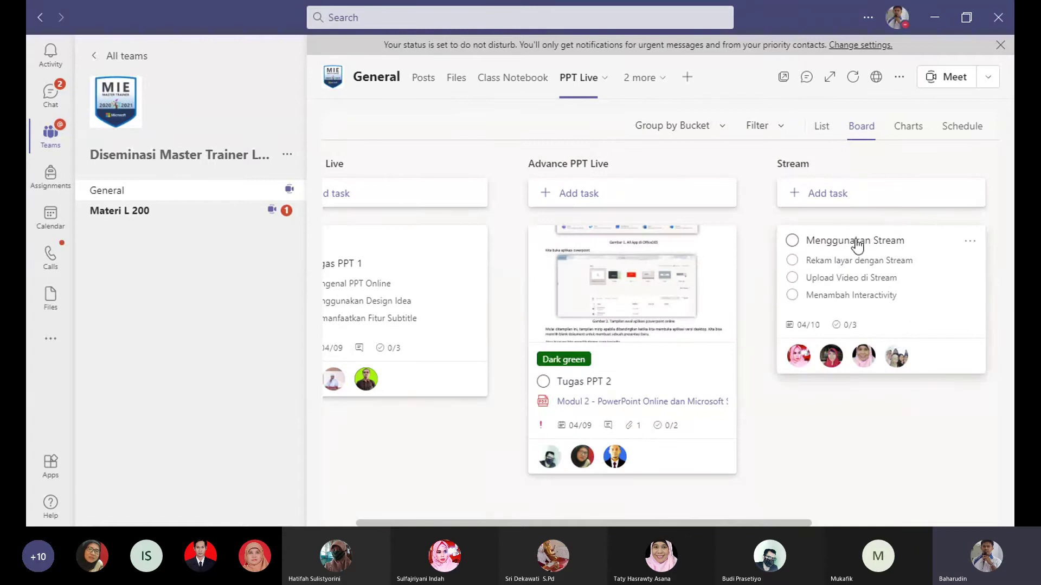
# Step: Review the Menggunakan Stream task's details, including its assignees, due date and checklist
pyautogui.click(942, 294)
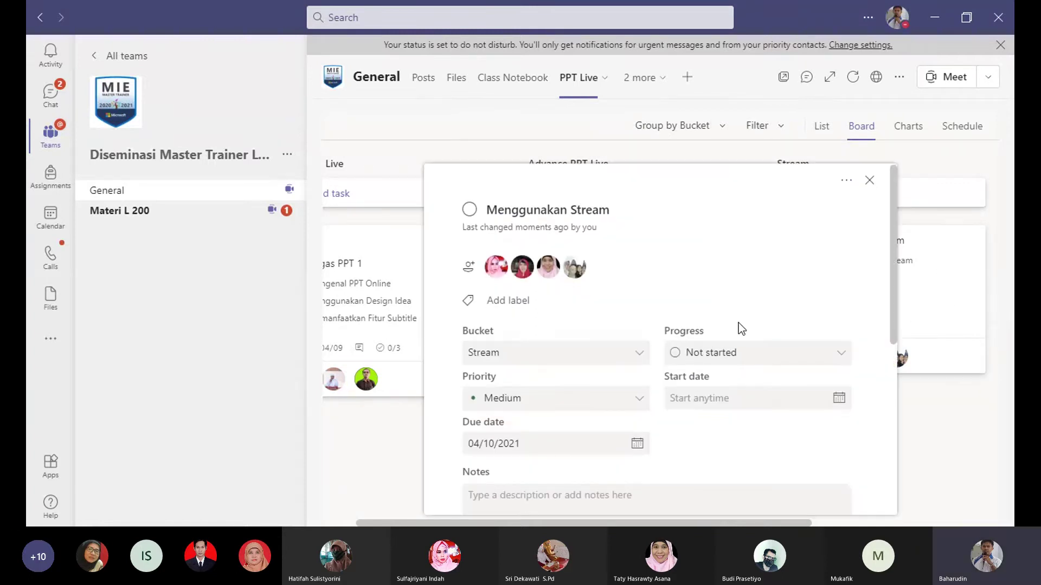
pyautogui.scroll(-5, 740, 329)
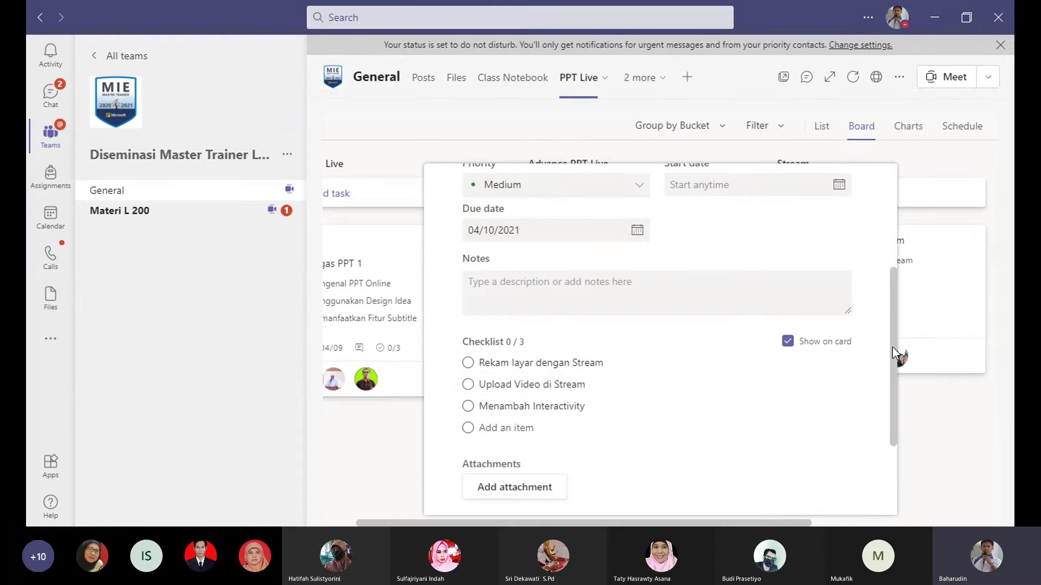
pyautogui.scroll(-1, 887, 347)
pyautogui.scroll(4, 873, 348)
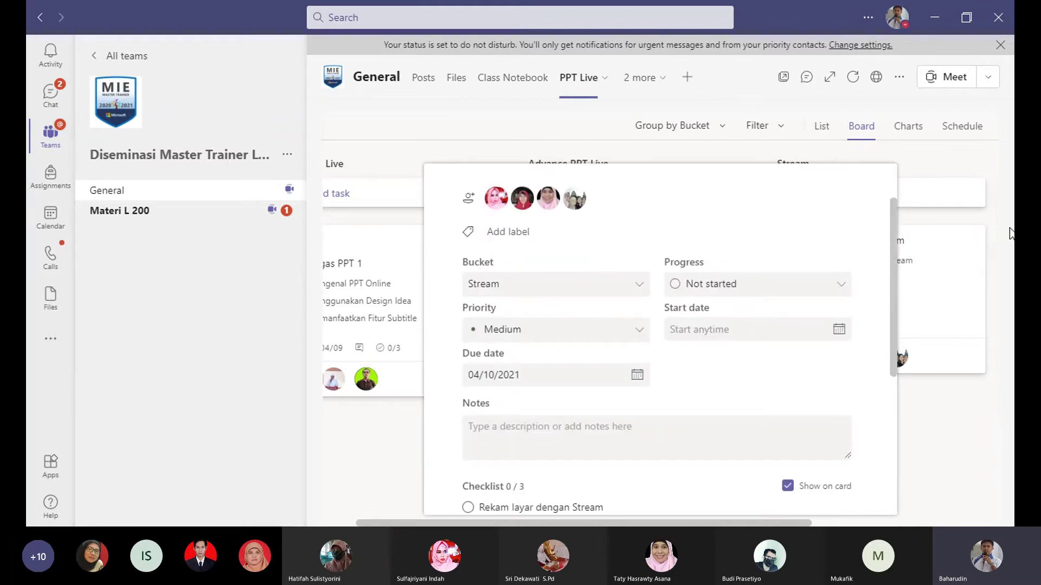
pyautogui.scroll(2, 868, 200)
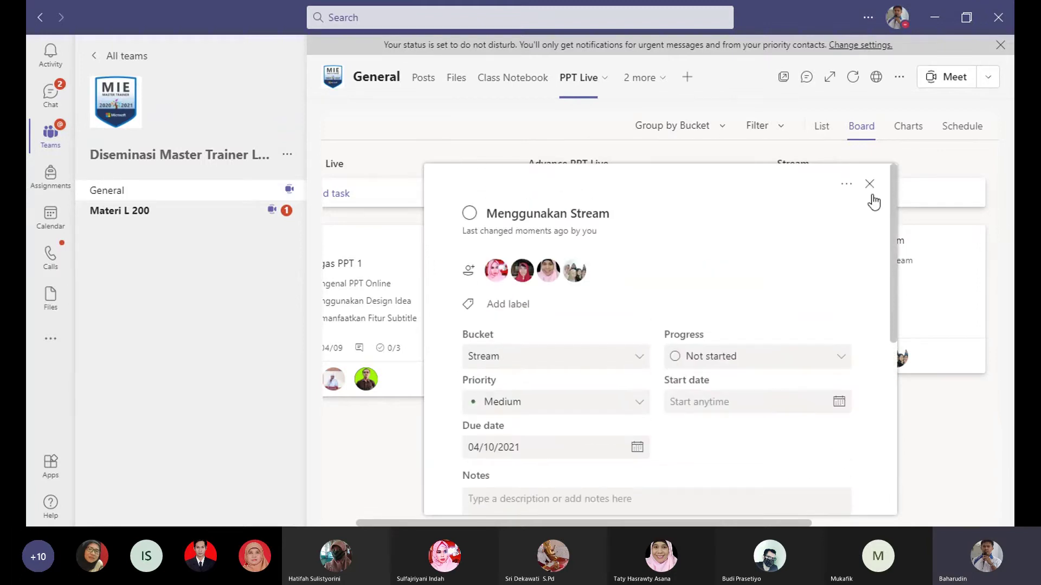
pyautogui.click(870, 184)
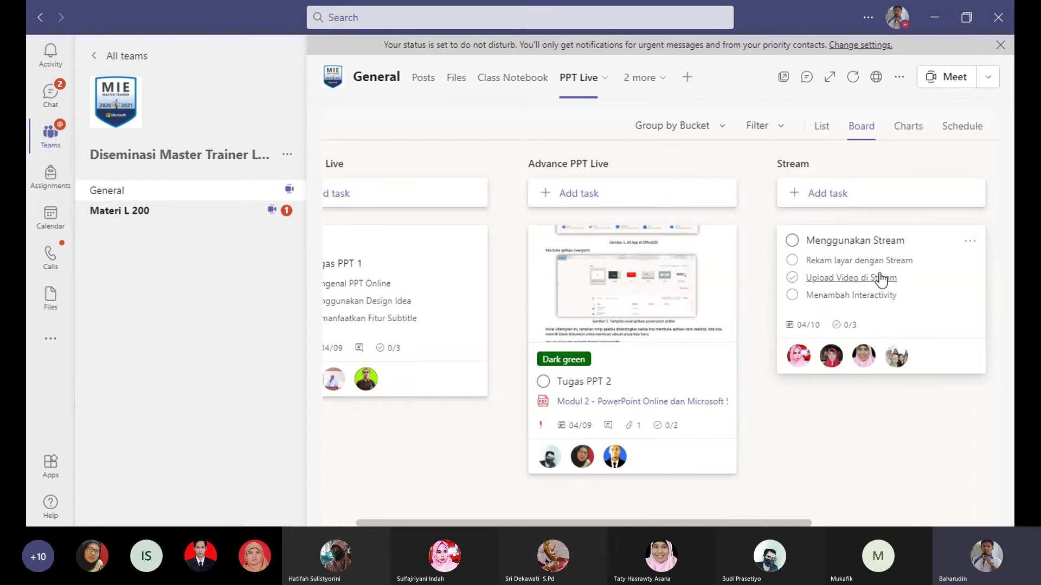
# Step: Apply the Cranberry label to the Menggunakan Stream task and close its details
pyautogui.click(936, 242)
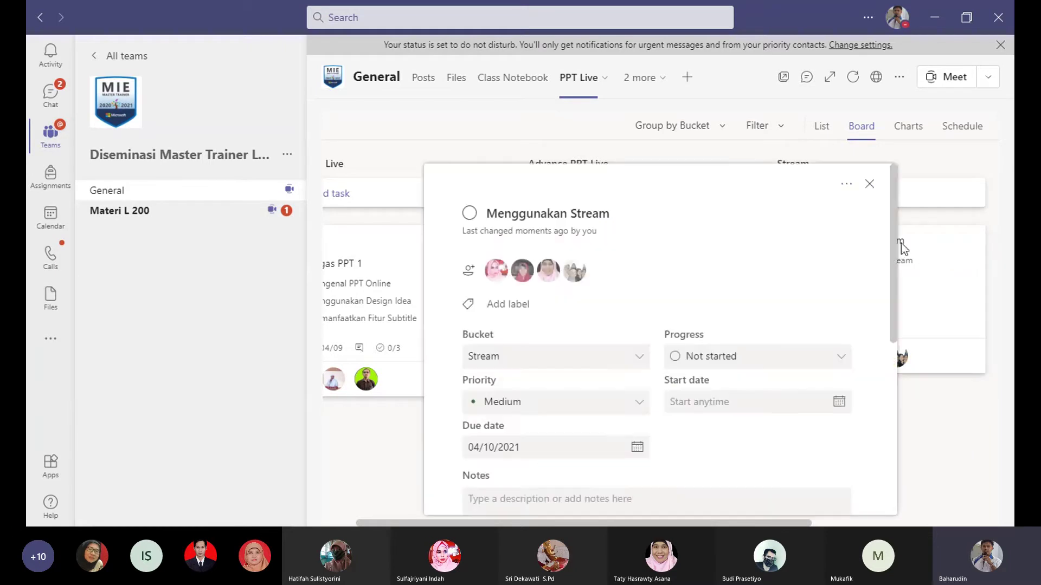
pyautogui.click(586, 308)
pyautogui.scroll(-5, 662, 371)
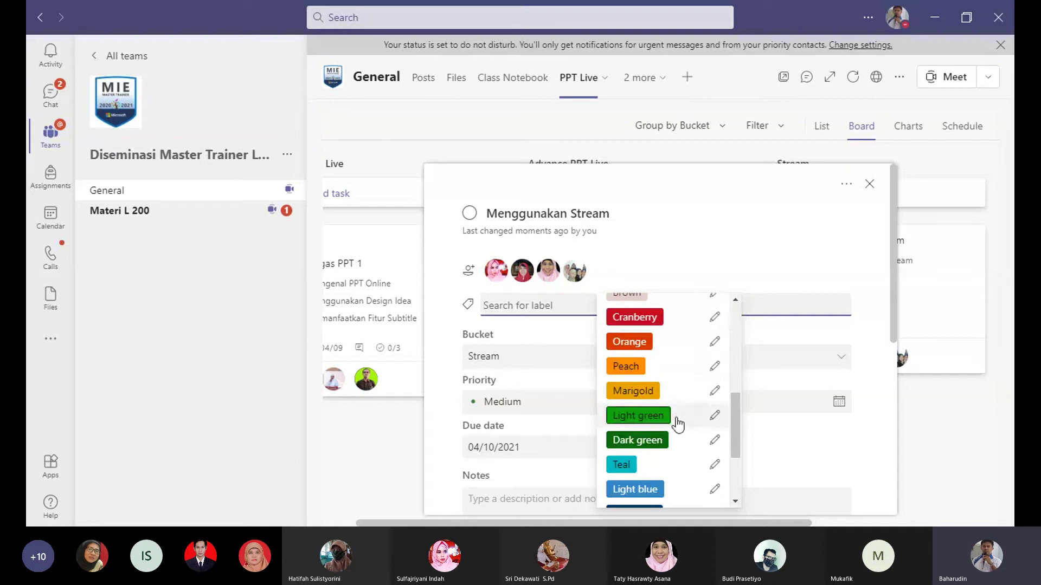
pyautogui.click(635, 317)
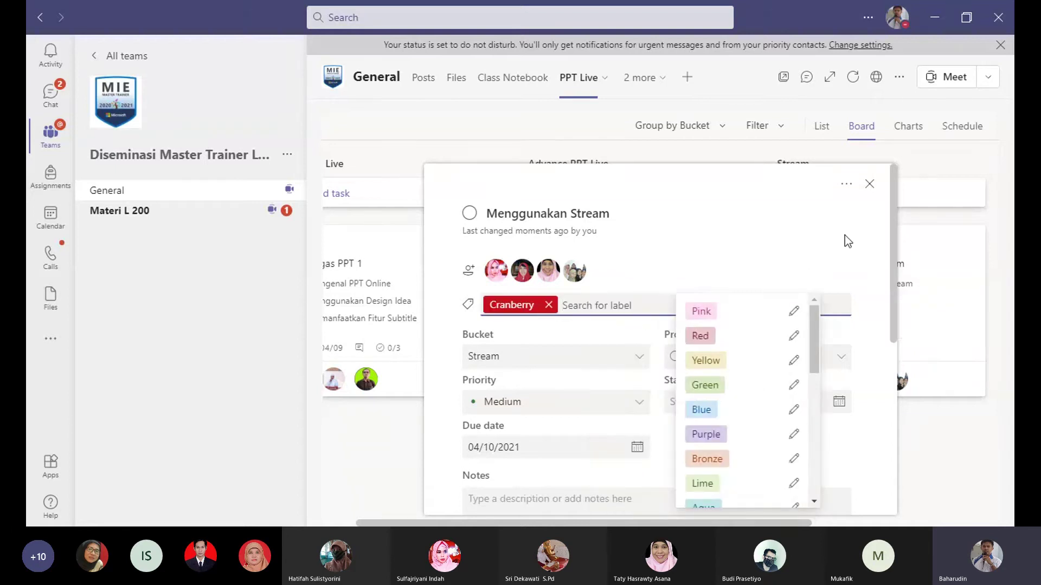
pyautogui.click(859, 243)
pyautogui.click(870, 183)
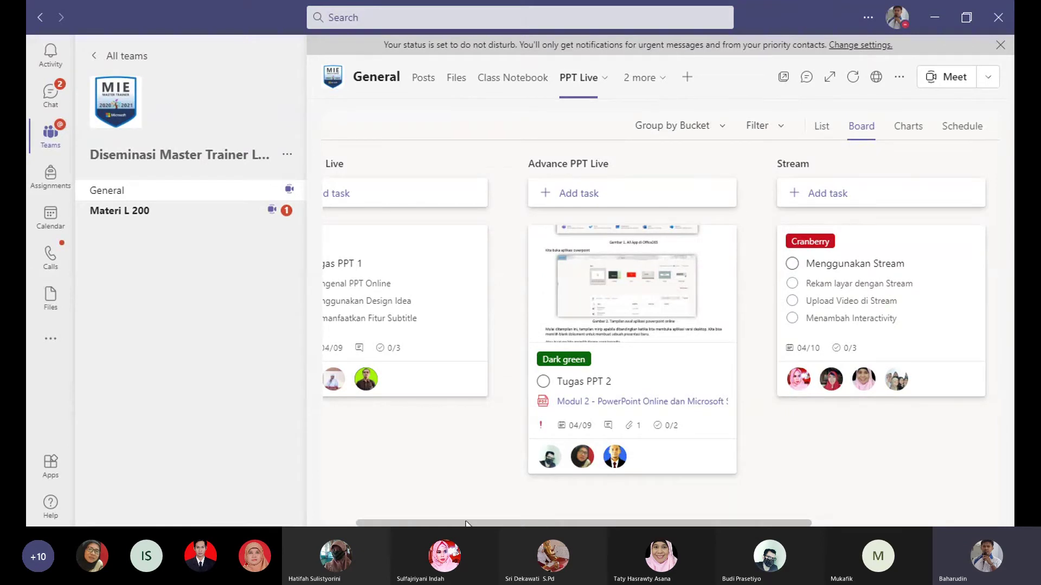
# Step: Examine the plan's charts of task status, buckets, priorities and workload per member
pyautogui.hscroll(-1, 384, 525)
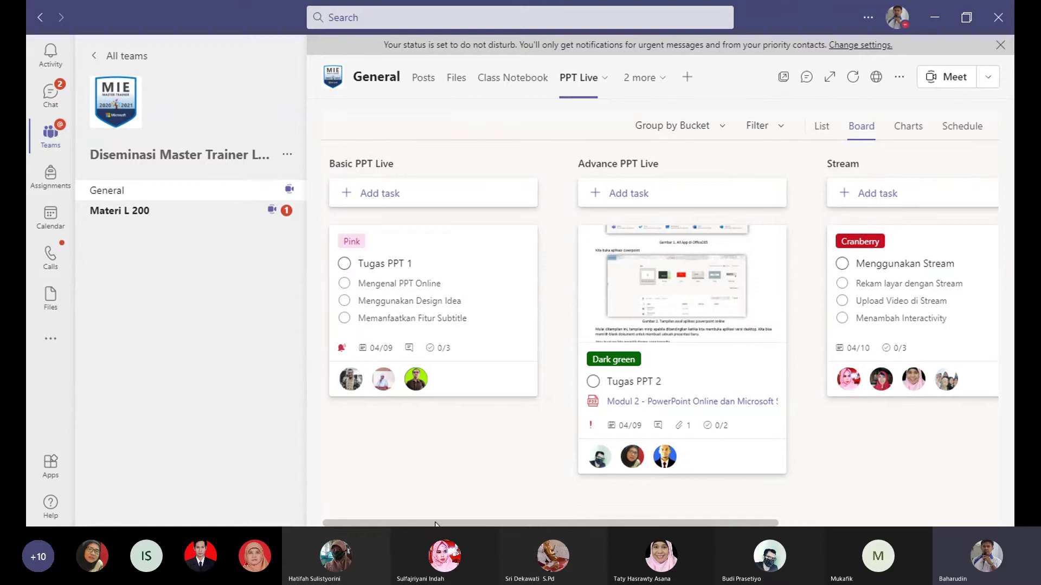
pyautogui.click(914, 133)
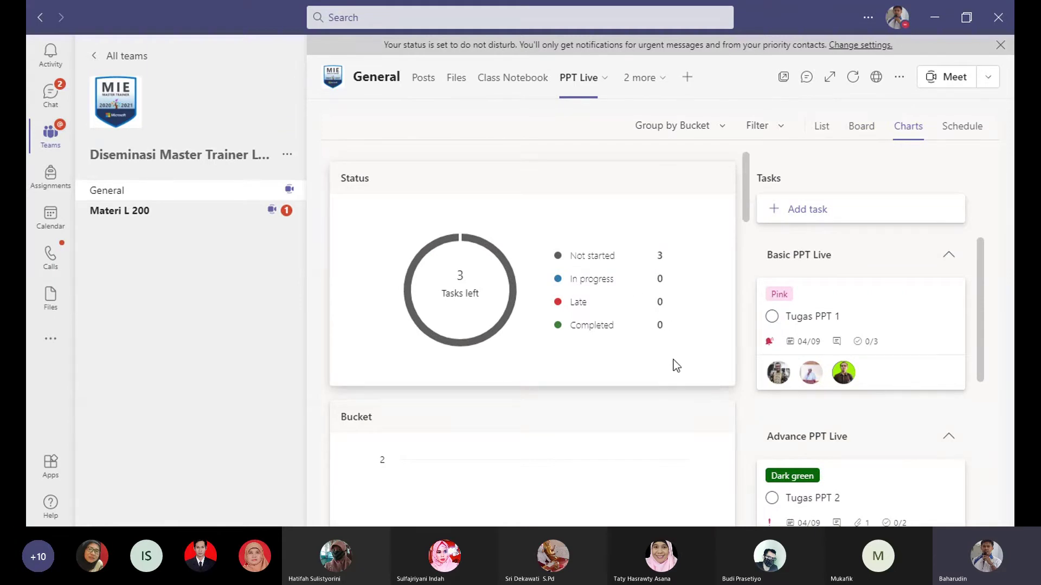
pyautogui.scroll(-5, 673, 363)
pyautogui.scroll(-4, 675, 369)
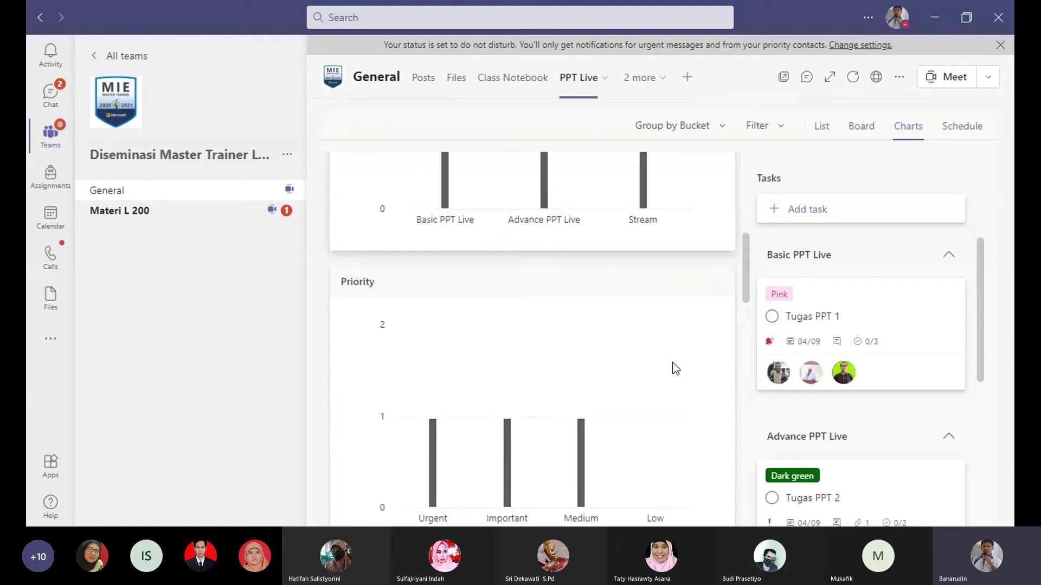
pyautogui.scroll(-5, 673, 362)
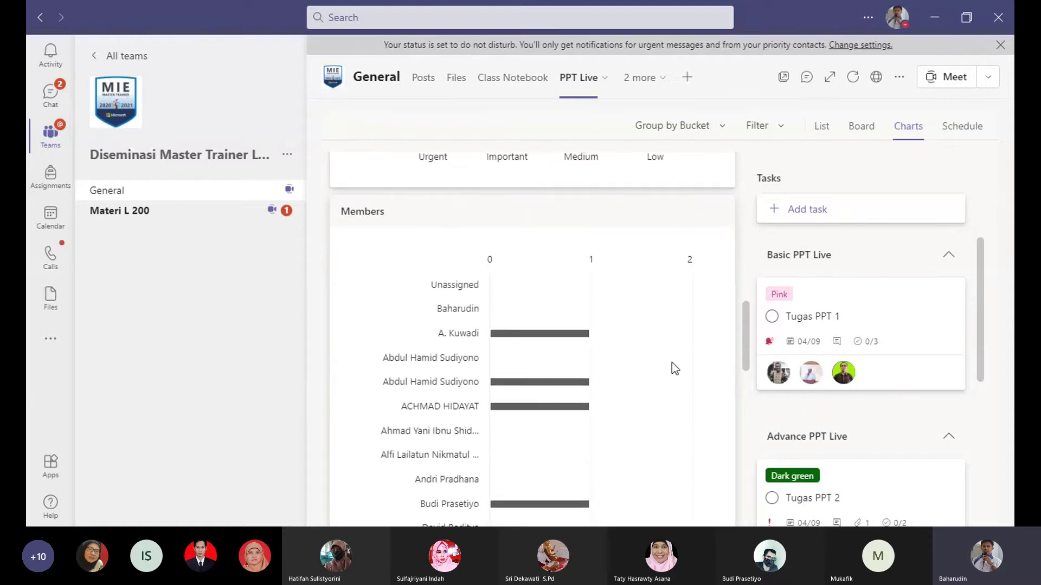
pyautogui.scroll(-7, 671, 363)
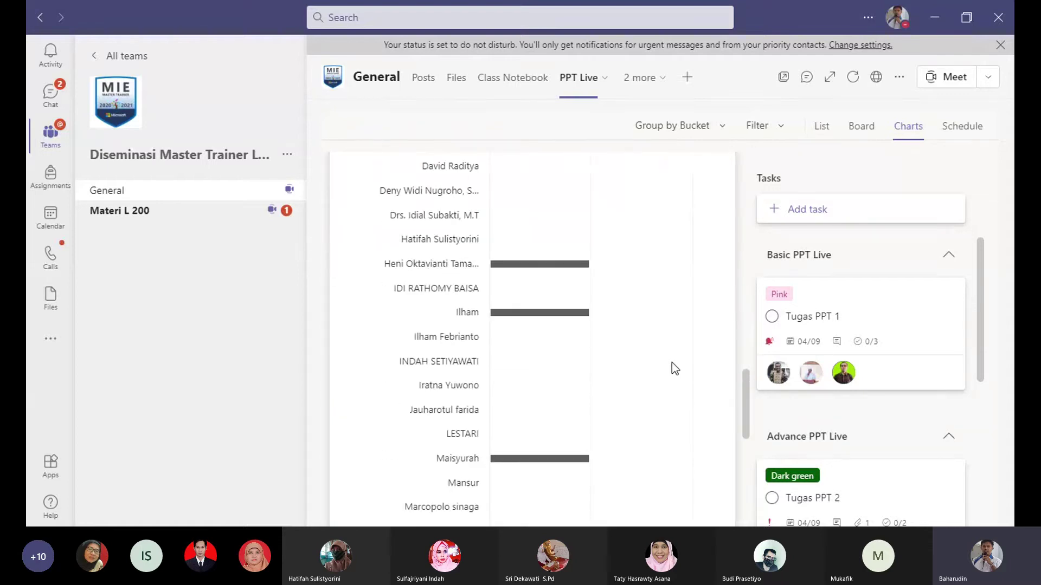
pyautogui.scroll(-5, 672, 362)
pyautogui.scroll(-2, 671, 361)
pyautogui.scroll(10, 671, 361)
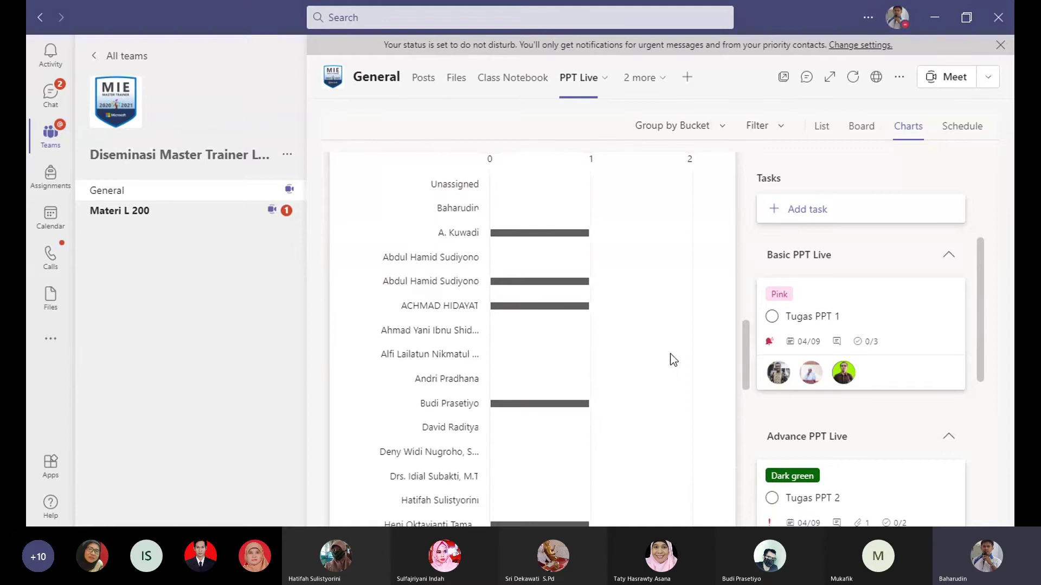
pyautogui.scroll(3, 670, 353)
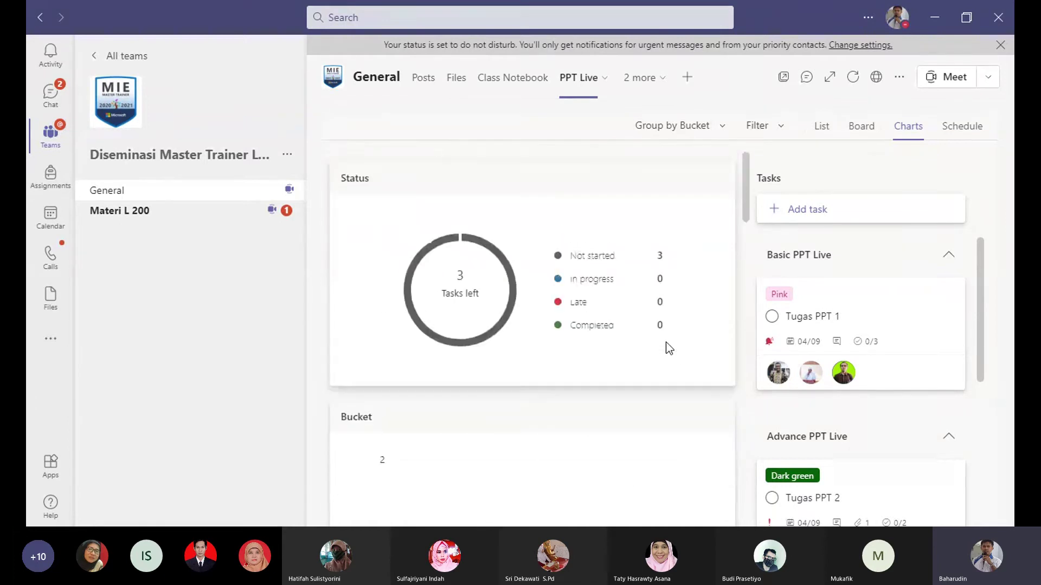
# Step: Check the plan's schedule for April 2021, viewing the tasks listed under April 8 and April 9
pyautogui.click(961, 128)
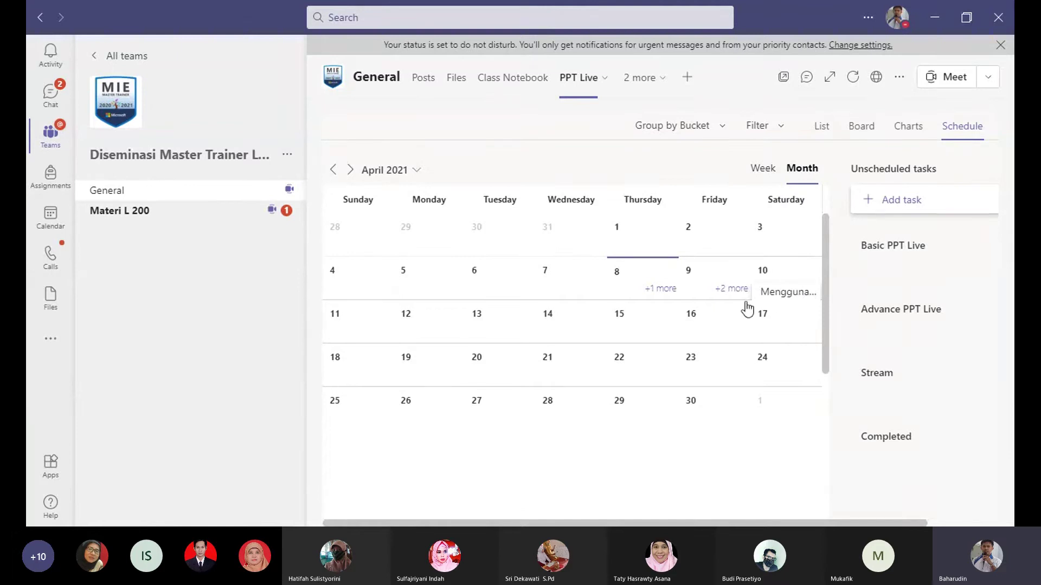
pyautogui.click(724, 295)
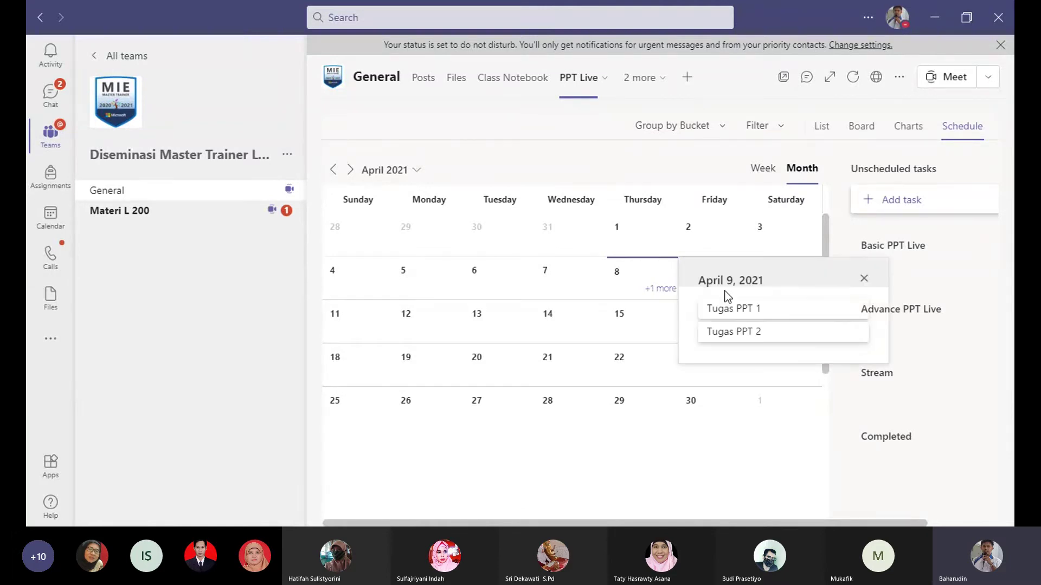
pyautogui.click(653, 292)
pyautogui.click(799, 379)
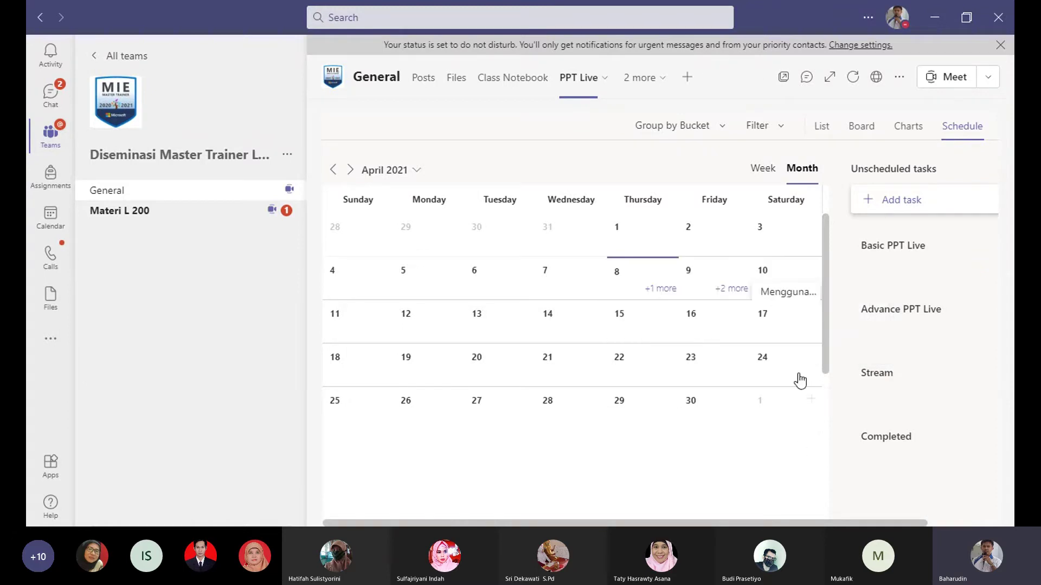
pyautogui.click(726, 293)
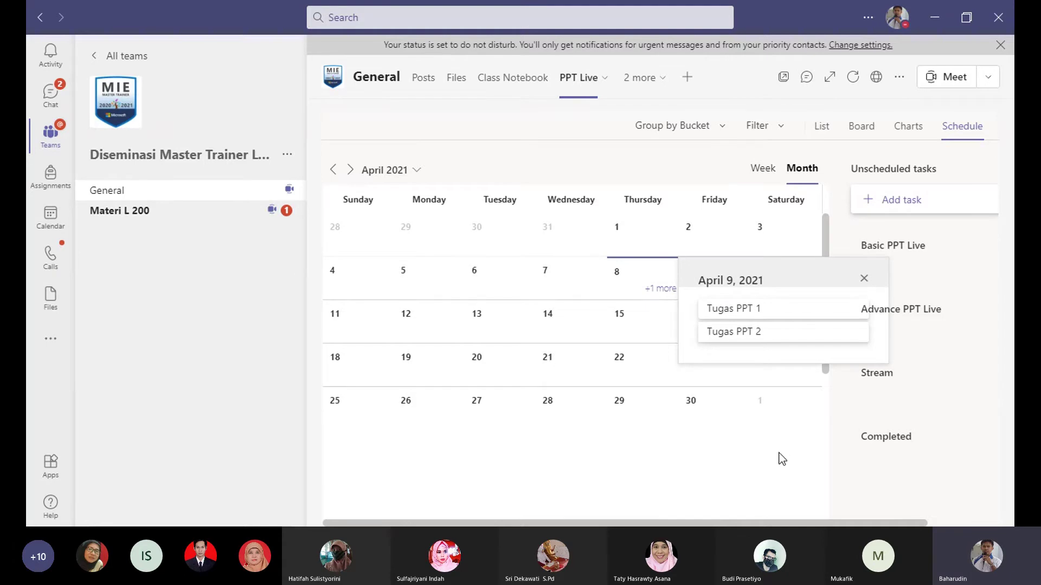
pyautogui.click(661, 290)
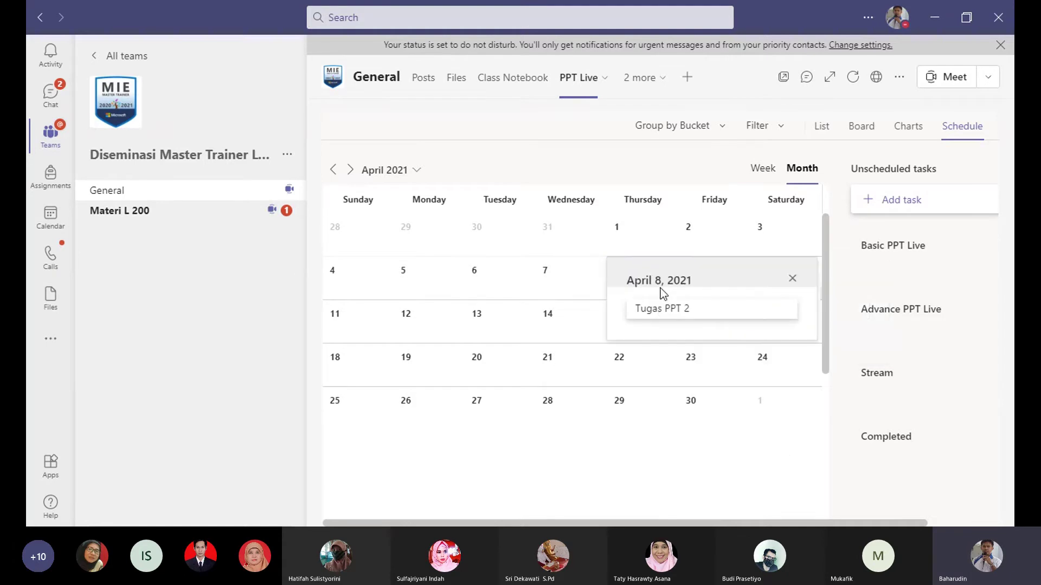
pyautogui.click(793, 279)
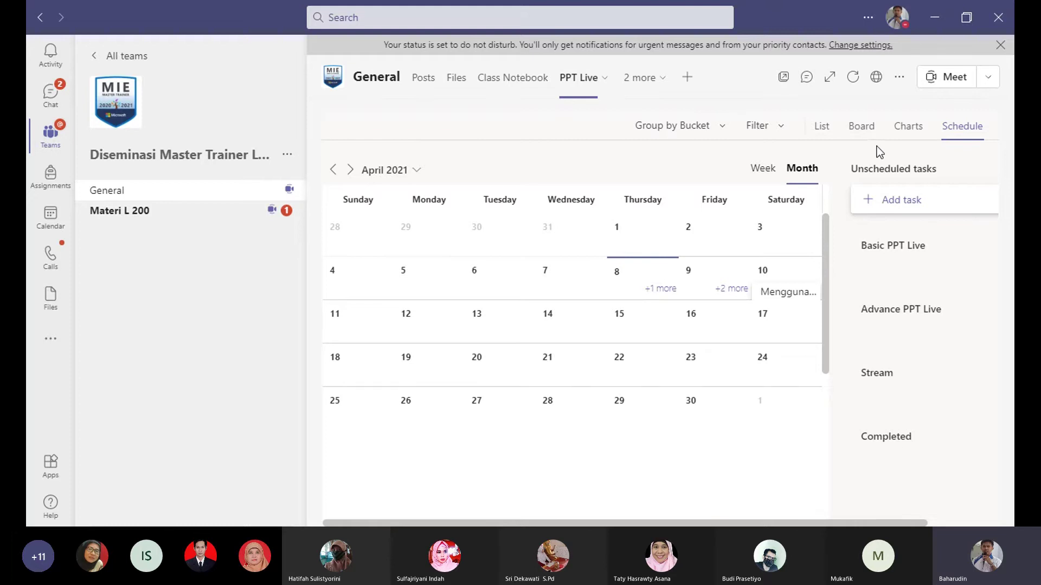
# Step: Examine the plan's status and bucket charts together with the accompanying list of tasks in each bucket
pyautogui.click(916, 136)
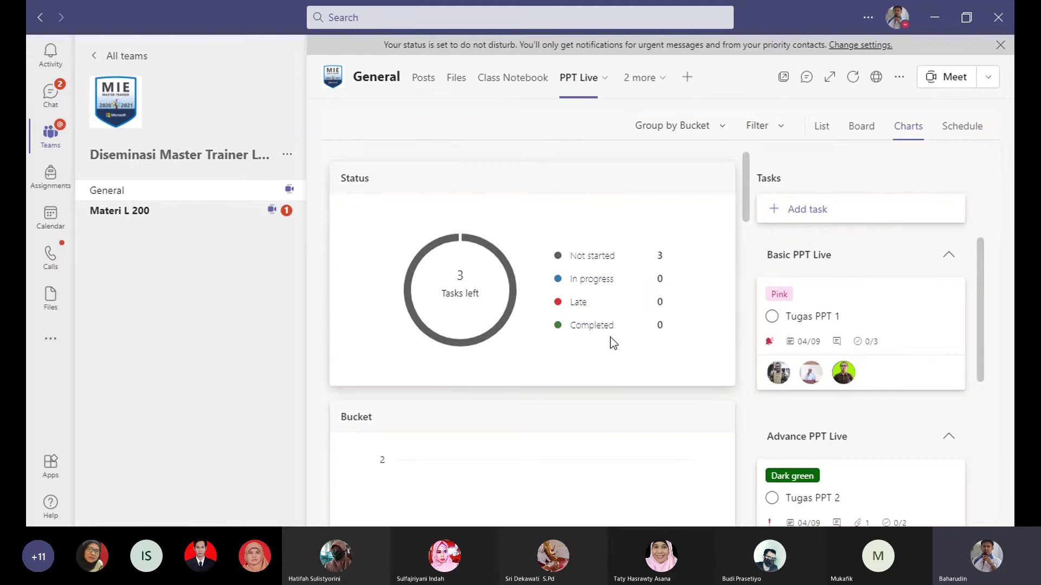
pyautogui.scroll(-1, 656, 328)
pyautogui.scroll(-1, 780, 342)
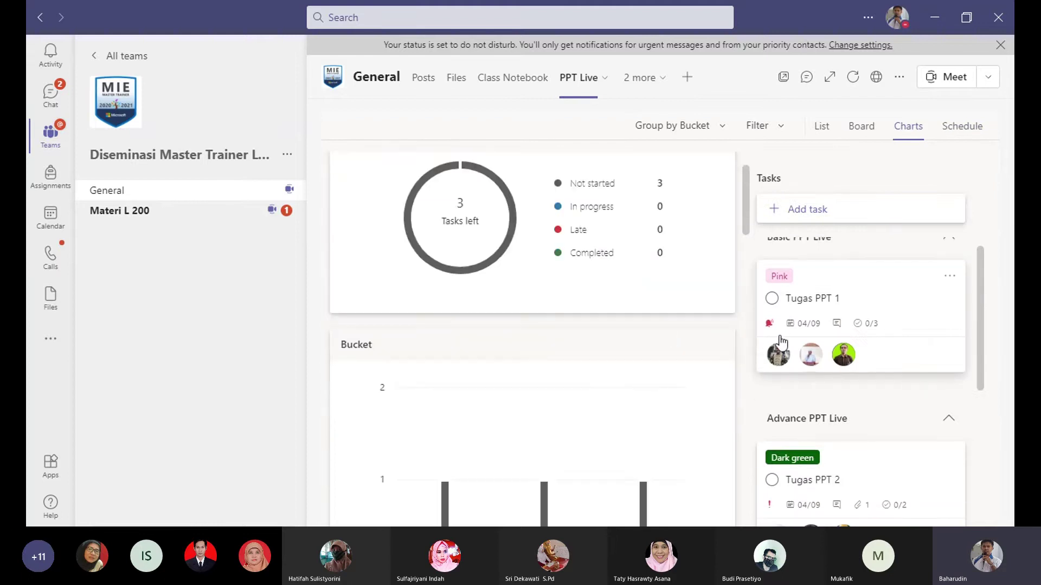
pyautogui.scroll(1, 781, 342)
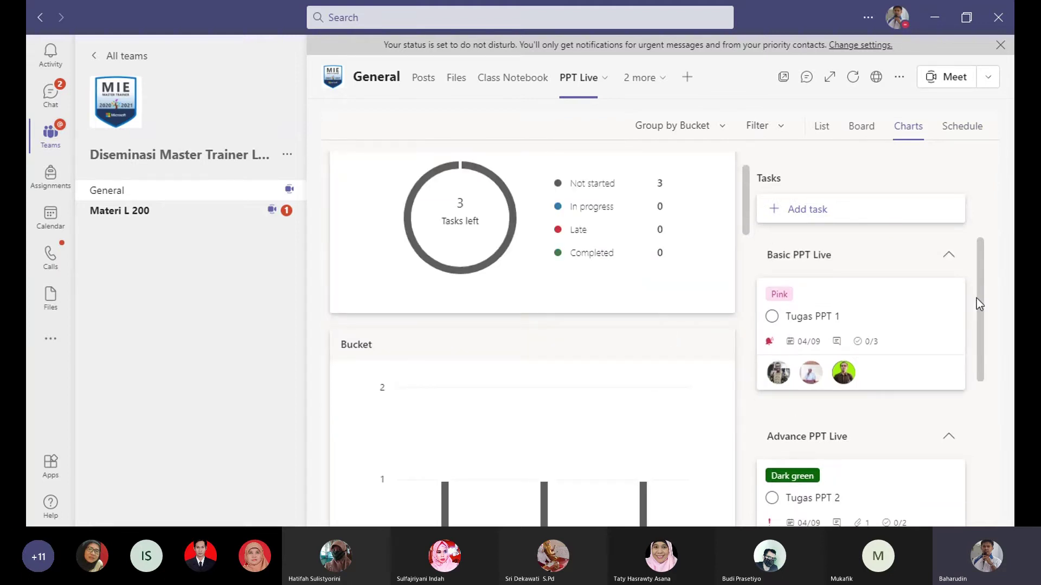
pyautogui.scroll(-5, 977, 288)
pyautogui.scroll(5, 976, 325)
# Step: View the details of the Tugas PPT 2 task on the plan's board and close them
pyautogui.click(856, 130)
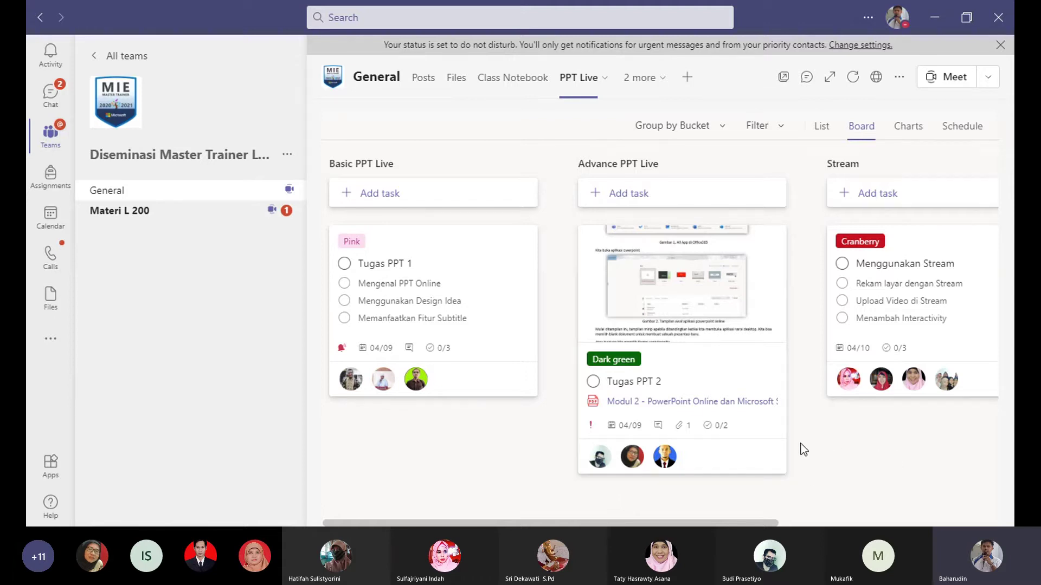
pyautogui.click(724, 252)
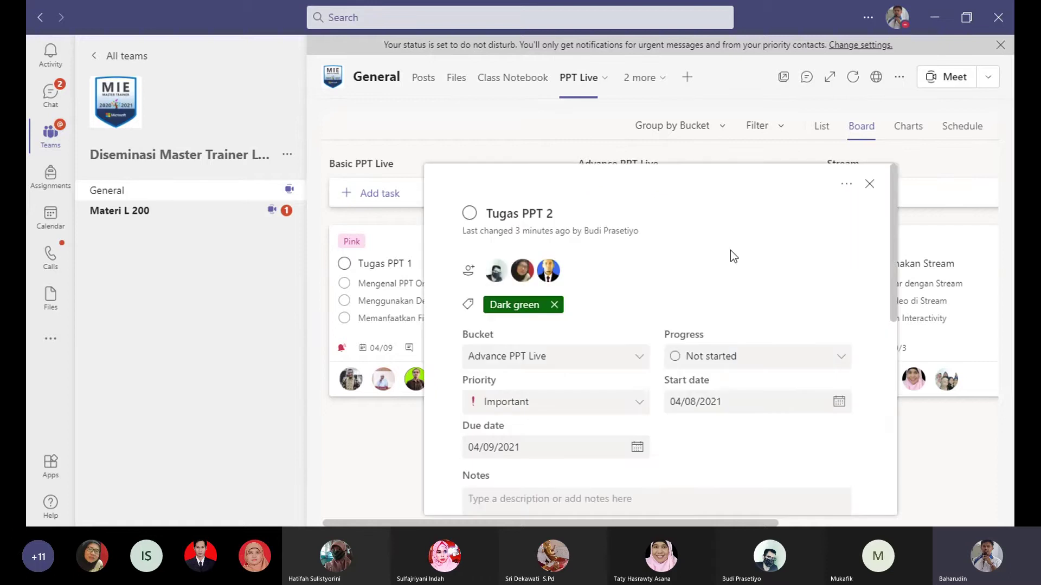
pyautogui.click(877, 185)
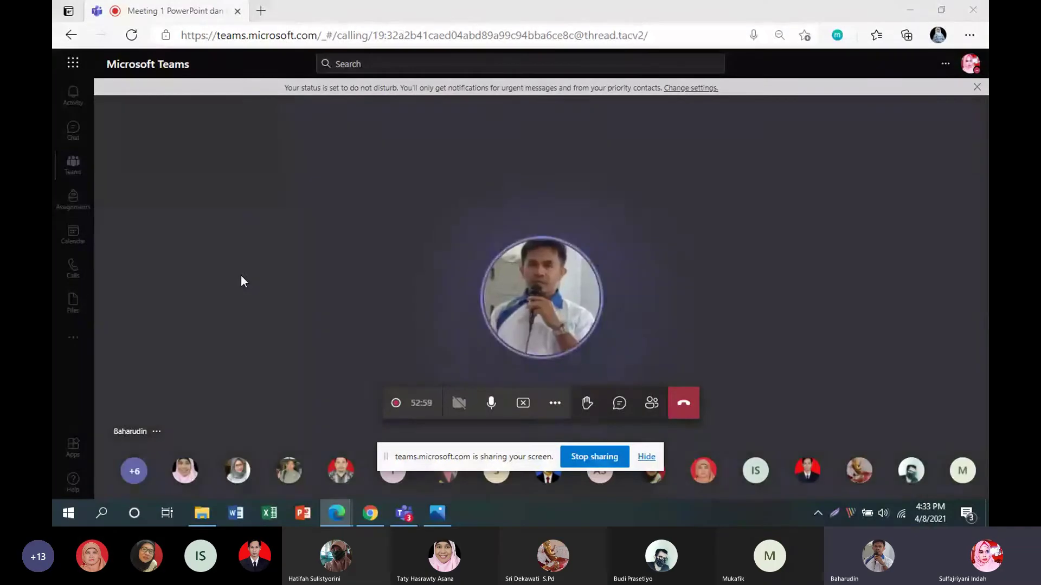
# Step: Open the PPT Live plan from its post in the General channel of the Diseminasi Master Trainer Lv. 200 team
pyautogui.click(73, 164)
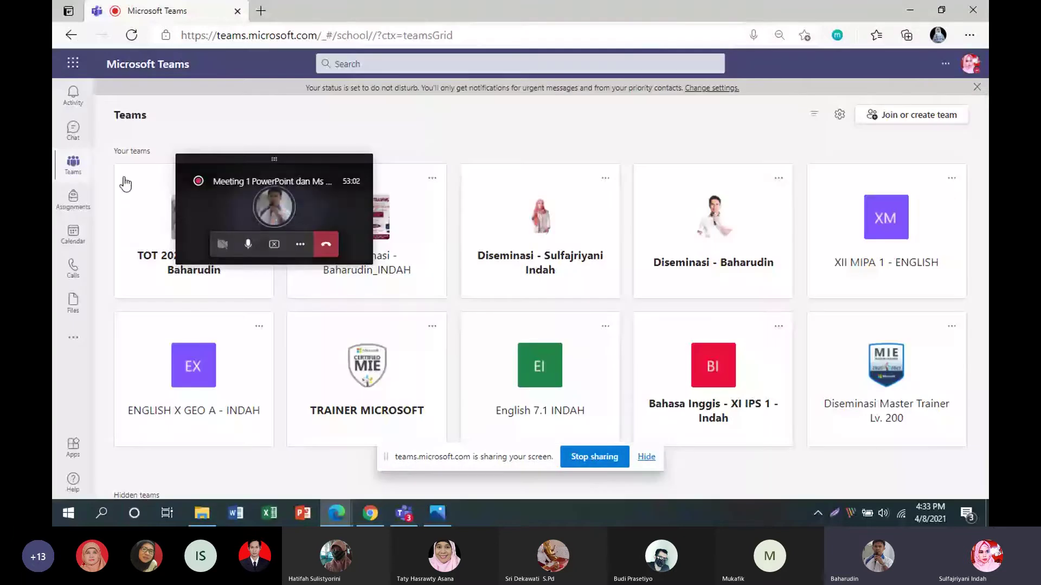
pyautogui.click(889, 366)
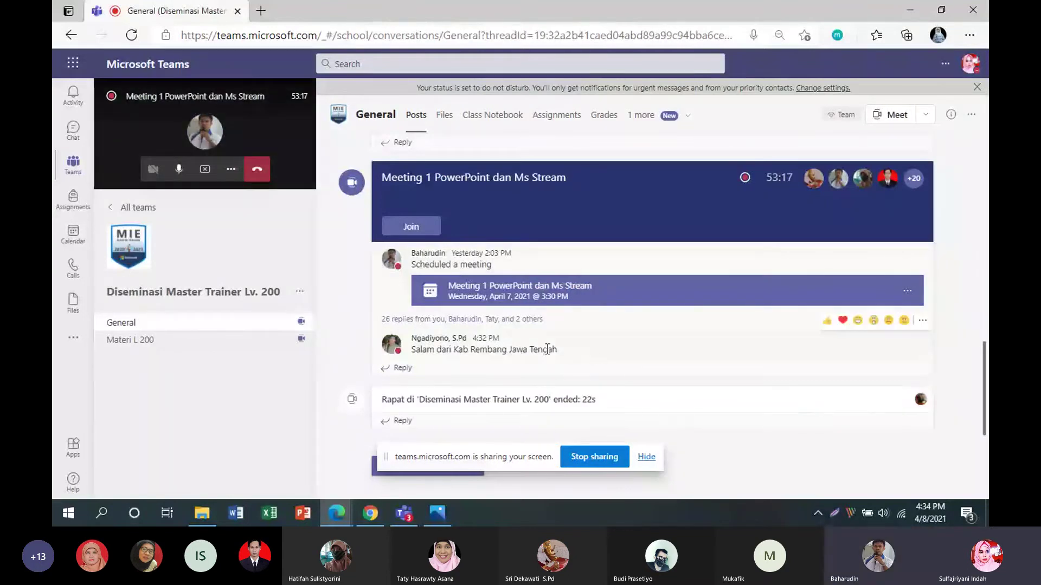
pyautogui.scroll(3, 522, 341)
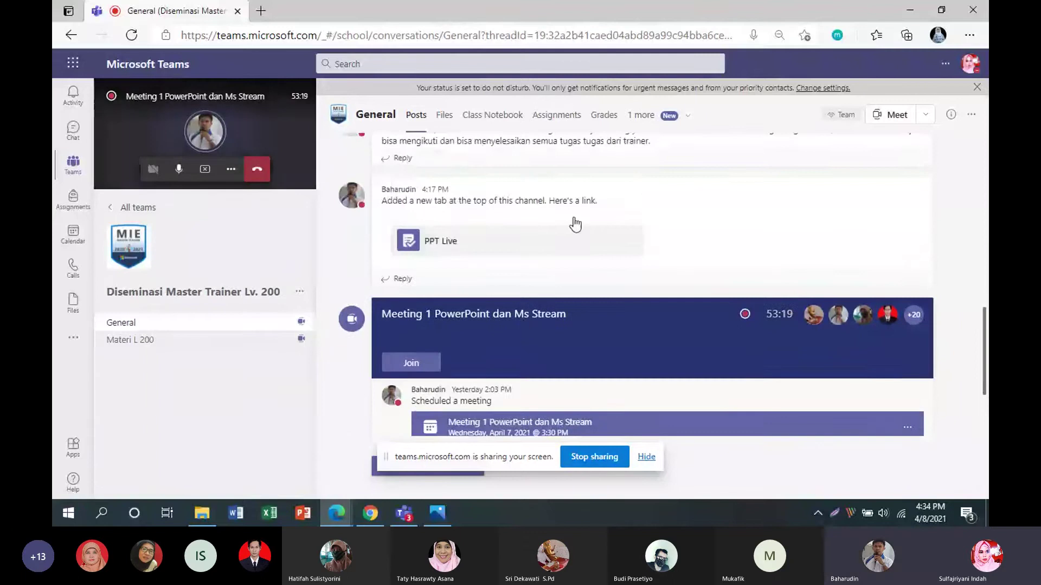
pyautogui.scroll(-1, 522, 275)
pyautogui.scroll(-3, 521, 274)
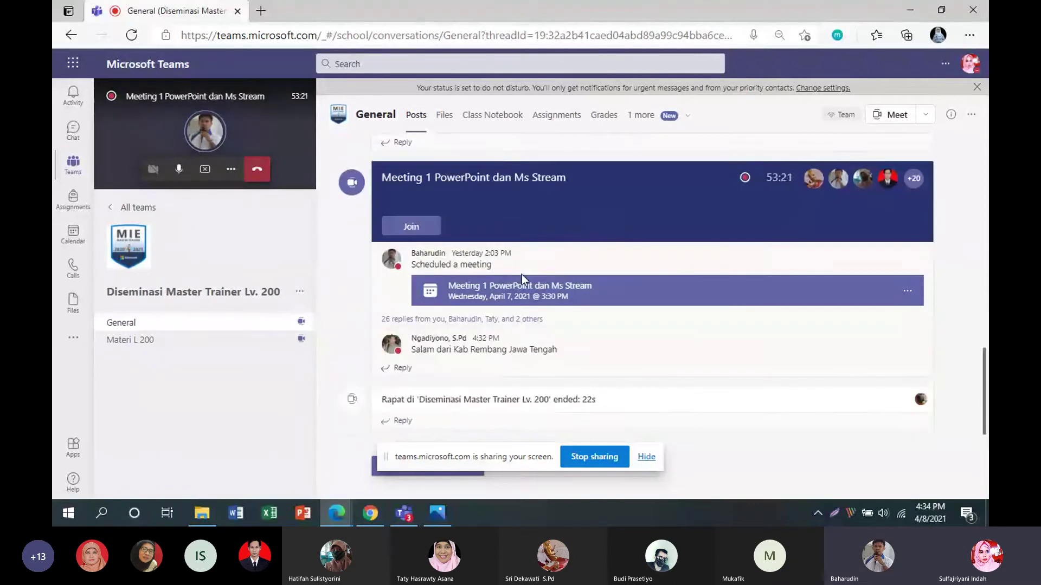
pyautogui.scroll(3, 522, 274)
pyautogui.scroll(2, 521, 274)
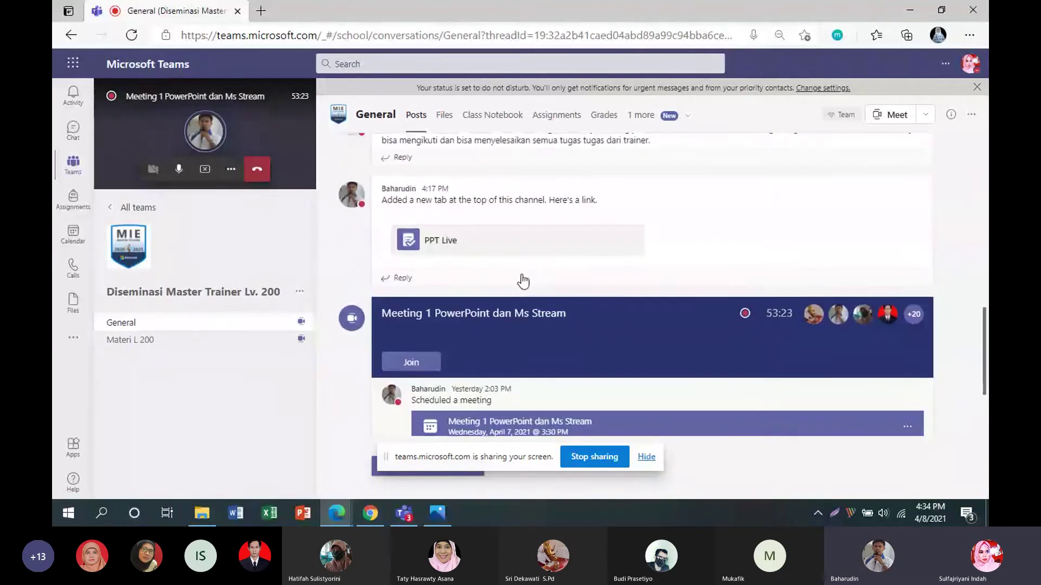
pyautogui.click(447, 243)
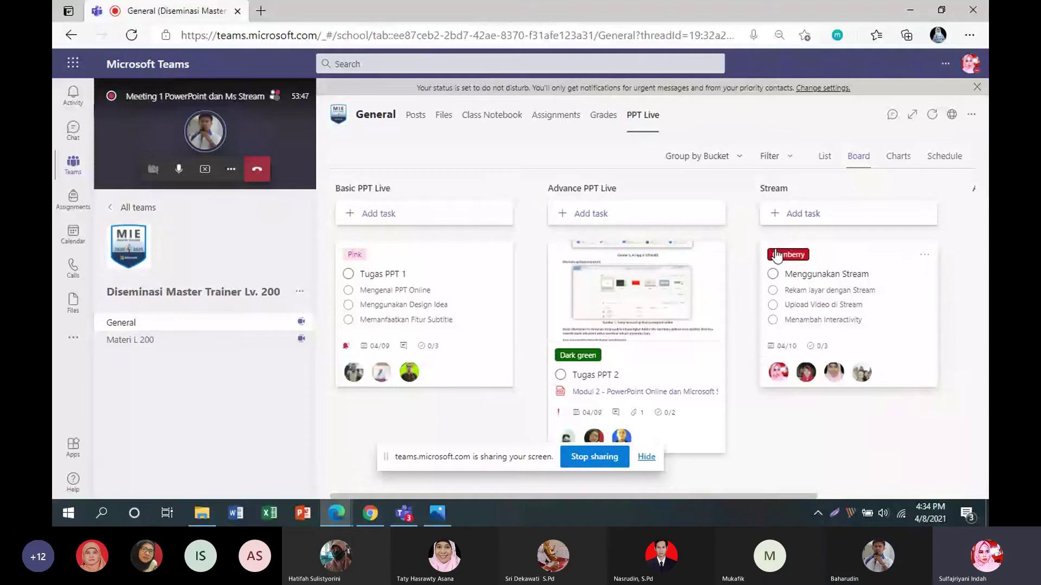
# Step: Check off Rekam layar dengan Stream in the Menggunakan Stream task and set the task's progress to In progress
pyautogui.click(772, 290)
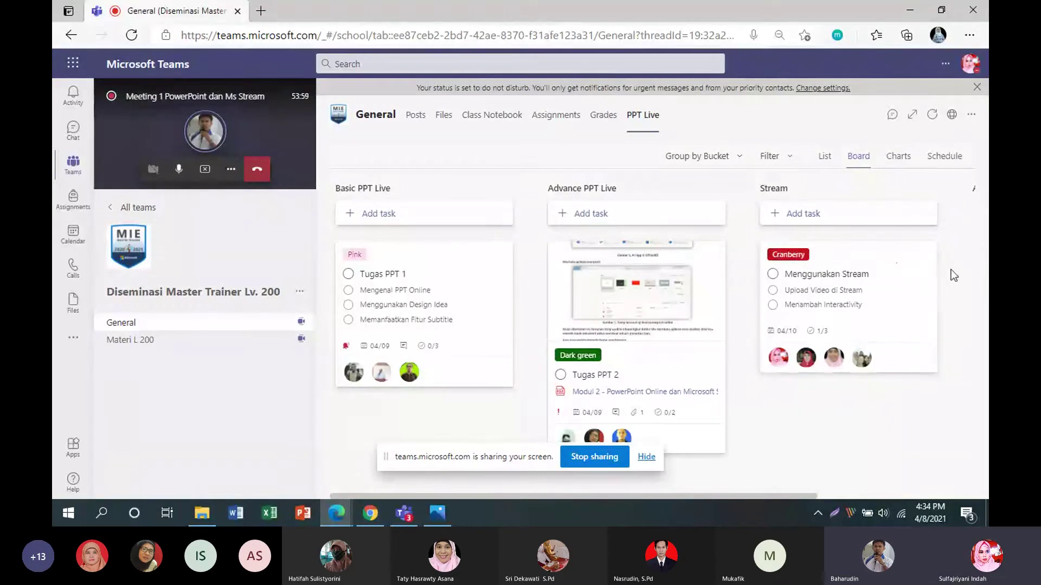
pyautogui.click(822, 267)
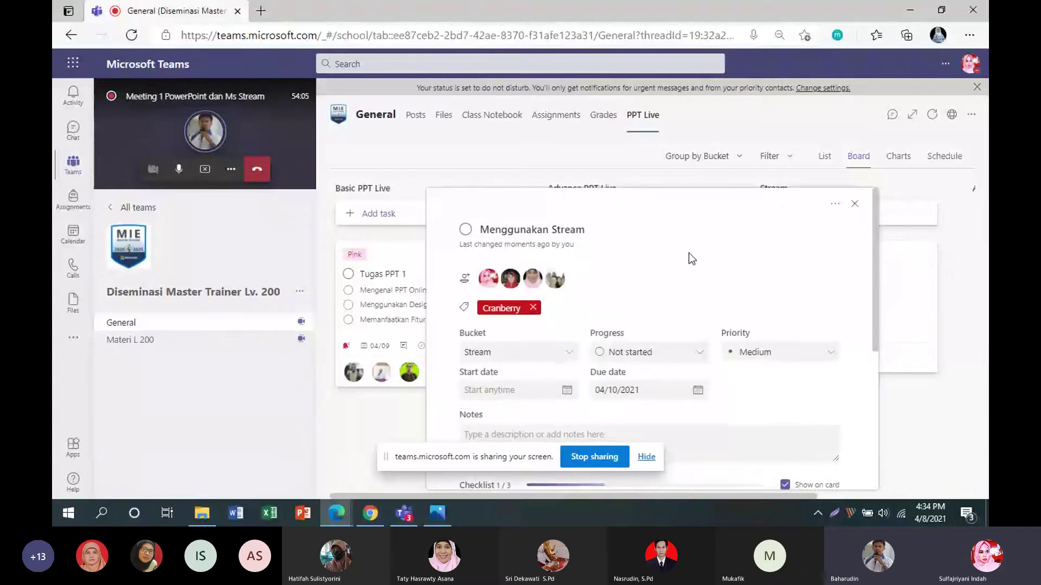
pyautogui.scroll(-1, 692, 259)
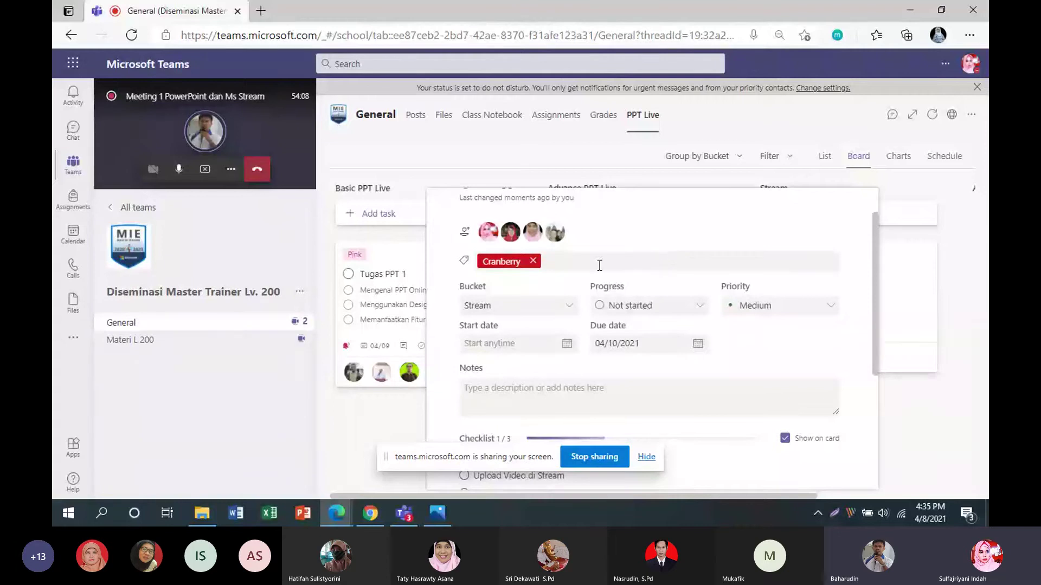
pyautogui.scroll(-1, 632, 250)
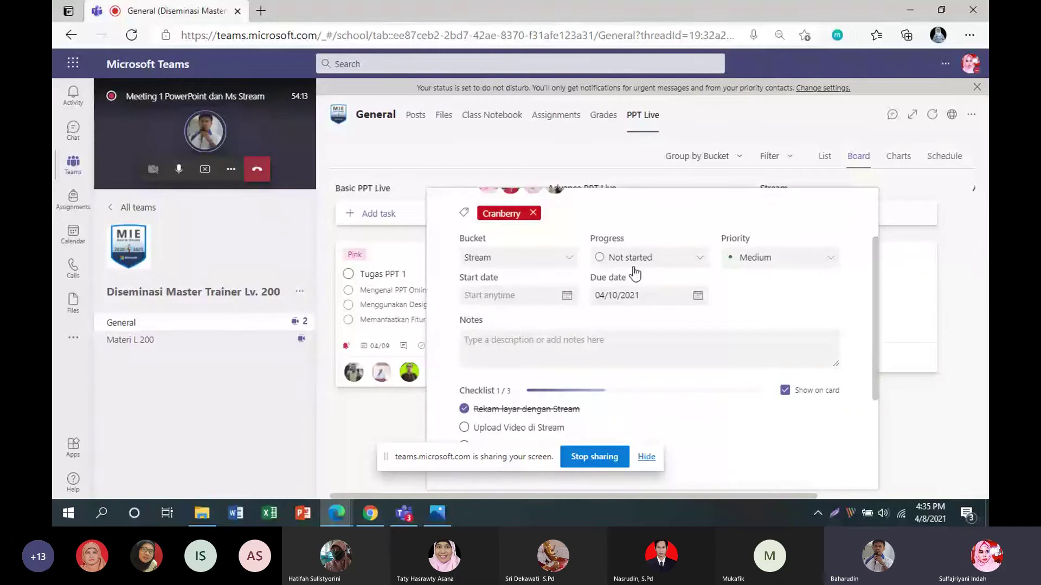
pyautogui.scroll(-2, 635, 273)
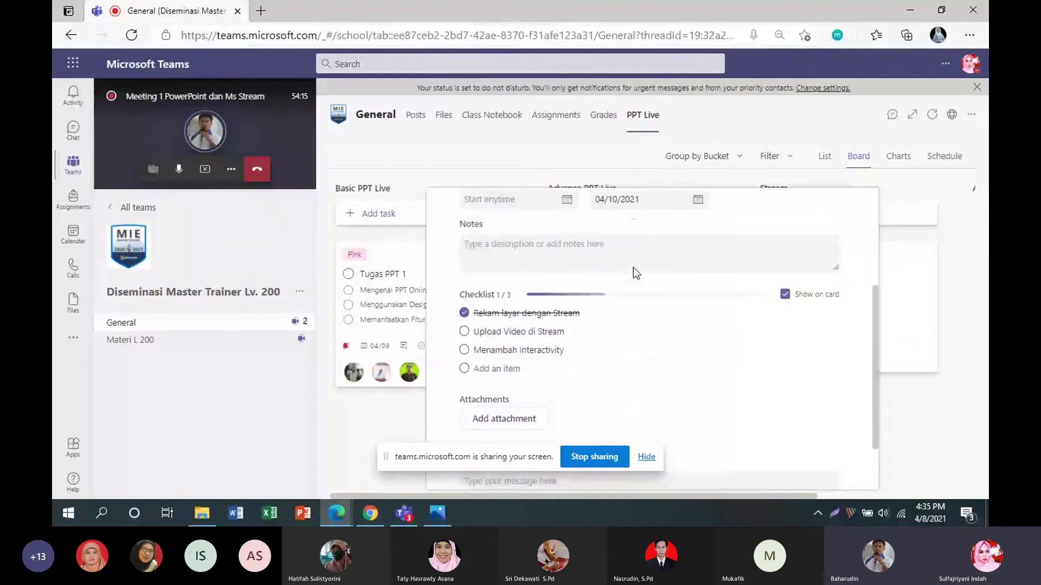
pyautogui.scroll(3, 634, 268)
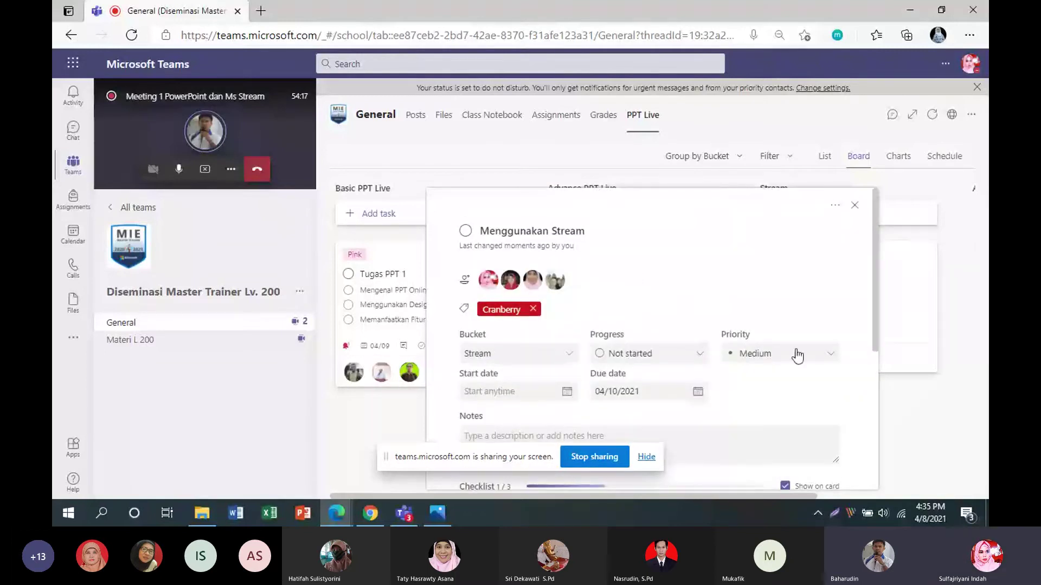
pyautogui.click(703, 357)
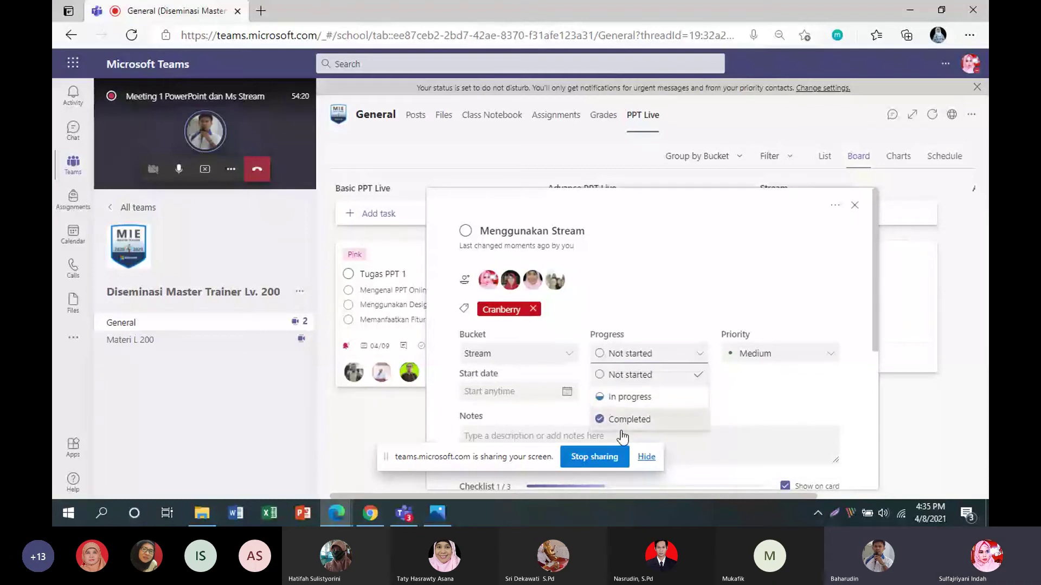
pyautogui.click(628, 397)
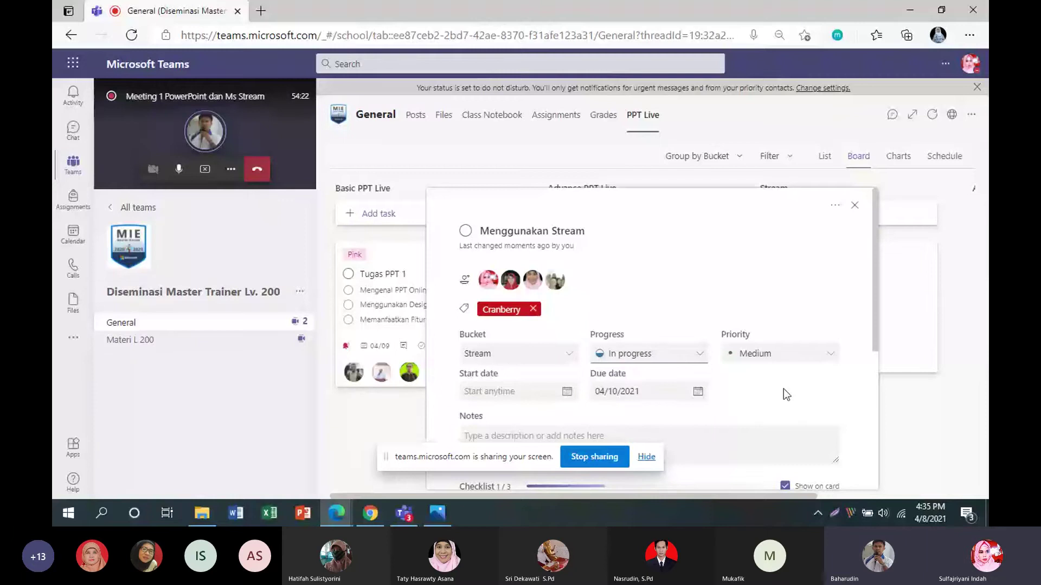
# Step: Review the Menggunakan Stream task's assignees, due date, checklist, attachments and comments sections
pyautogui.scroll(-1, 774, 356)
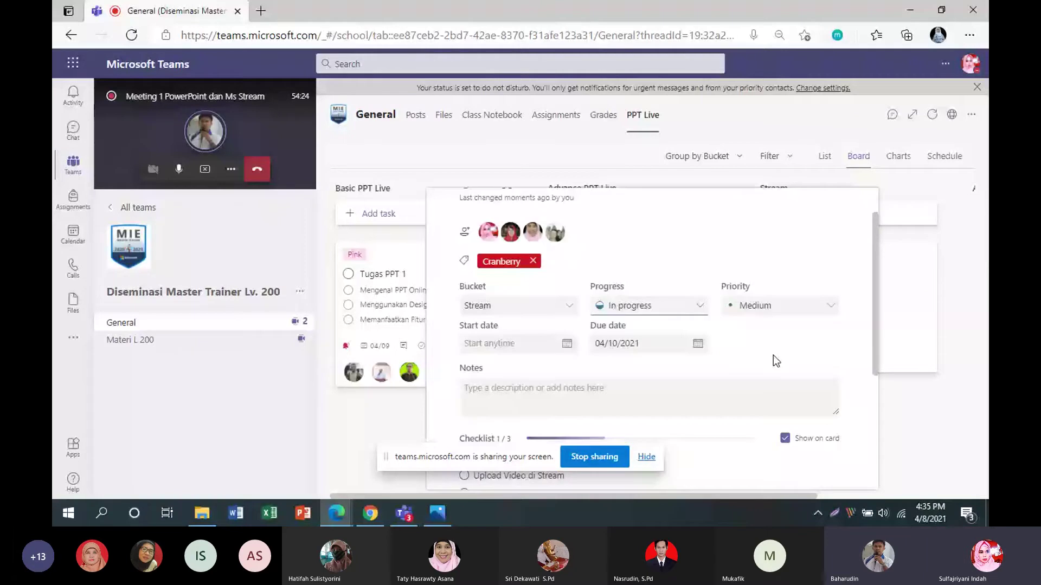
pyautogui.scroll(-4, 769, 348)
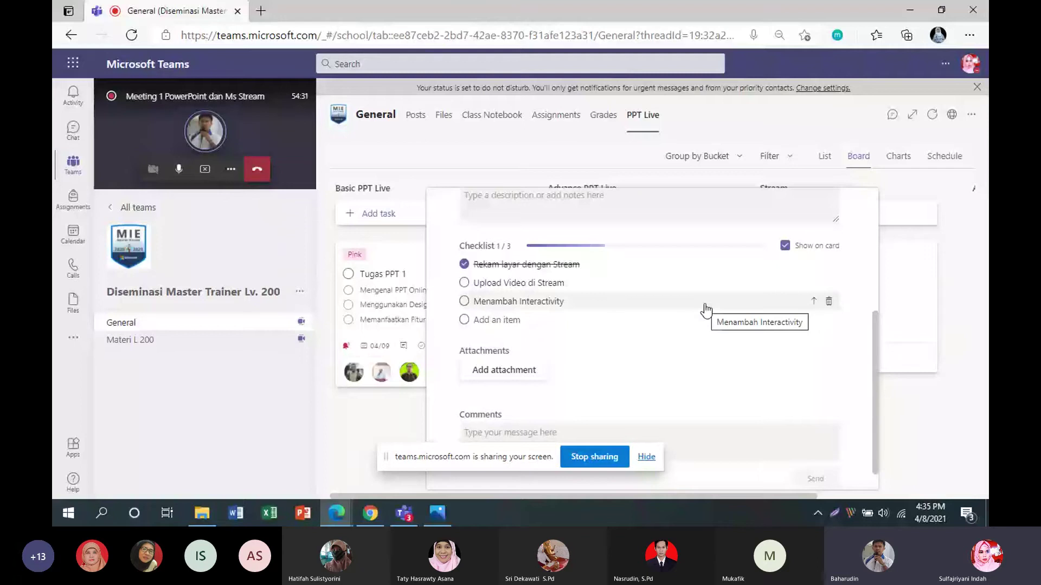
pyautogui.scroll(-1, 705, 310)
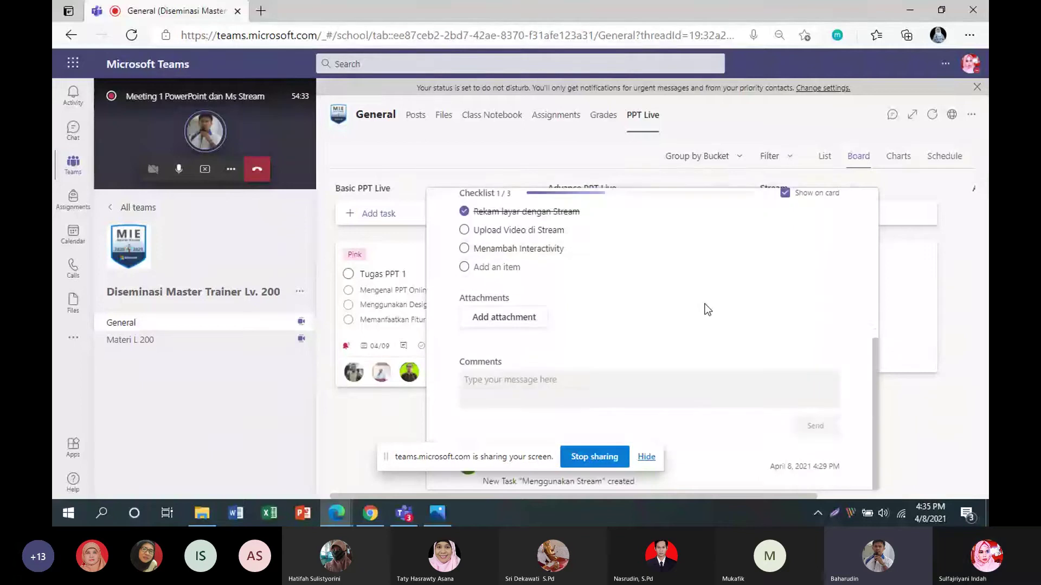
pyautogui.scroll(1, 708, 310)
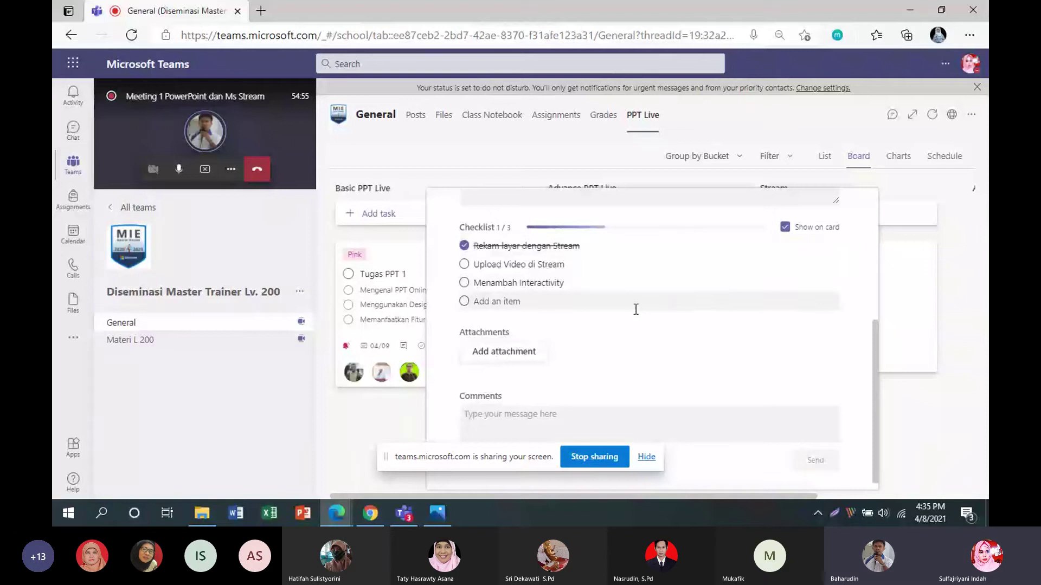
pyautogui.scroll(-1, 636, 308)
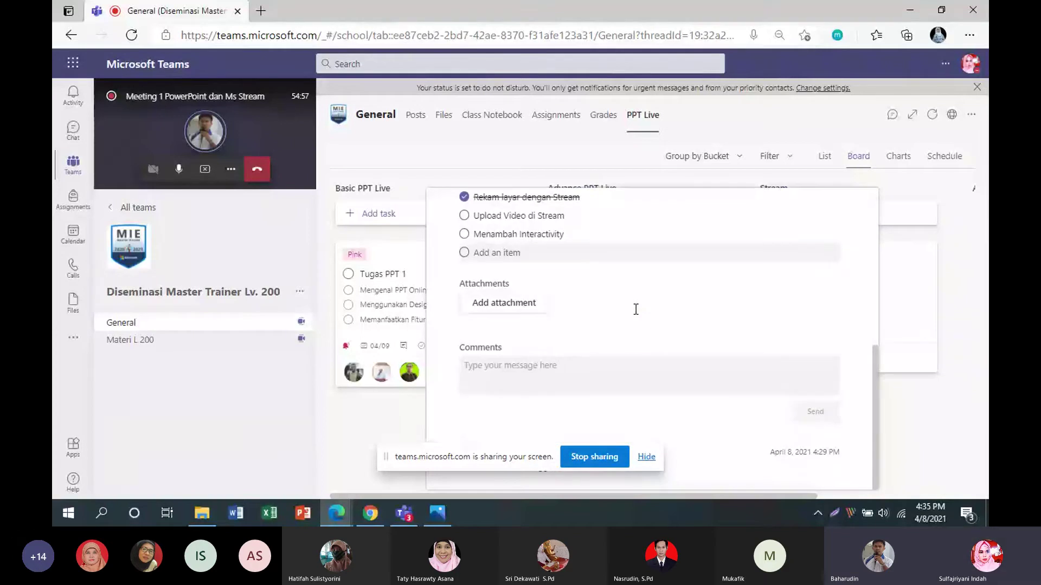
pyautogui.scroll(2, 637, 312)
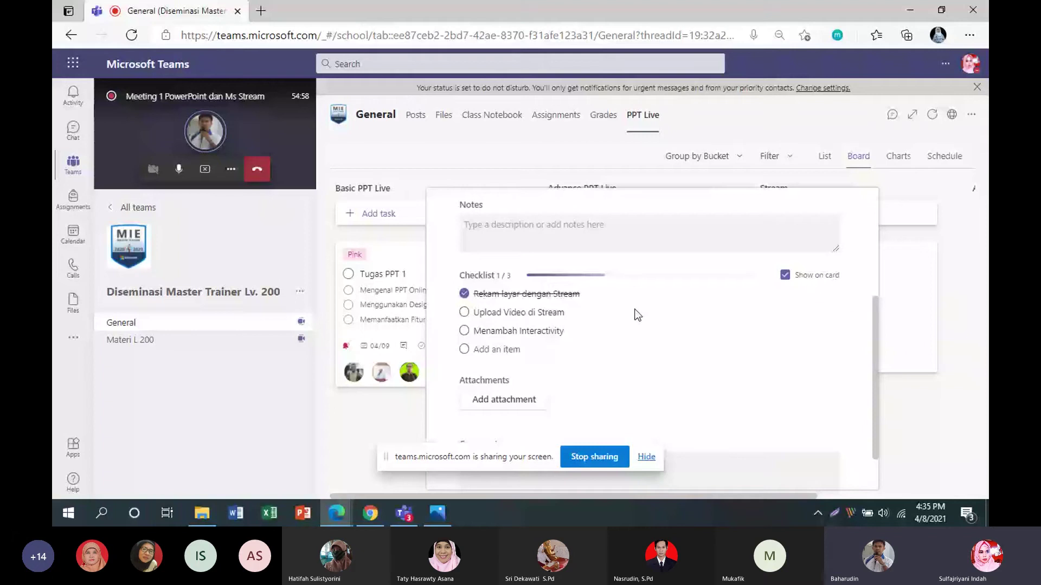
pyautogui.scroll(1, 638, 316)
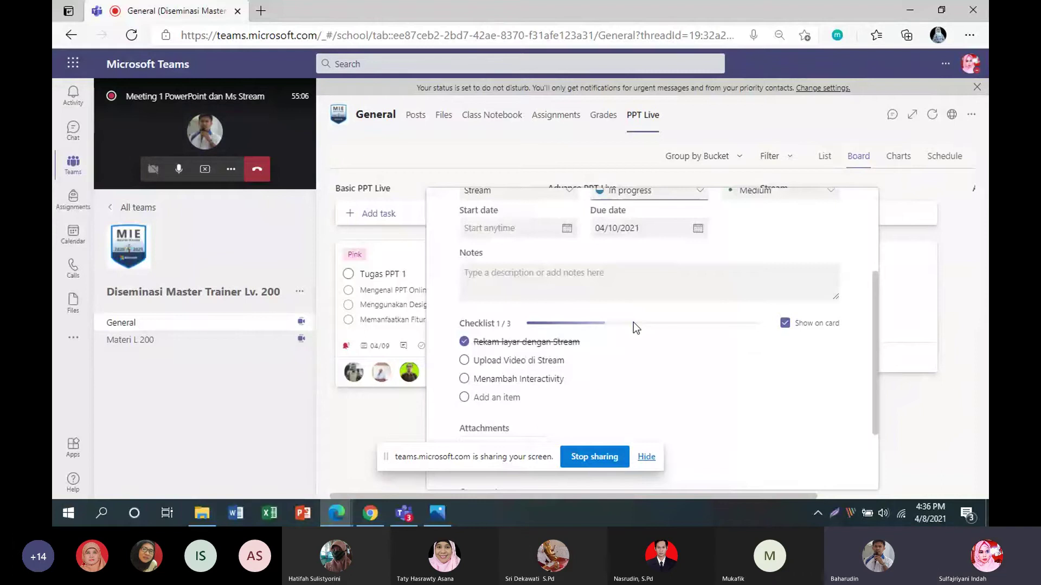
pyautogui.scroll(3, 633, 322)
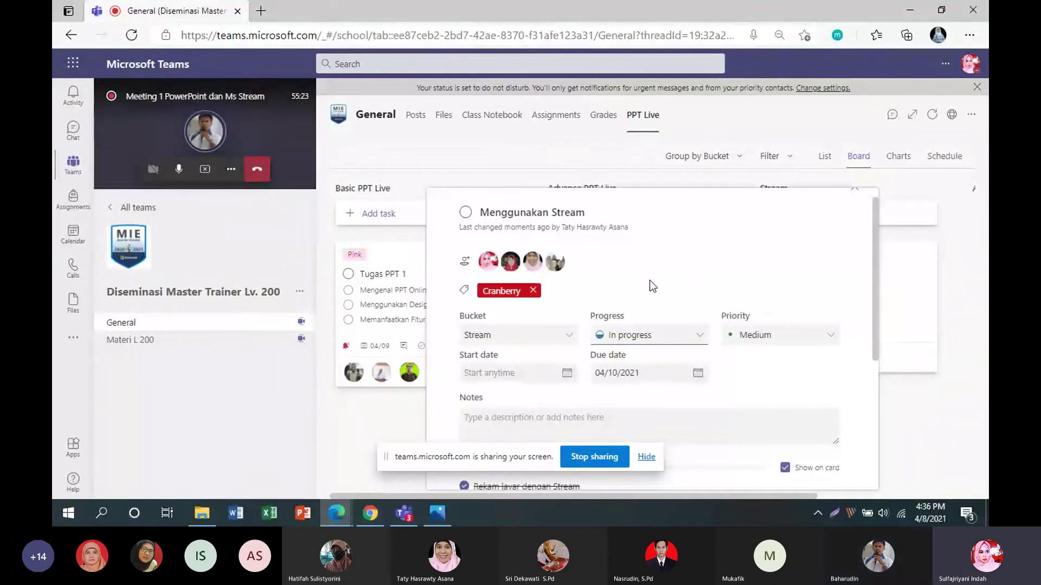
pyautogui.scroll(-1, 650, 268)
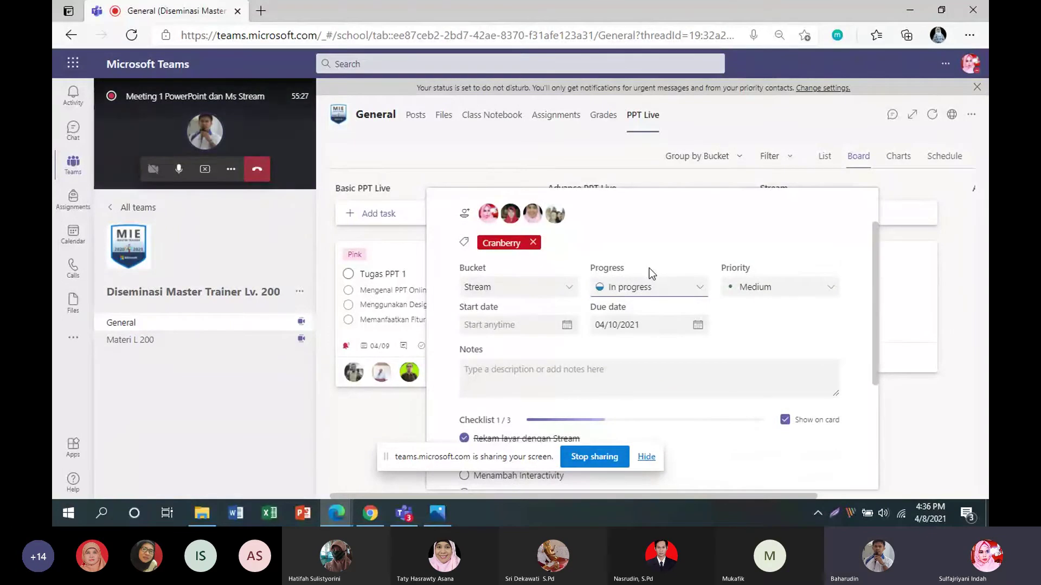
pyautogui.scroll(-2, 650, 268)
pyautogui.scroll(-2, 649, 269)
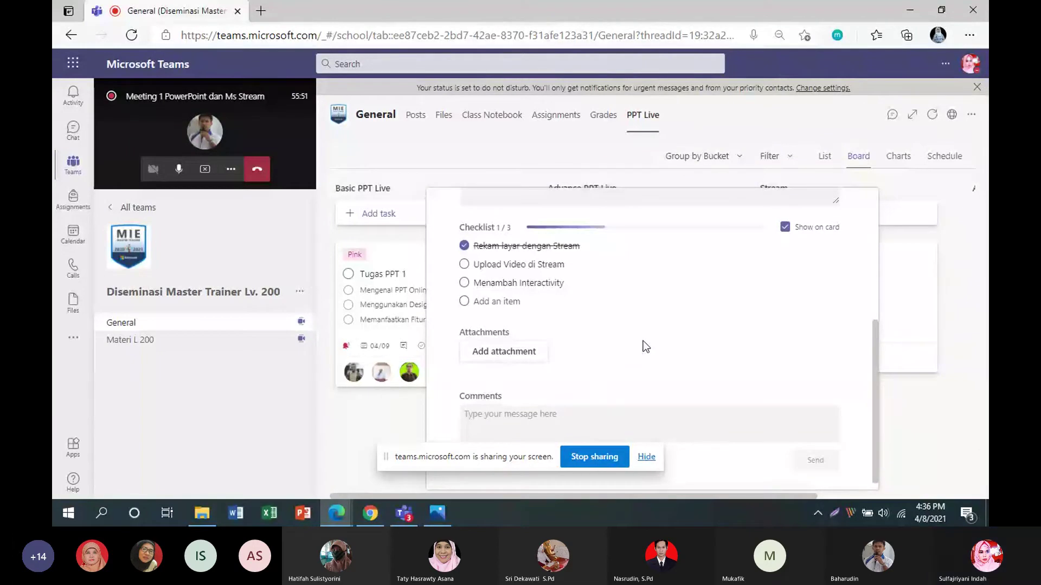
# Step: Look at the attachment option of the Menggunakan Stream task and recheck its progress, dates and checklist
pyautogui.click(504, 354)
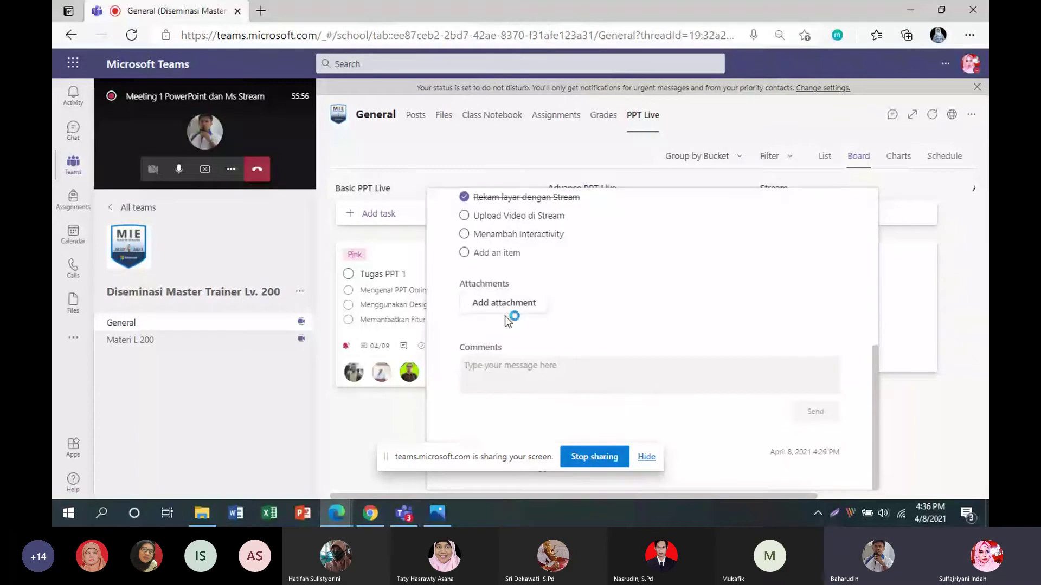
pyautogui.scroll(5, 506, 316)
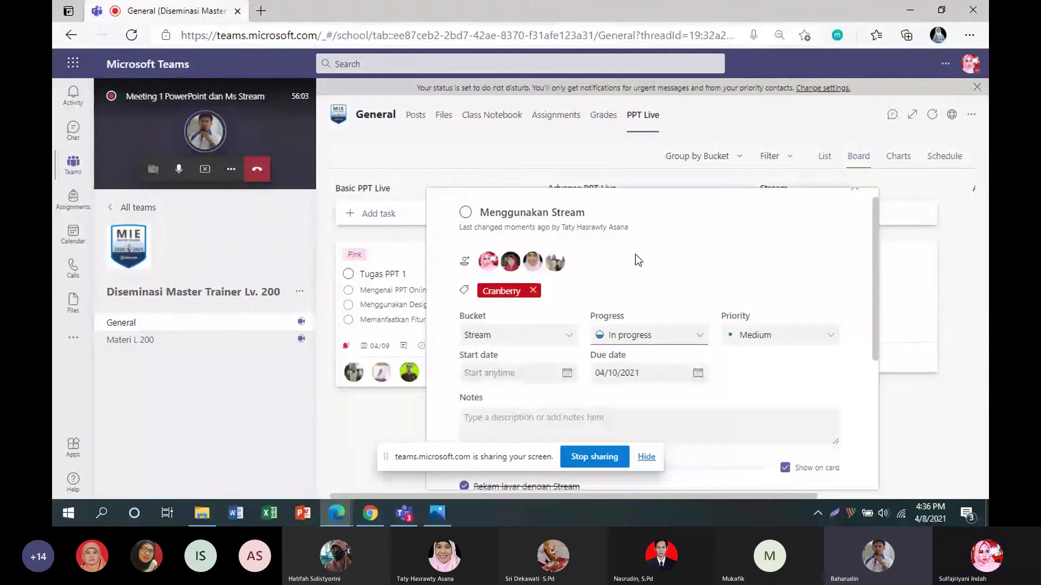
pyautogui.scroll(-3, 636, 255)
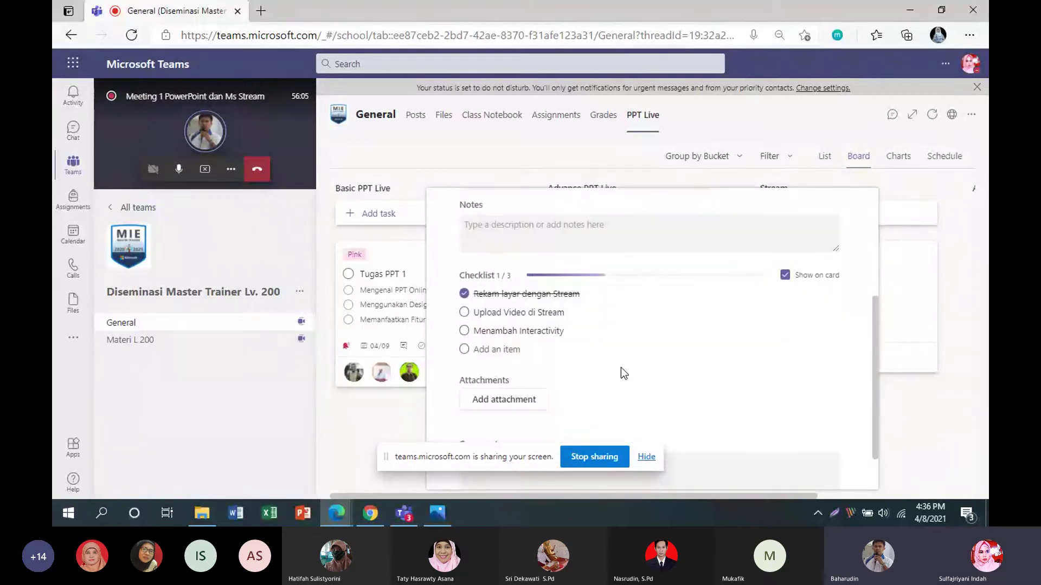
pyautogui.scroll(3, 620, 369)
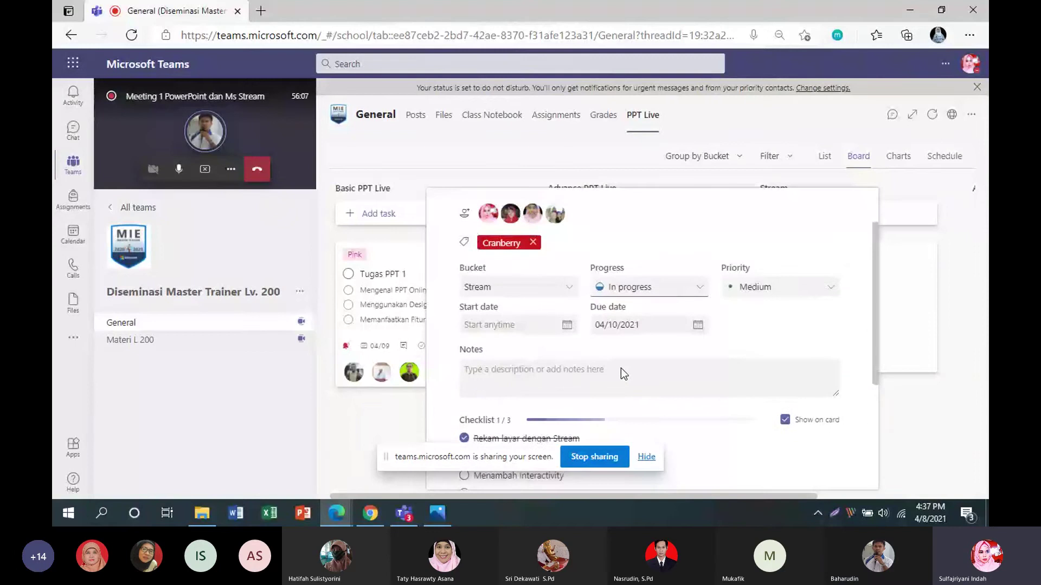
pyautogui.scroll(1, 621, 369)
pyautogui.scroll(-4, 620, 369)
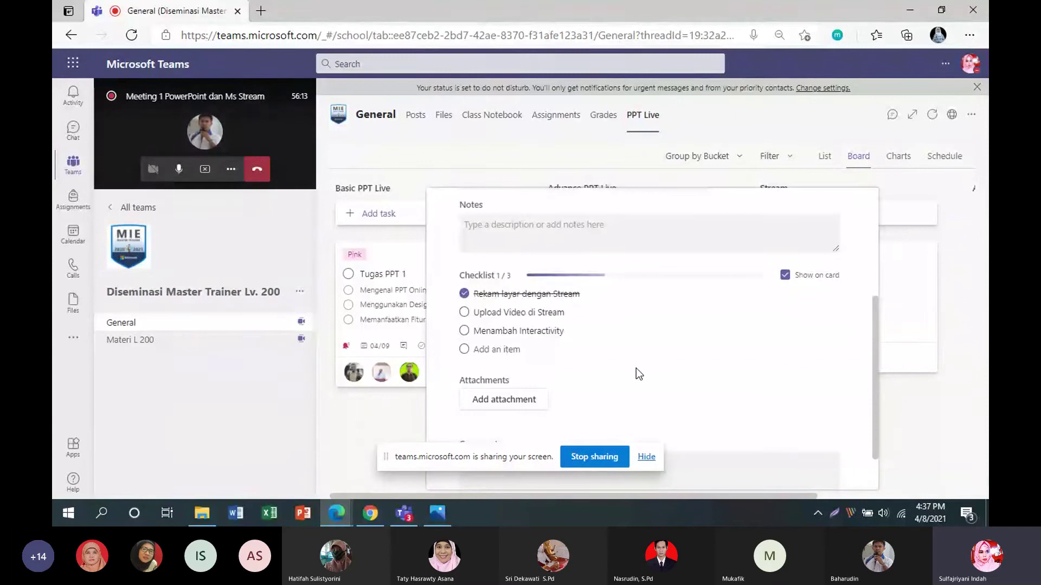
# Step: Add the Purple label to the Menggunakan Stream task and remove it again
pyautogui.scroll(3, 636, 369)
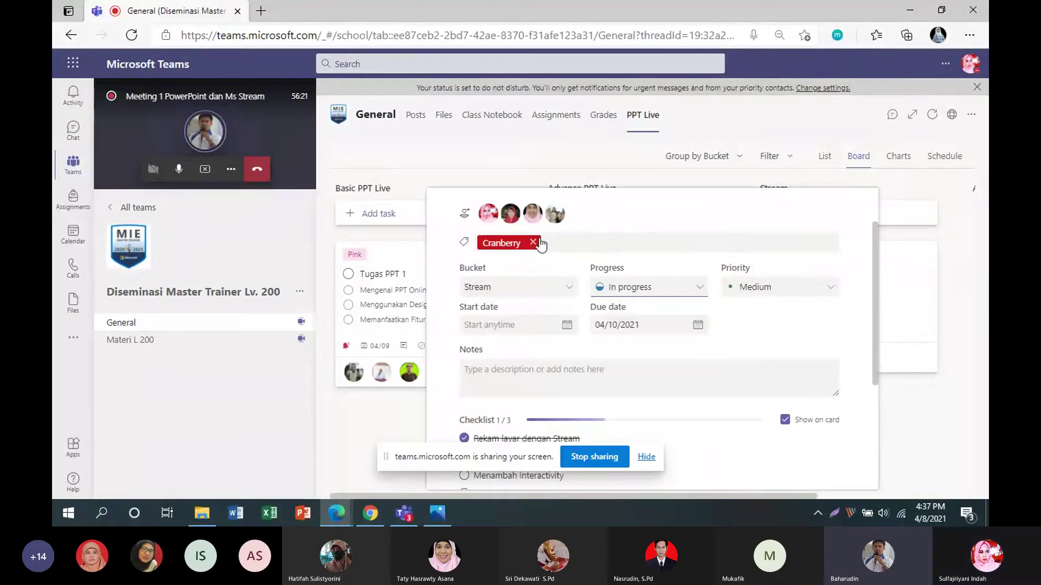
pyautogui.click(593, 248)
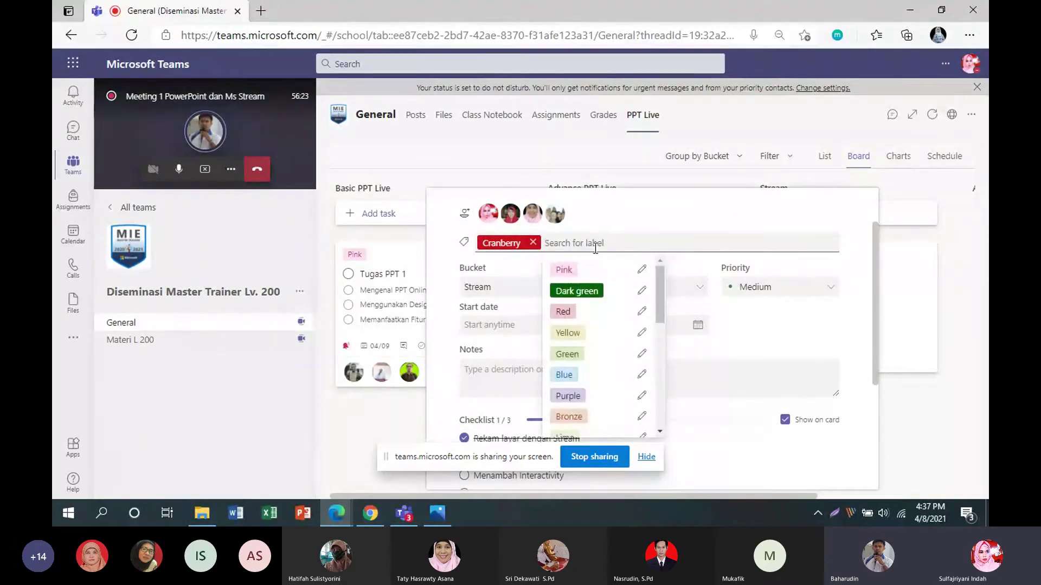
pyautogui.scroll(-1, 612, 306)
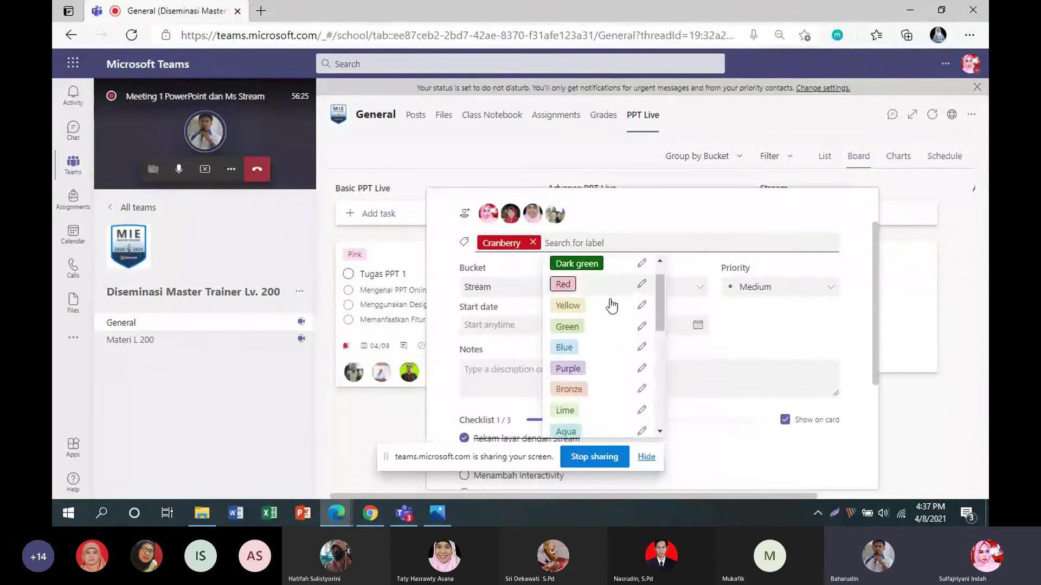
pyautogui.click(570, 369)
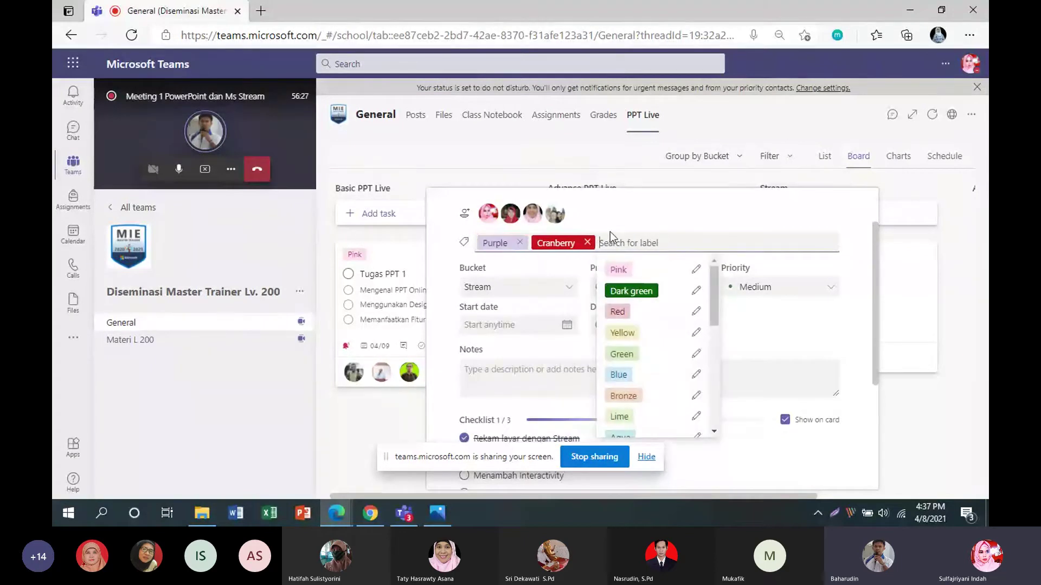
pyautogui.click(519, 243)
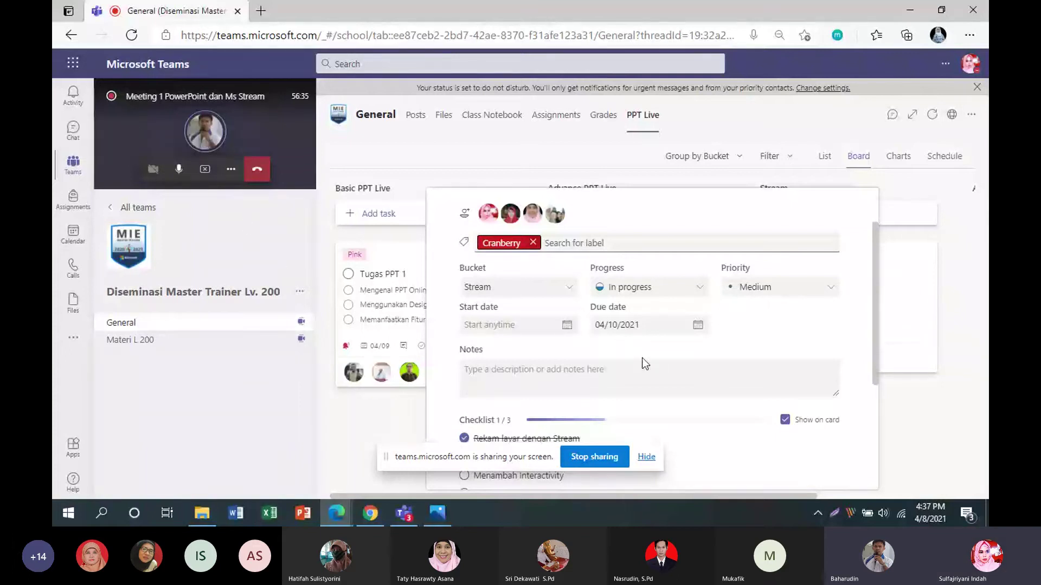
# Step: Draft the comment "Terimakasih buat tugas pertamanya pak" on the Menggunakan Stream task
pyautogui.scroll(-1, 641, 357)
pyautogui.scroll(-1, 642, 358)
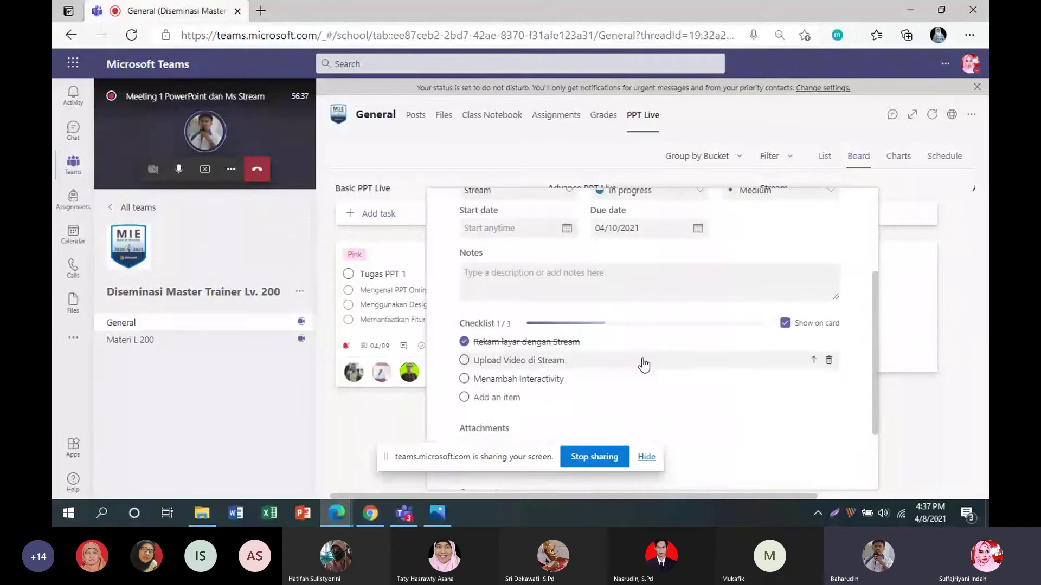
pyautogui.scroll(-1, 644, 365)
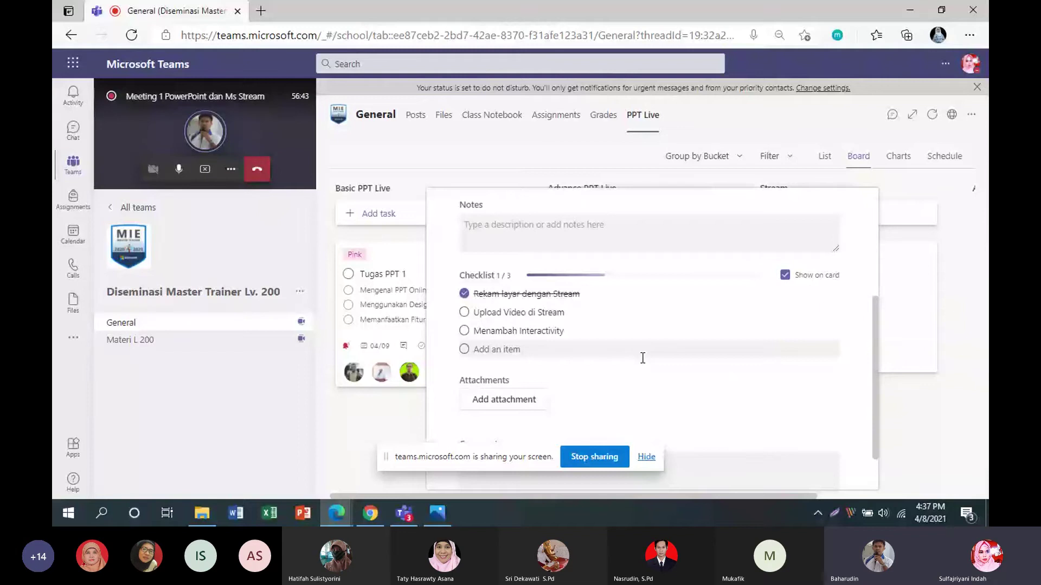
pyautogui.scroll(-2, 642, 358)
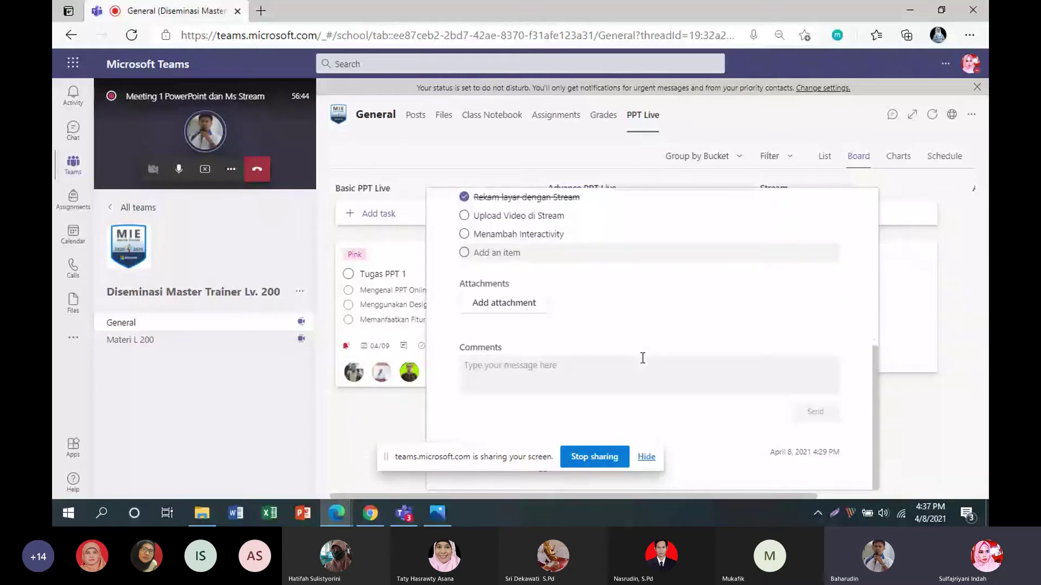
pyautogui.click(484, 366)
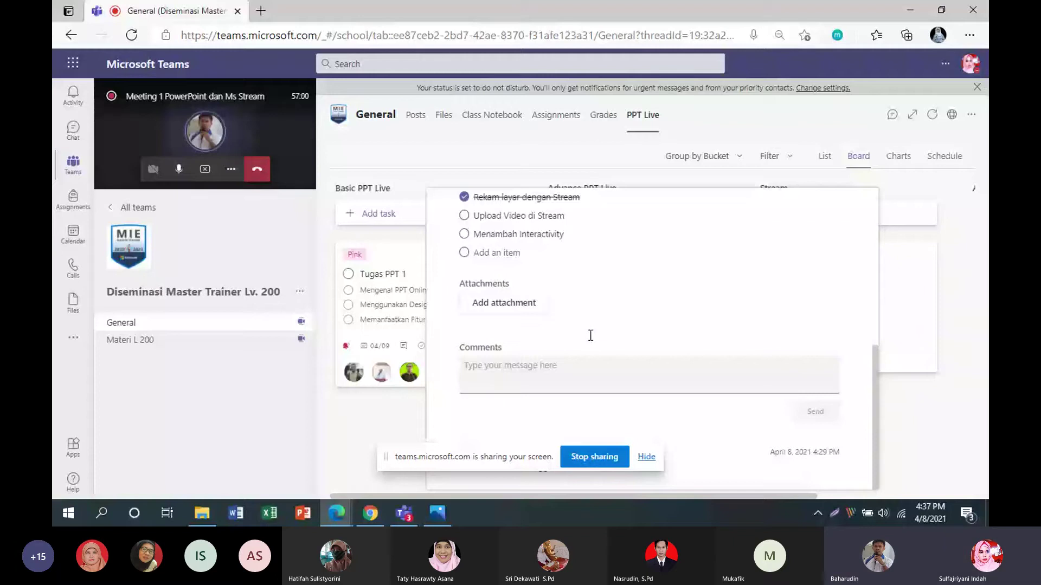
pyautogui.click(579, 363)
pyautogui.write('Ter')
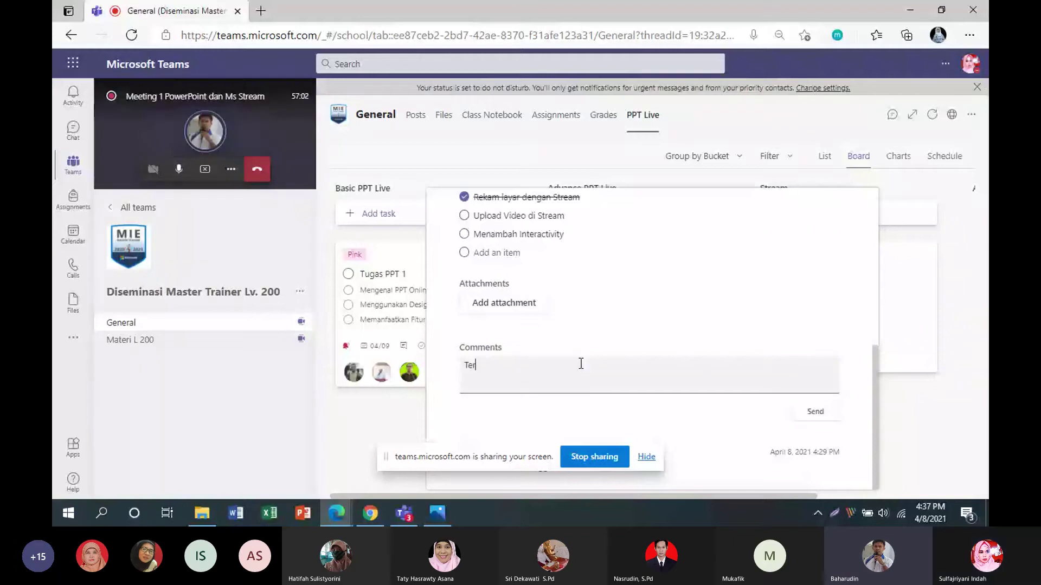
pyautogui.write('imakasih ')
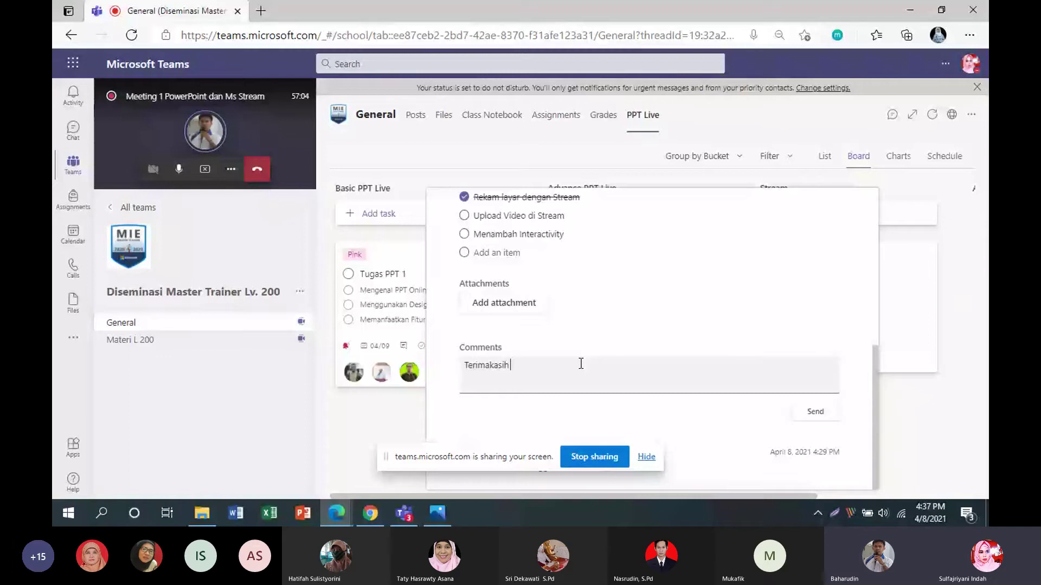
pyautogui.write('buat tugas pert')
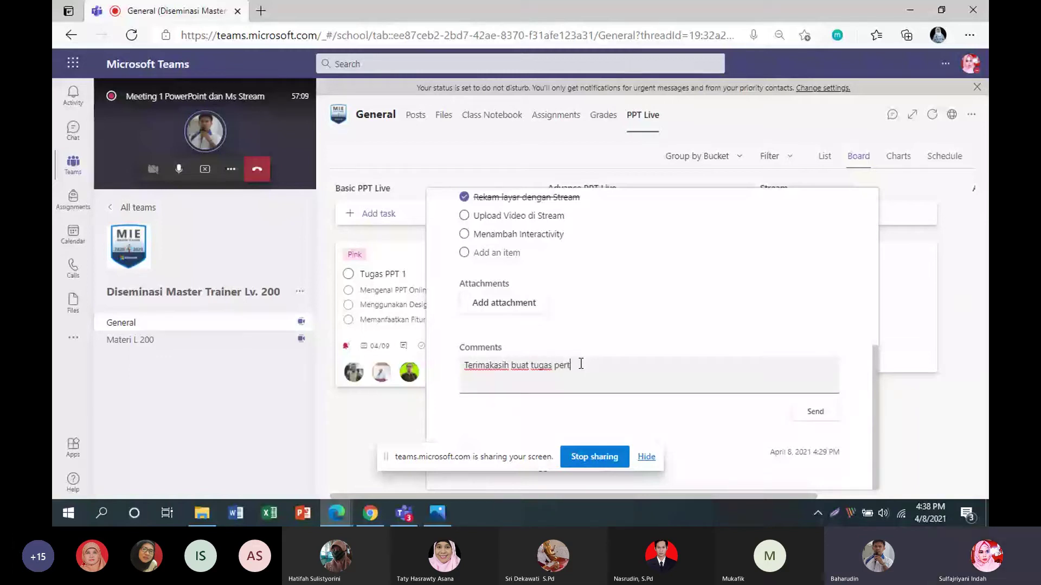
pyautogui.write('amanya pak')
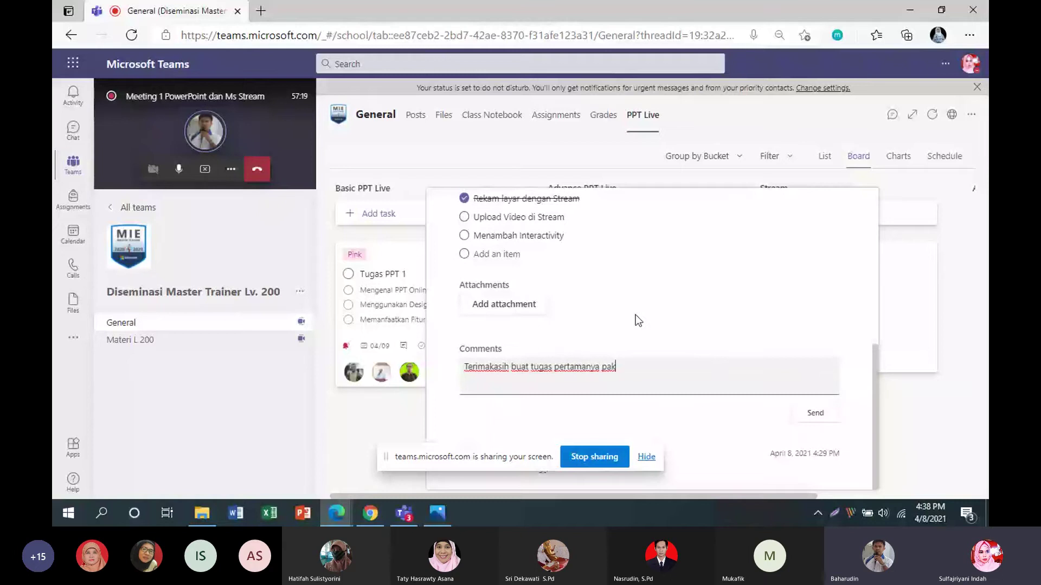
# Step: Examine the start date, checklist, and the available progress and priority options of the Menggunakan Stream task
pyautogui.scroll(3, 638, 320)
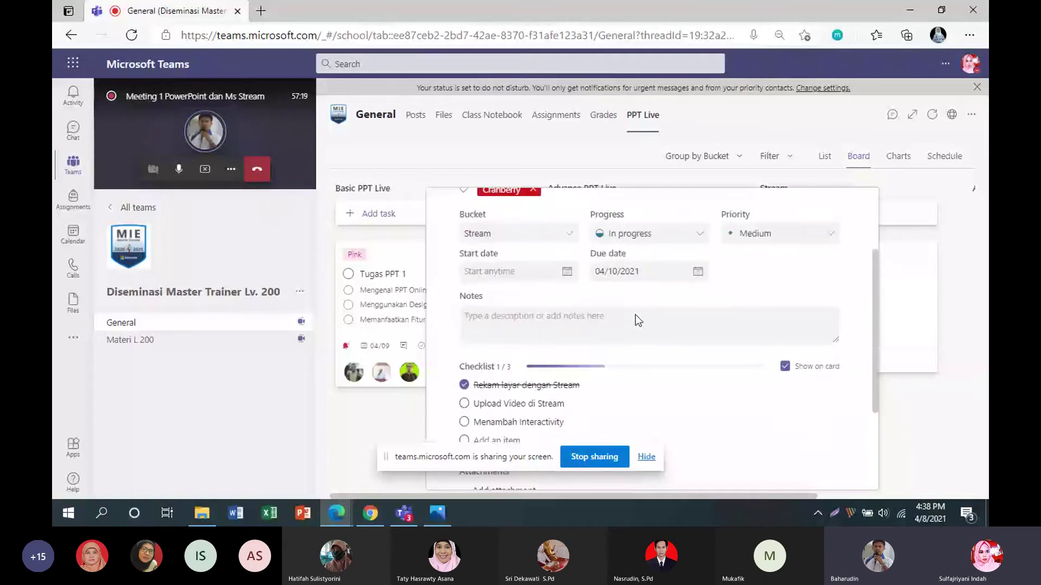
pyautogui.click(567, 277)
pyautogui.click(567, 277)
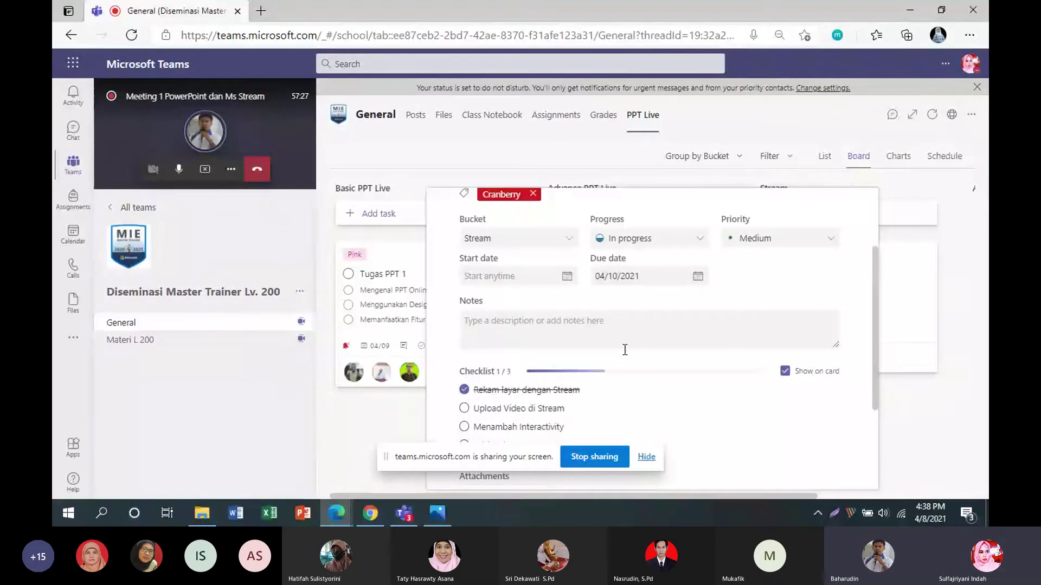
pyautogui.scroll(-2, 564, 297)
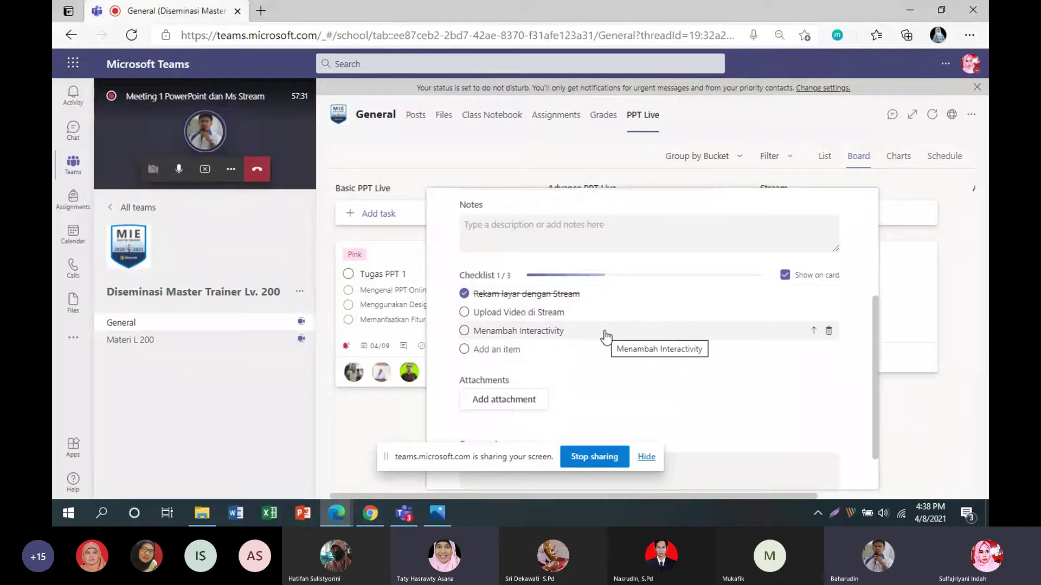
pyautogui.scroll(3, 607, 335)
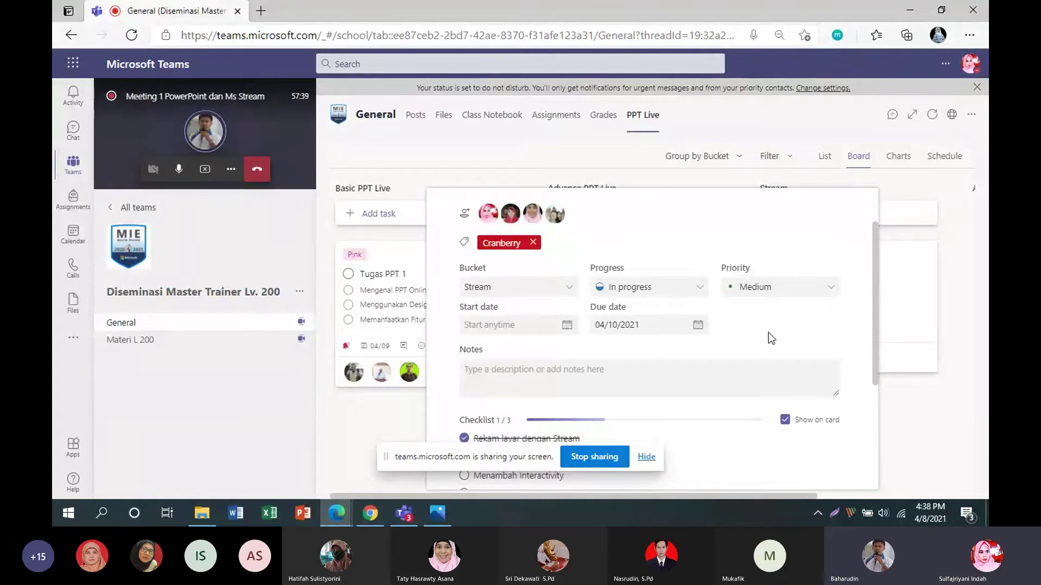
pyautogui.click(699, 289)
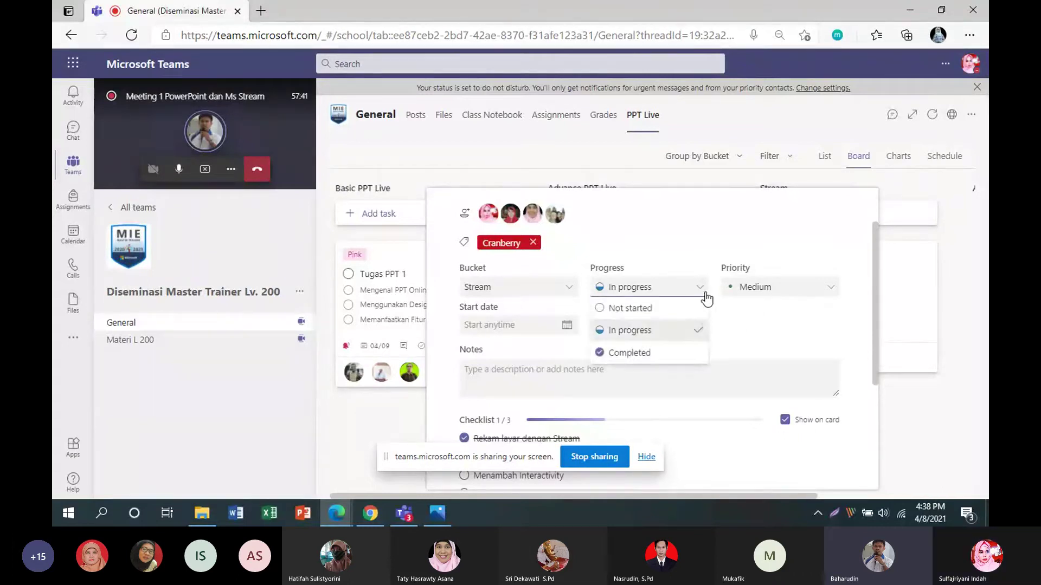
pyautogui.click(753, 327)
pyautogui.click(830, 288)
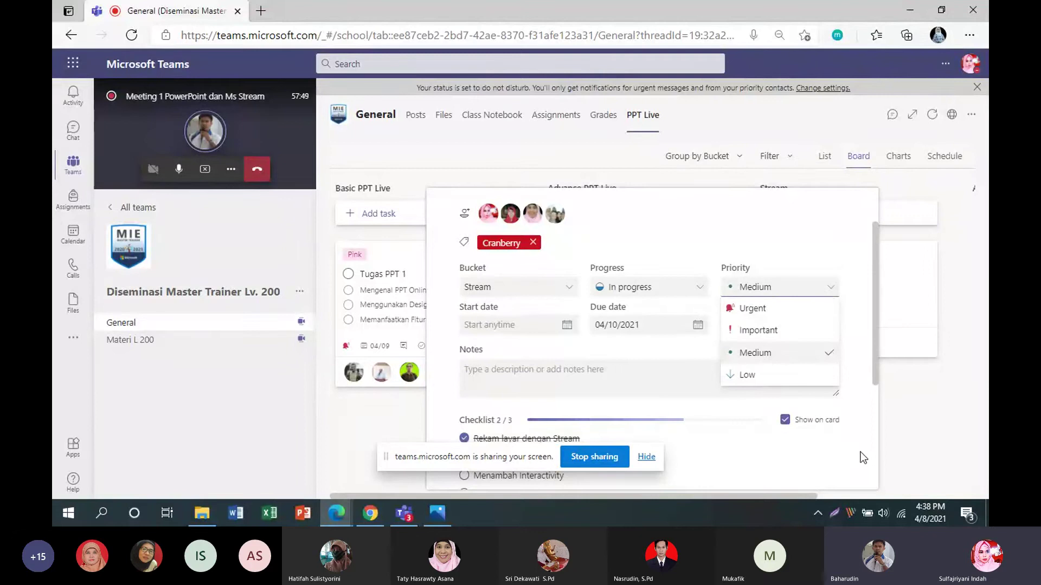
pyautogui.click(774, 223)
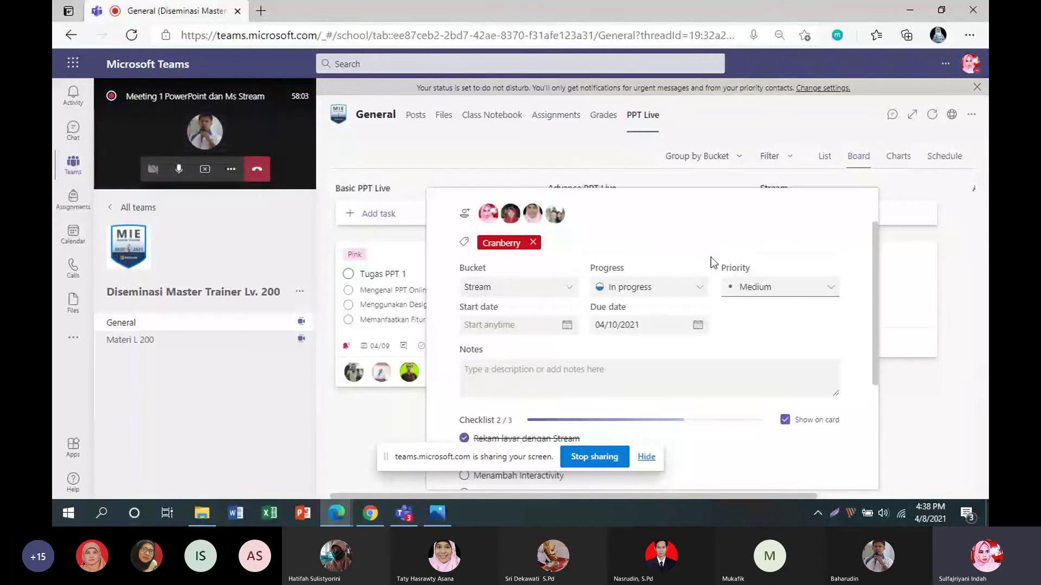
# Step: Move the Menggunakan Stream task to the Basic PPT Live bucket and close its details
pyautogui.click(569, 293)
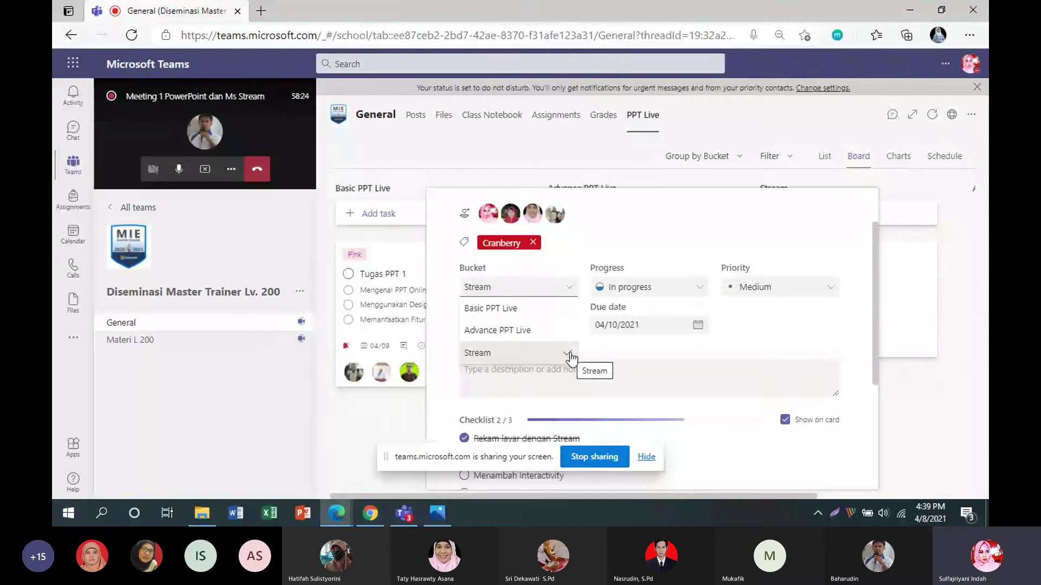
pyautogui.click(497, 309)
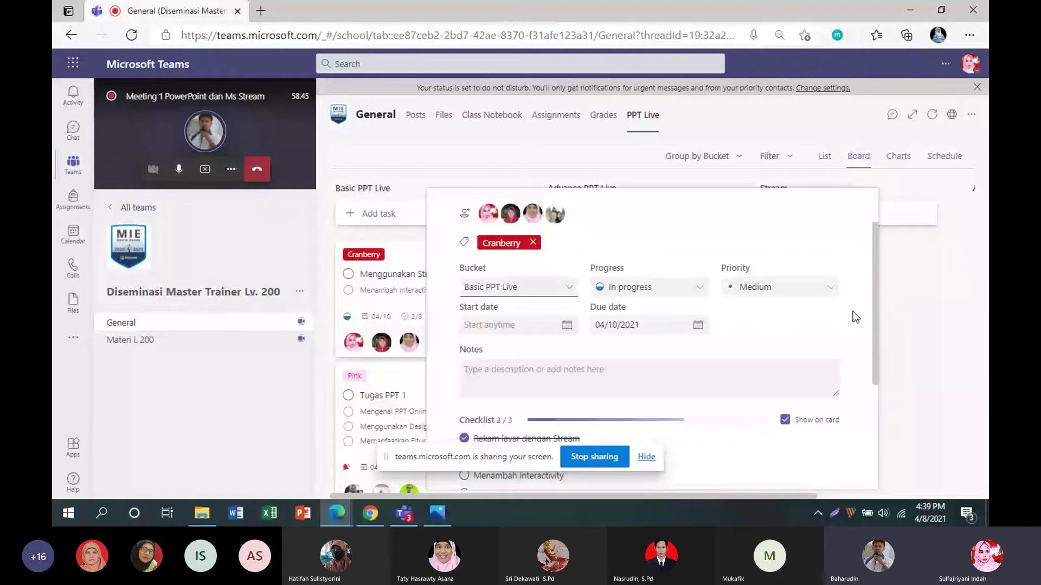
pyautogui.click(916, 284)
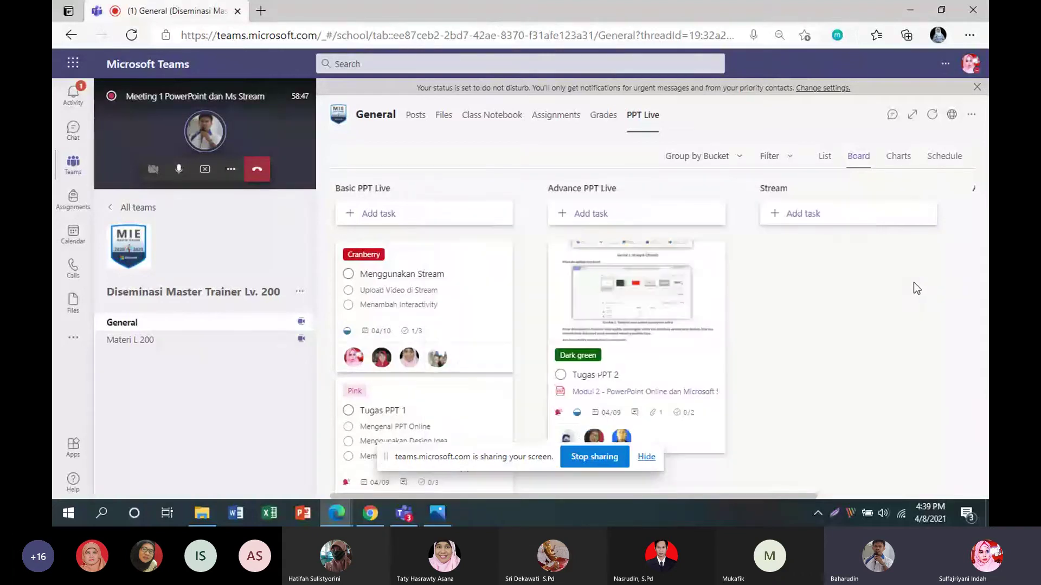
# Step: Check the Menggunakan Stream card's further options and details on the board, and stop sharing the screen
pyautogui.scroll(-2, 464, 330)
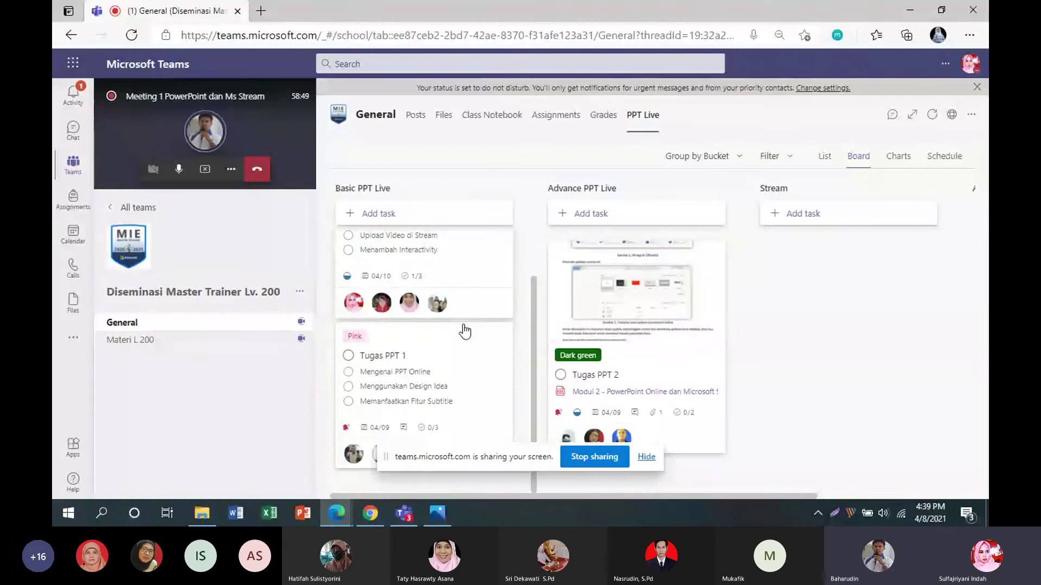
pyautogui.scroll(2, 465, 330)
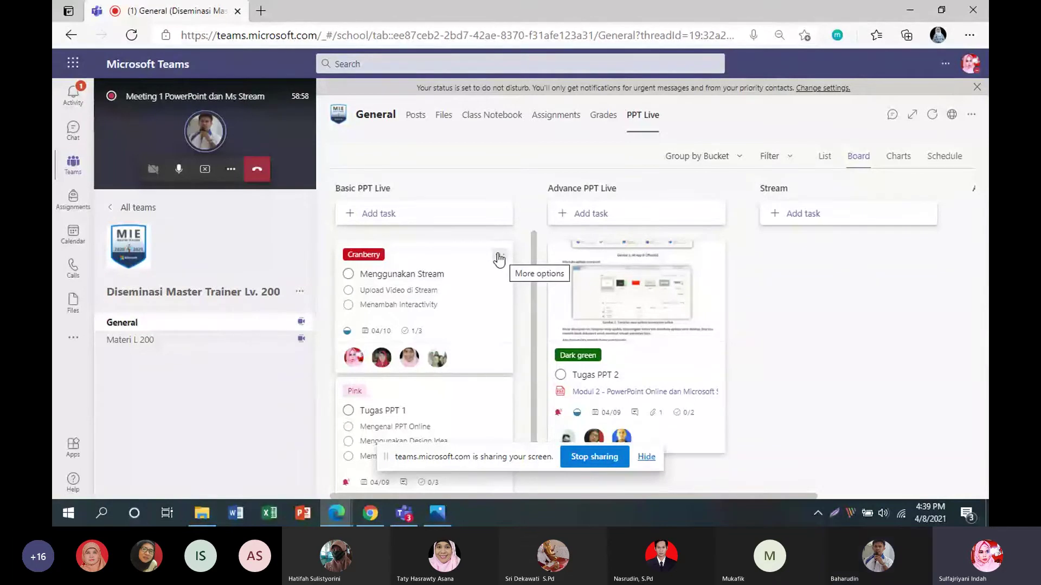
pyautogui.click(498, 258)
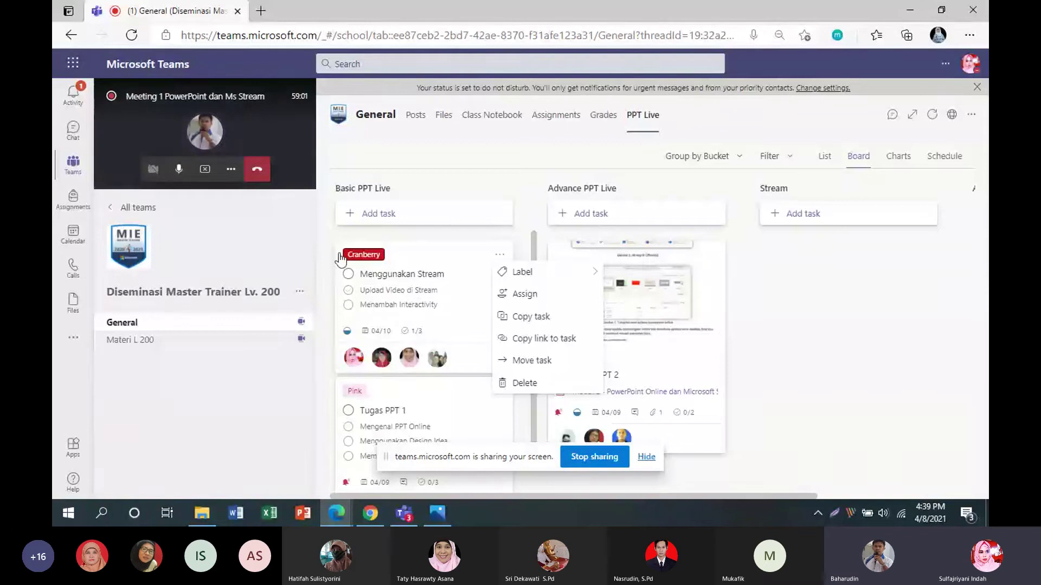
pyautogui.click(472, 298)
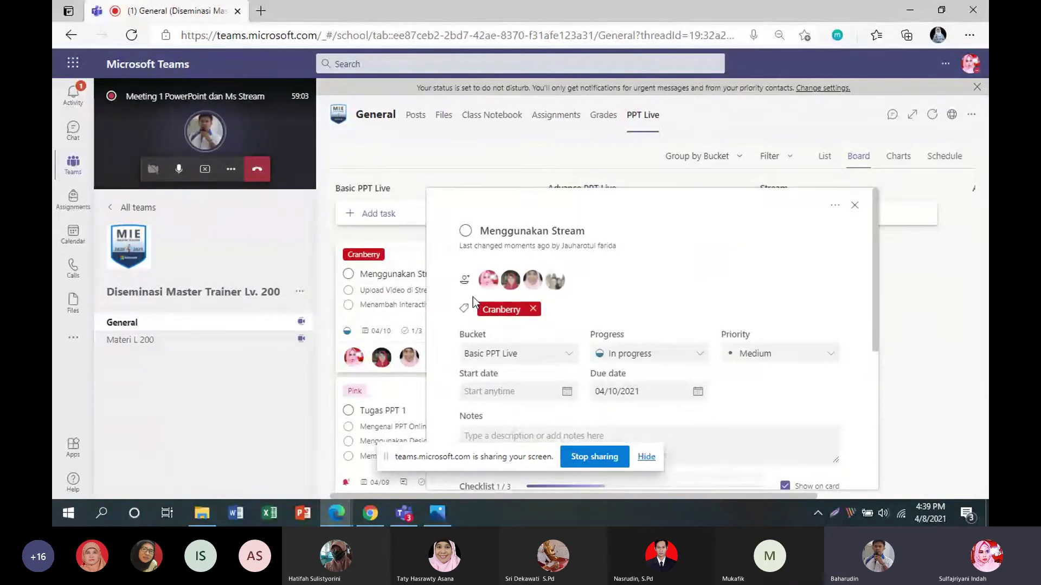
pyautogui.click(907, 306)
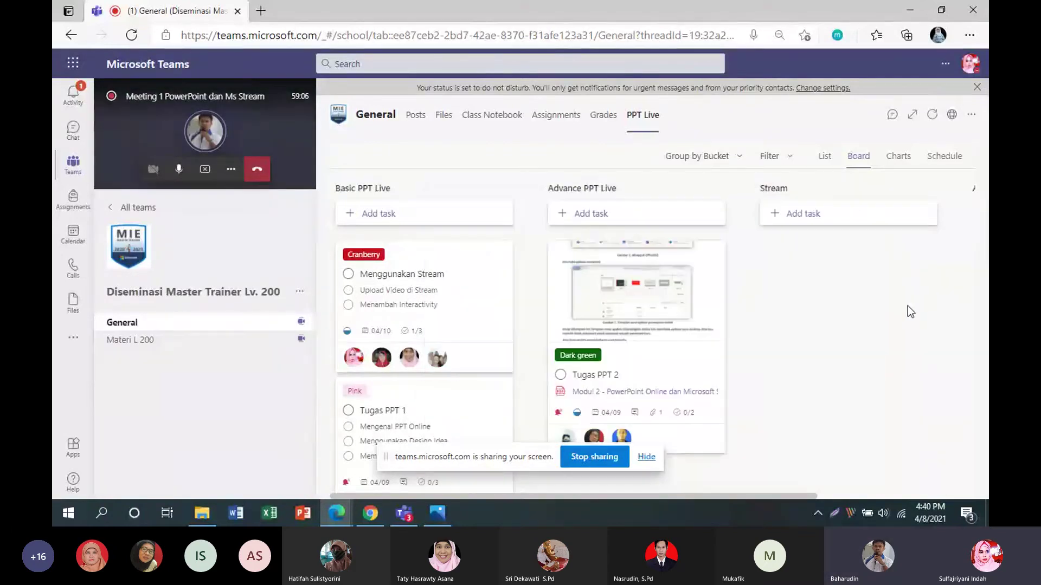
pyautogui.click(586, 457)
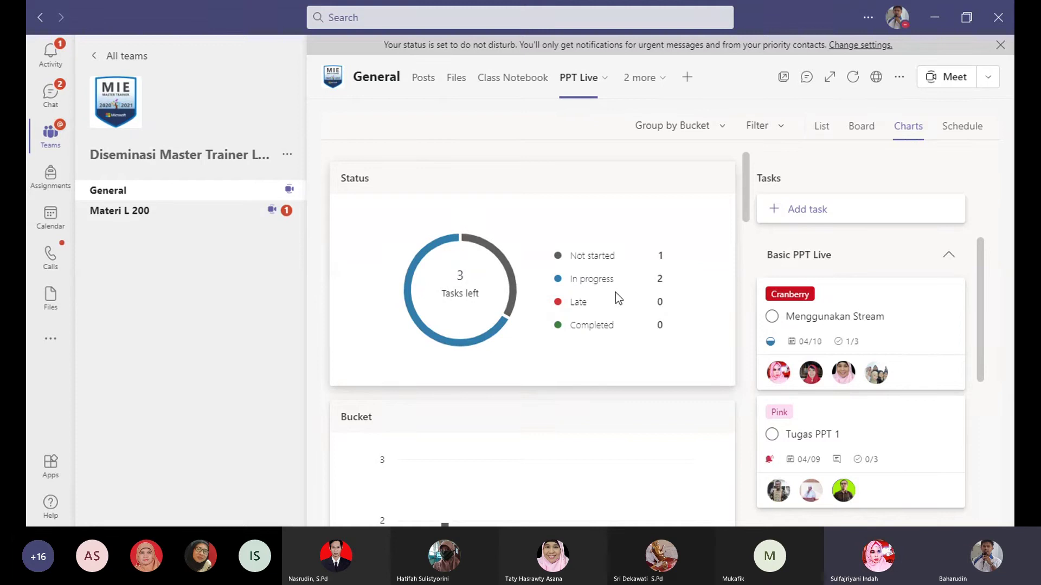
# Step: Review the PPT Live plan's charts for task status, buckets and priority
pyautogui.scroll(-4, 499, 310)
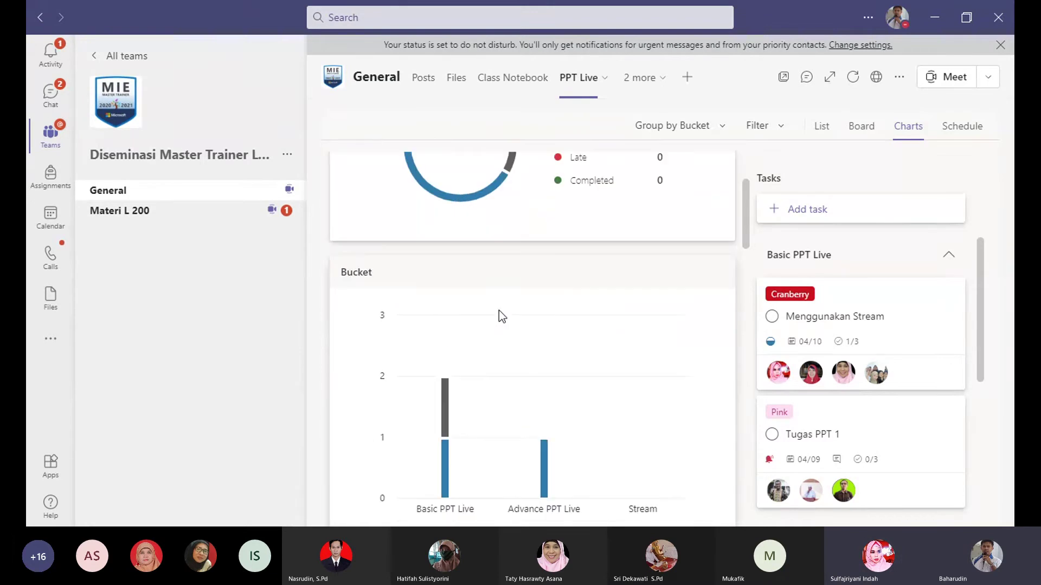
pyautogui.scroll(-1, 499, 310)
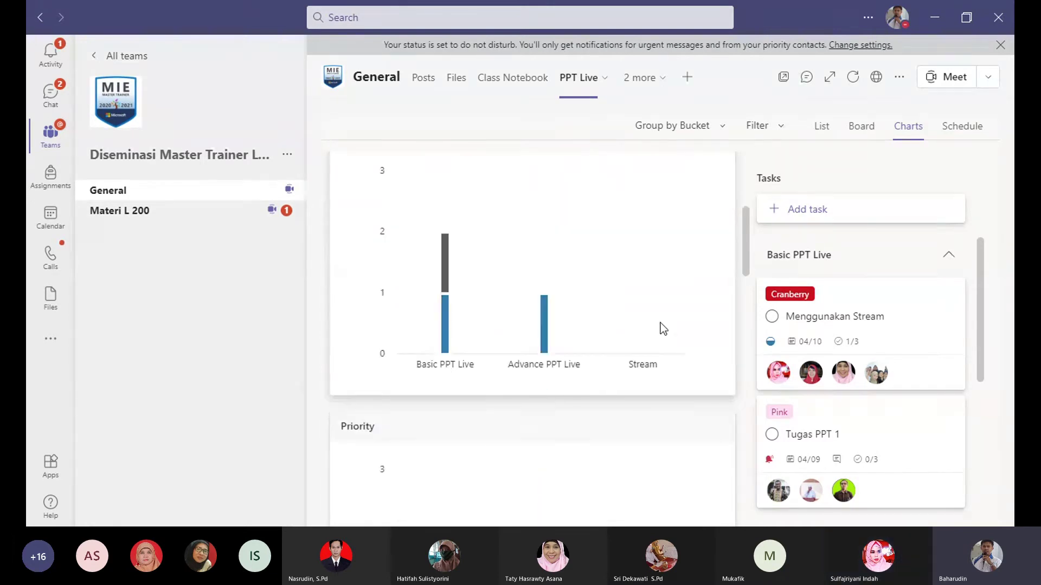
pyautogui.scroll(-3, 662, 327)
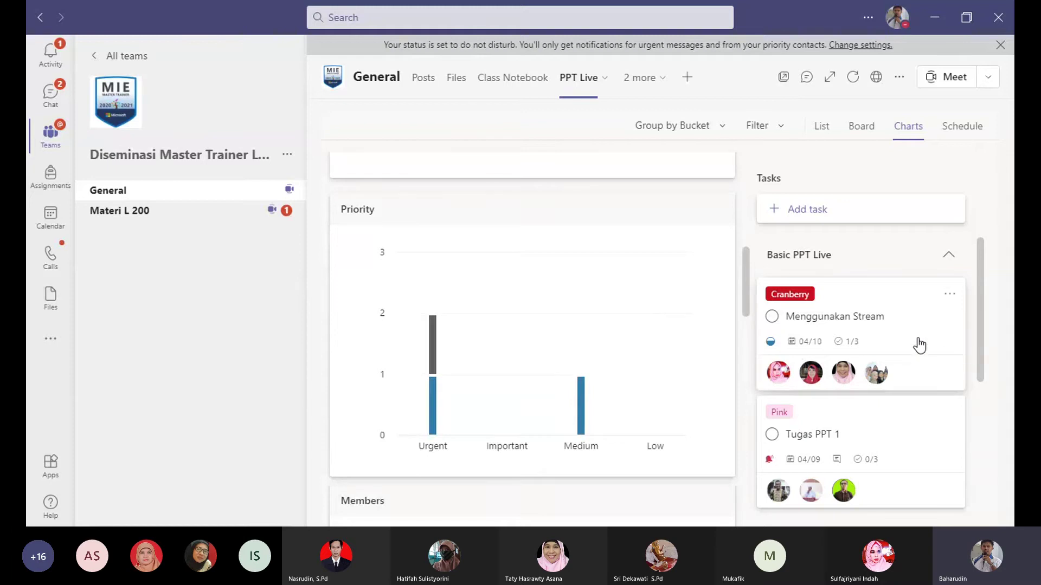
pyautogui.scroll(-1, 920, 346)
pyautogui.scroll(1, 865, 302)
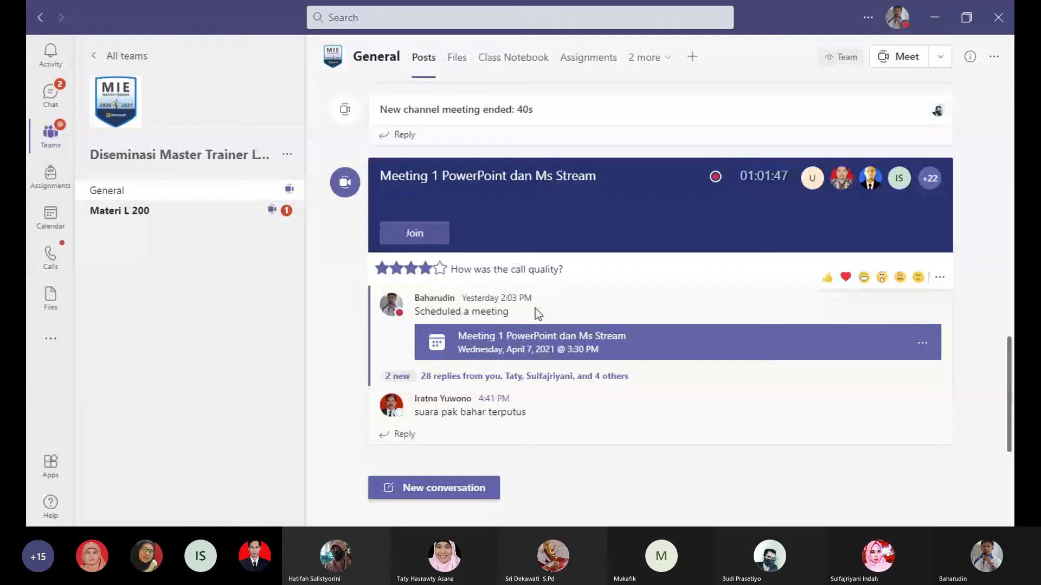
# Step: Open the PPT Live plan board from the General channel's additional tabs
pyautogui.scroll(11, 851, 216)
pyautogui.scroll(5, 746, 228)
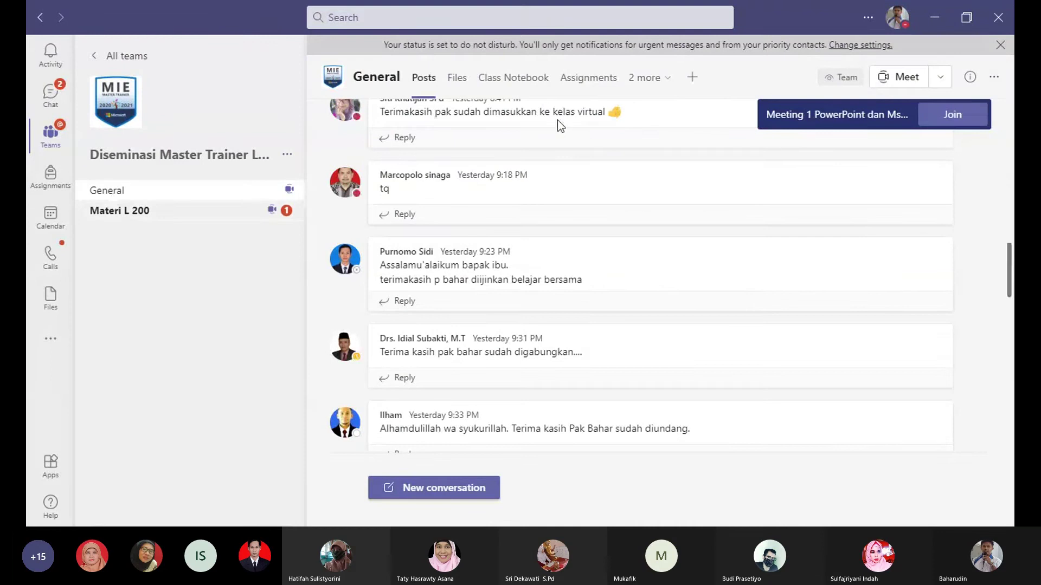
pyautogui.click(649, 82)
pyautogui.click(615, 149)
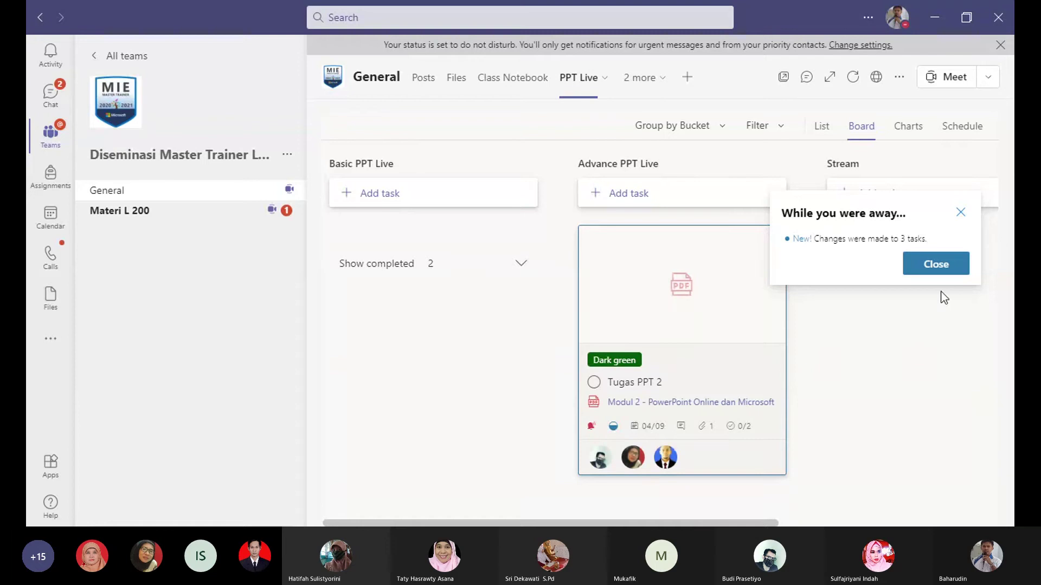
# Step: Dismiss the notice about changed tasks and examine the completed task cards in the Basic PPT Live bucket
pyautogui.click(961, 213)
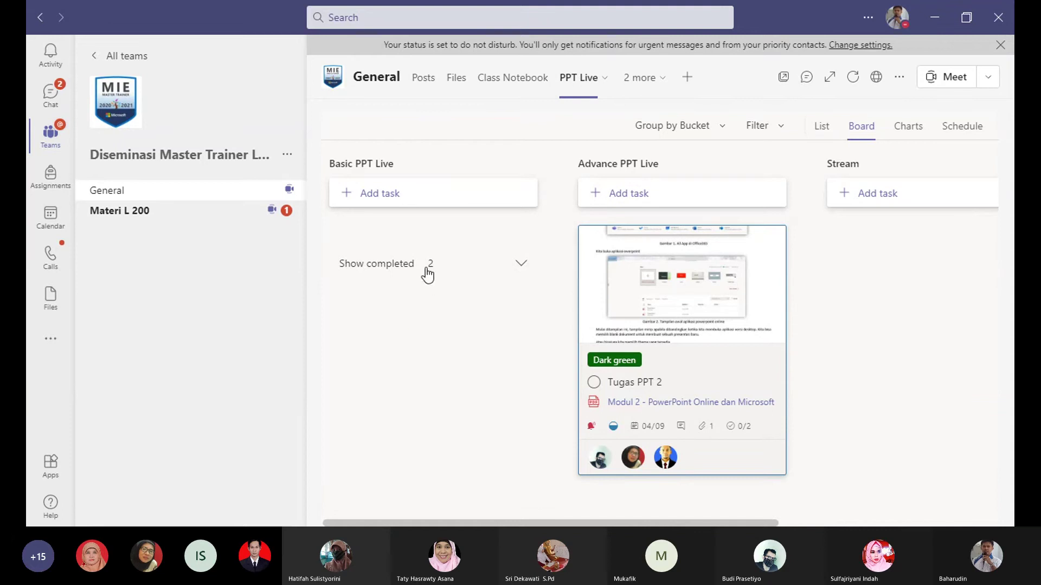
pyautogui.click(520, 265)
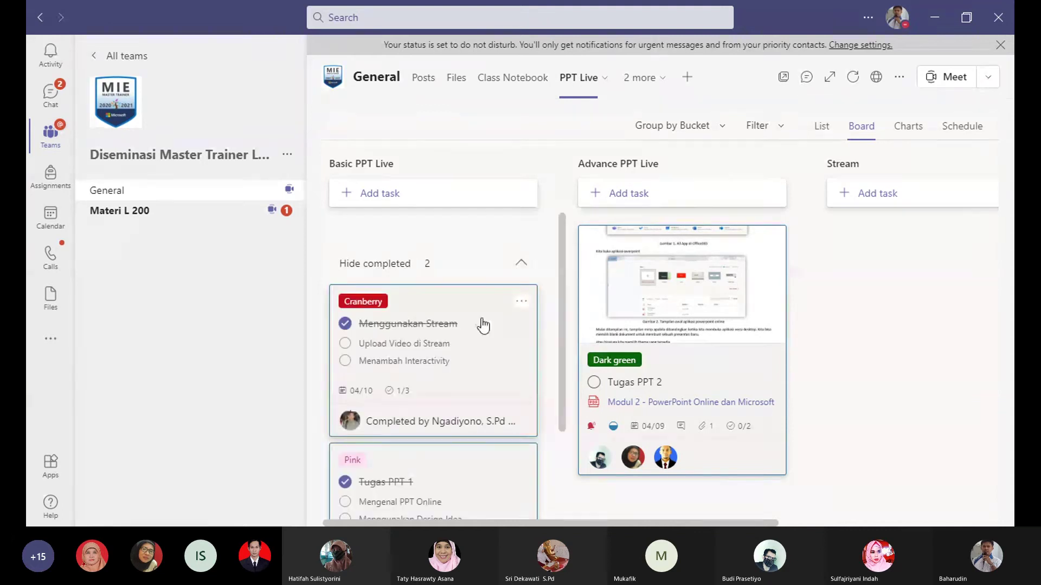
pyautogui.scroll(-3, 483, 325)
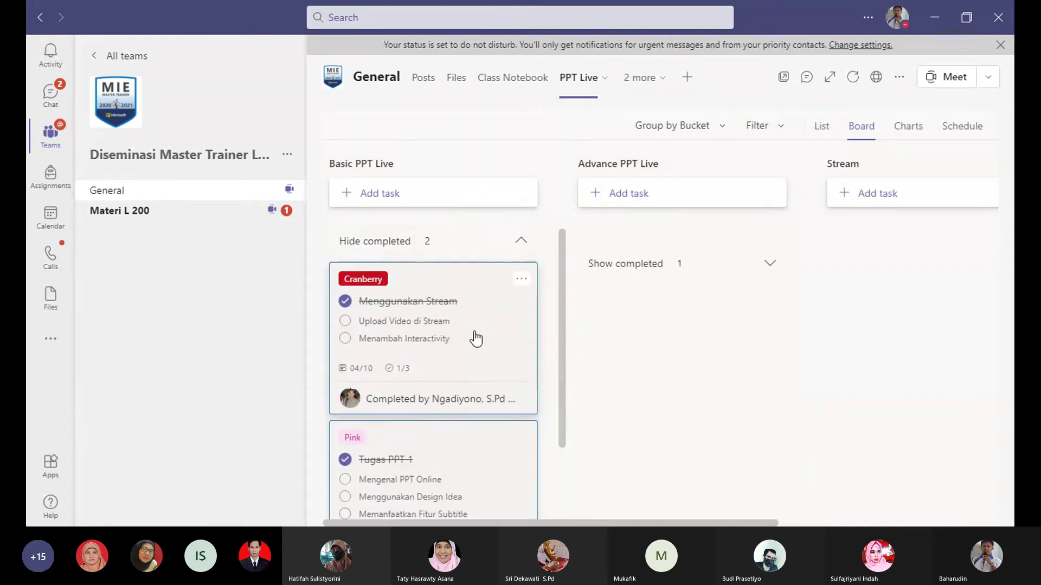
pyautogui.scroll(1, 475, 339)
pyautogui.scroll(-3, 475, 339)
pyautogui.scroll(2, 477, 338)
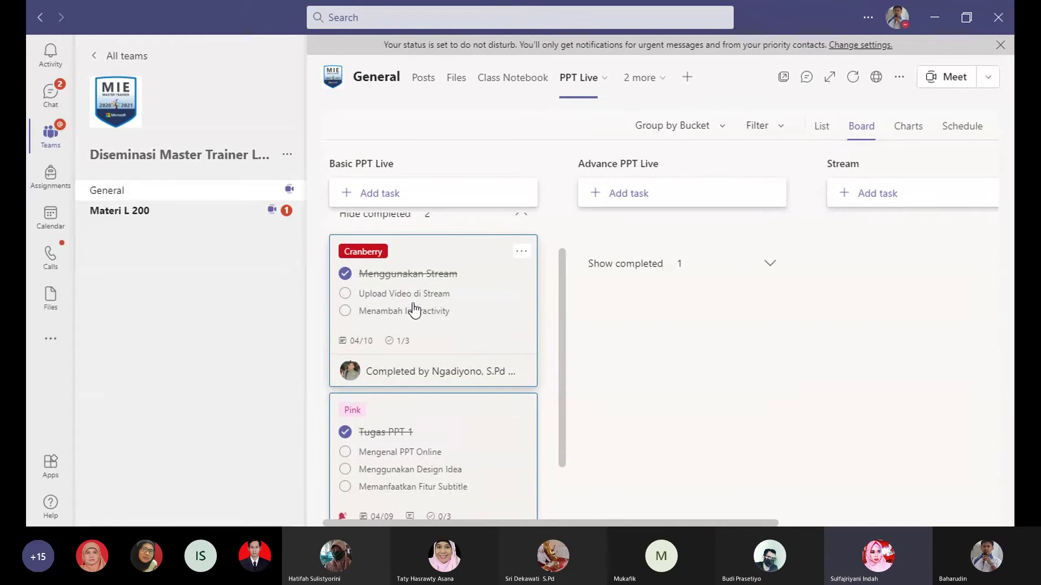
pyautogui.scroll(-1, 404, 371)
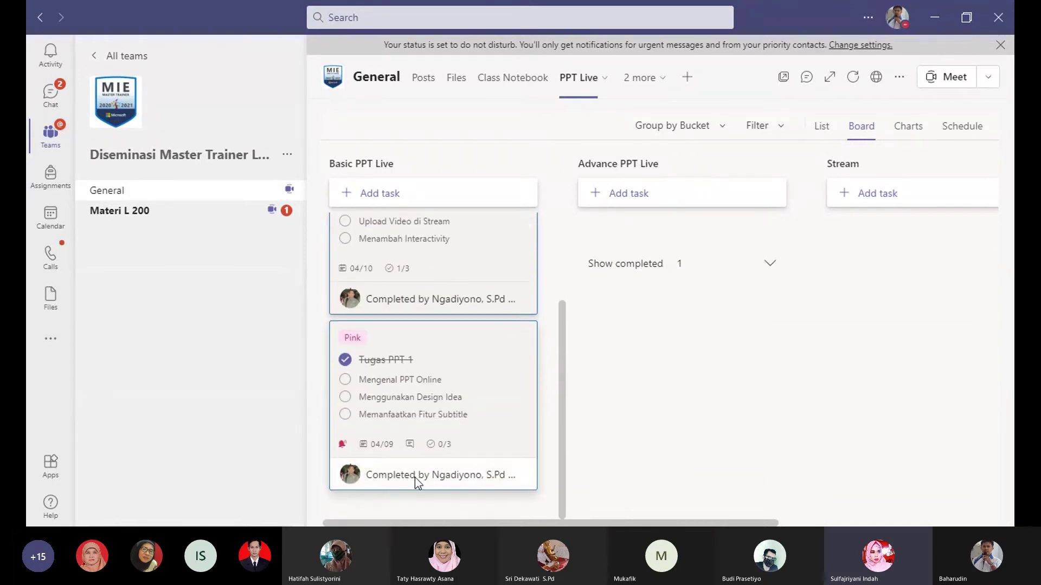
pyautogui.scroll(2, 451, 389)
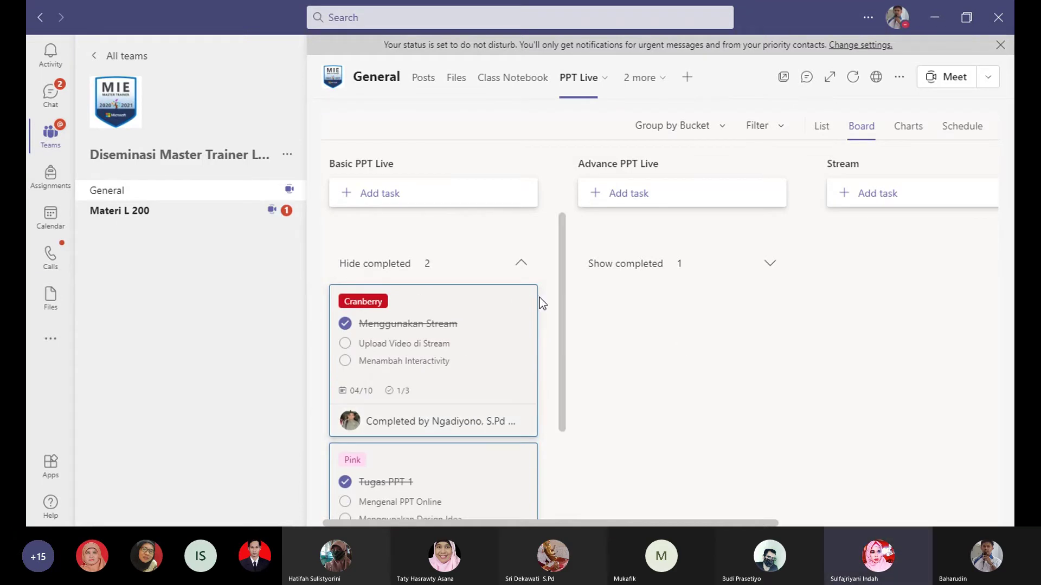
# Step: Show the completed tasks in the Advance PPT Live bucket and check the finished cards in both buckets
pyautogui.click(770, 264)
pyautogui.scroll(-1, 797, 287)
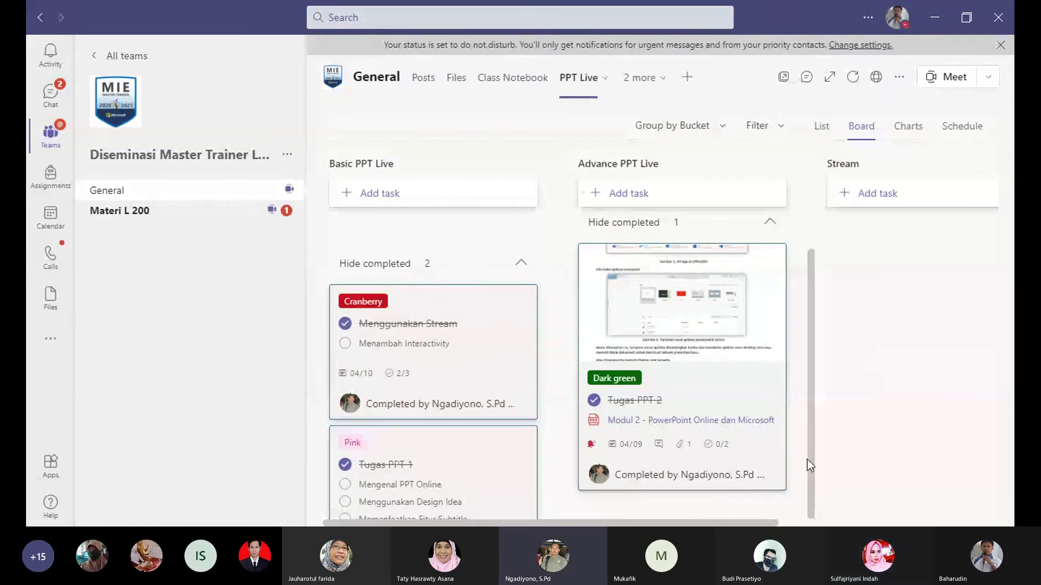
pyautogui.scroll(-2, 488, 374)
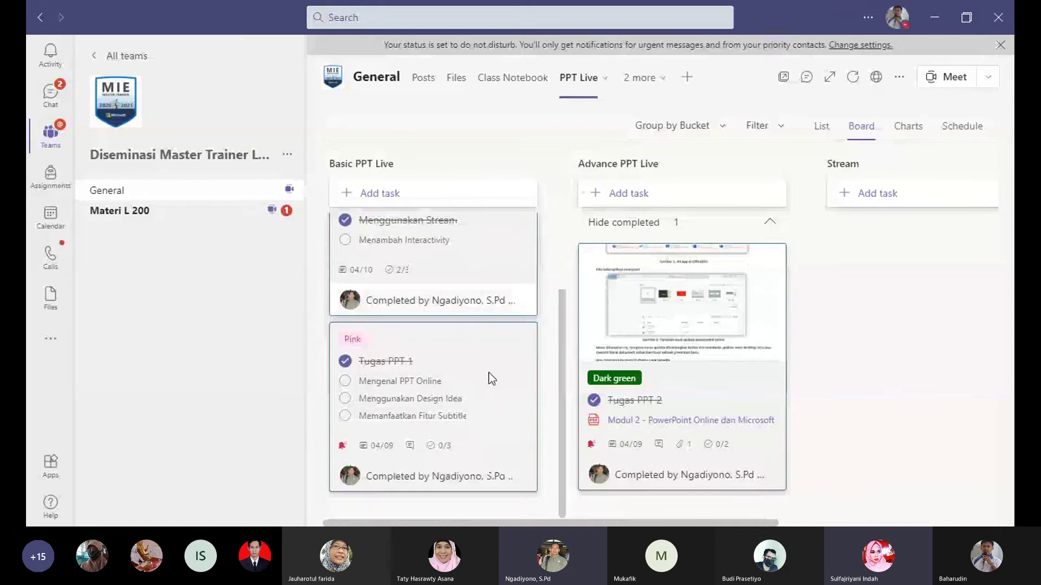
pyautogui.scroll(2, 491, 378)
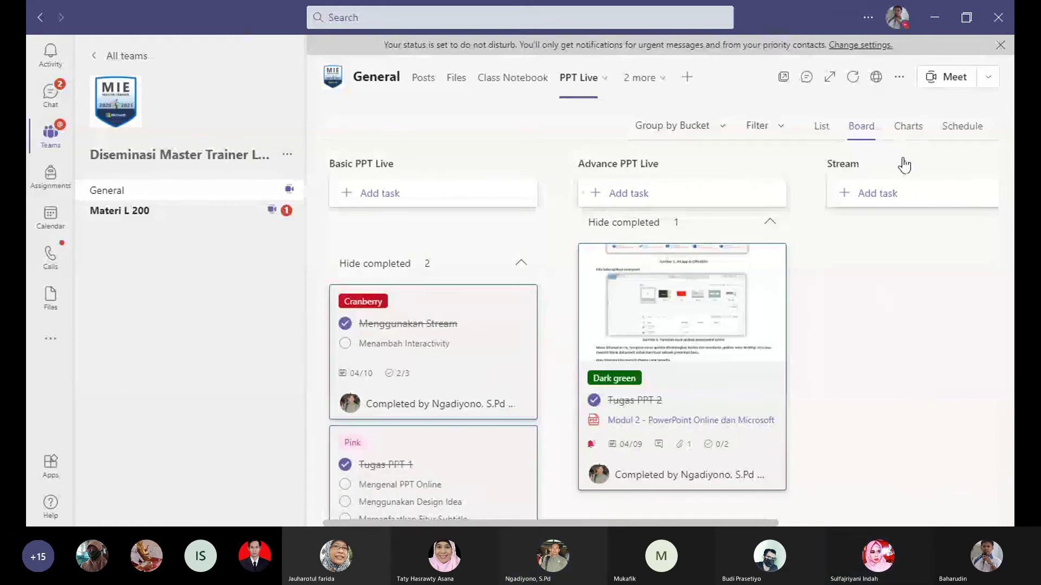
# Step: Check the plan's status chart, and examine the due date and assignment filters available in the task list
pyautogui.click(906, 133)
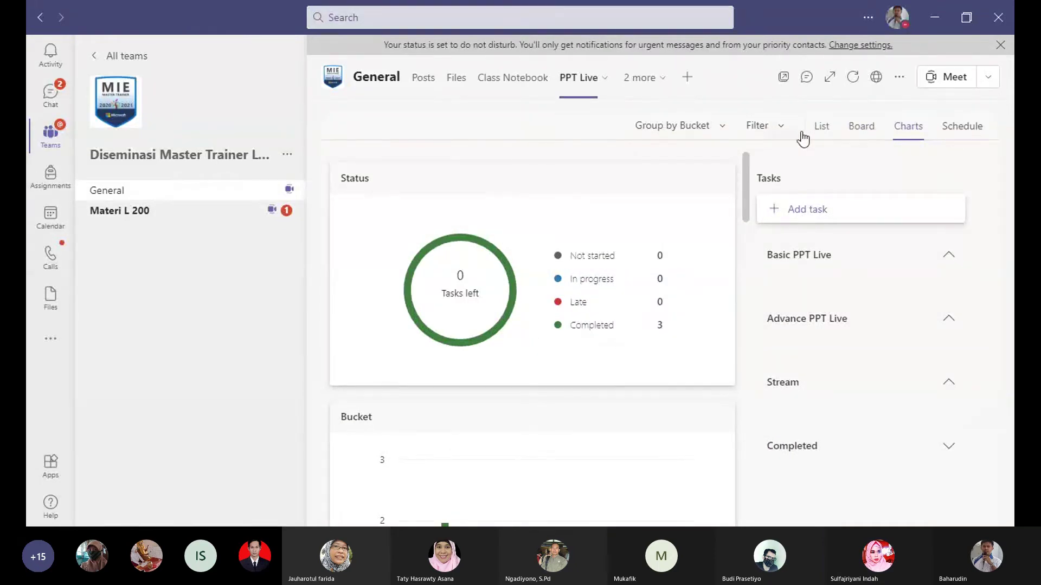
pyautogui.click(820, 130)
pyautogui.click(778, 132)
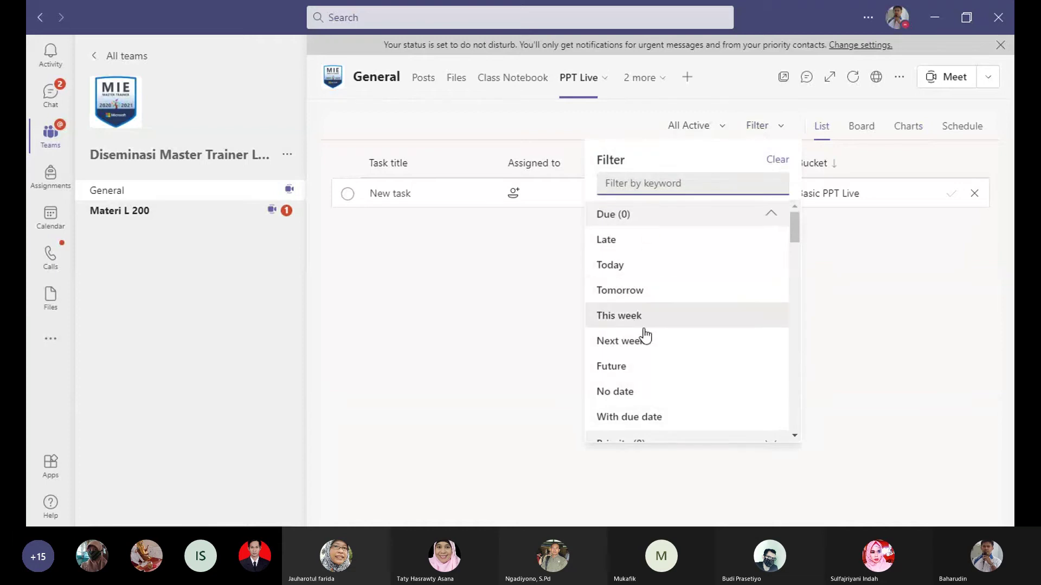
pyautogui.scroll(-10, 644, 333)
pyautogui.scroll(-2, 650, 342)
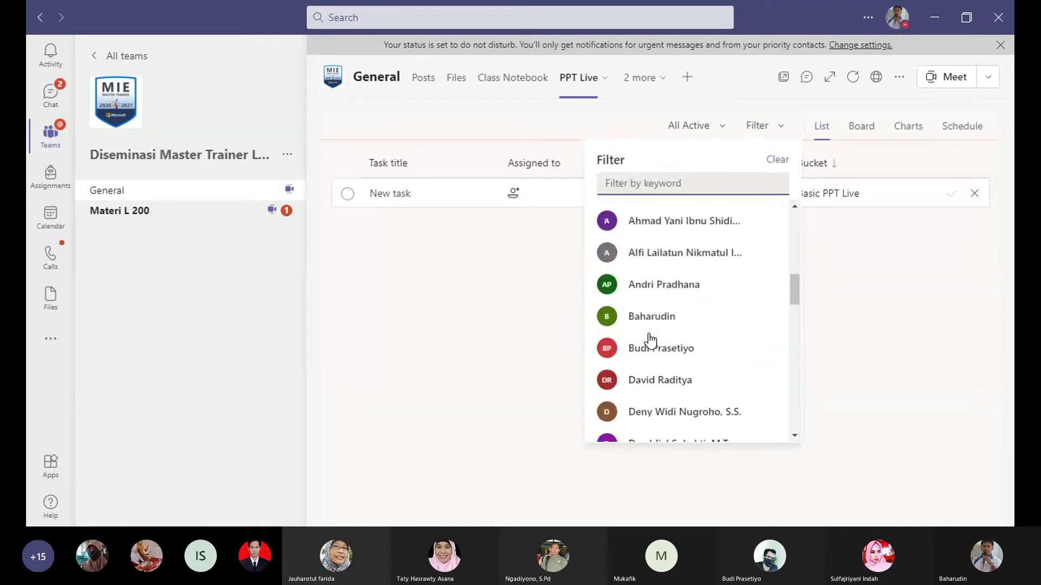
pyautogui.scroll(4, 650, 340)
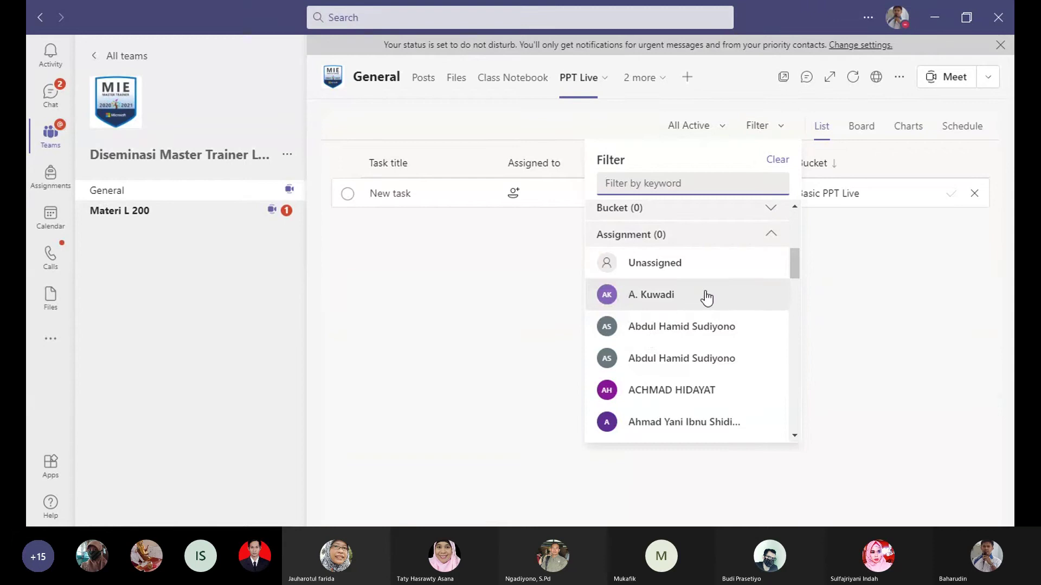
pyautogui.scroll(5, 704, 296)
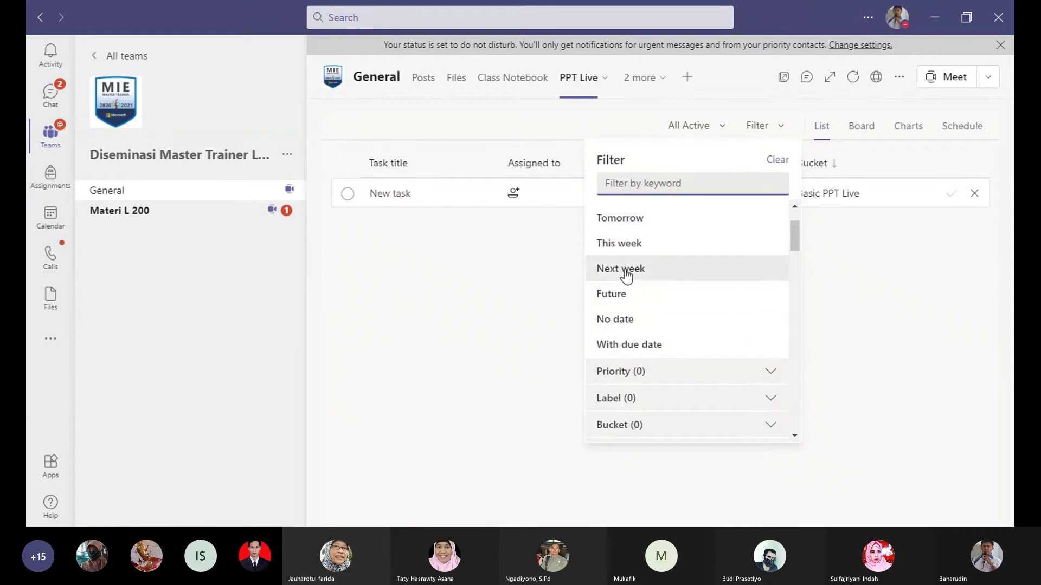
pyautogui.scroll(2, 629, 277)
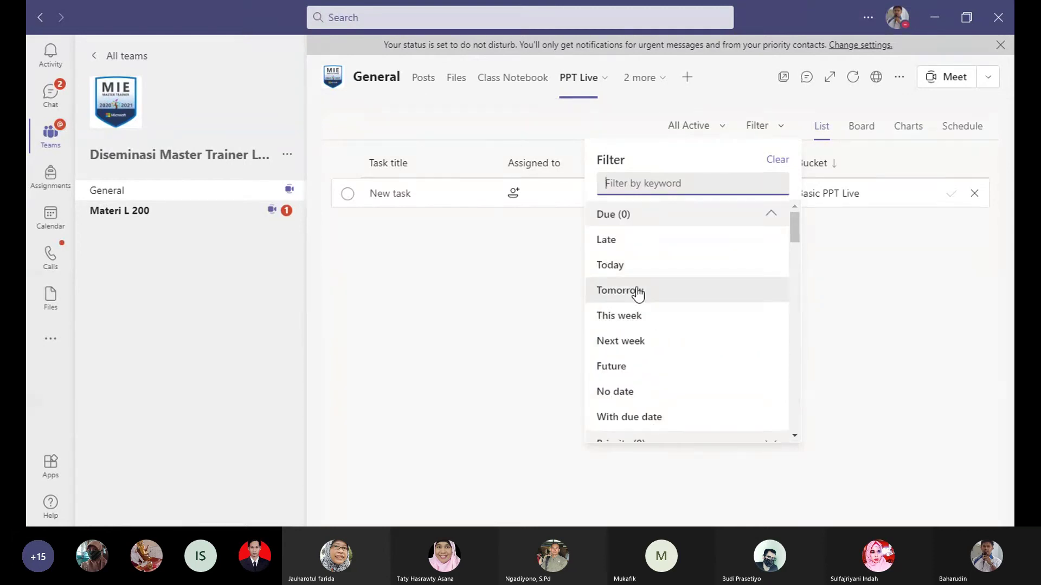
pyautogui.click(903, 260)
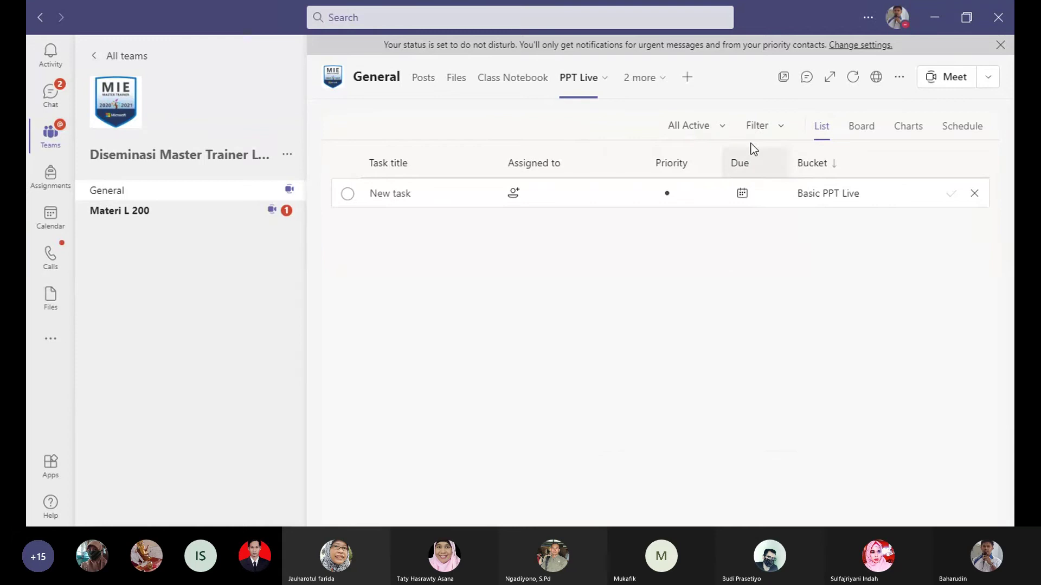
# Step: Switch the task list between Completed and All Active, ending with the completed tasks shown
pyautogui.click(714, 129)
pyautogui.click(697, 180)
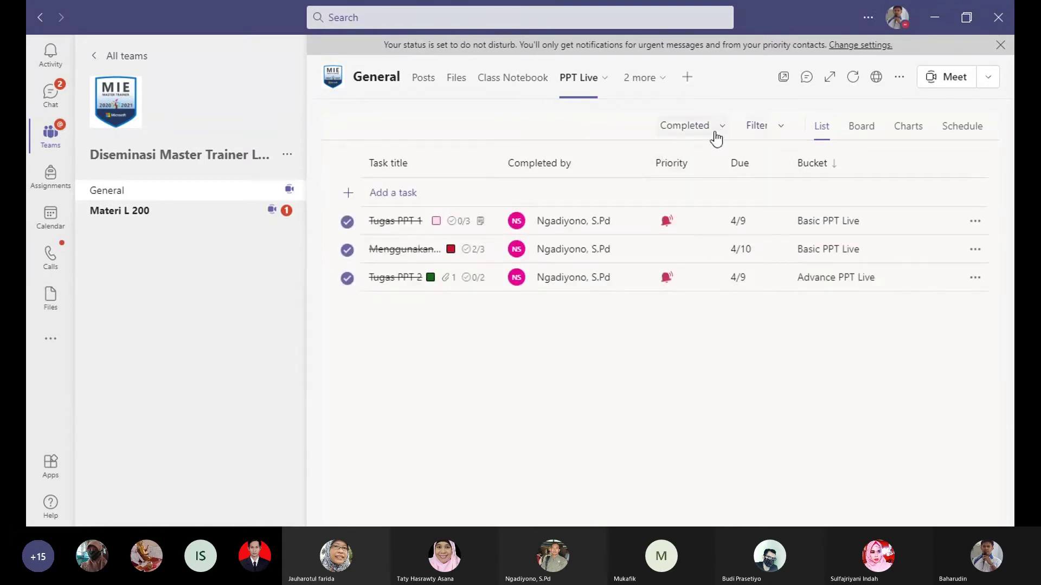
pyautogui.click(711, 129)
pyautogui.click(699, 160)
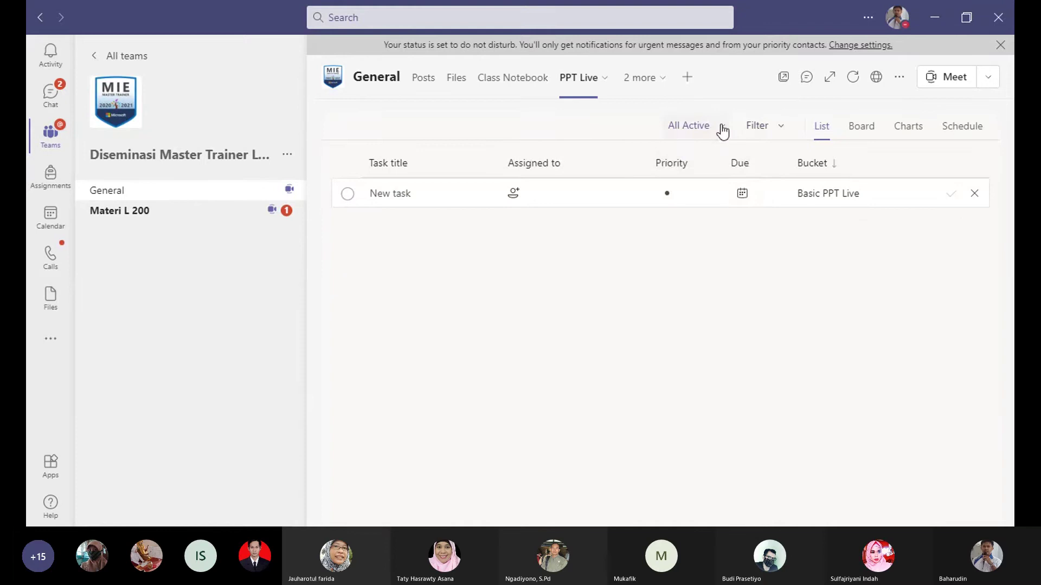
pyautogui.click(723, 131)
pyautogui.click(708, 176)
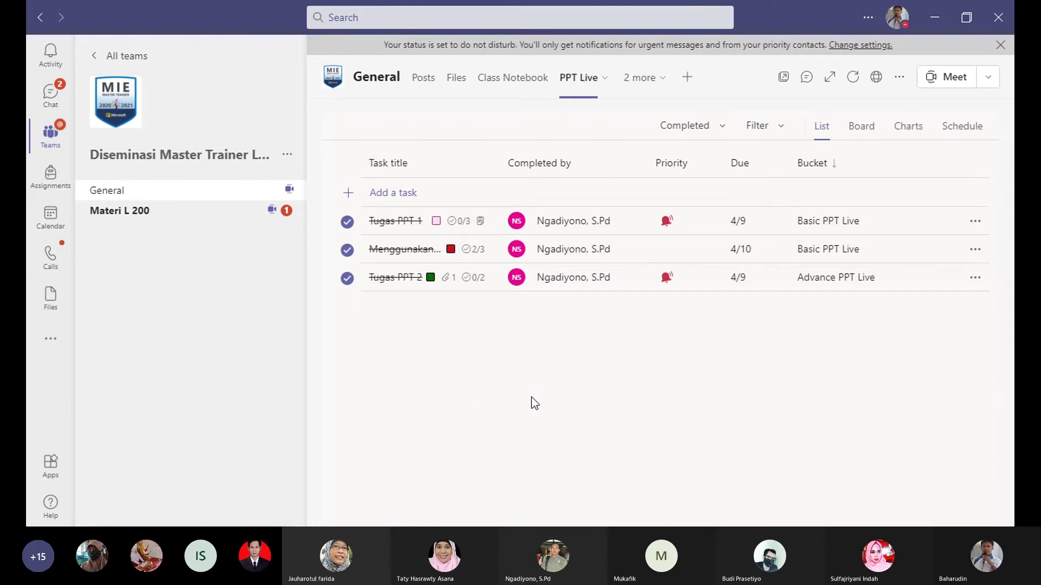
pyautogui.click(328, 527)
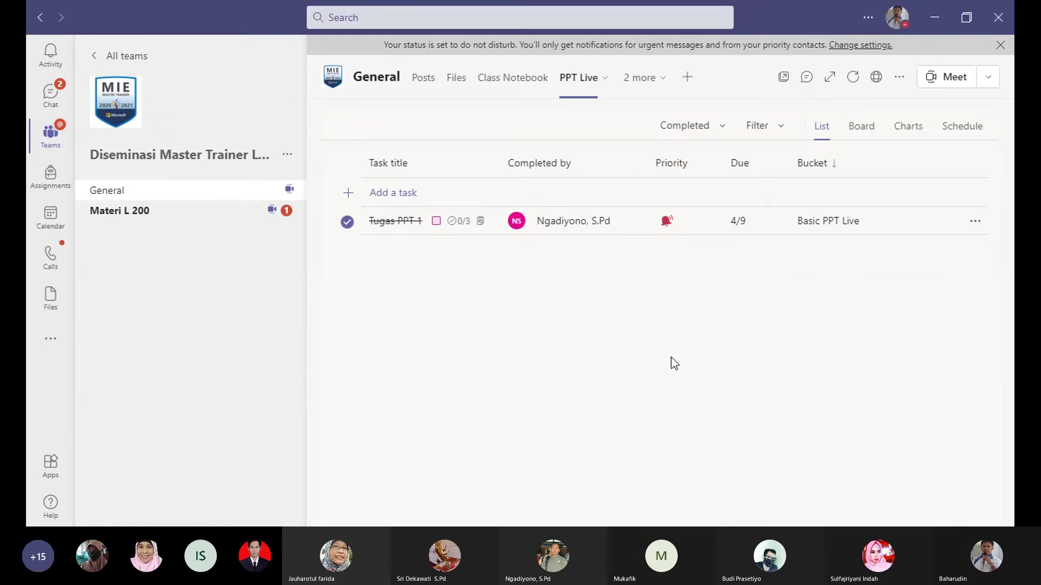
# Step: Compare the plan's active tasks with its completed ones again, ending on the All Active list
pyautogui.click(708, 133)
pyautogui.click(697, 158)
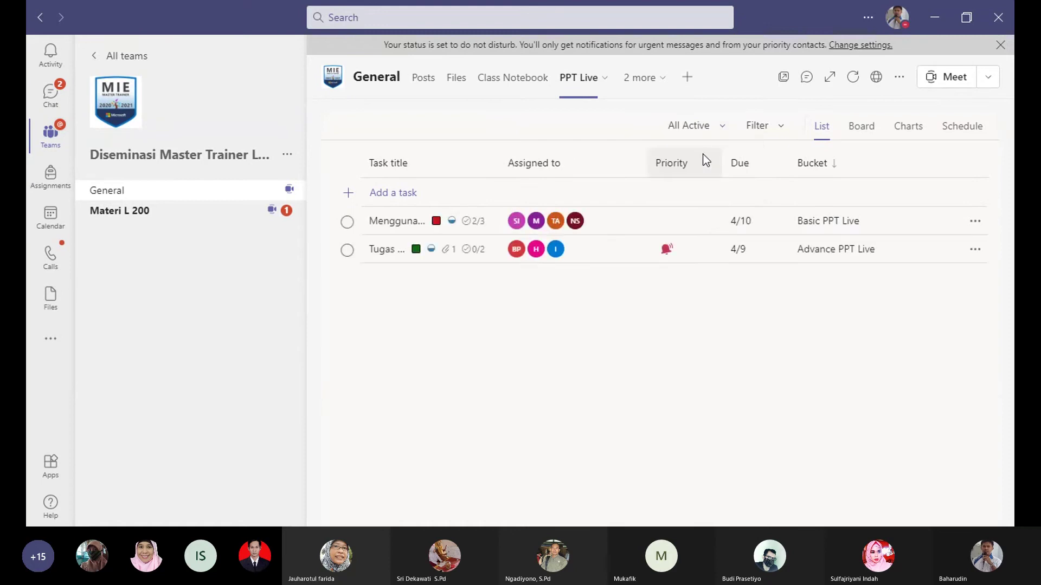
pyautogui.click(725, 130)
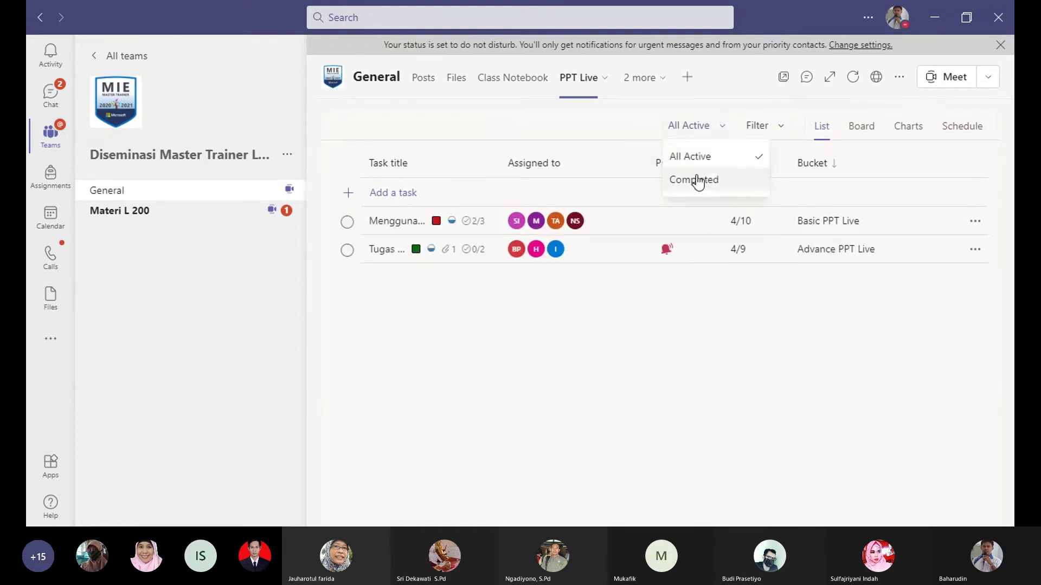
pyautogui.click(698, 180)
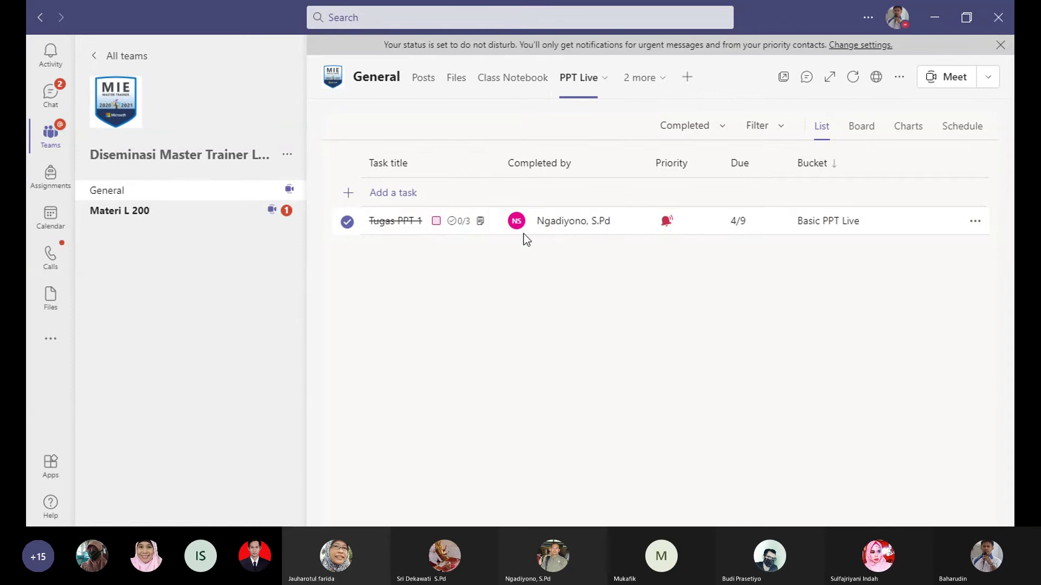
pyautogui.click(703, 127)
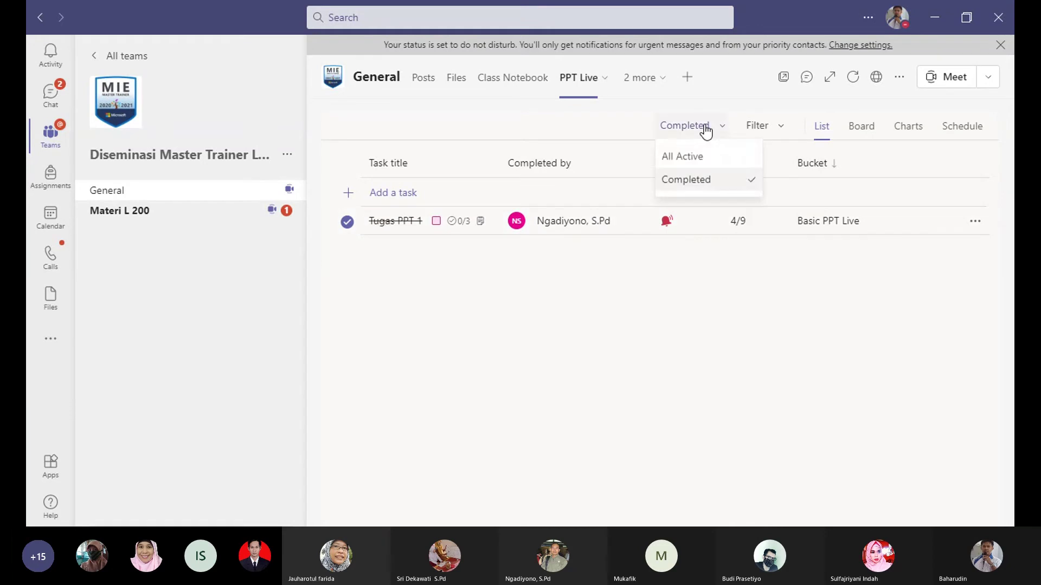
pyautogui.click(699, 161)
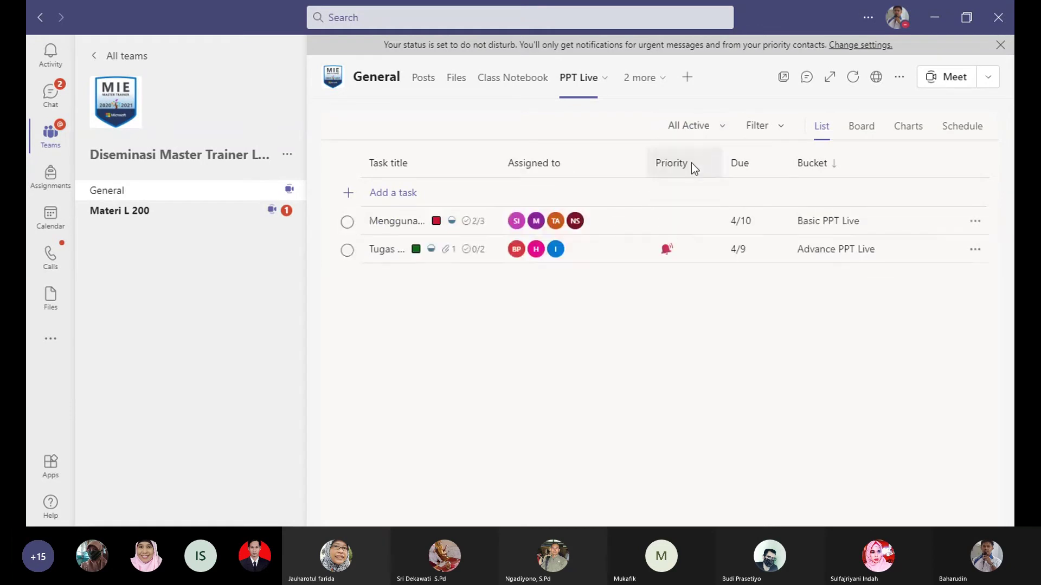
# Step: Review the Menggunakan Stream task's progress, checklist and comments, and close its details
pyautogui.click(401, 221)
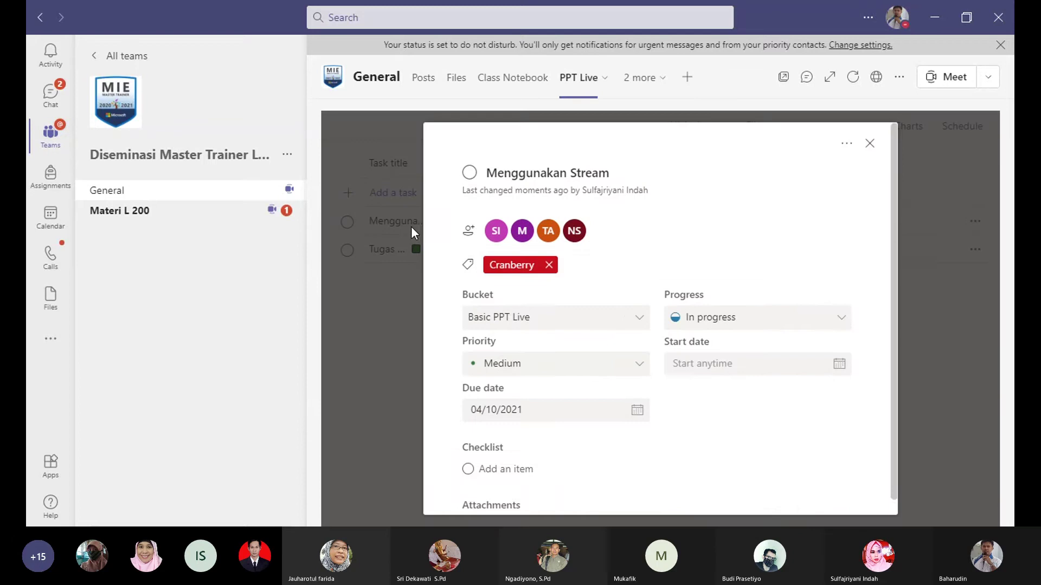
pyautogui.scroll(-4, 650, 253)
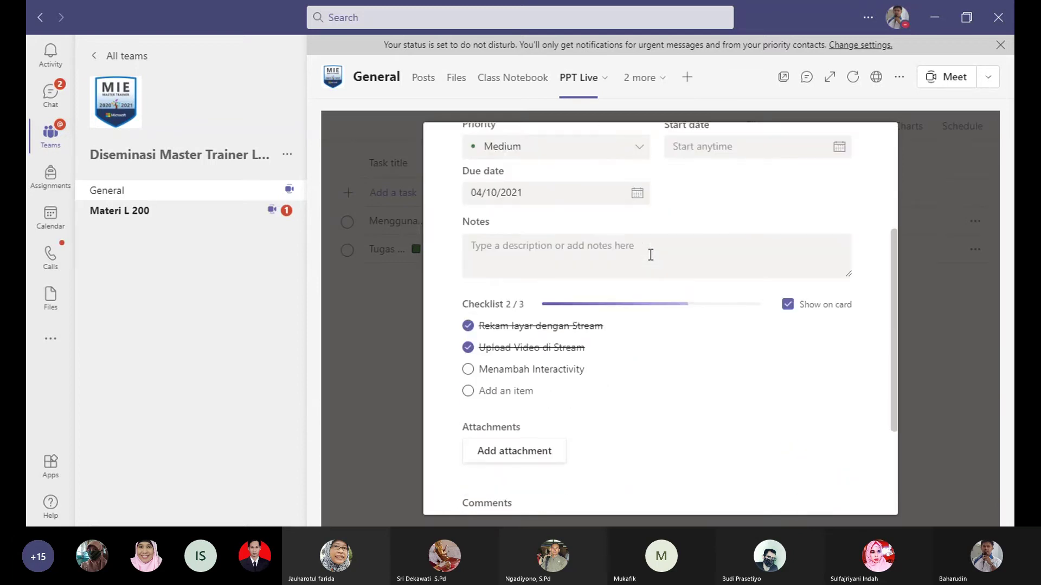
pyautogui.scroll(-4, 650, 255)
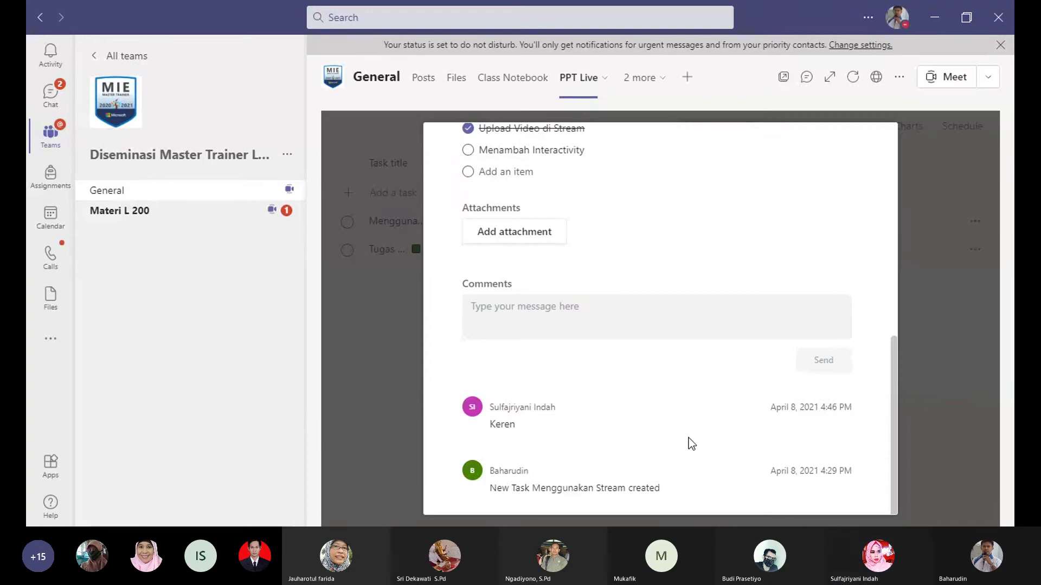
pyautogui.scroll(3, 688, 438)
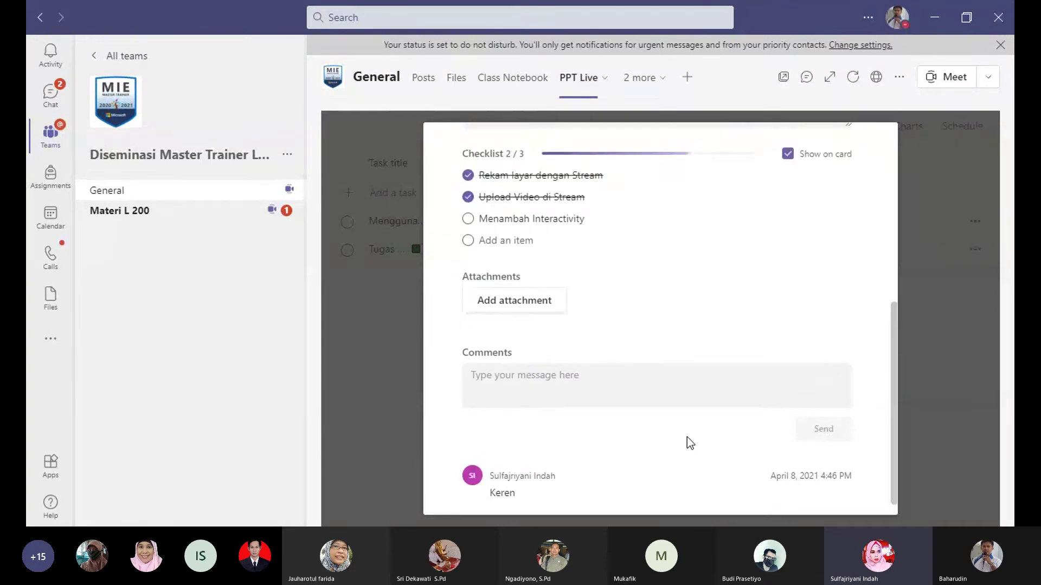
pyautogui.scroll(5, 685, 427)
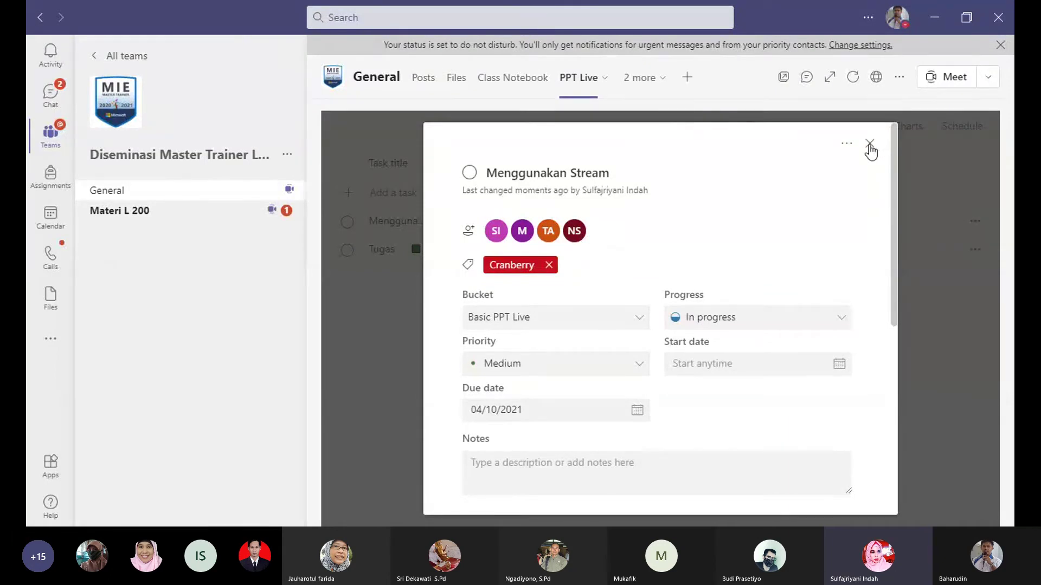
pyautogui.click(869, 144)
# Step: Open the Tugas PPT 2 task and review its progress, checklist, attachment and comments
pyautogui.click(385, 250)
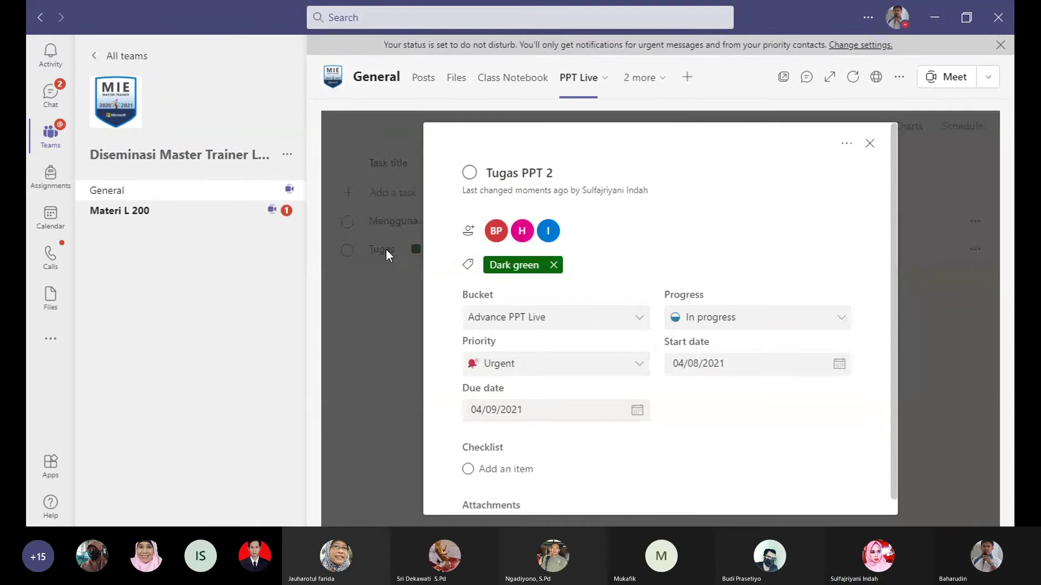
pyautogui.scroll(-8, 645, 339)
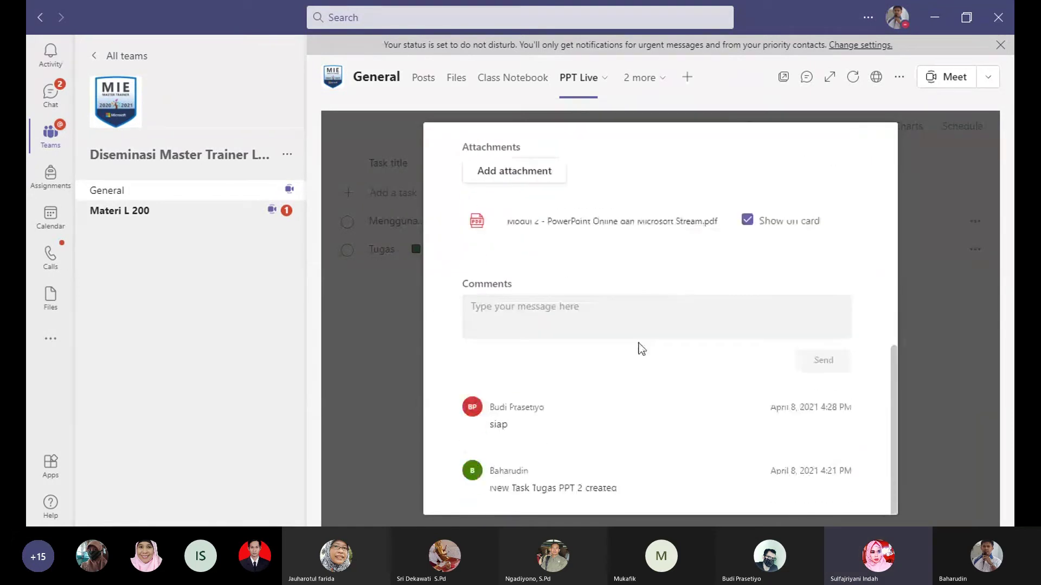
pyautogui.scroll(3, 637, 450)
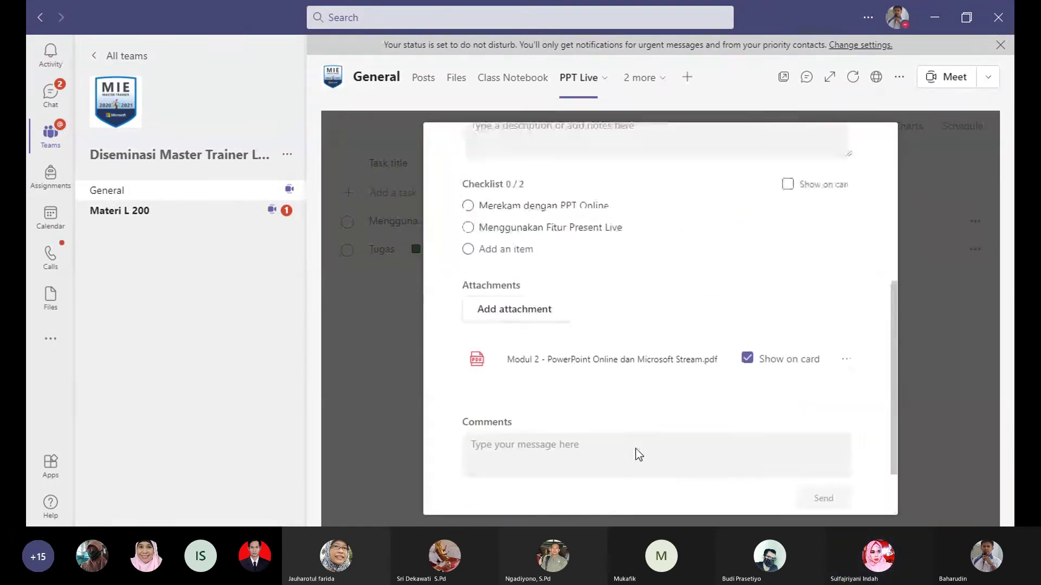
pyautogui.scroll(-3, 636, 450)
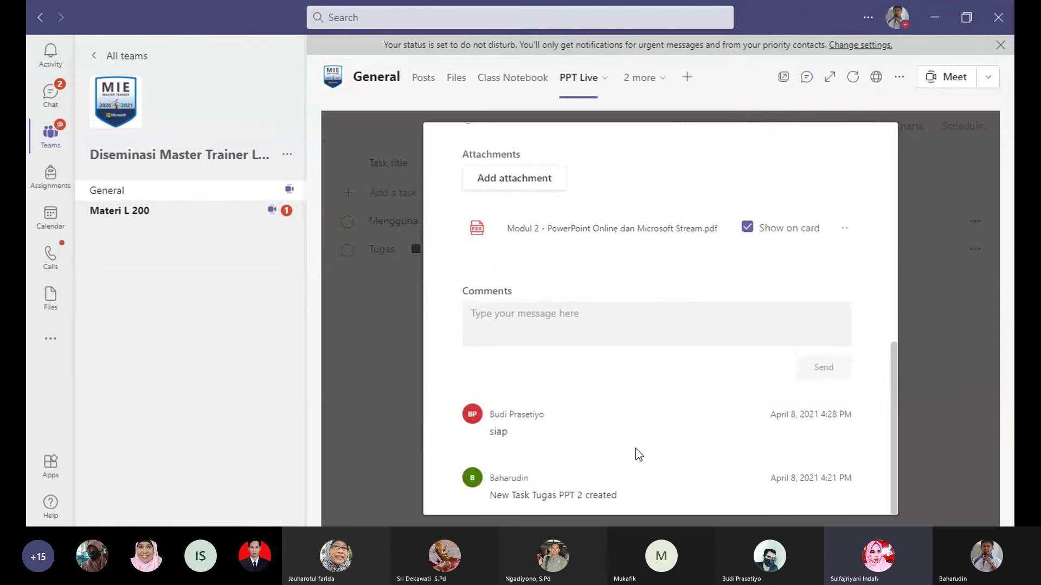
pyautogui.scroll(8, 635, 448)
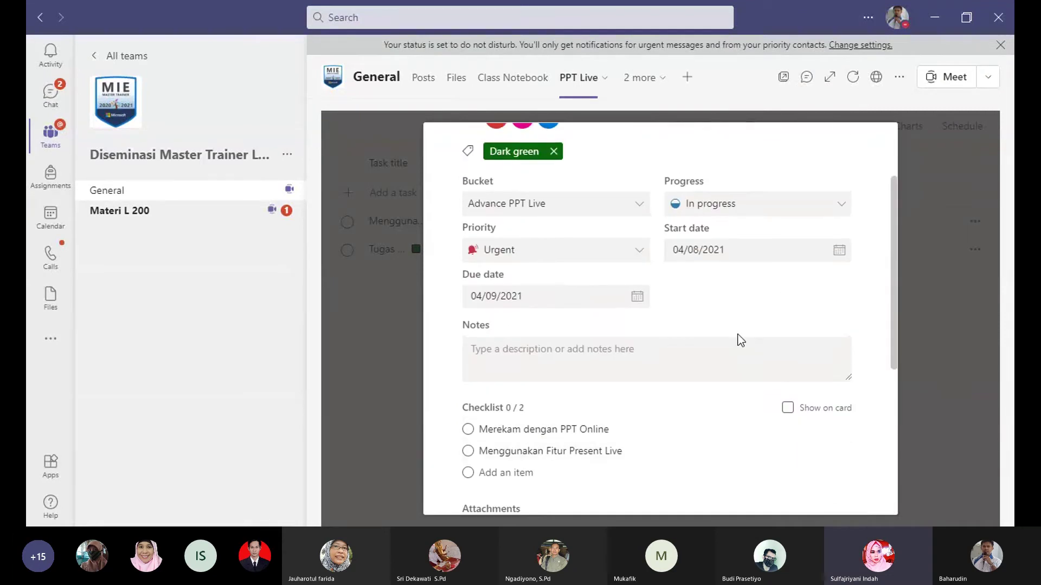
# Step: Check who last changed the Tugas PPT 2 task and close its details
pyautogui.scroll(3, 740, 340)
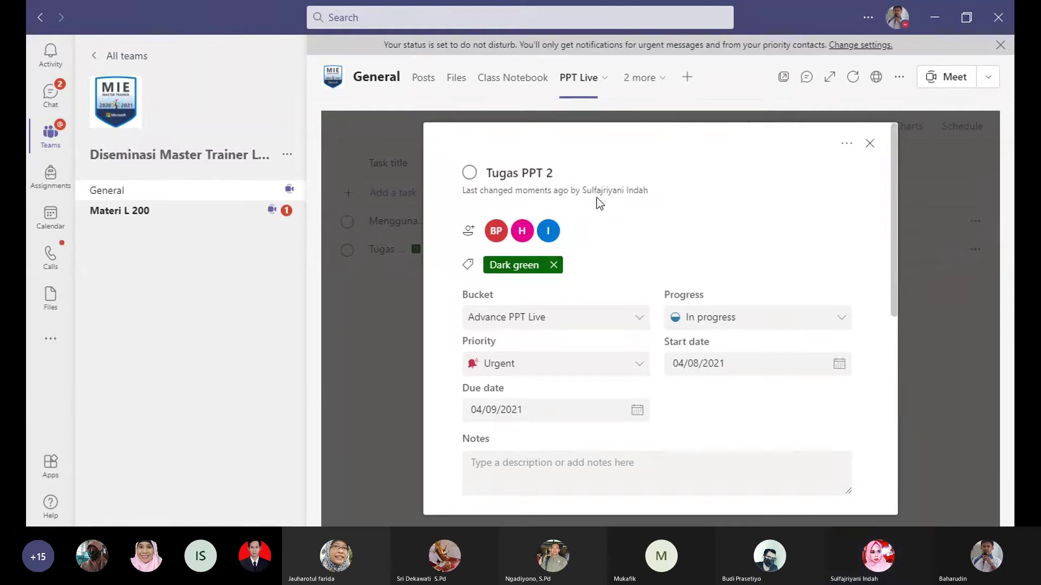
pyautogui.click(870, 145)
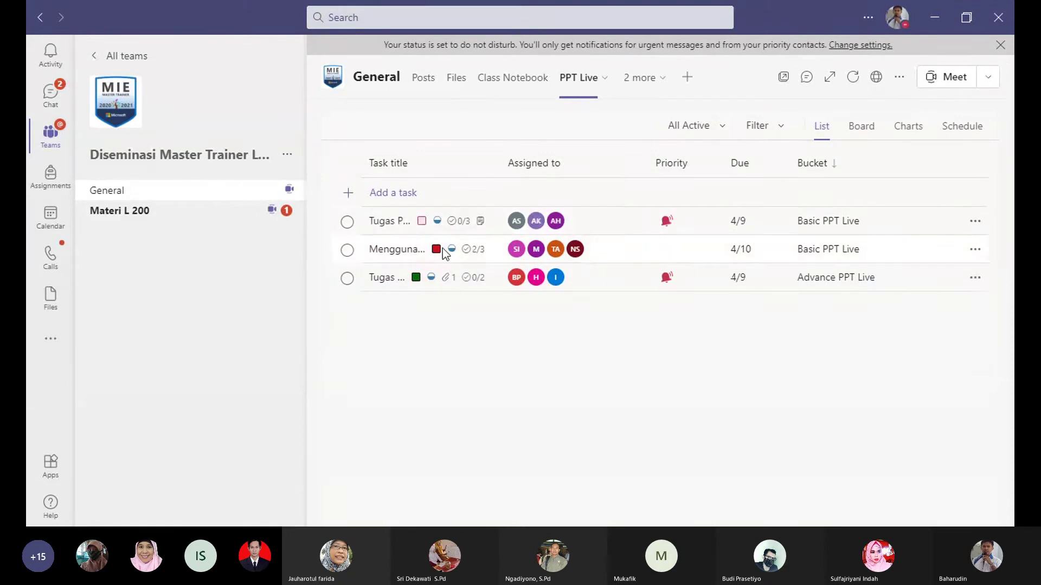
# Step: Open the Tugas PPT 1 task, review its notes, checklist, progress and comments, and close its details
pyautogui.click(388, 221)
pyautogui.scroll(-4, 742, 293)
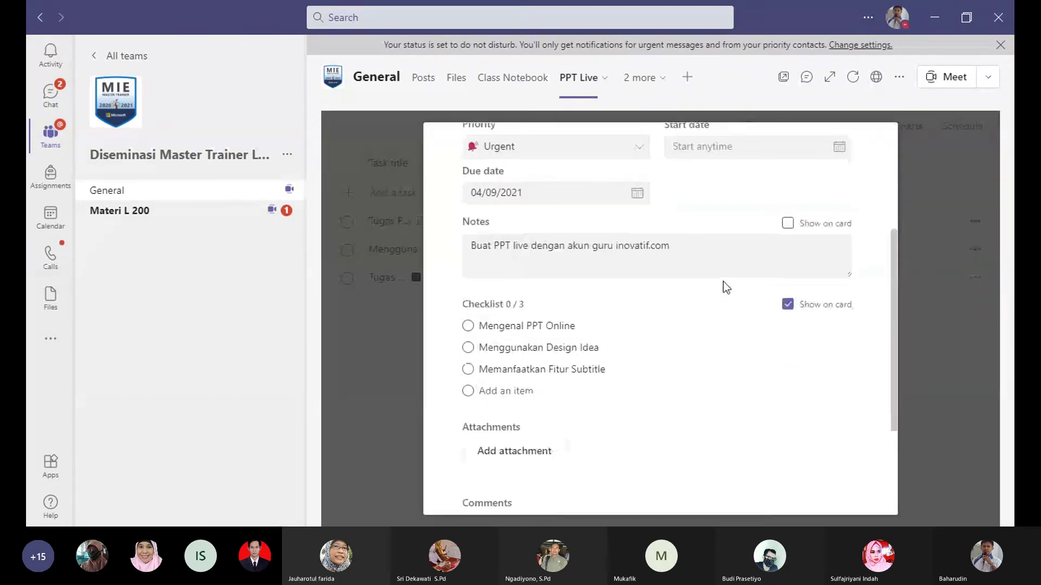
pyautogui.scroll(4, 721, 280)
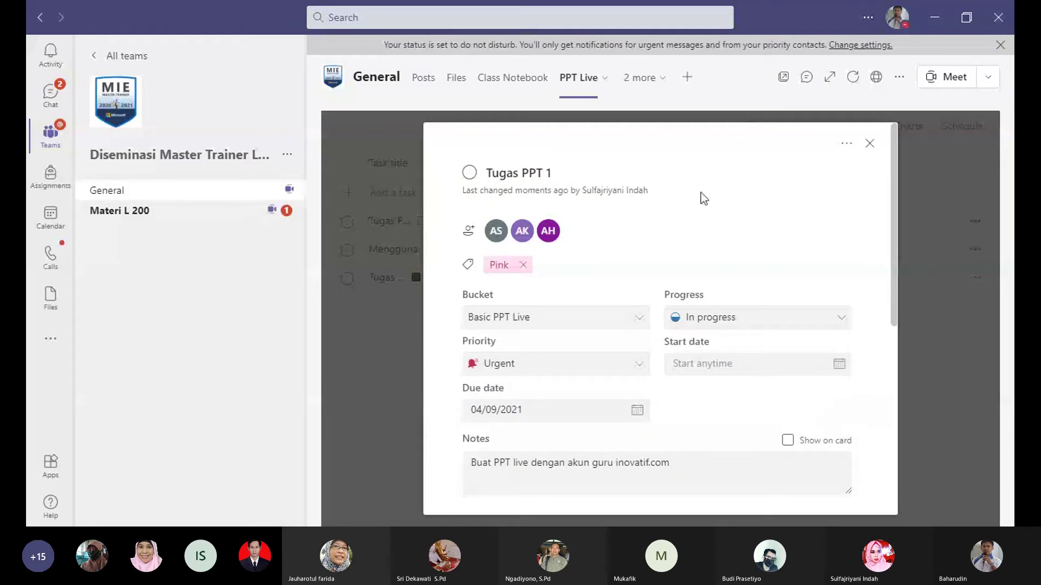
pyautogui.scroll(-5, 703, 198)
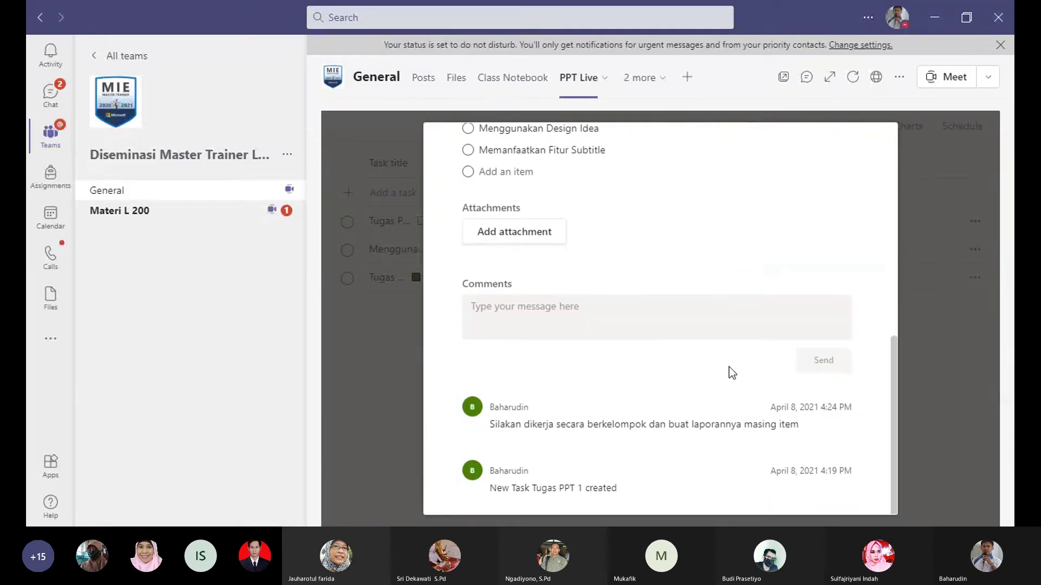
pyautogui.scroll(1, 721, 347)
pyautogui.scroll(1, 698, 284)
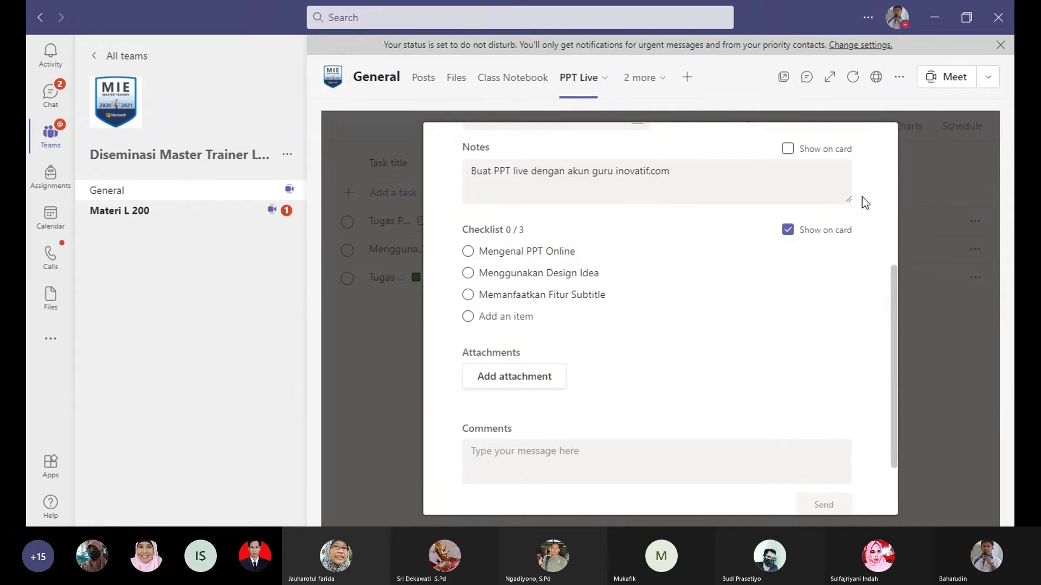
pyautogui.scroll(3, 862, 197)
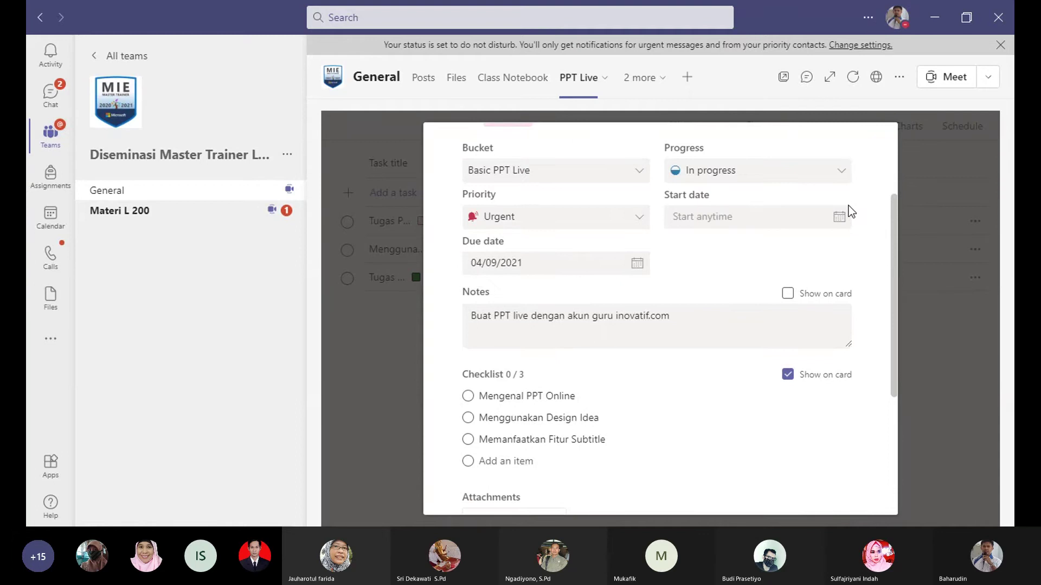
pyautogui.scroll(3, 852, 211)
pyautogui.click(870, 142)
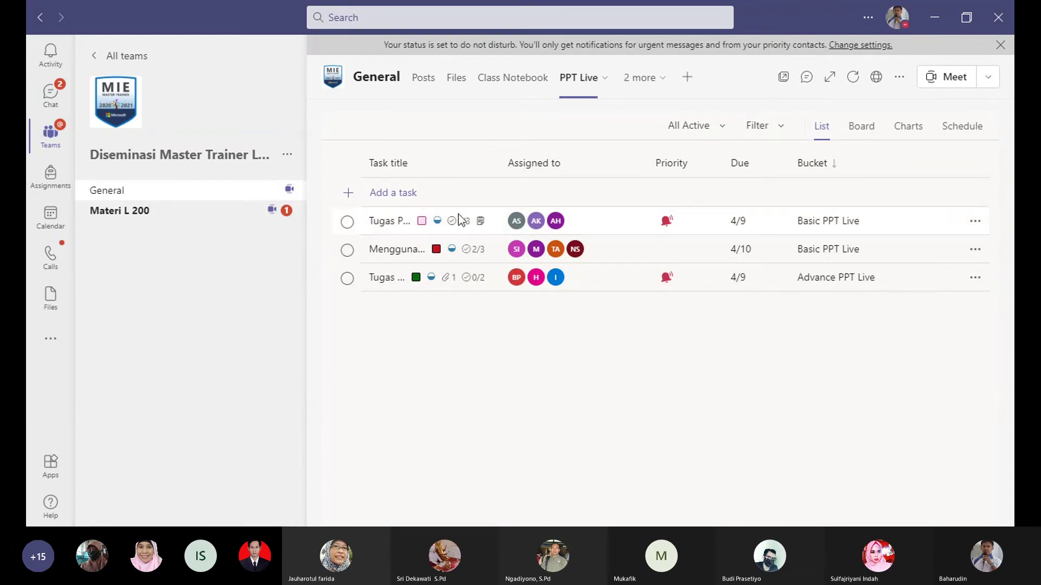
# Step: Reopen the Tugas PPT 1 task and examine its checklist, the available attachment types and the comment field
pyautogui.click(381, 227)
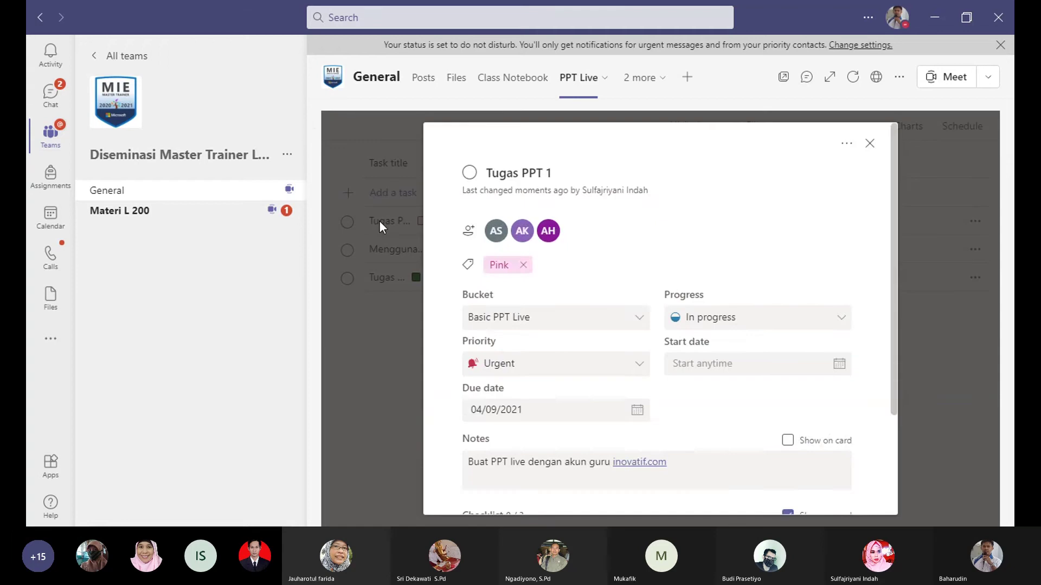
pyautogui.scroll(-3, 649, 304)
pyautogui.scroll(-1, 648, 303)
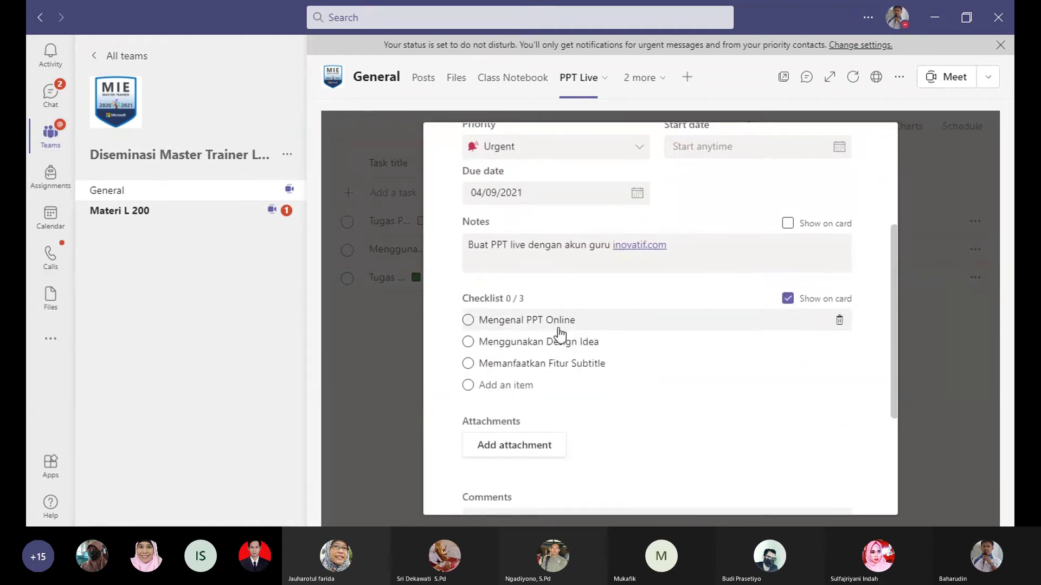
pyautogui.scroll(-1, 813, 340)
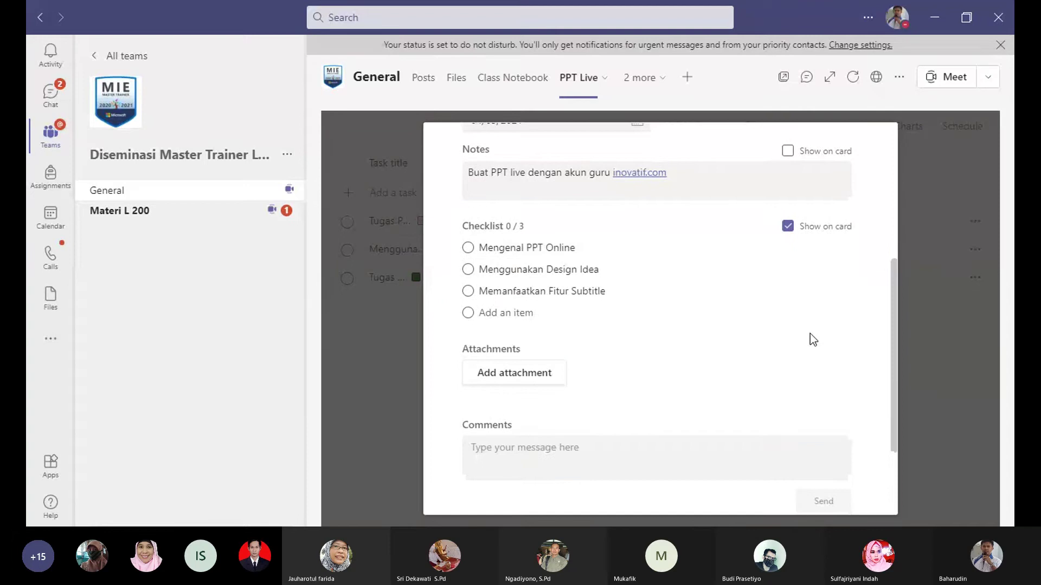
pyautogui.click(509, 377)
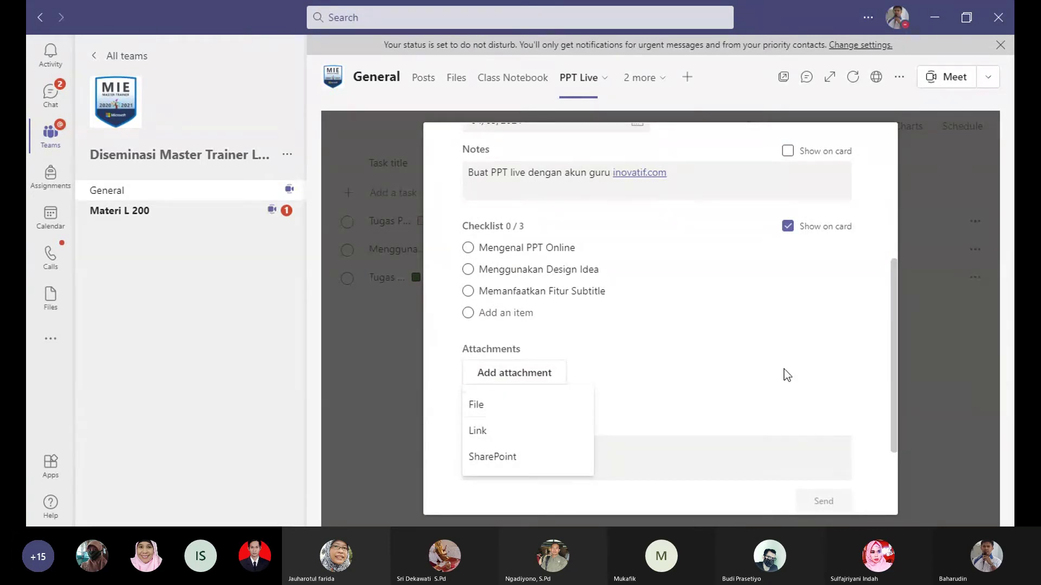
pyautogui.click(807, 362)
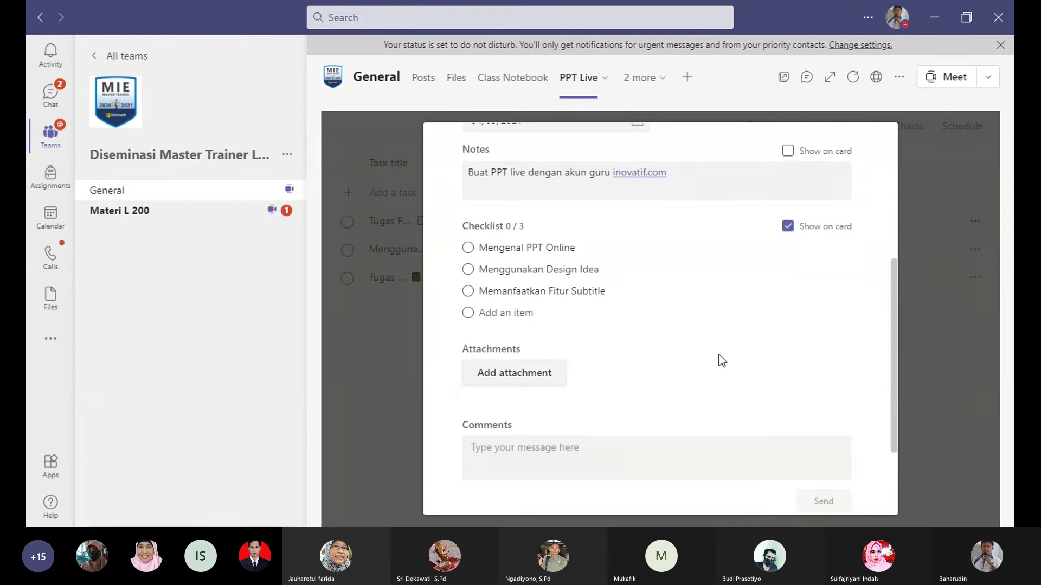
pyautogui.scroll(-1, 557, 393)
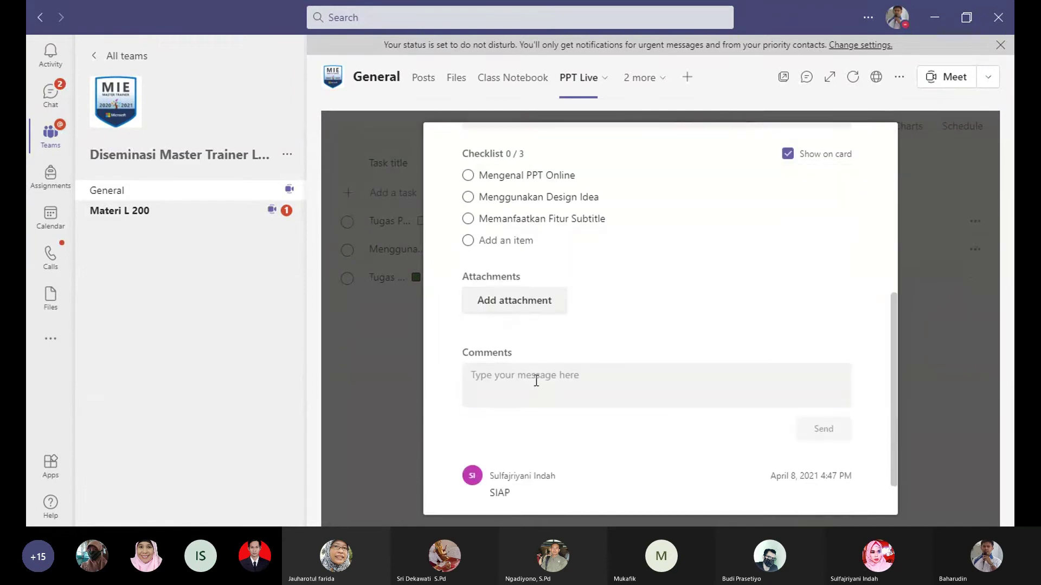
pyautogui.click(539, 379)
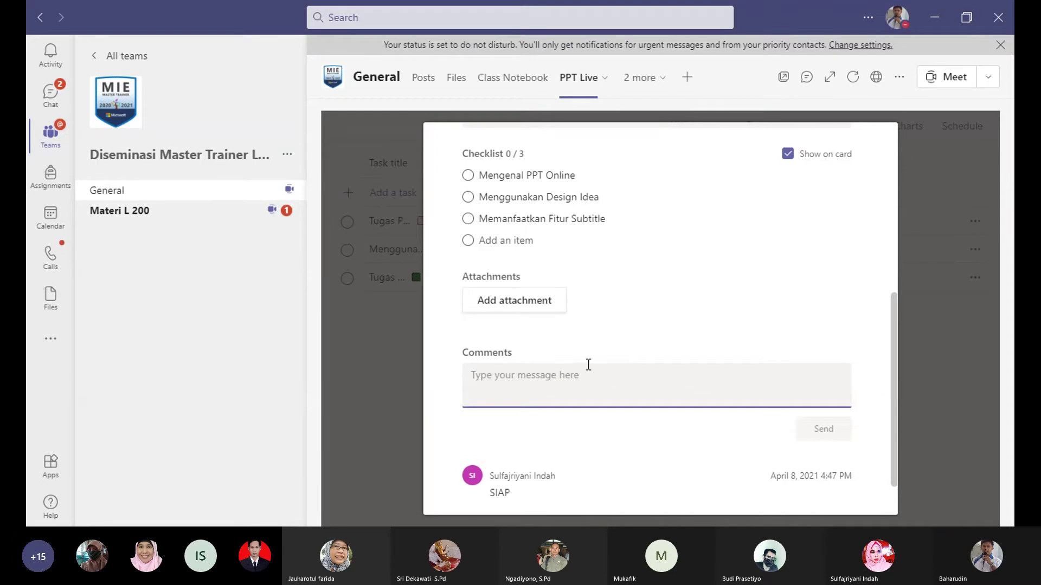
# Step: Correct the Tugas PPT 1 notes by removing the space so the site name reads guruinovatif.com
pyautogui.scroll(2, 594, 360)
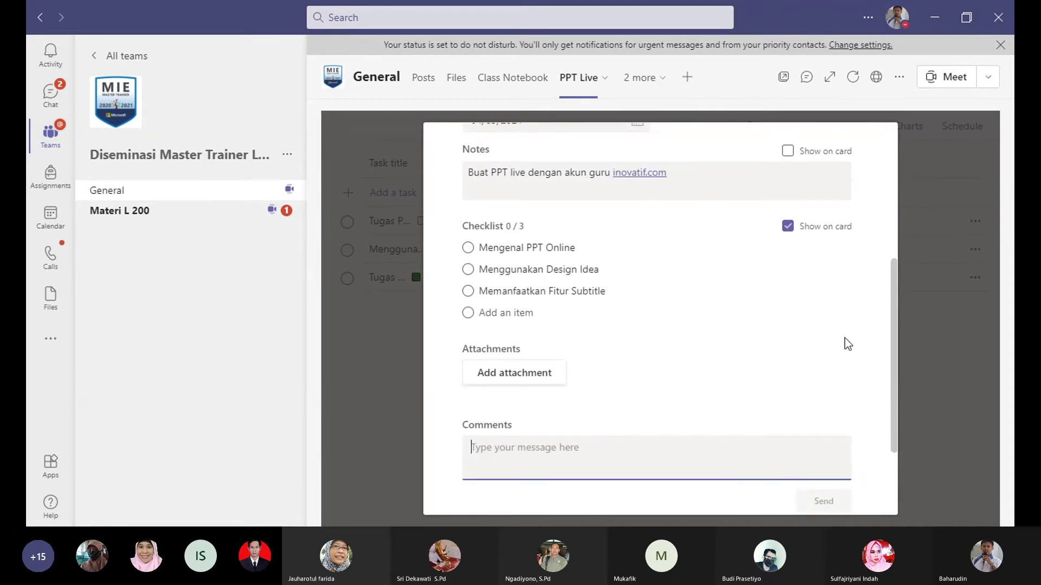
pyautogui.click(611, 170)
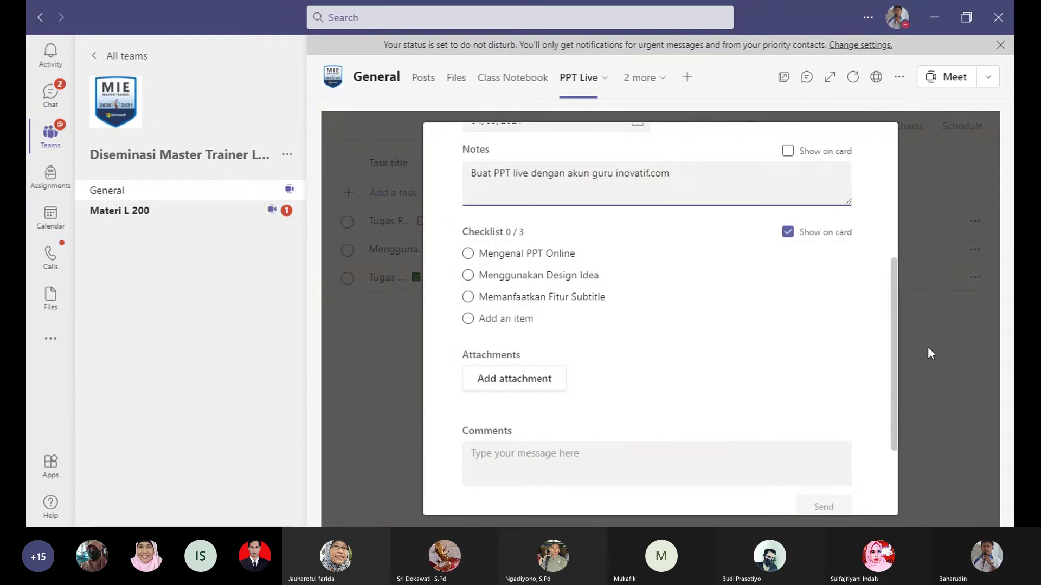
pyautogui.press('Delete')
pyautogui.scroll(5, 847, 235)
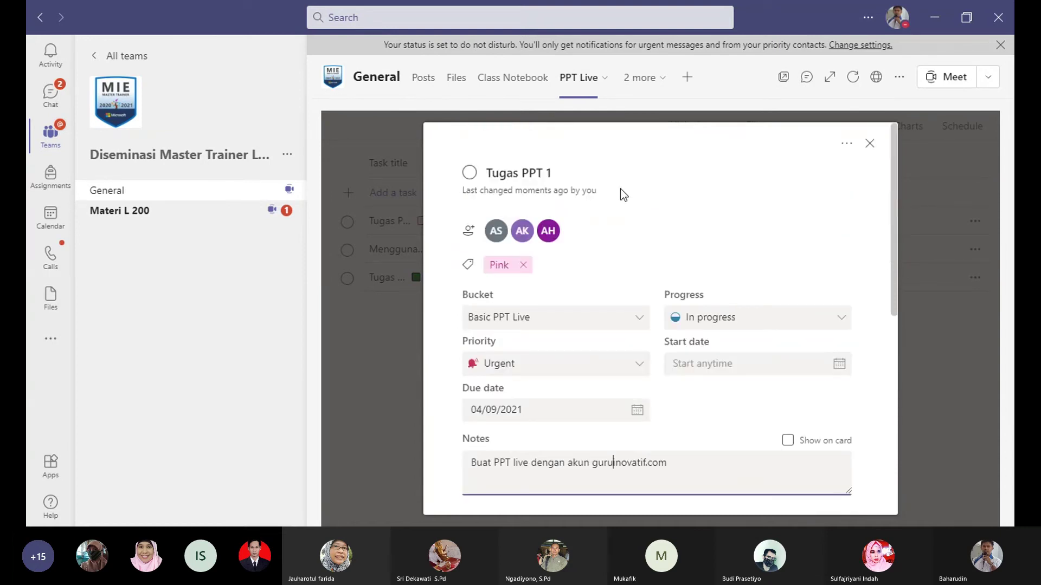
pyautogui.scroll(-3, 719, 201)
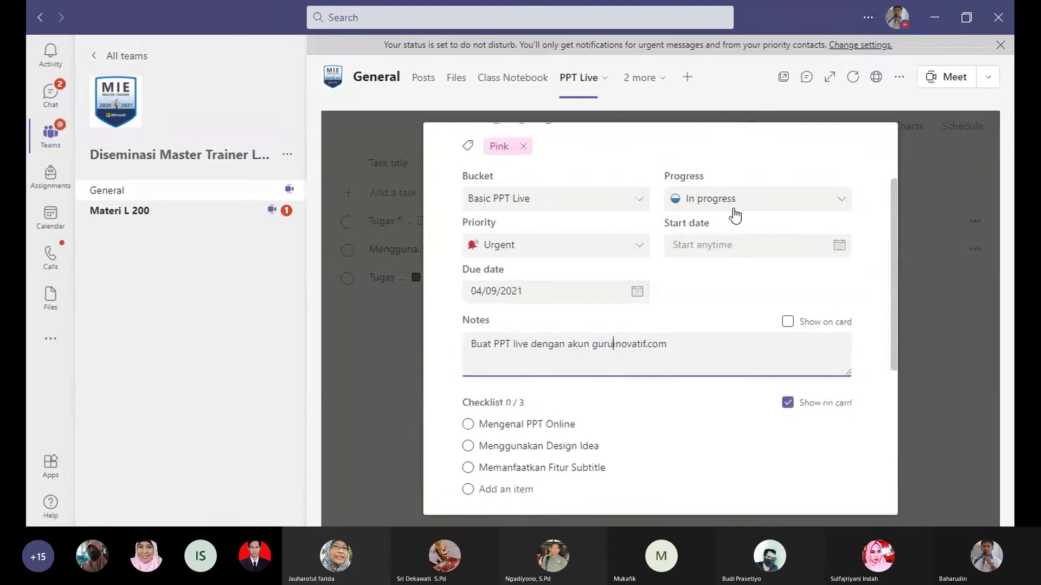
pyautogui.scroll(3, 883, 405)
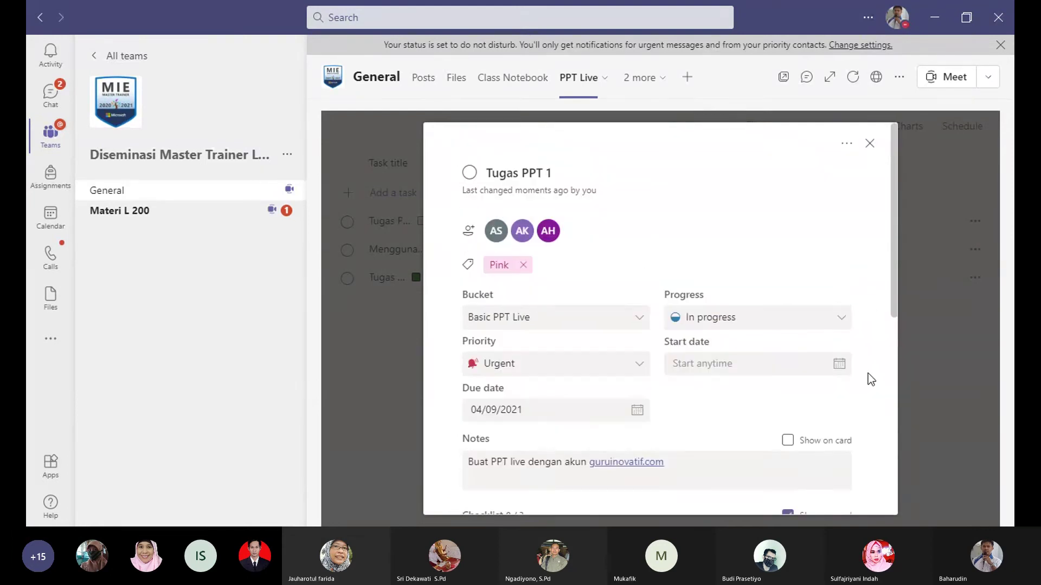
# Step: Look at the additional actions available for the Tugas PPT 1 task without applying any
pyautogui.scroll(-1, 867, 272)
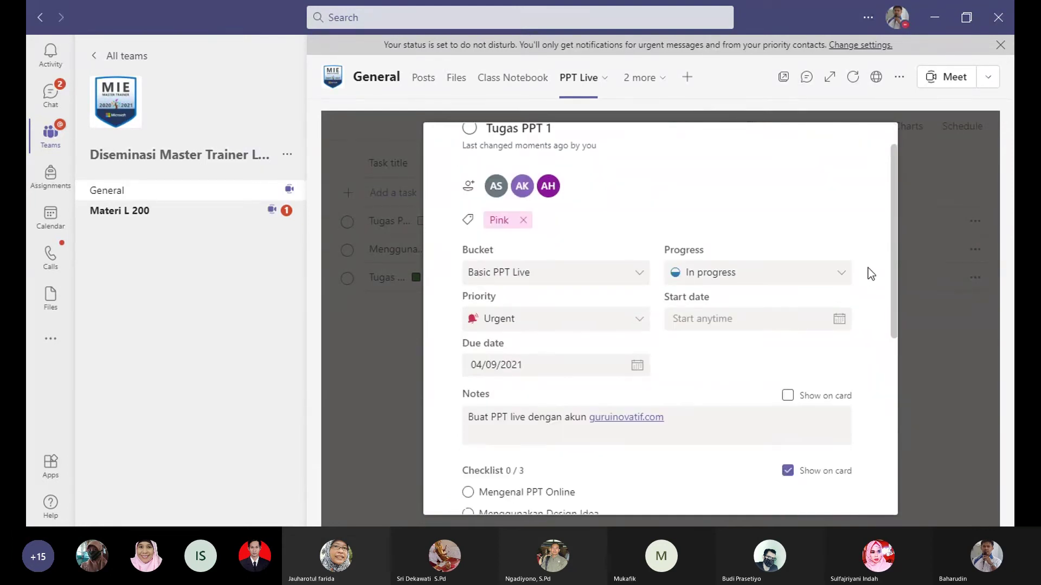
pyautogui.scroll(1, 867, 268)
pyautogui.click(846, 143)
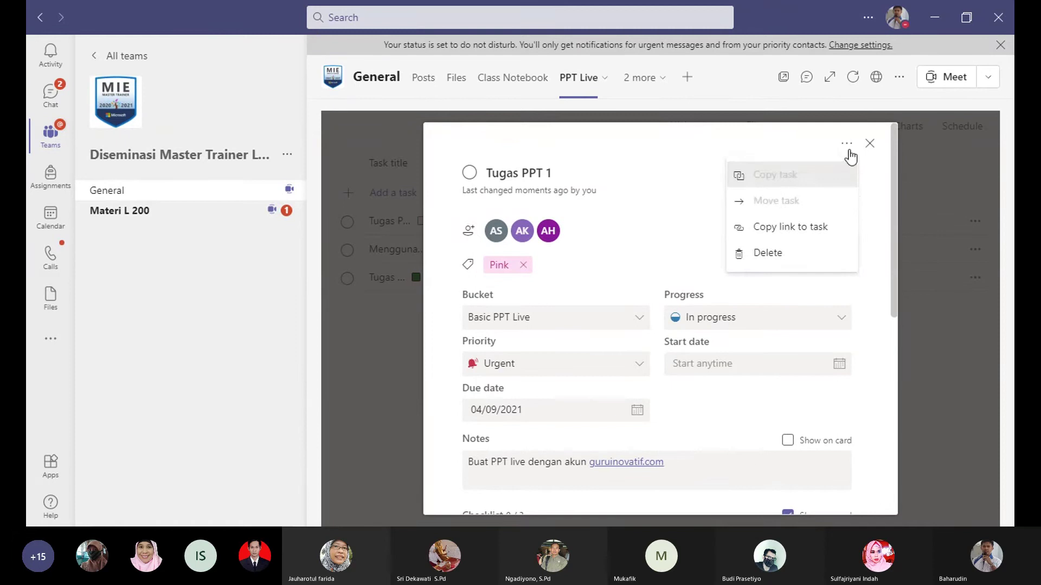
pyautogui.click(880, 195)
# Step: Expand and read all comments on the Tugas PPT 1 task, and close its details
pyautogui.scroll(-8, 862, 260)
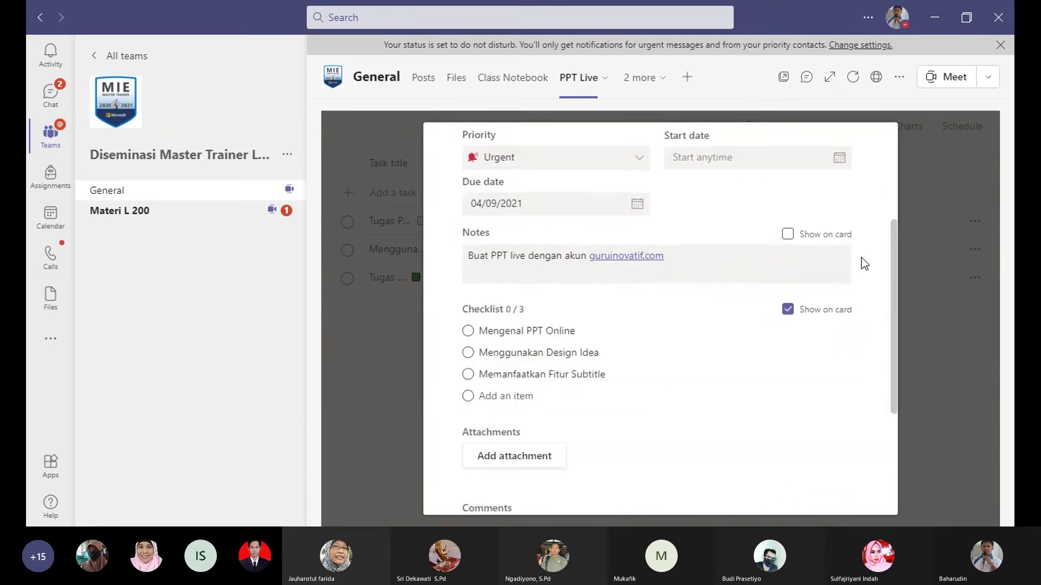
pyautogui.click(734, 494)
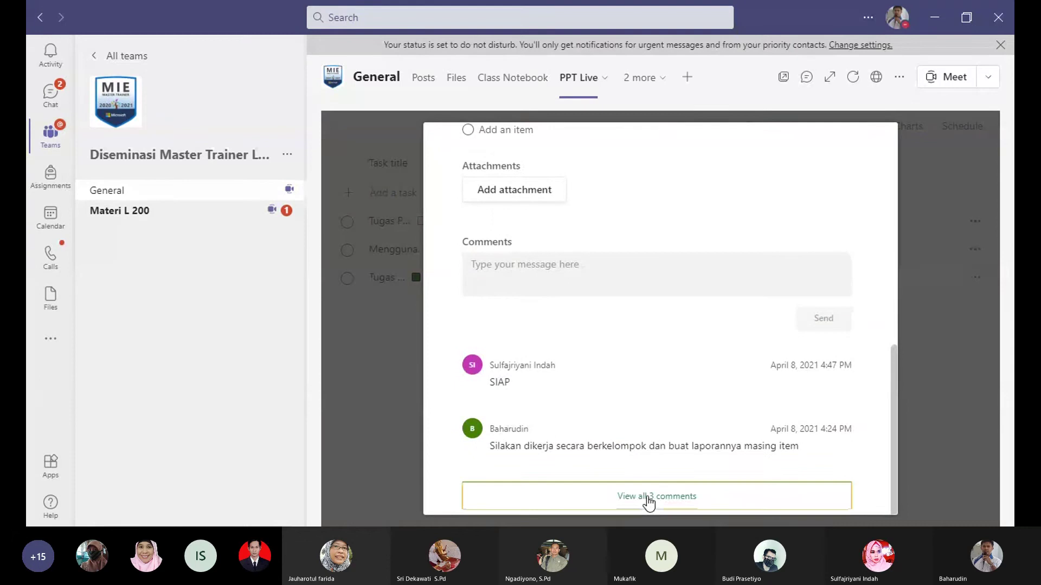
pyautogui.scroll(-1, 754, 488)
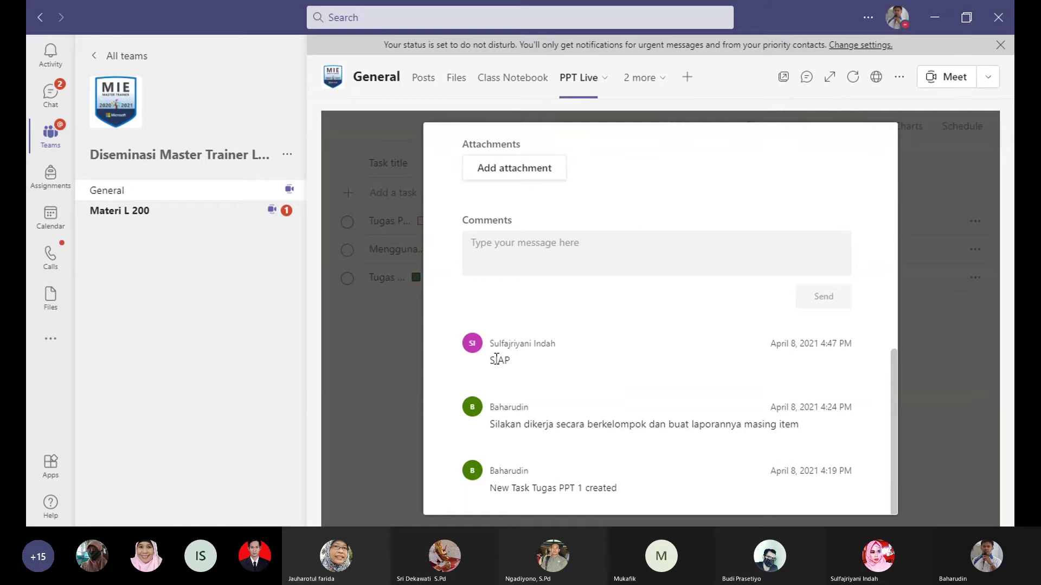
pyautogui.scroll(2, 710, 364)
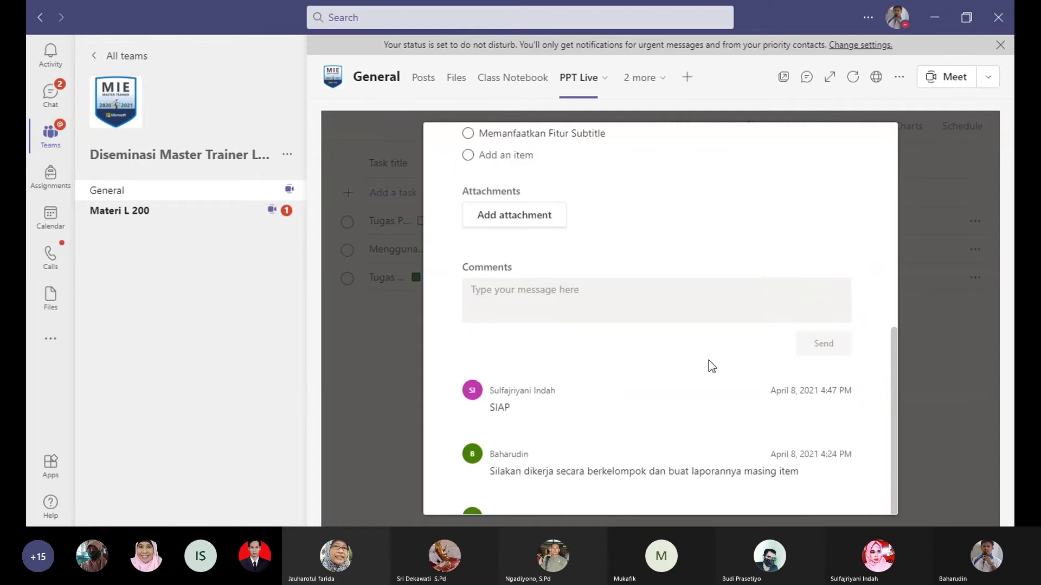
pyautogui.scroll(10, 707, 362)
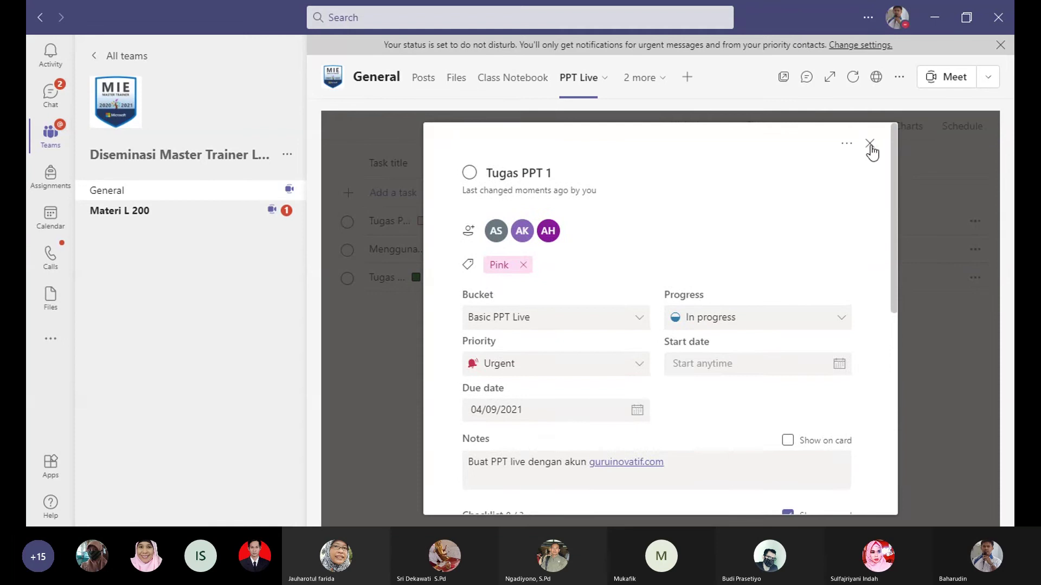
pyautogui.click(873, 152)
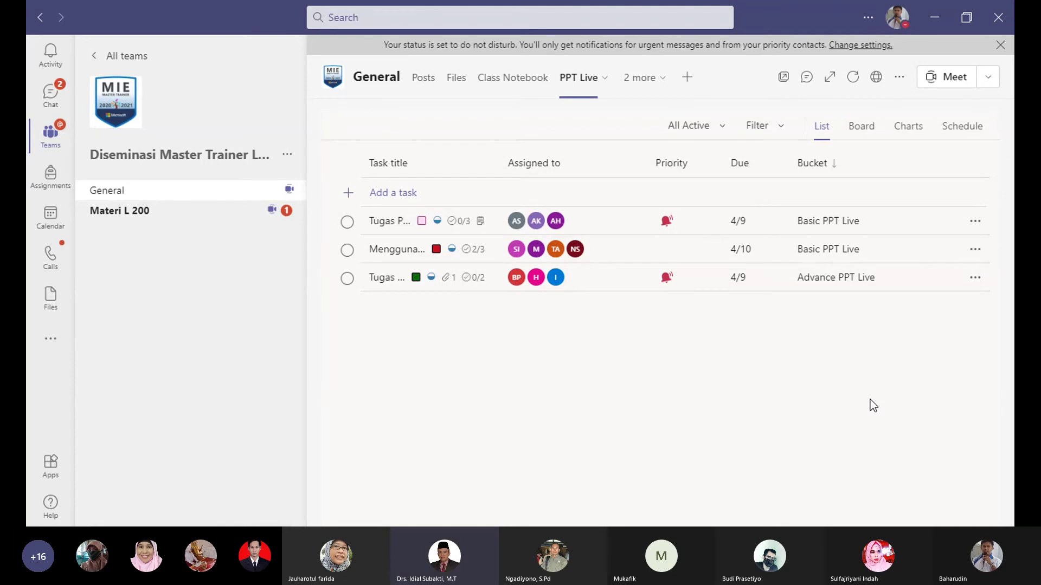
# Step: Compare the plan's completed tasks with its All Active tasks, ending on the Completed list
pyautogui.hotkey('alt', 'Tab')
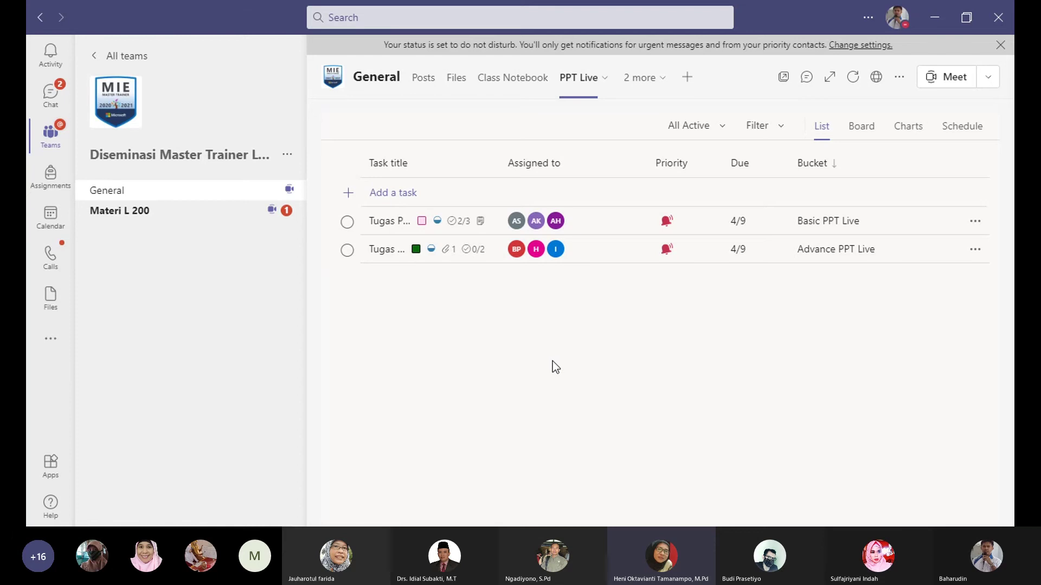
pyautogui.click(713, 136)
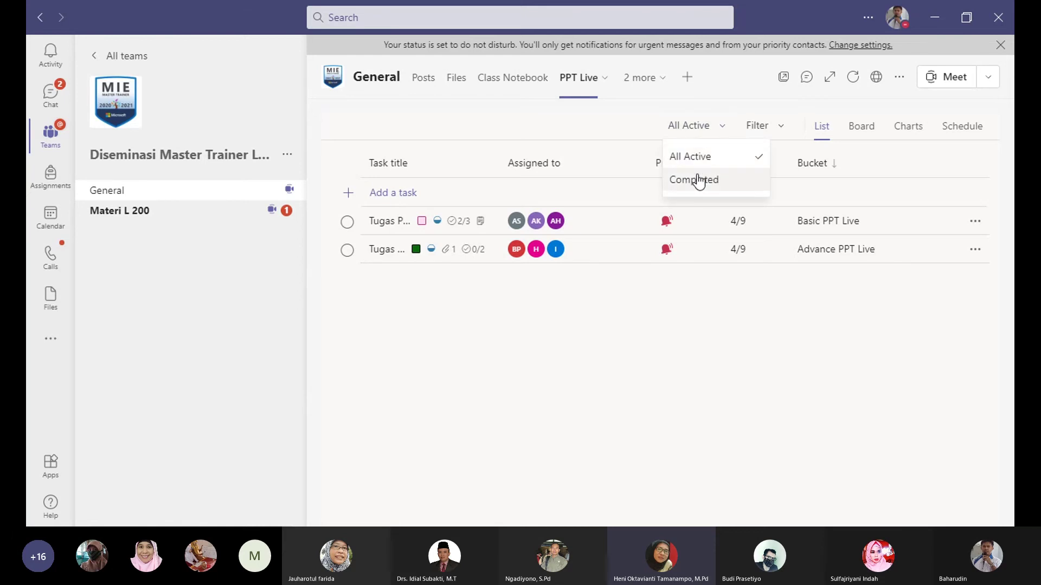
pyautogui.click(699, 179)
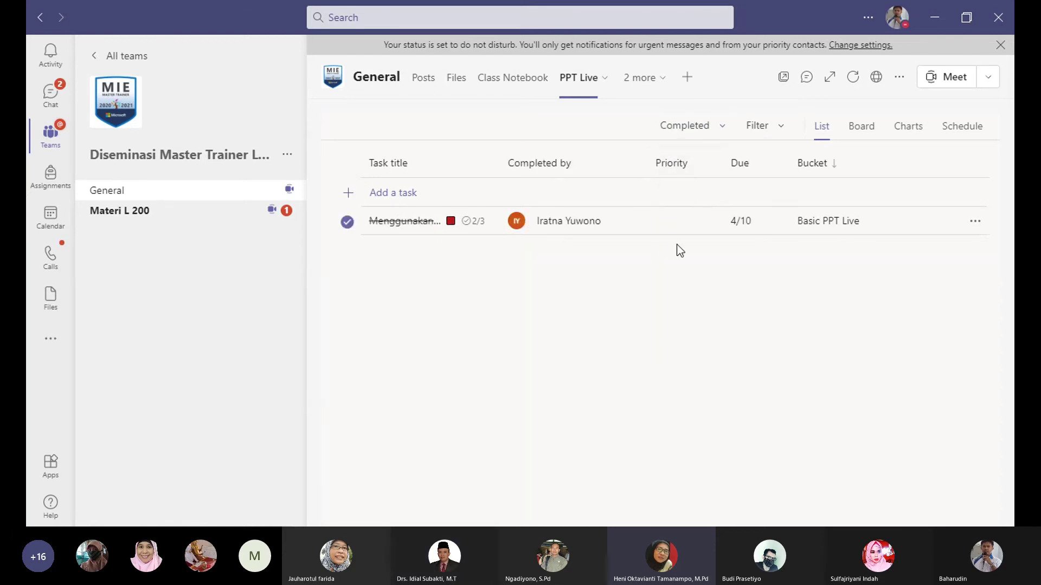
pyautogui.click(720, 128)
pyautogui.click(708, 154)
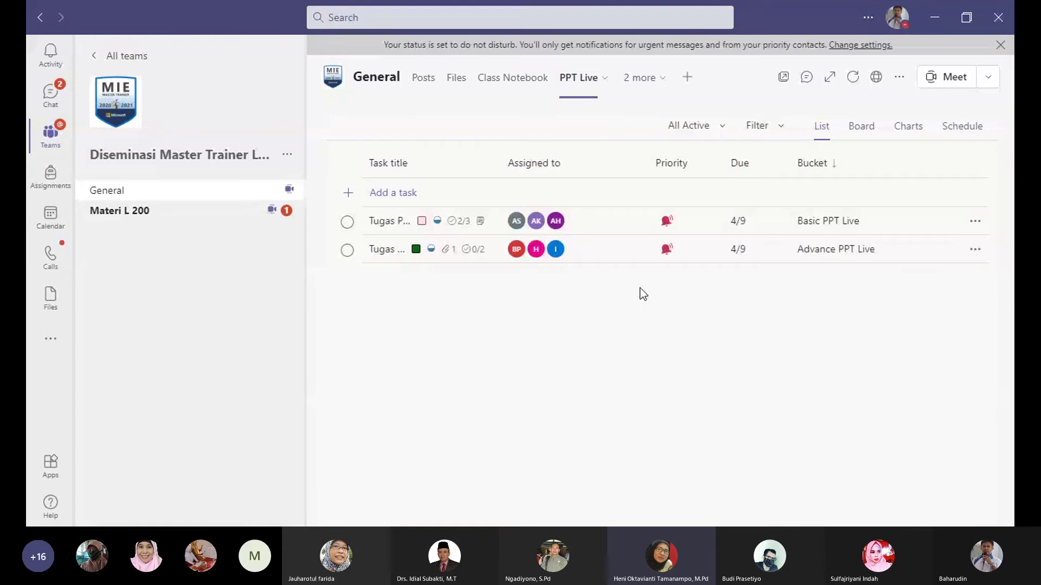
pyautogui.click(718, 131)
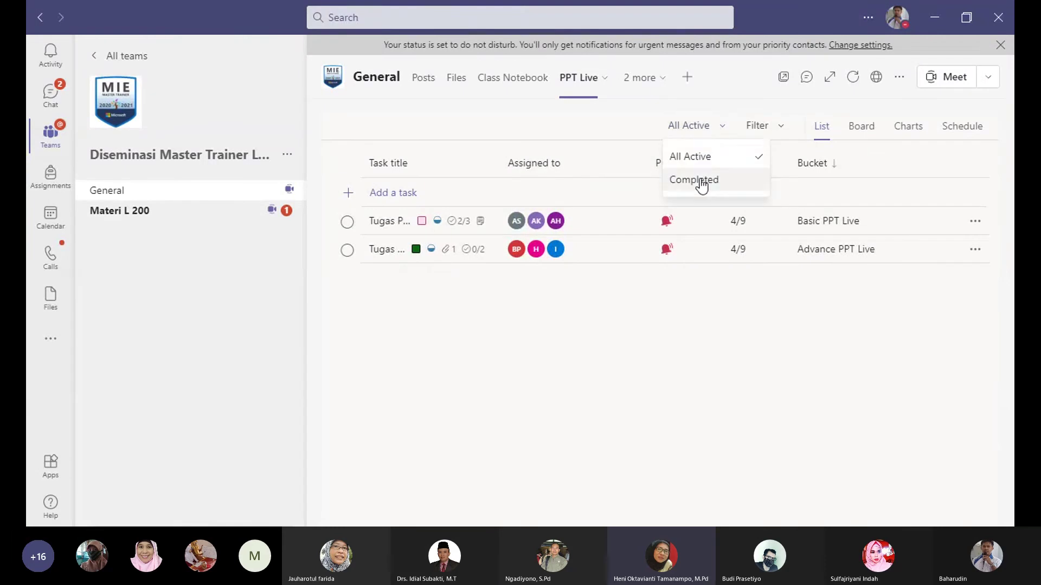
pyautogui.click(702, 180)
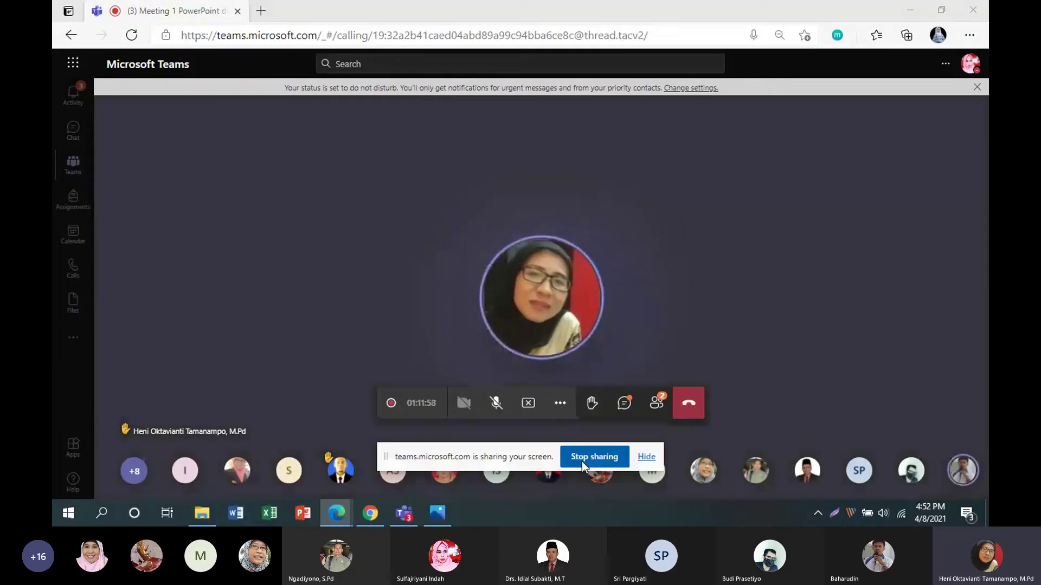
# Step: Stop sharing the screen in the Teams meeting
pyautogui.click(583, 462)
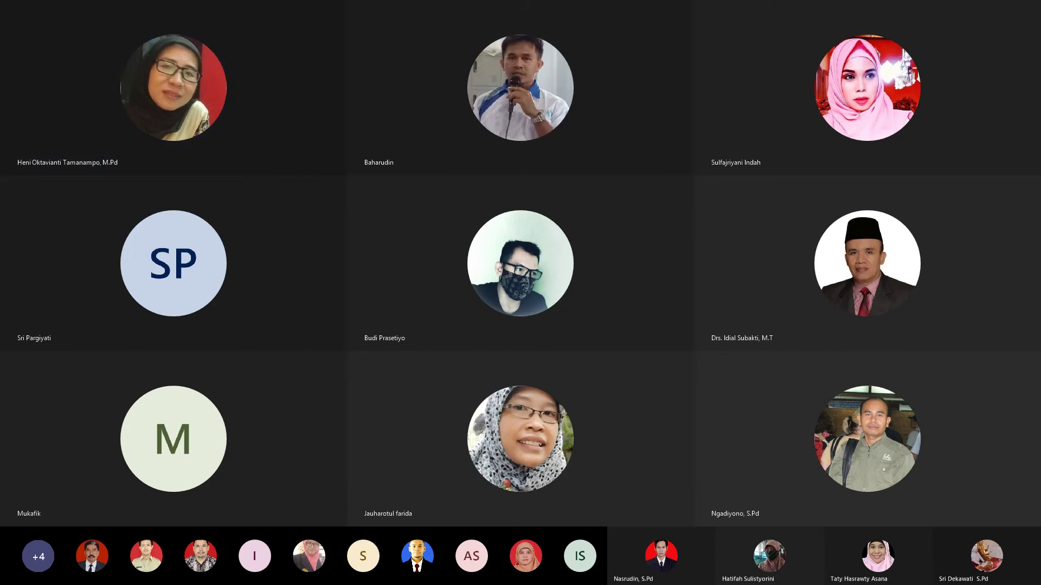